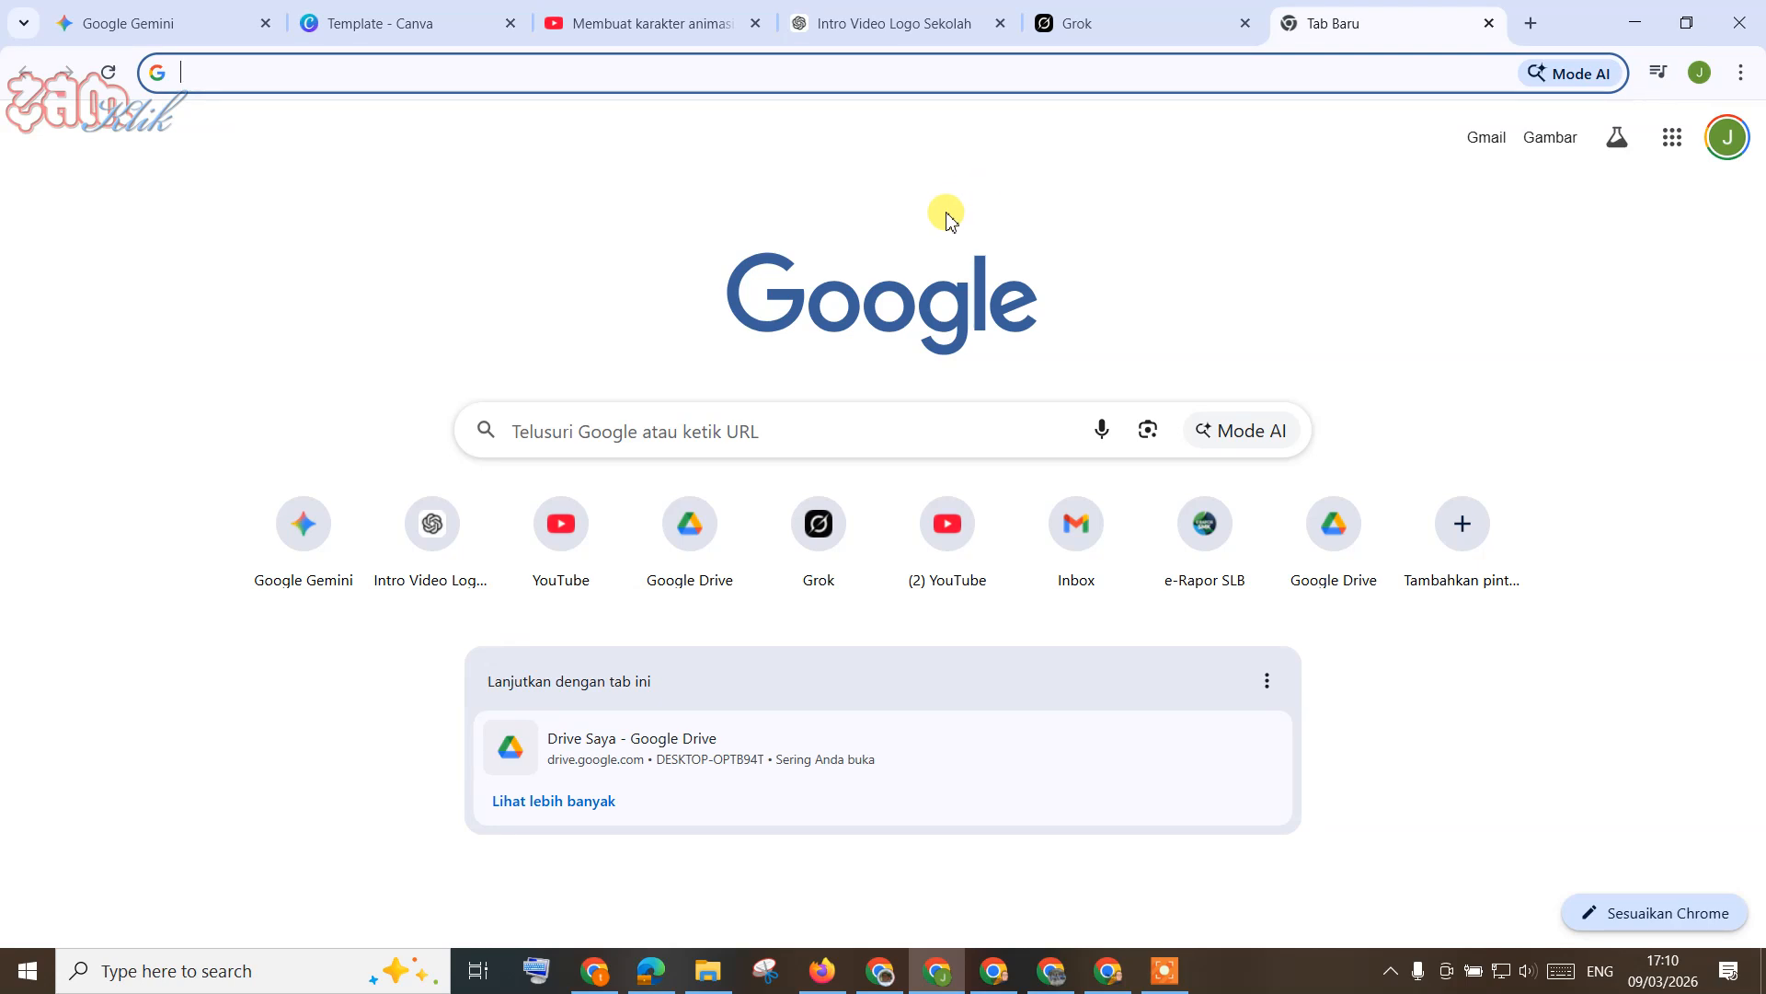
Step: Switch to the ChatGPT conversation and examine the school logo intro request and its scene-by-scene concept
click(1095, 20)
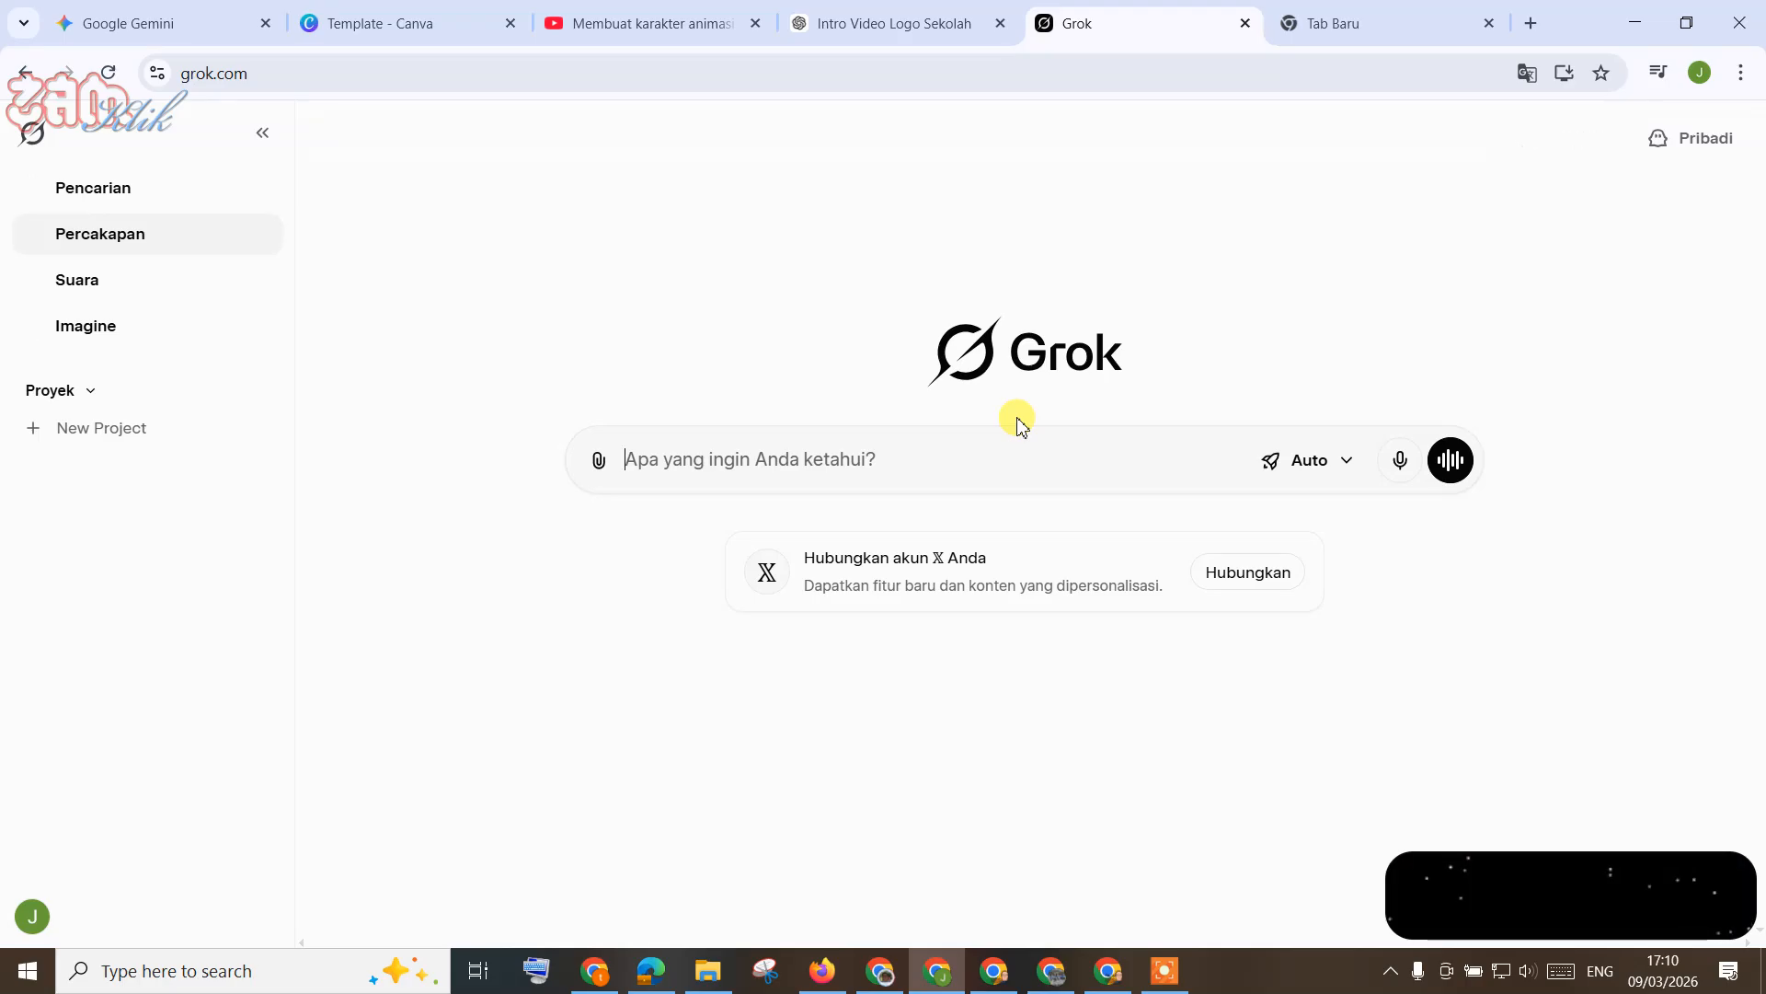
click(918, 37)
scroll(1340, 579, up, 10)
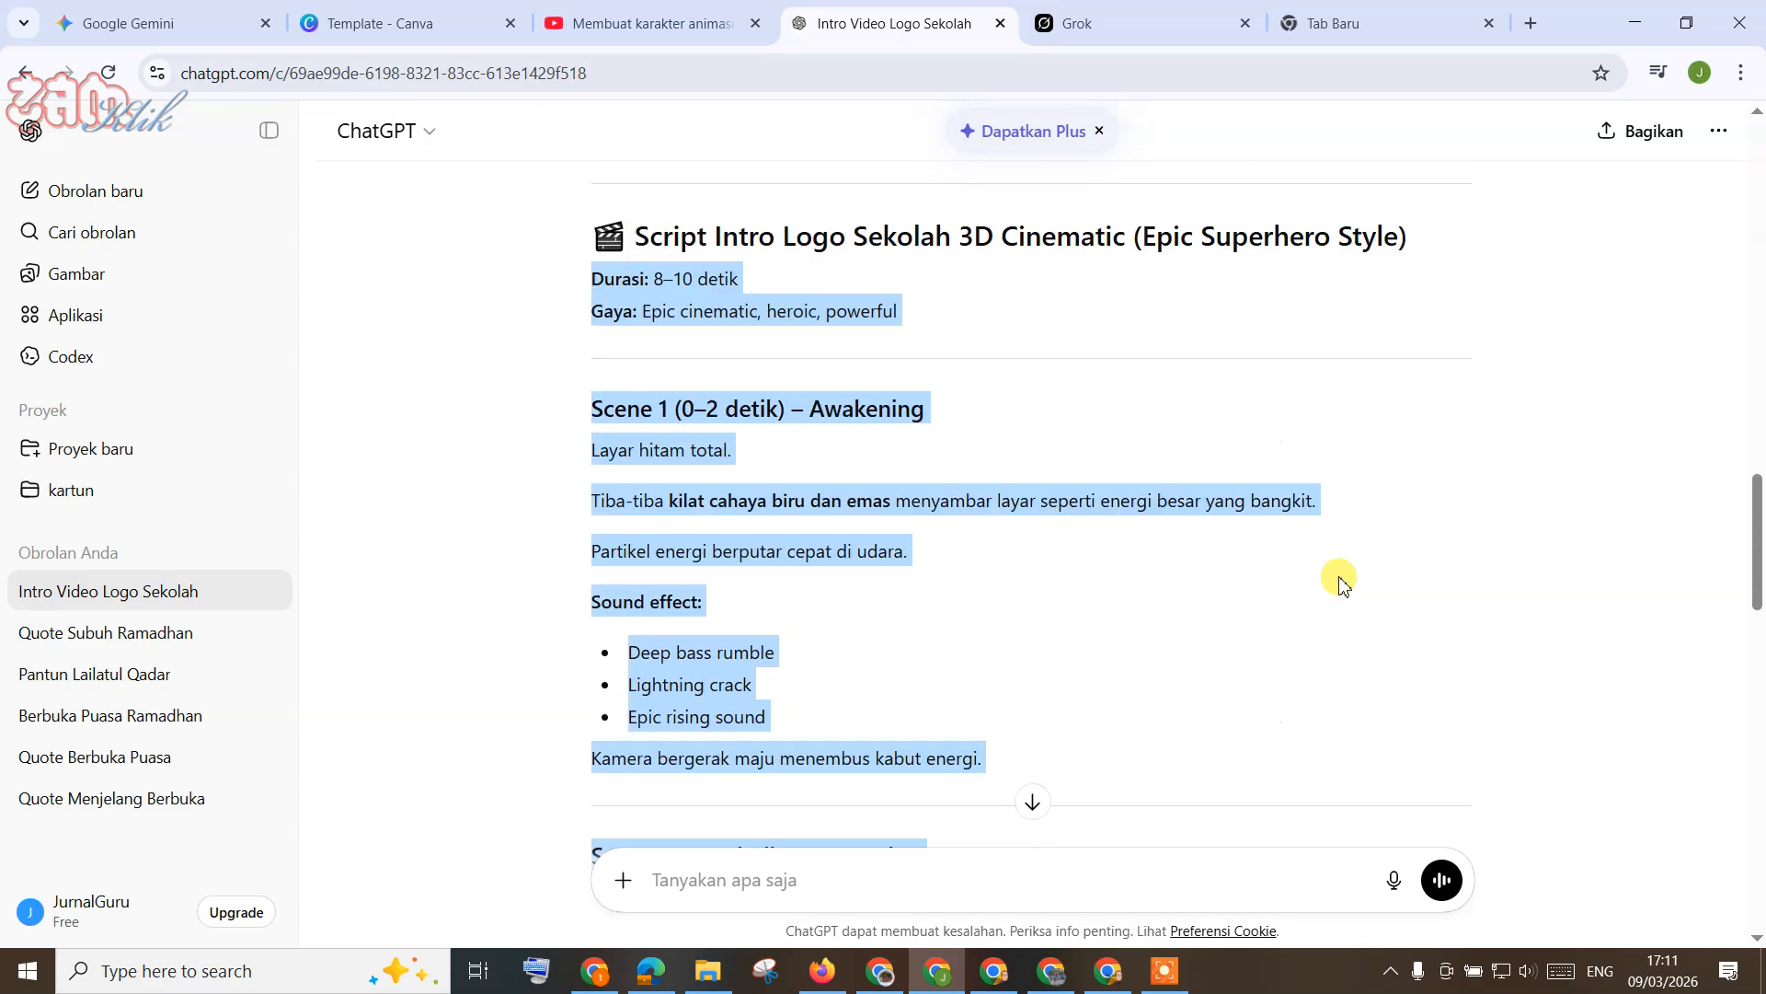
scroll(1341, 579, up, 15)
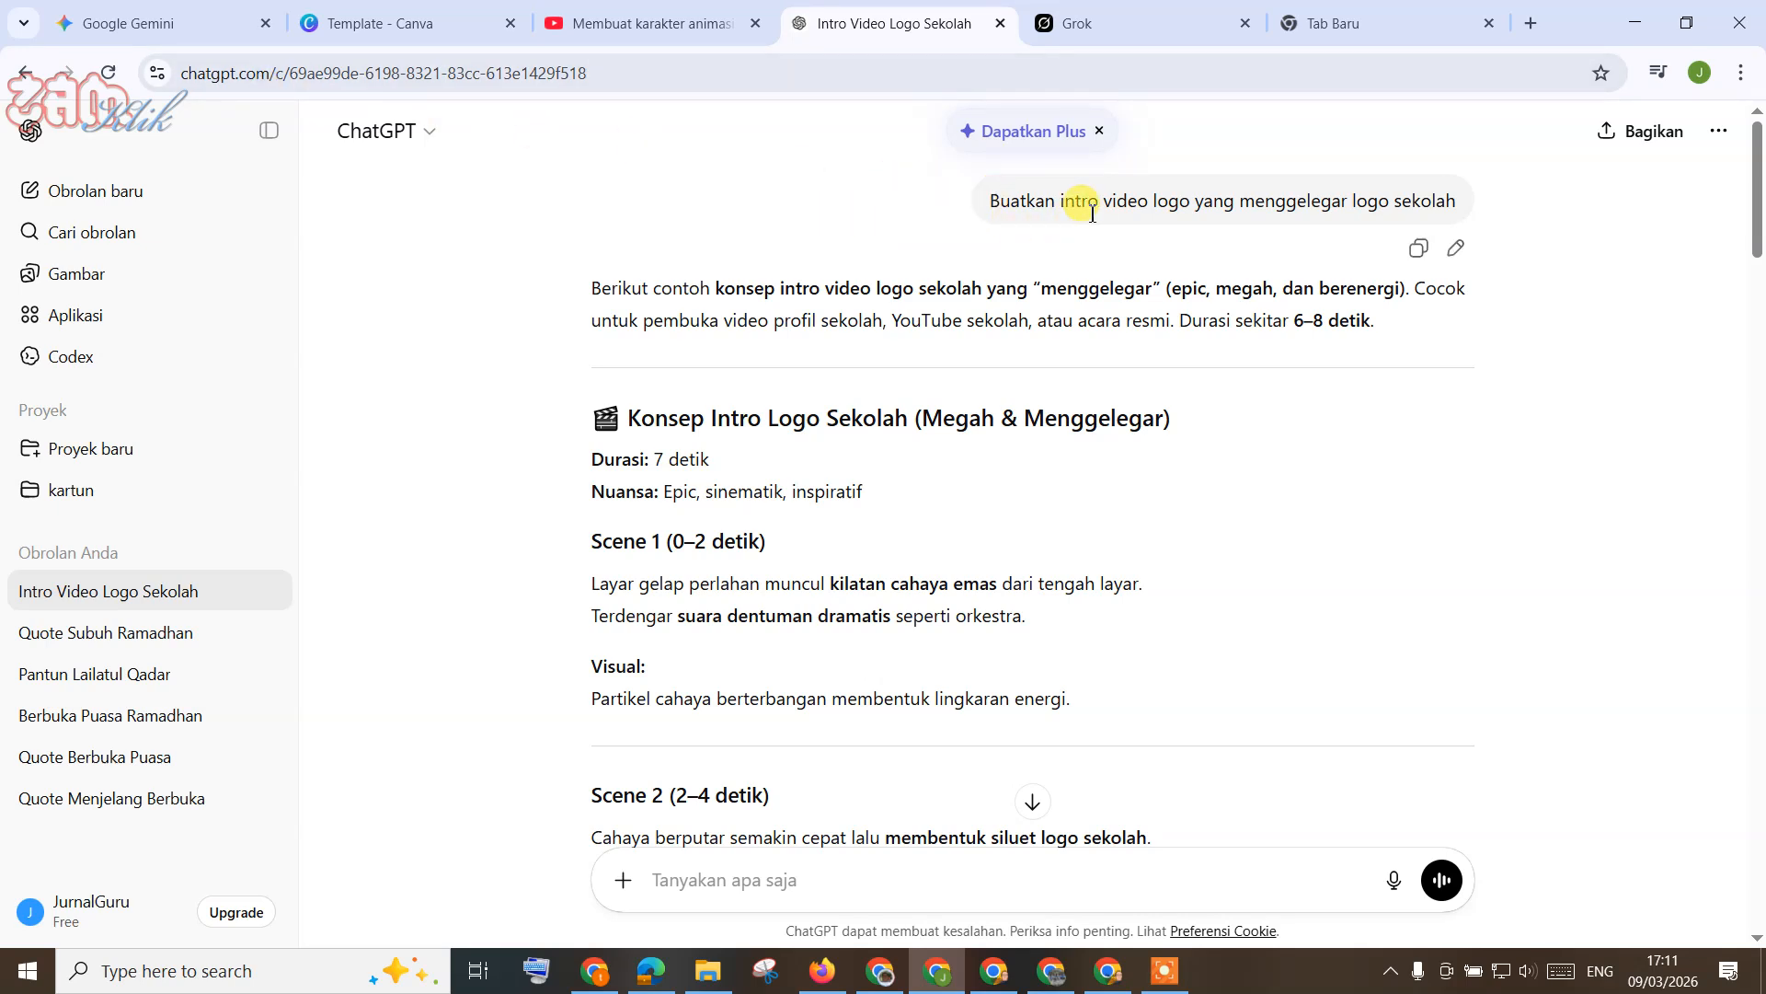
key(ctrl+plus)
key(ctrl+plus)
key(ctrl+plus)
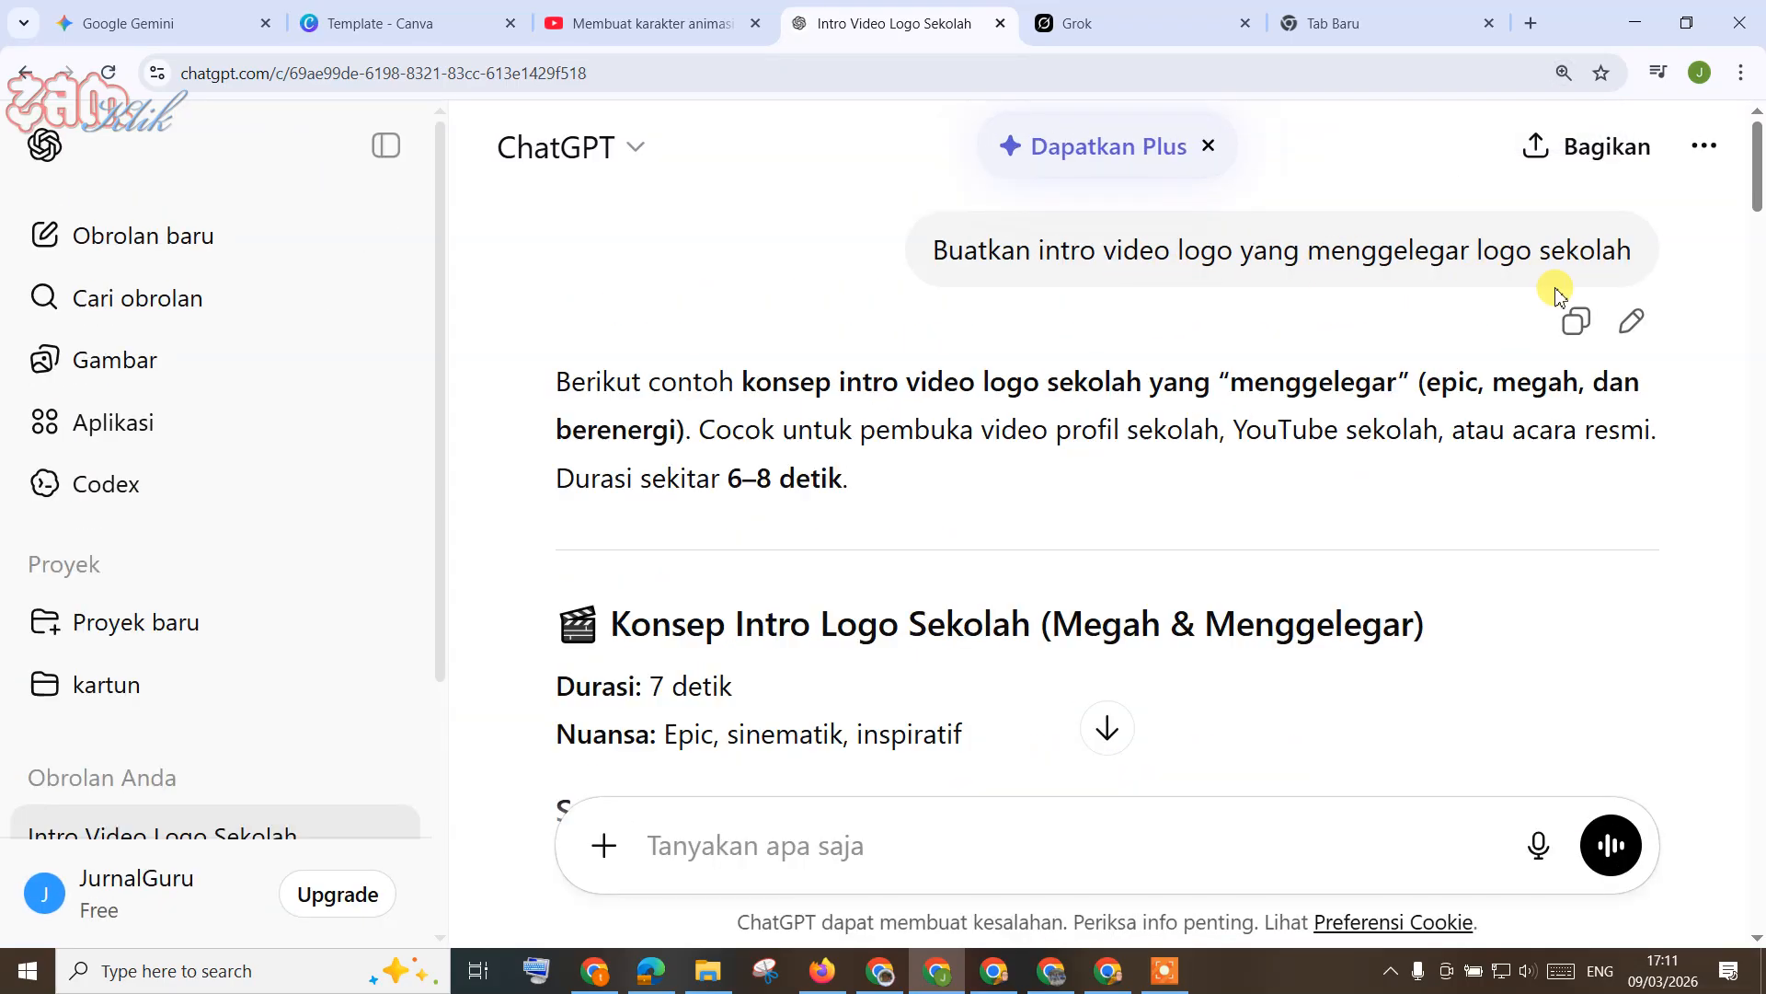
scroll(998, 371, down, 1)
scroll(1006, 372, down, 3)
scroll(1002, 371, up, 1)
scroll(1006, 375, down, 2)
scroll(1005, 372, down, 13)
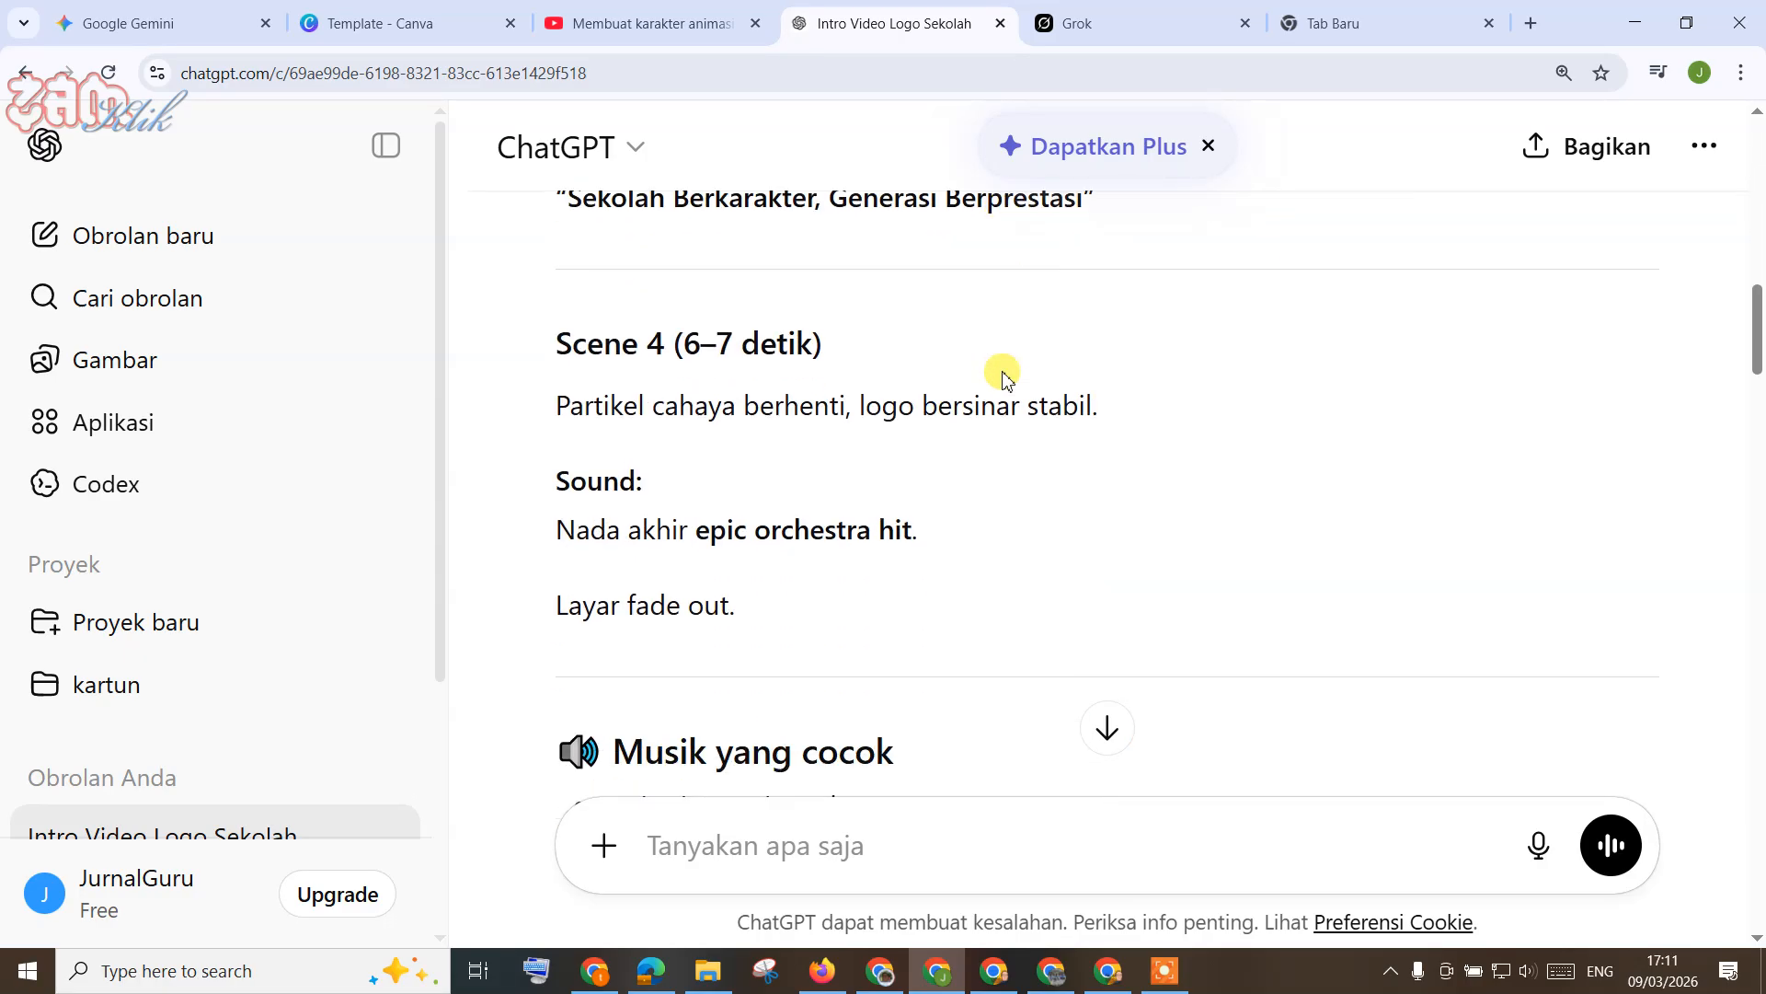
scroll(1005, 373, down, 5)
scroll(1006, 377, up, 14)
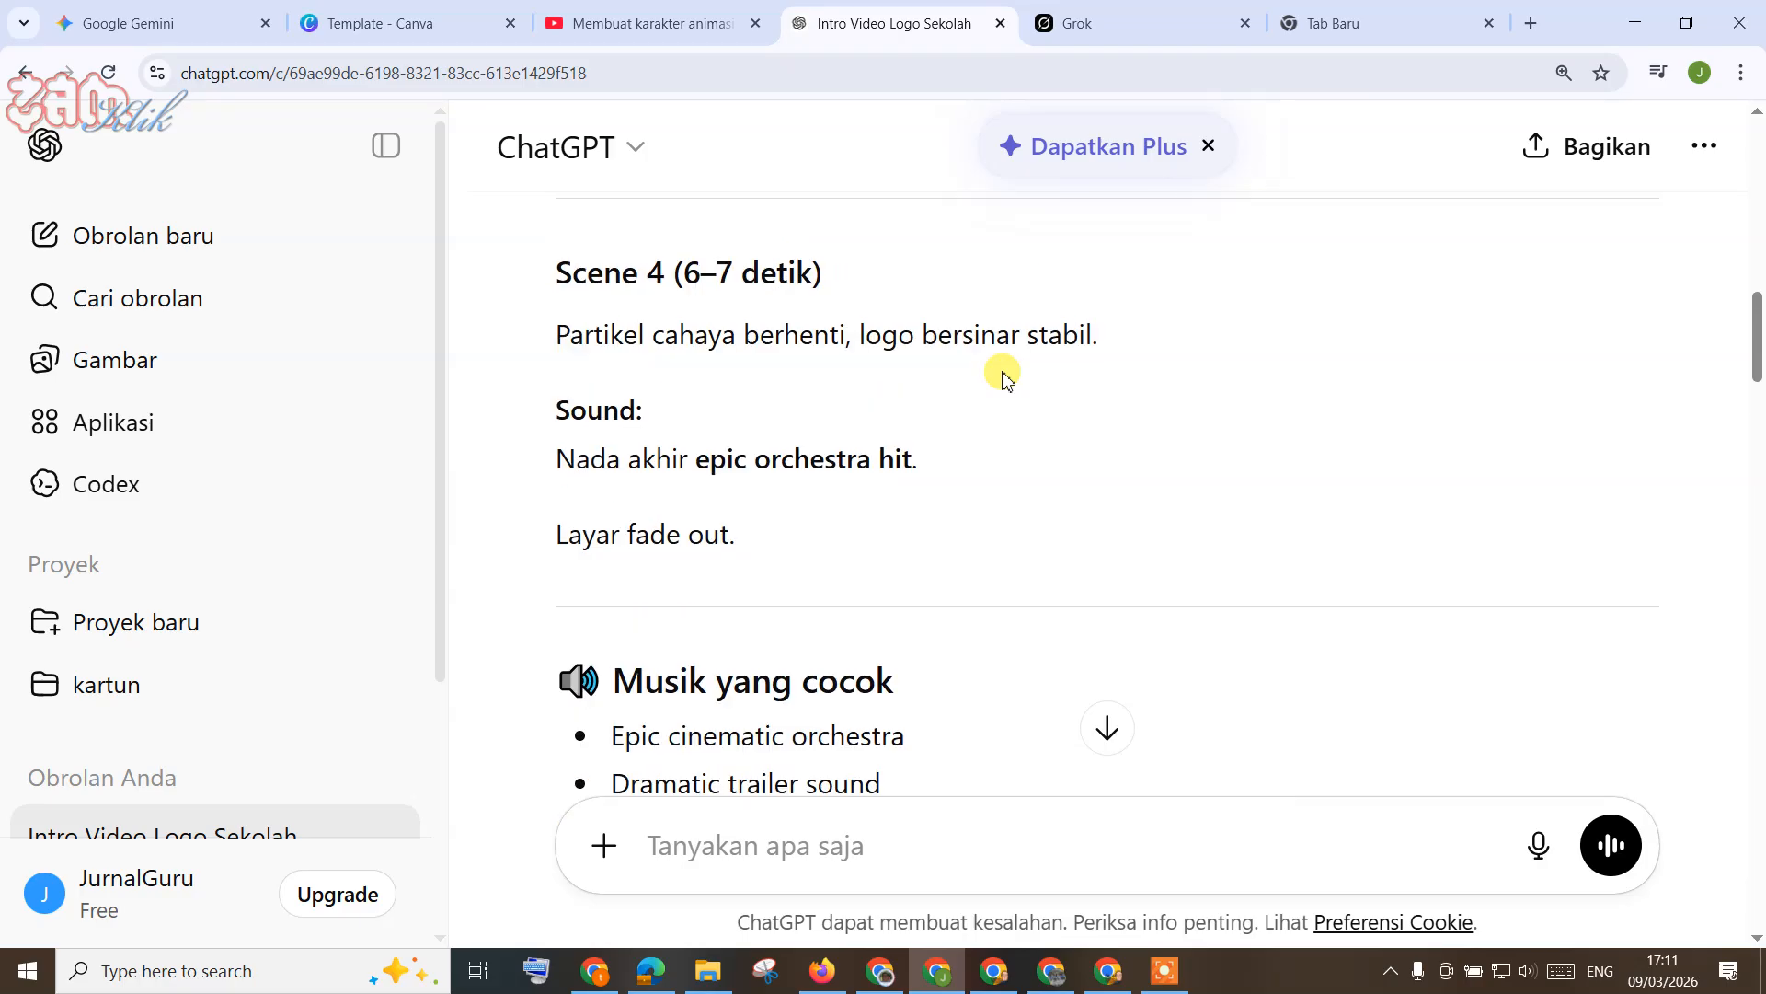
scroll(1005, 372, up, 6)
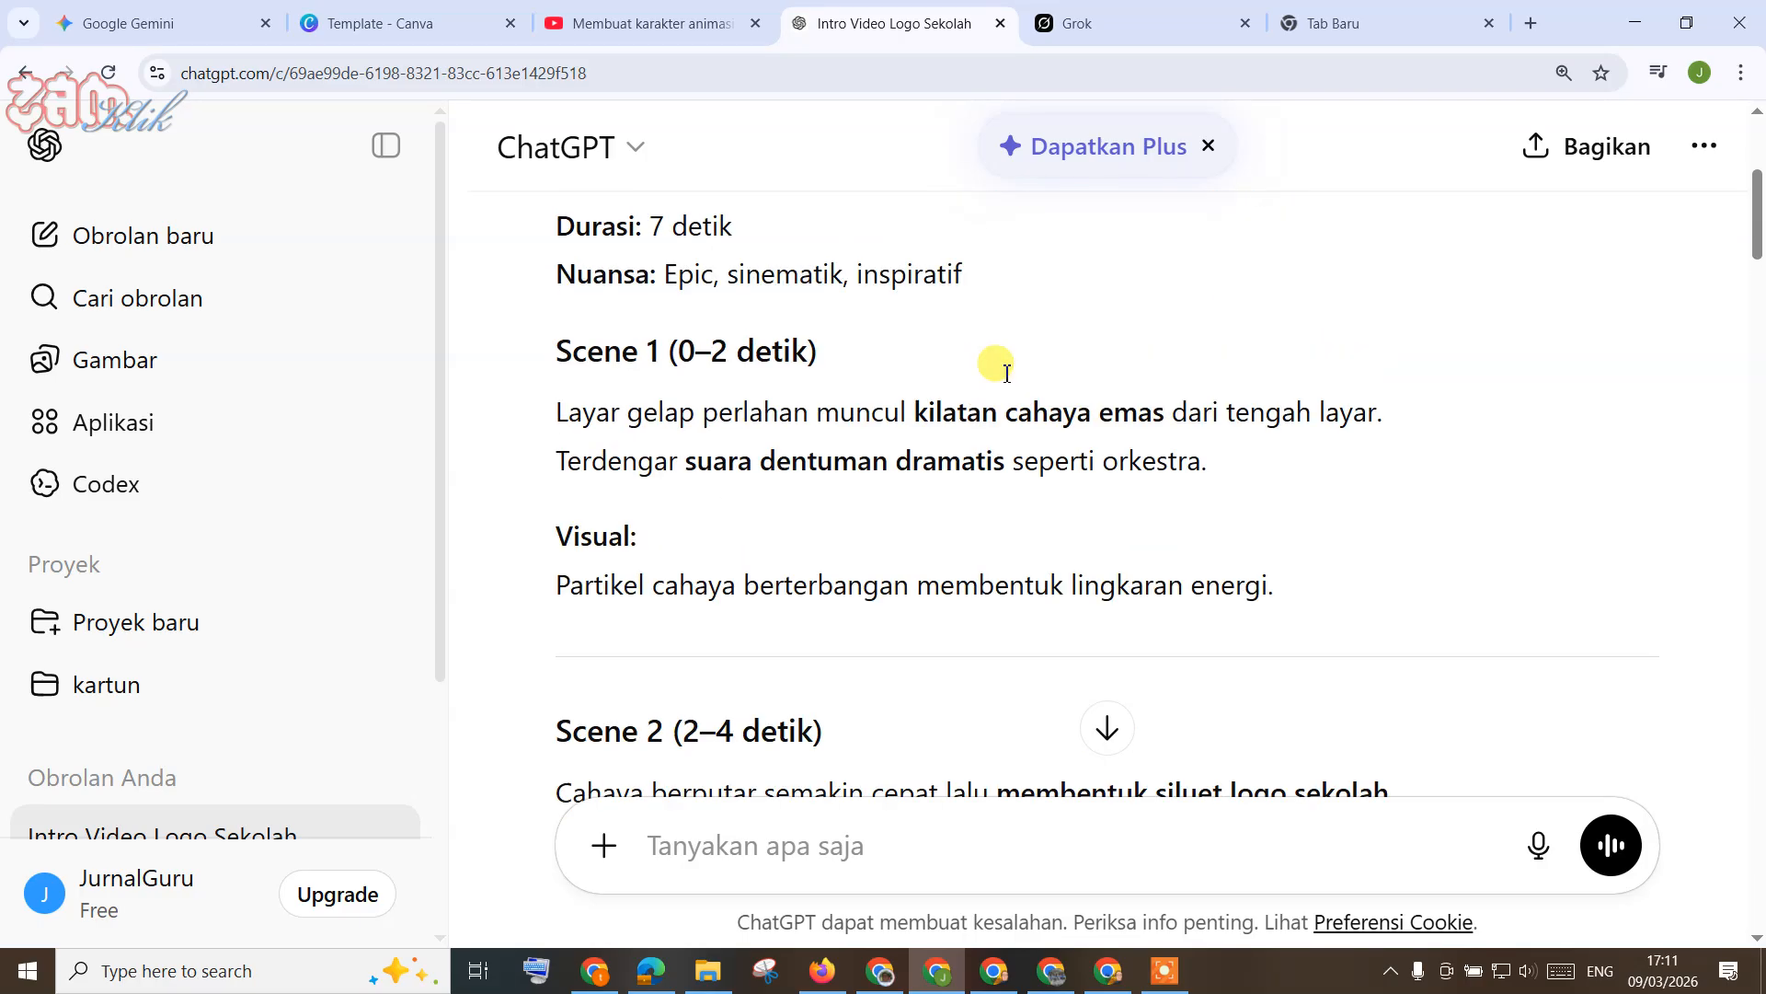
scroll(1007, 378, down, 3)
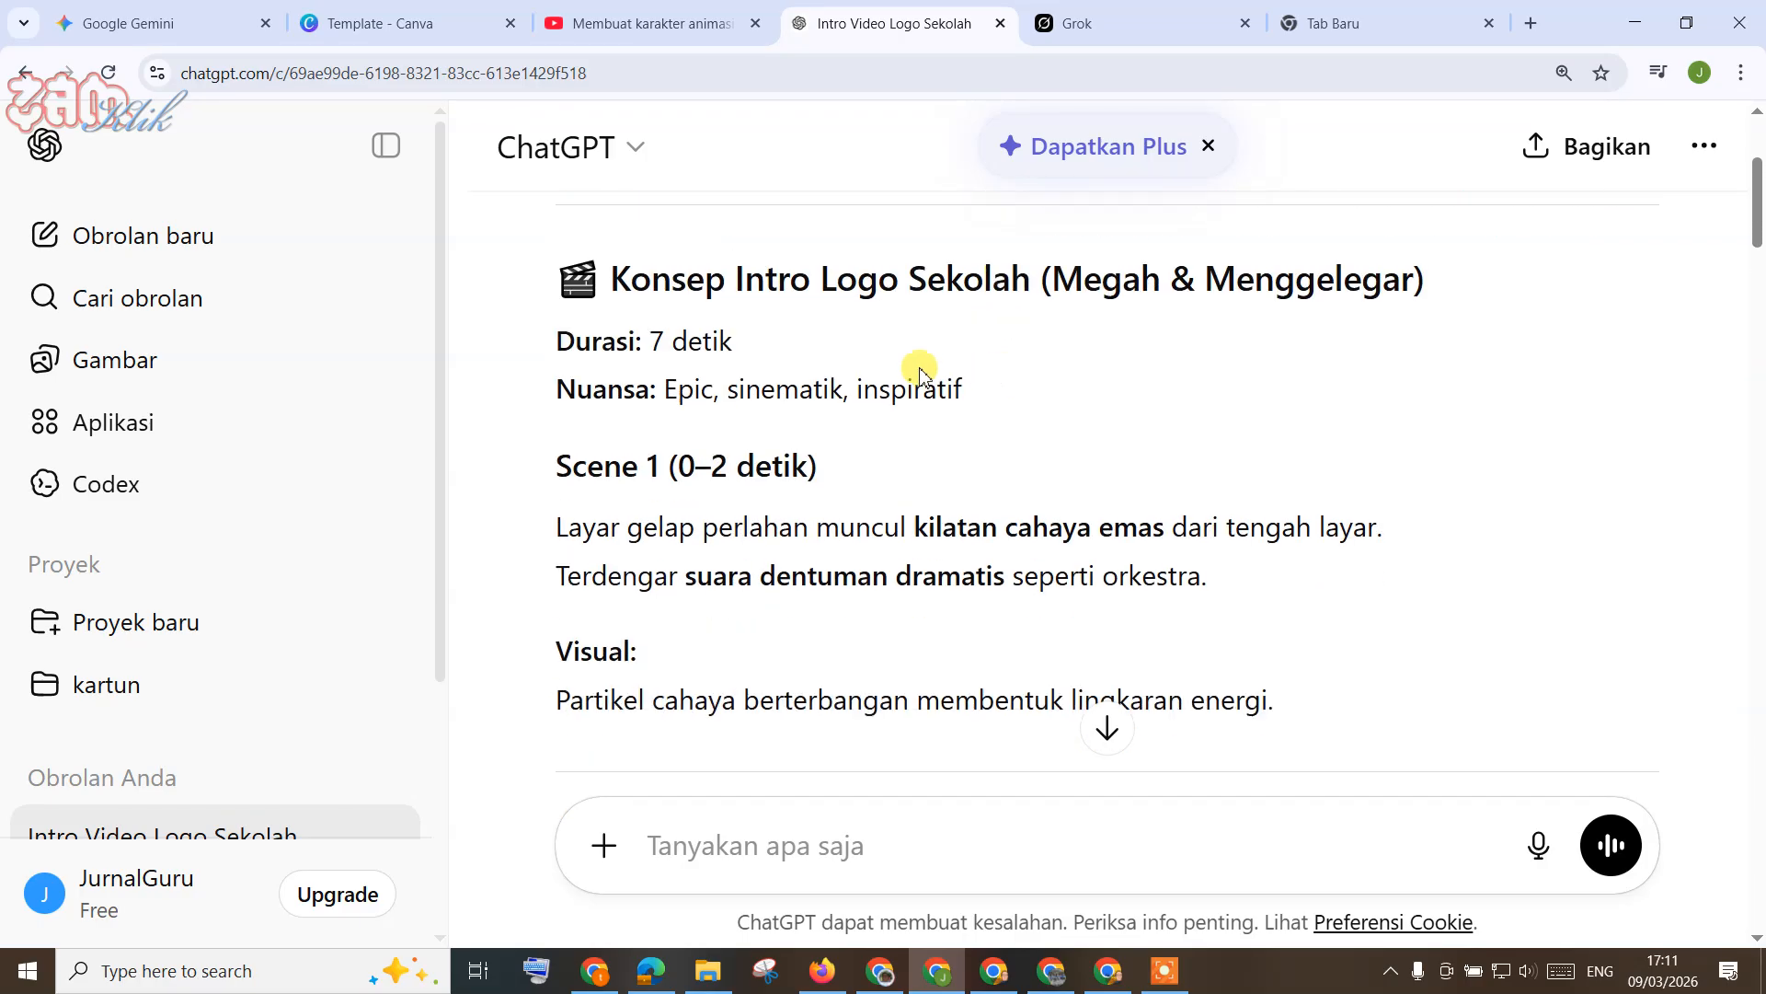
Step: Copy the first intro concept from the "Durasi" line through "Choir inspiratif" in the music list
drag(558, 335, 1064, 493)
scroll(1072, 493, down, 6)
scroll(1058, 488, down, 8)
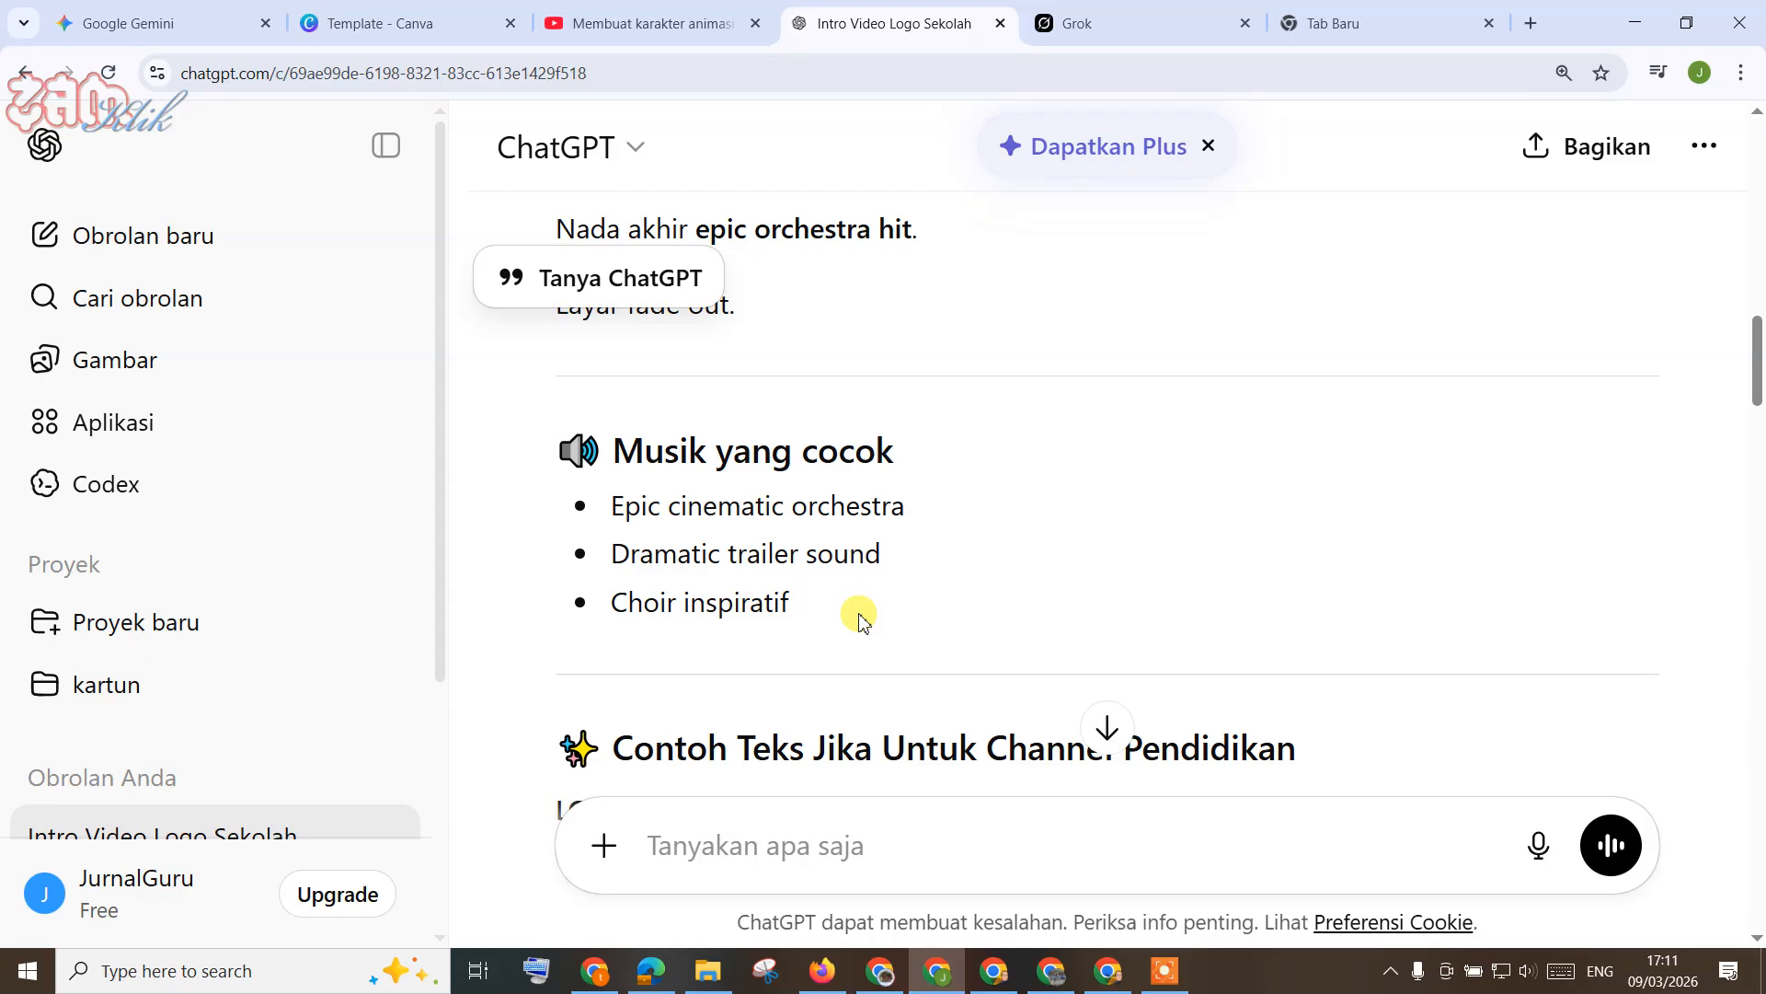
drag(863, 621, 859, 614)
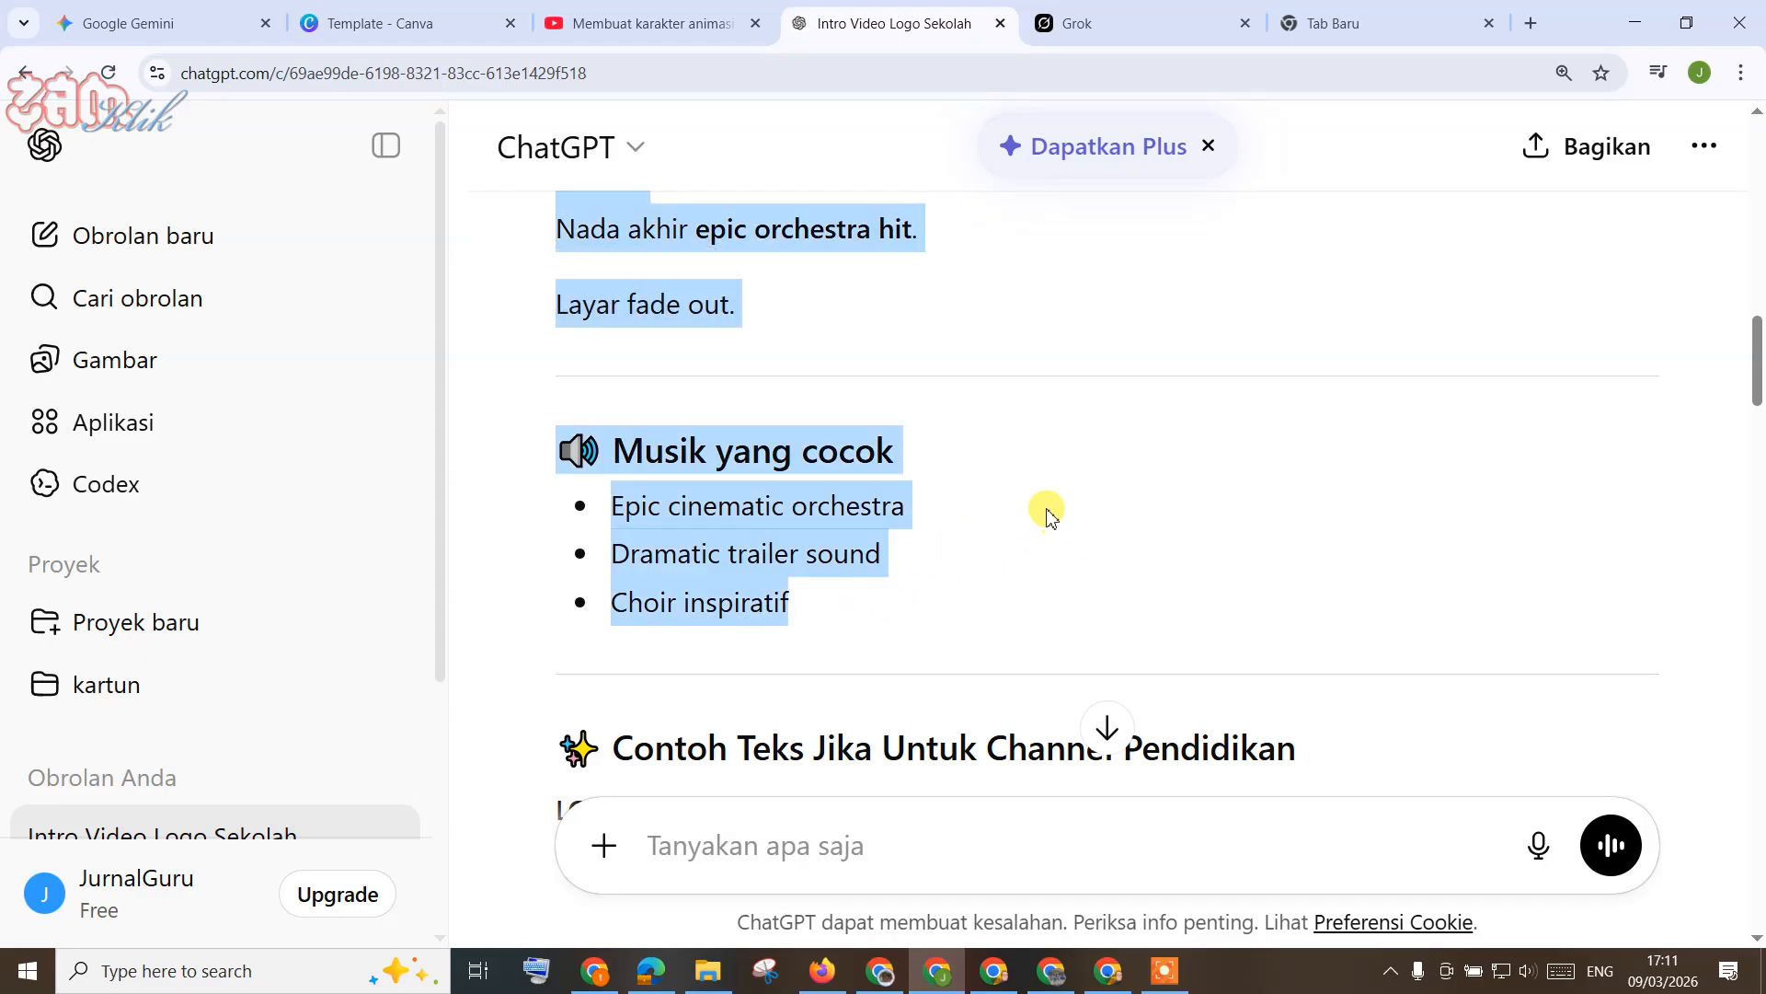
Step: Switch to Grok, open Imagine and set the video aspect ratio to 2:3
click(1128, 26)
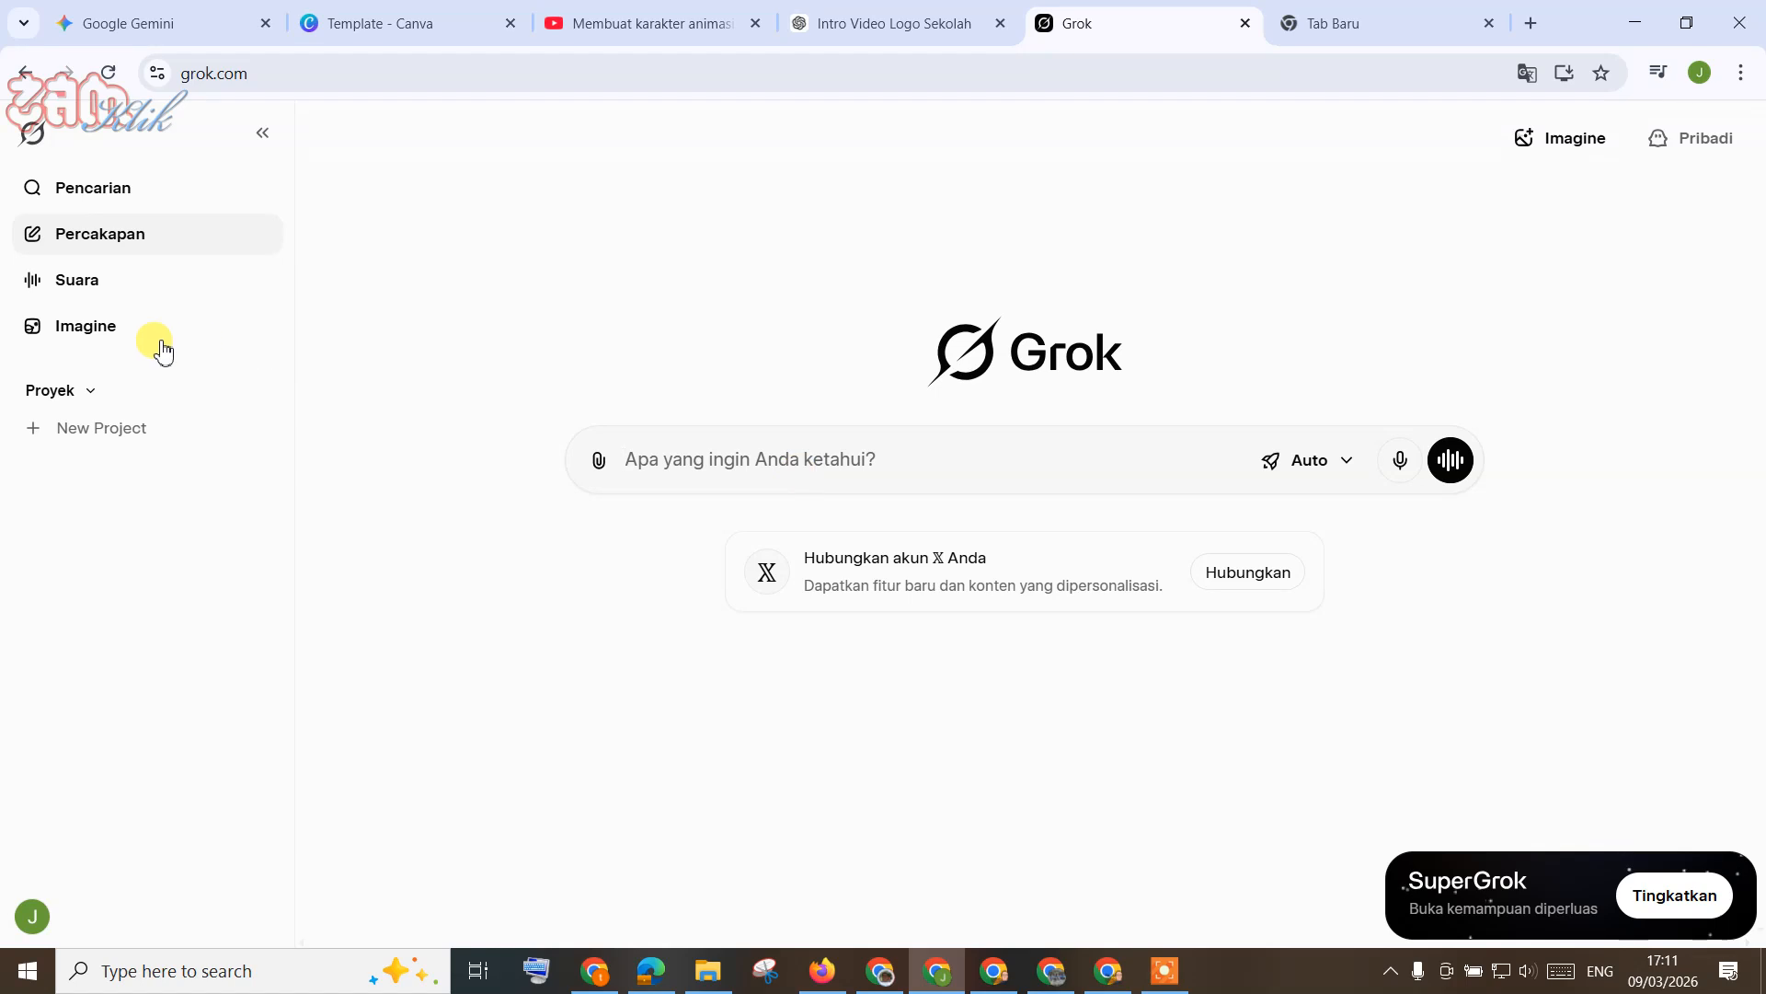
click(138, 331)
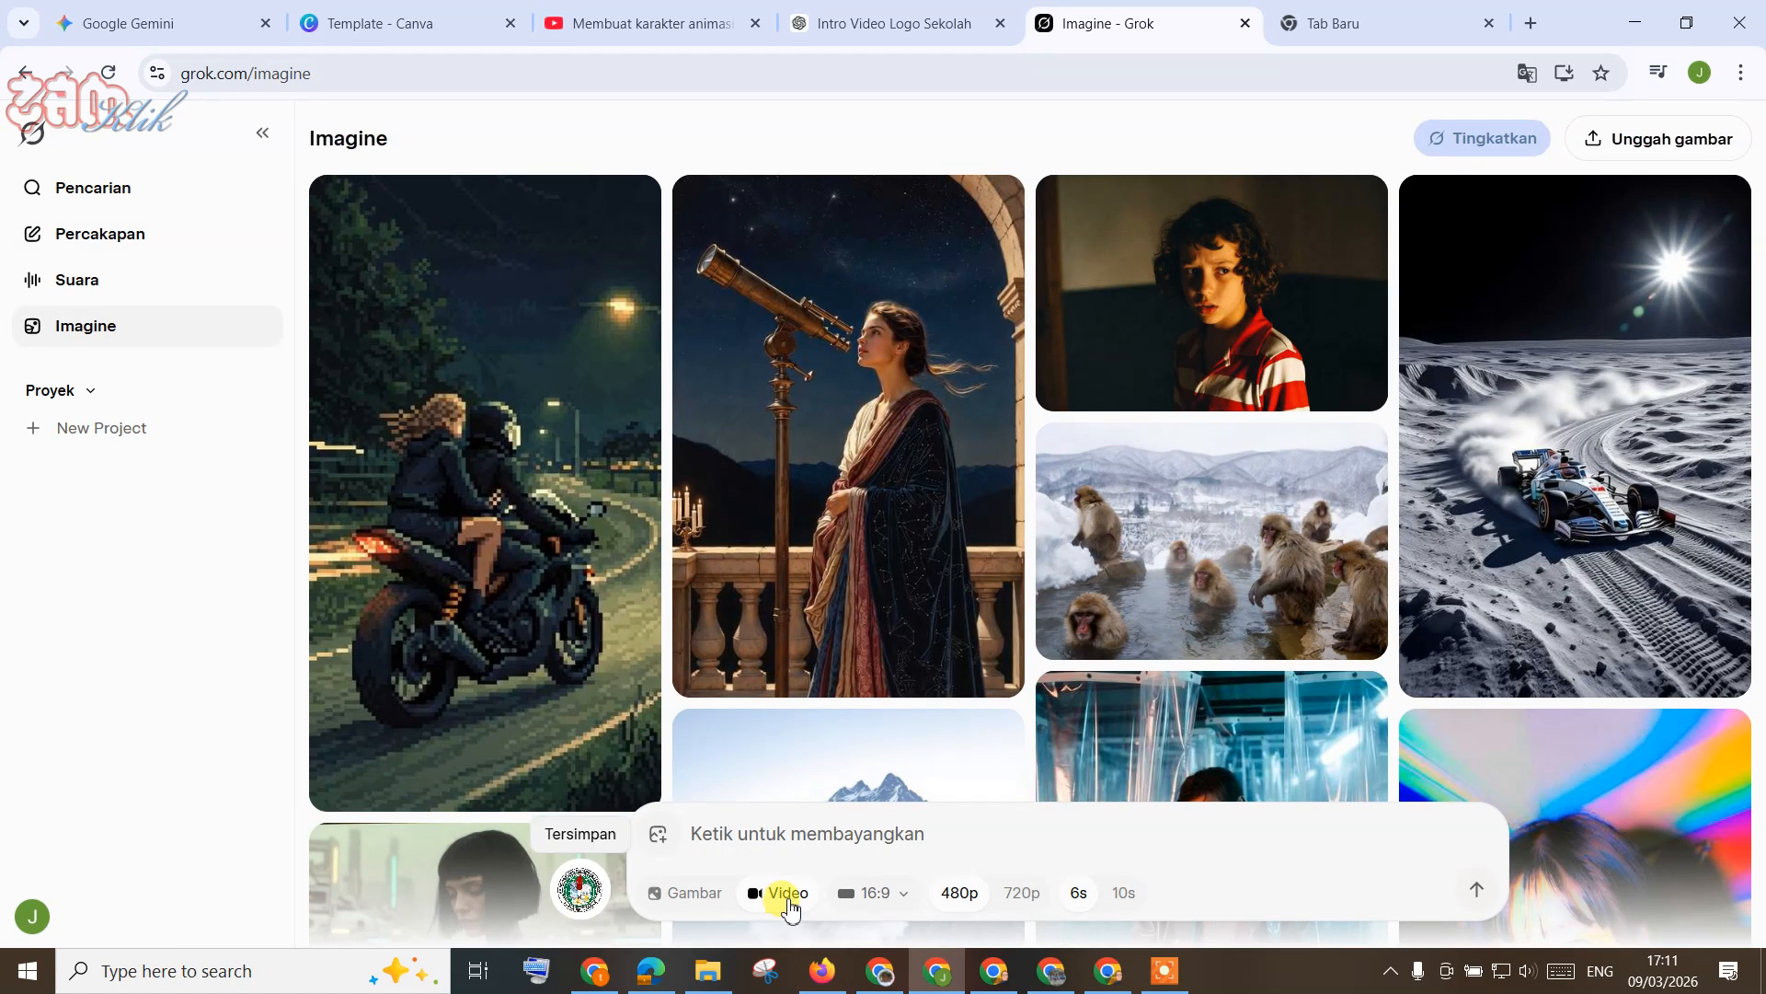
click(886, 902)
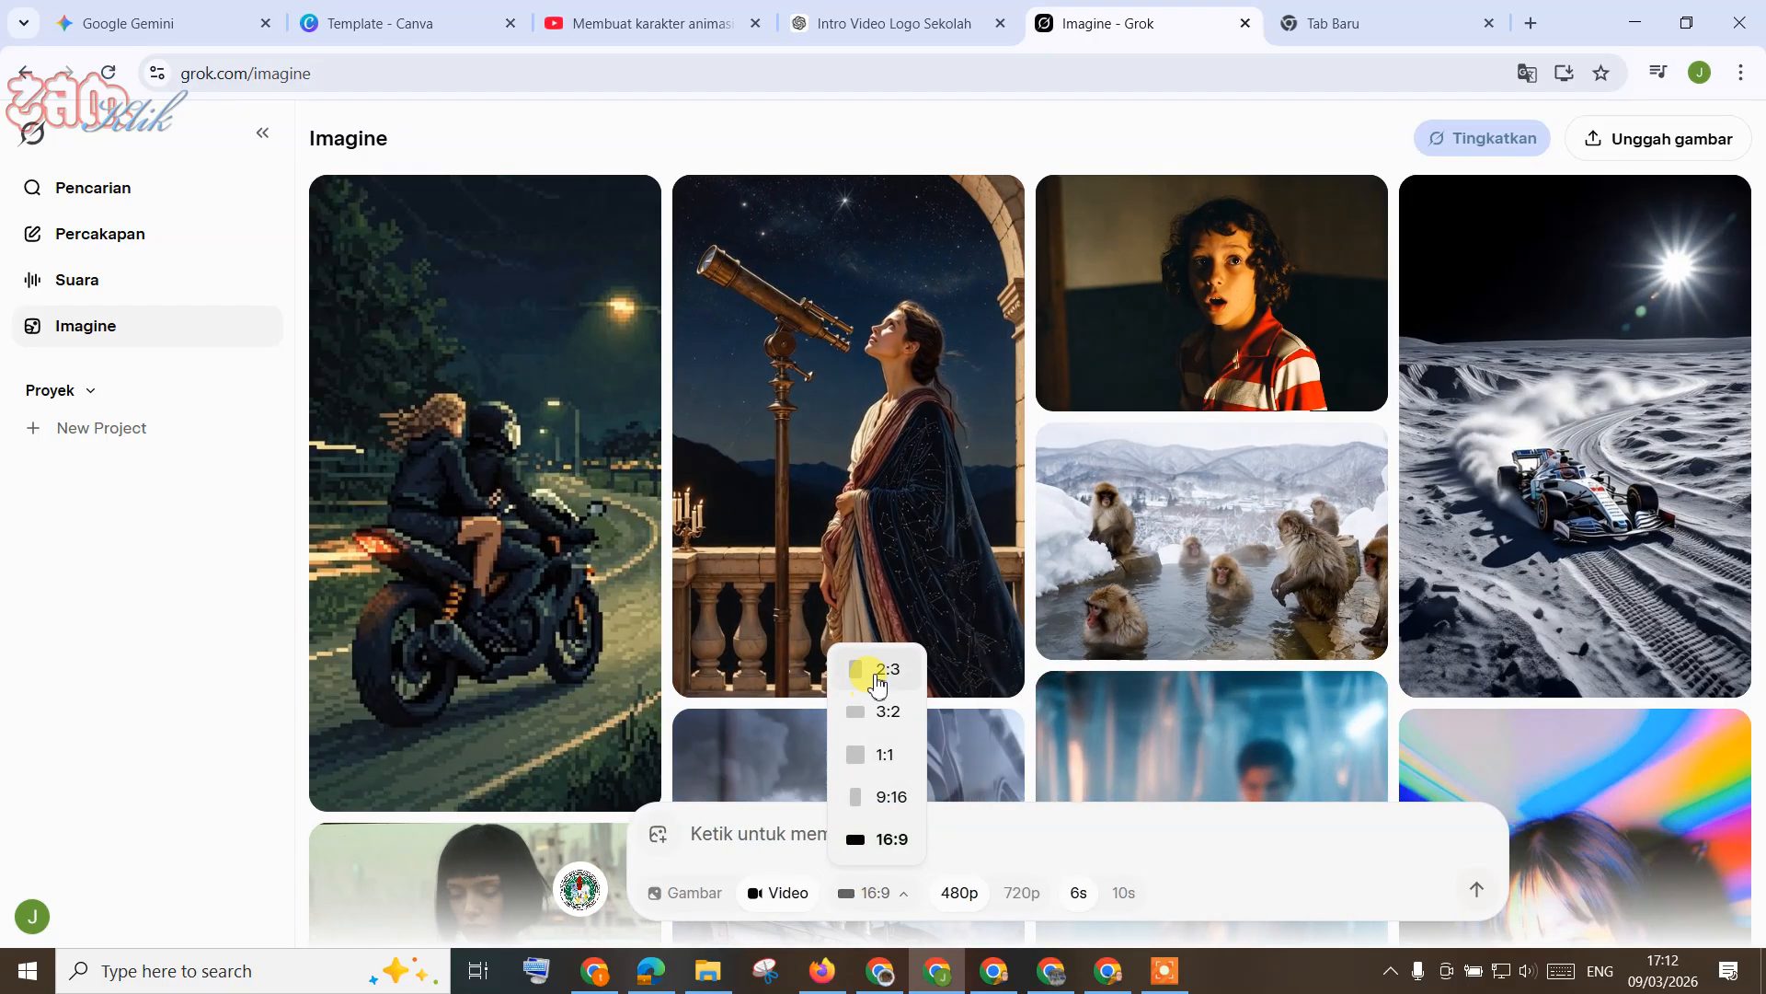
click(874, 679)
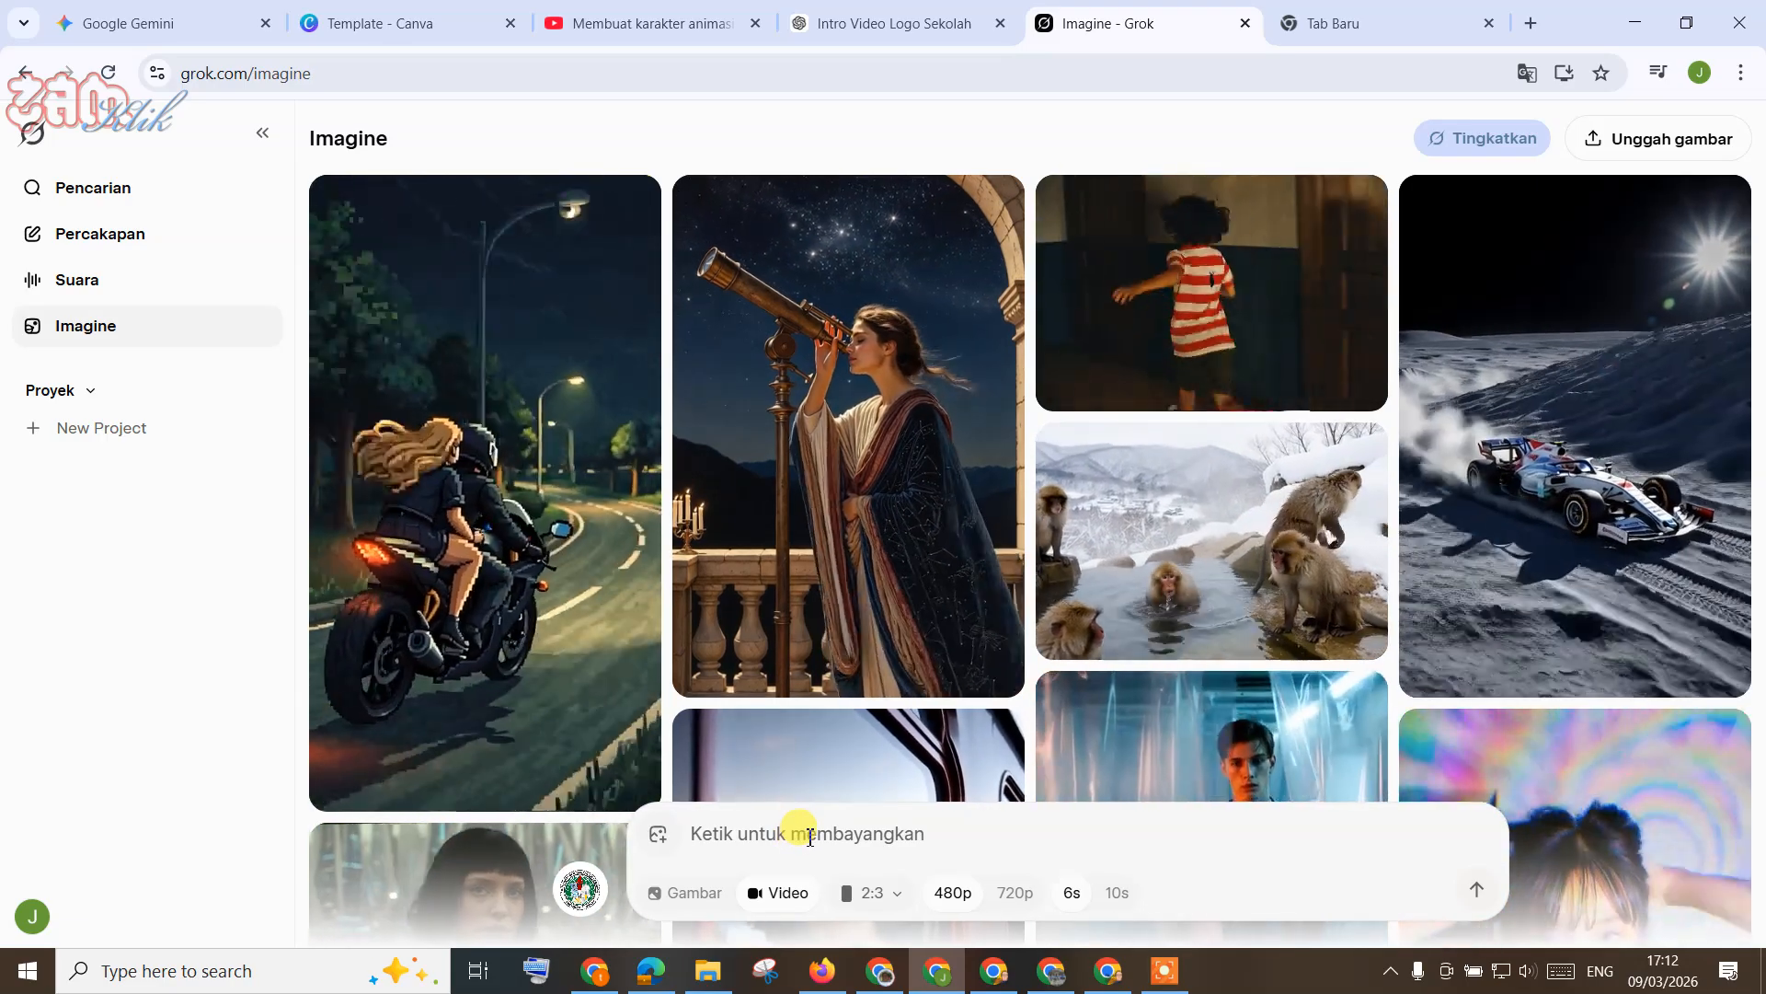
Step: Try to generate a video from the copied concept, leaving out "Dramatic trailer sound" and "Choir inspiratif"
key(ctrl+v)
scroll(809, 828, up, 10)
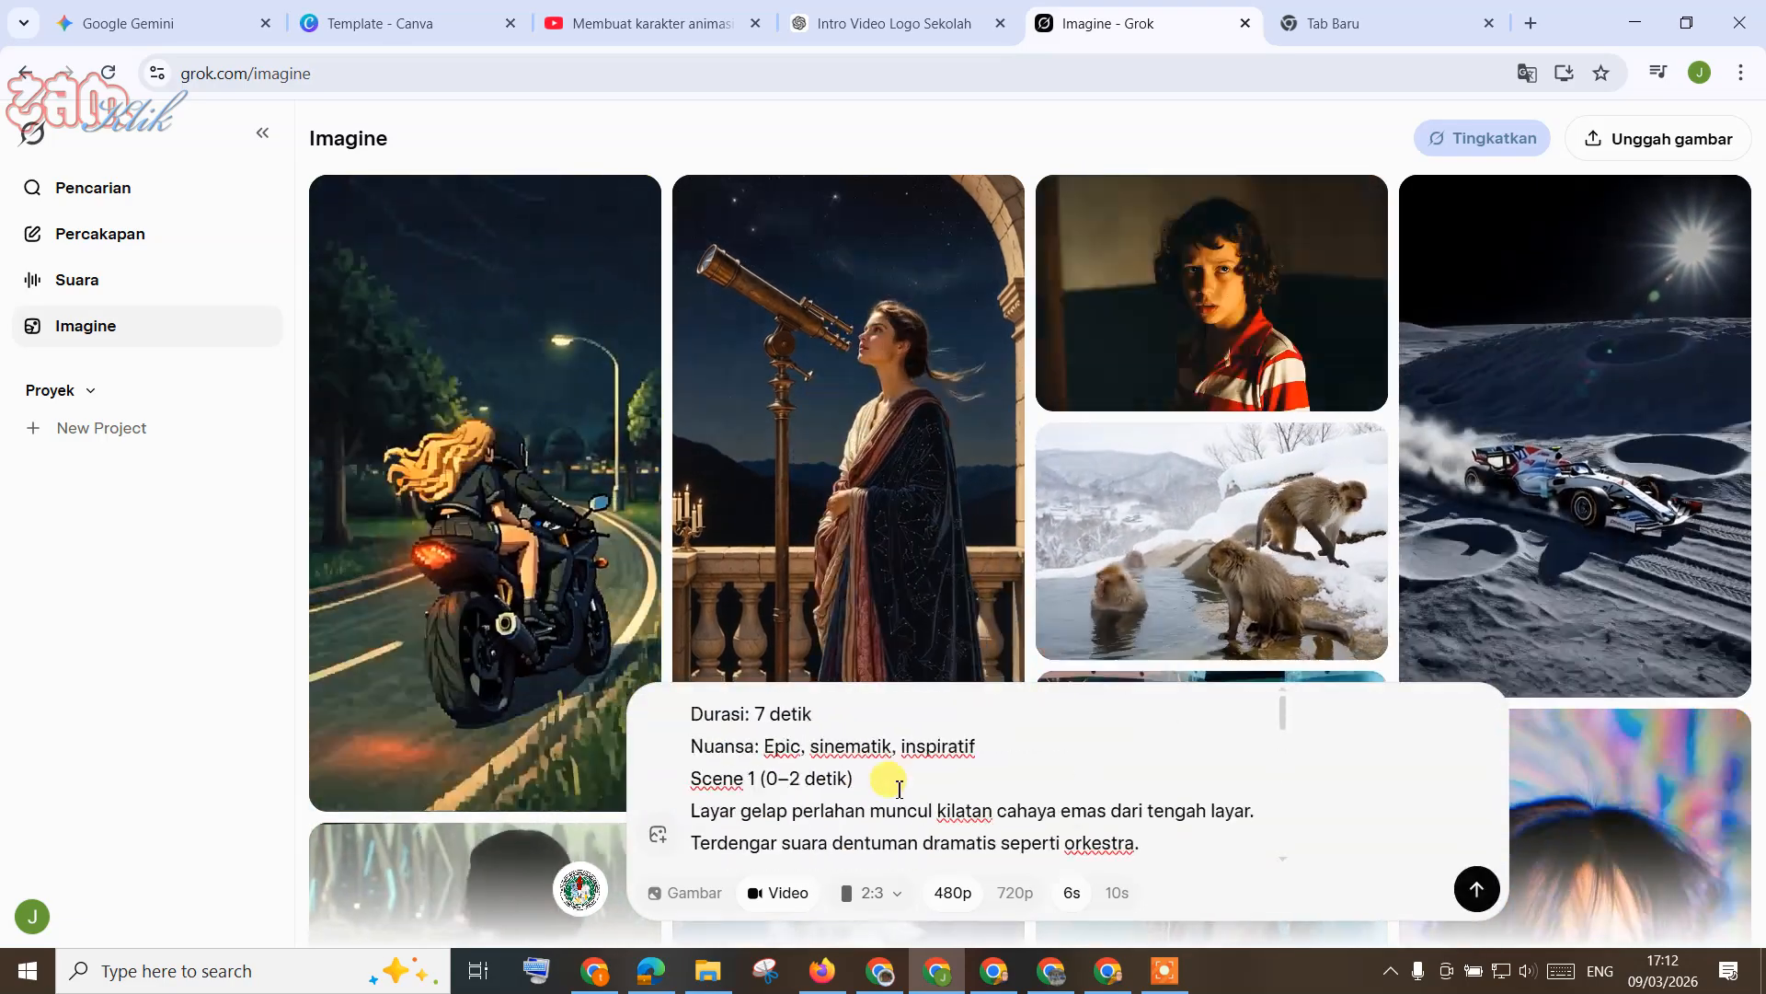
scroll(900, 789, down, 10)
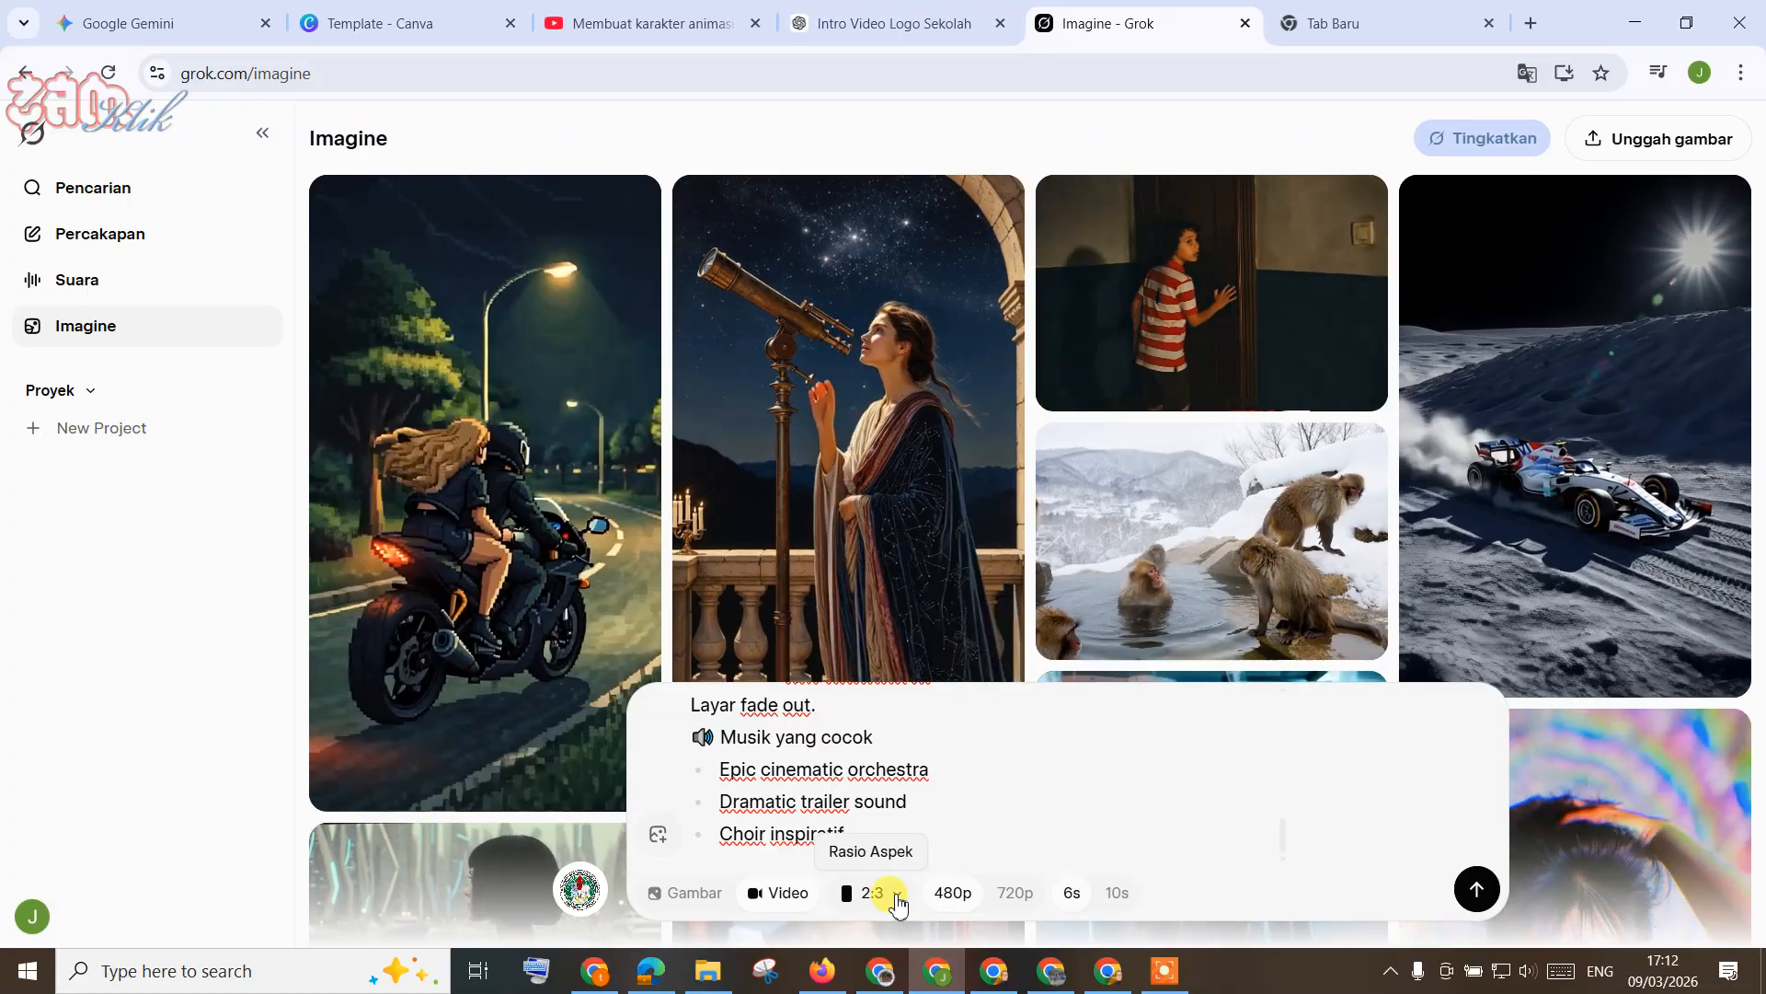
click(897, 895)
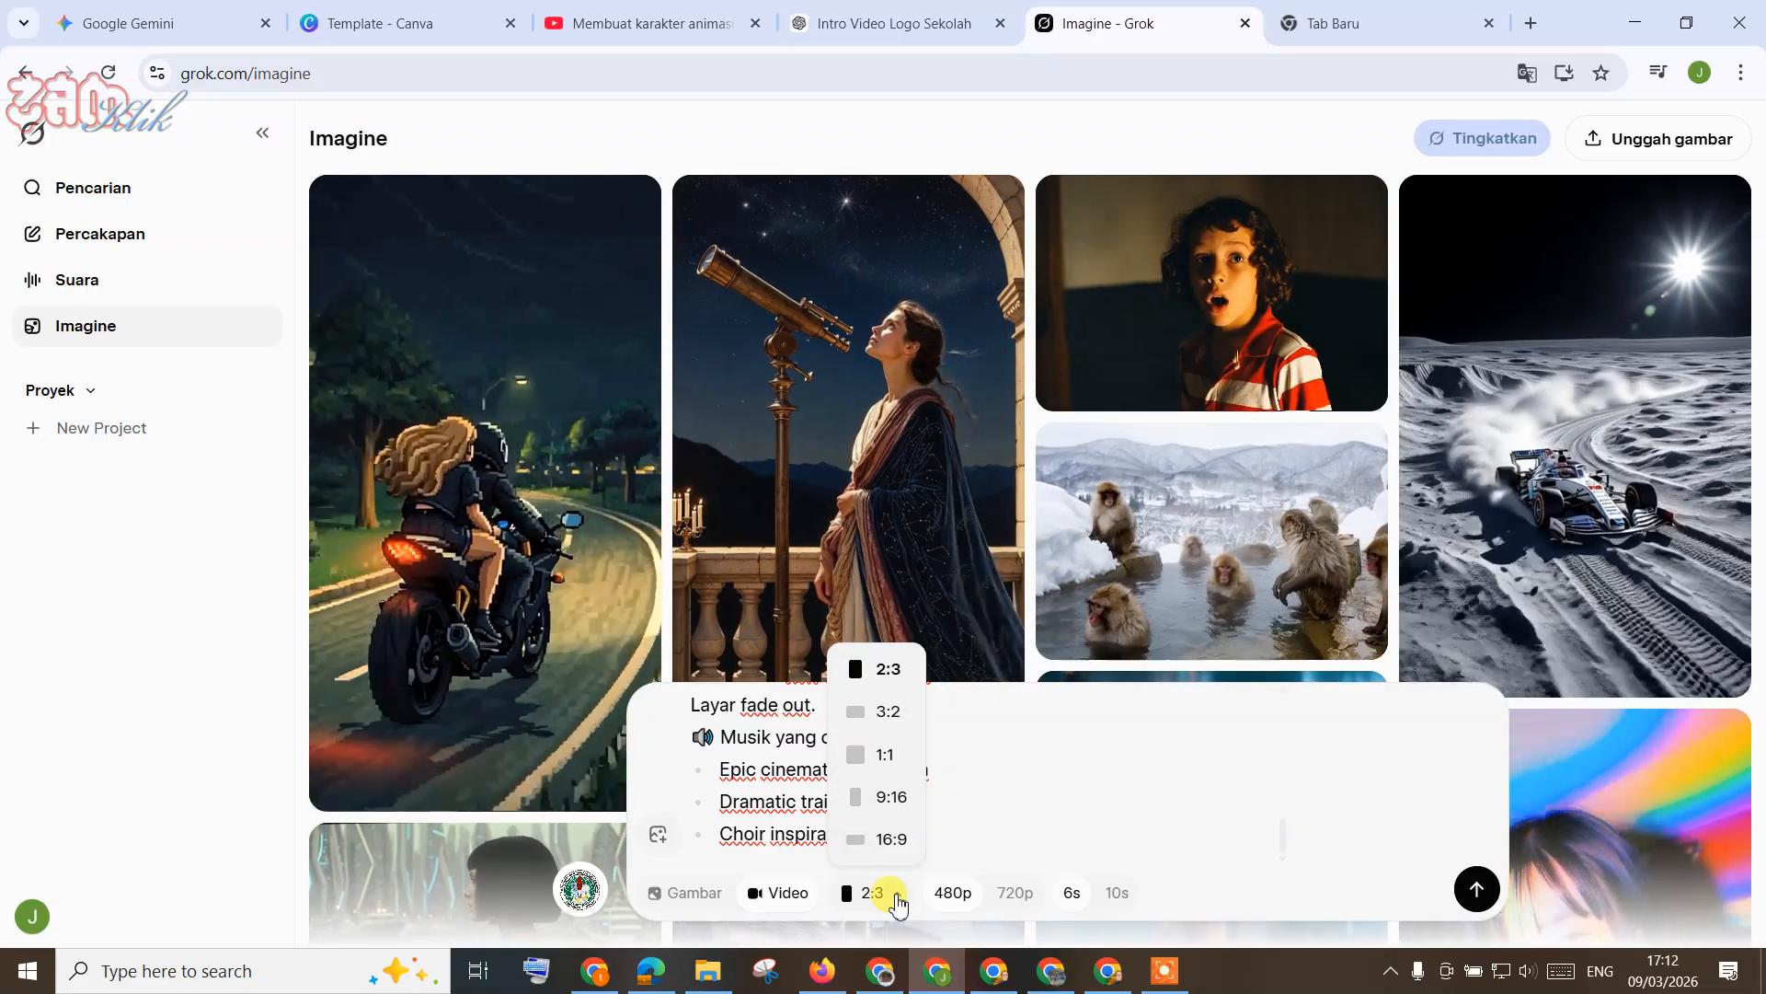
click(897, 897)
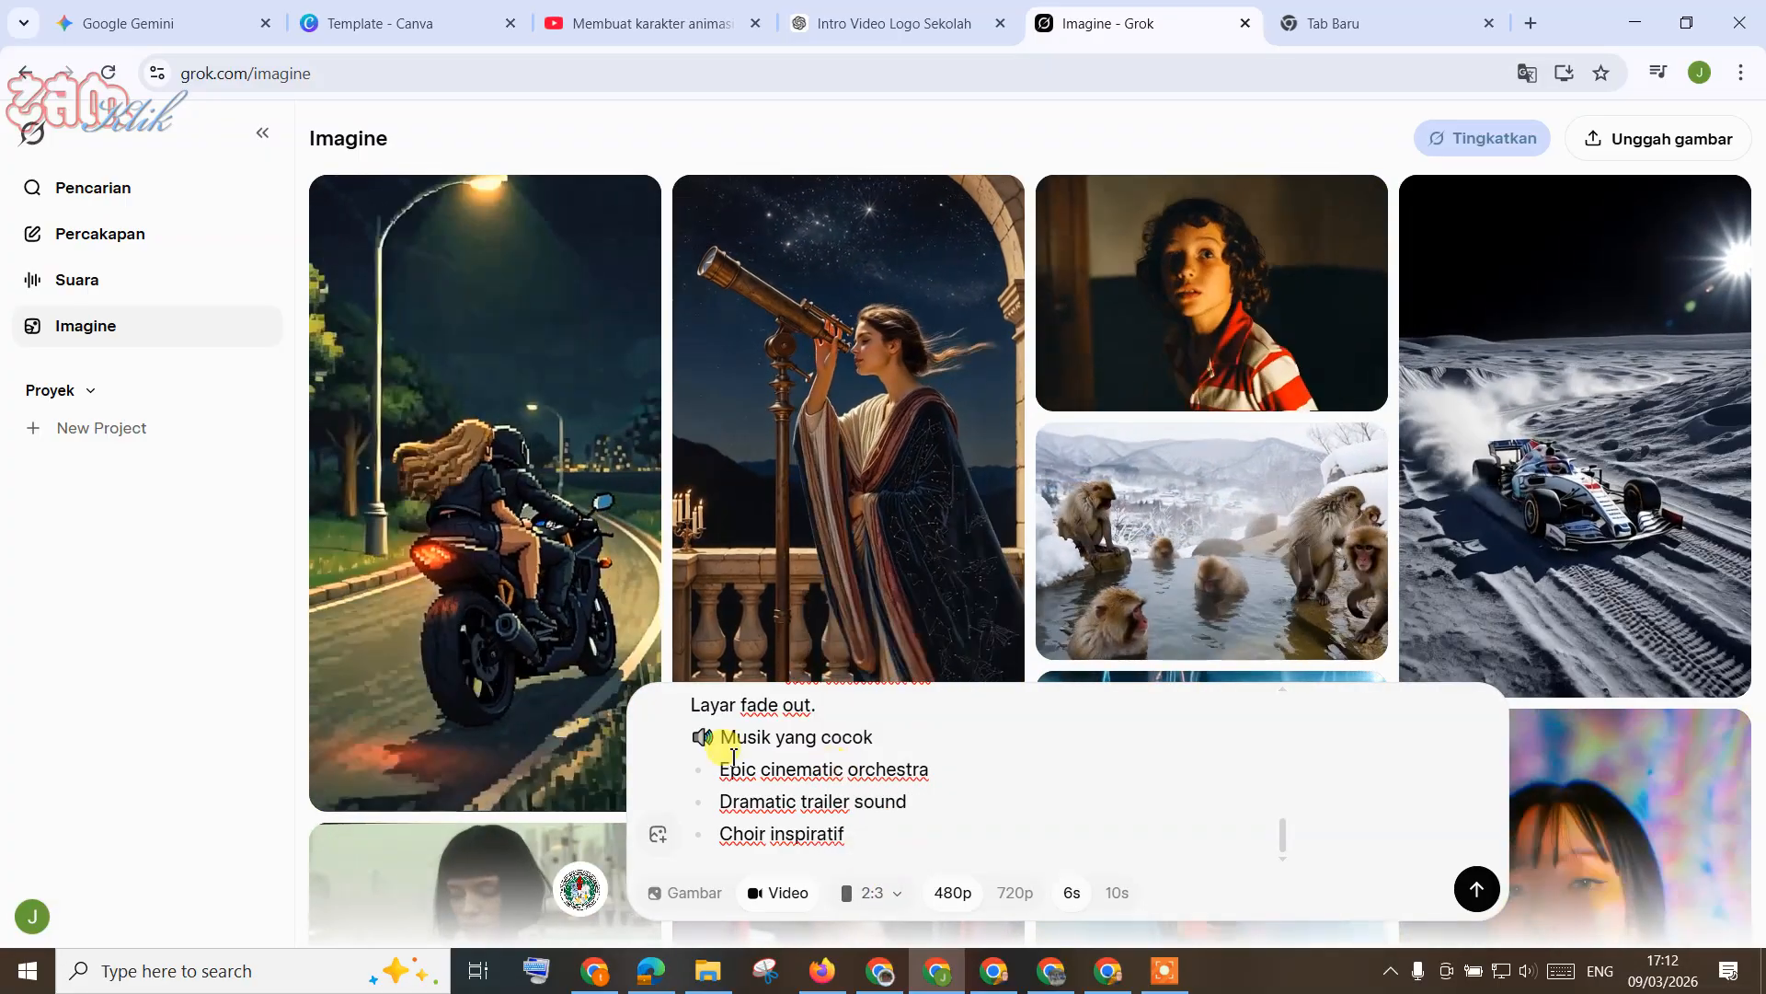
click(874, 741)
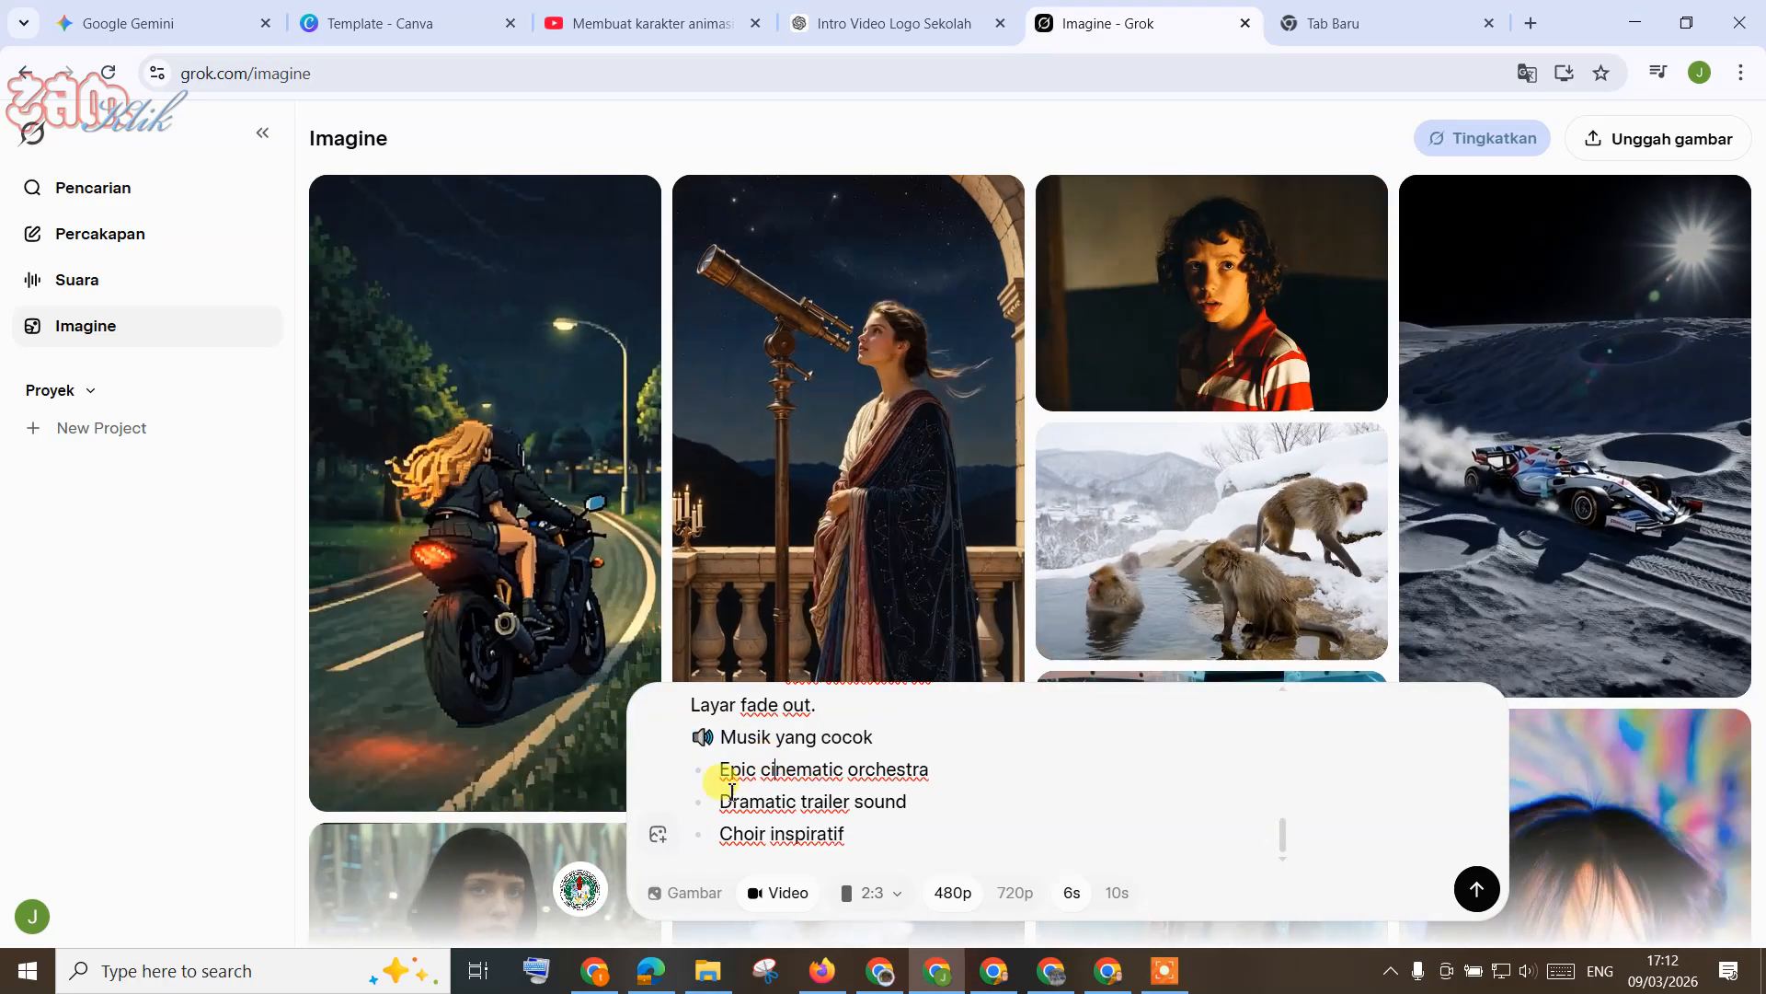
drag(719, 802, 904, 857)
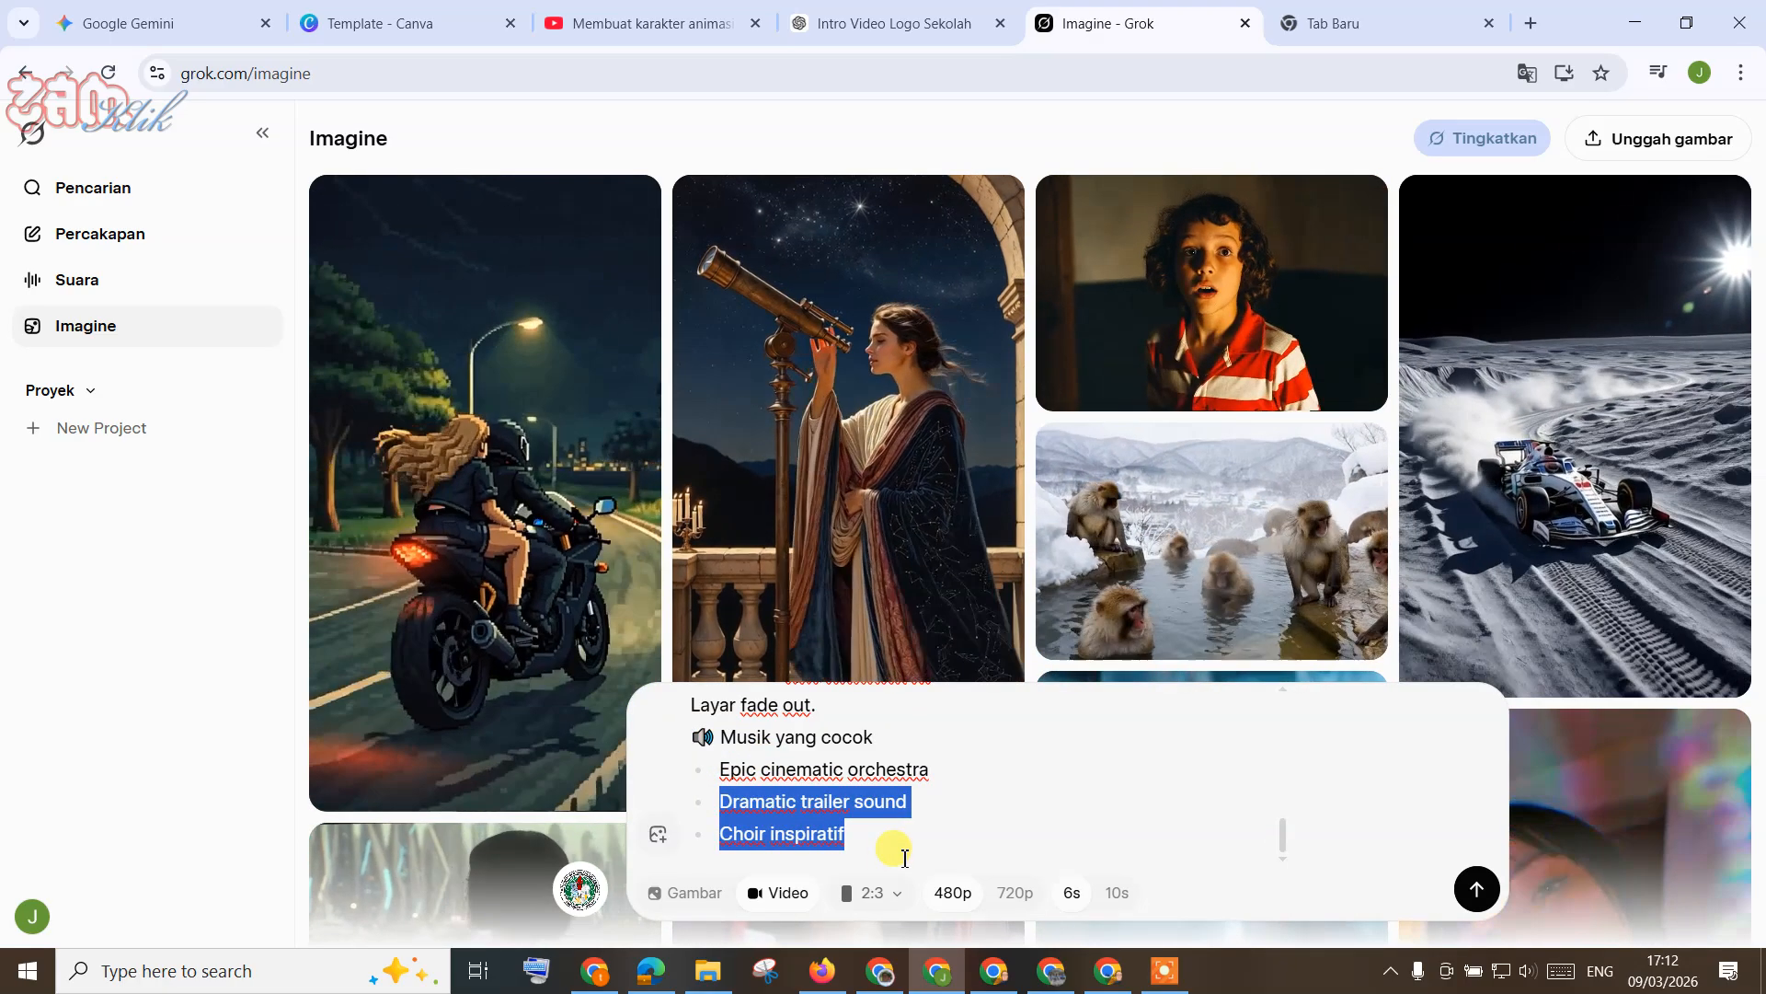
key(BackSpace)
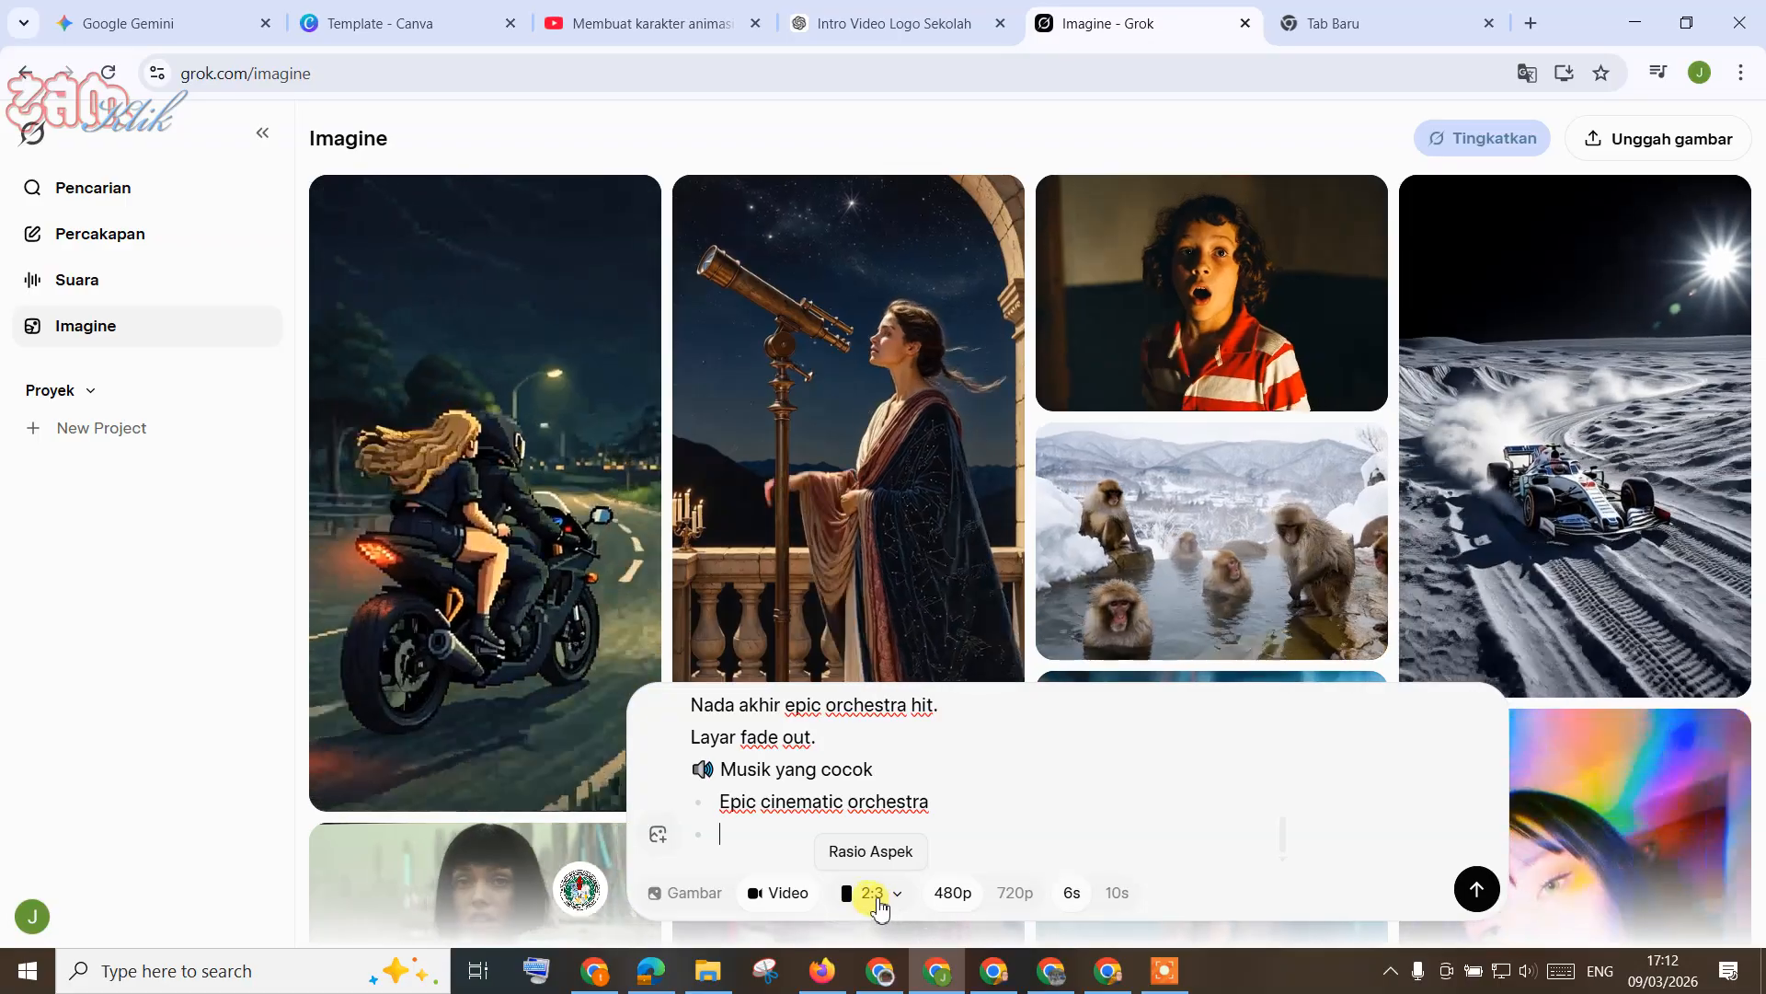
click(1478, 891)
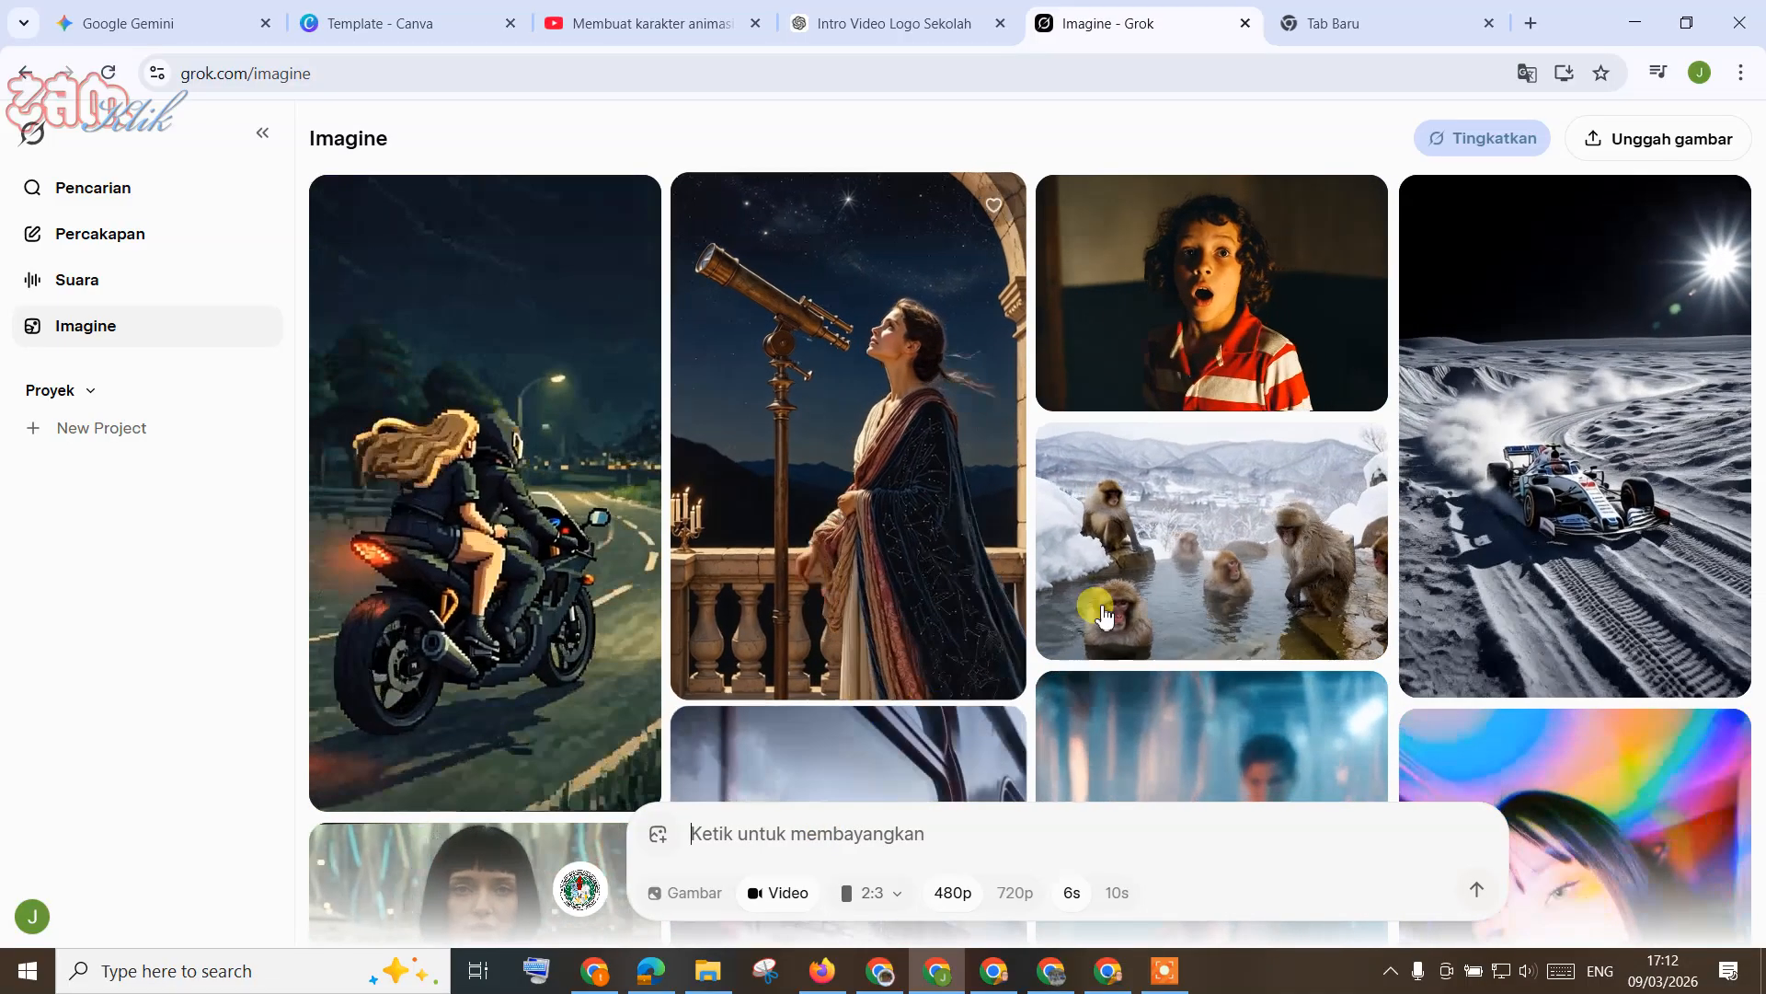
Step: Paste the concept into the prompt again, remove "Dramatic trailer sound" and "Choir inspiratif", and generate it as a 2:3 video
scroll(1095, 608, down, 5)
scroll(1090, 616, up, 5)
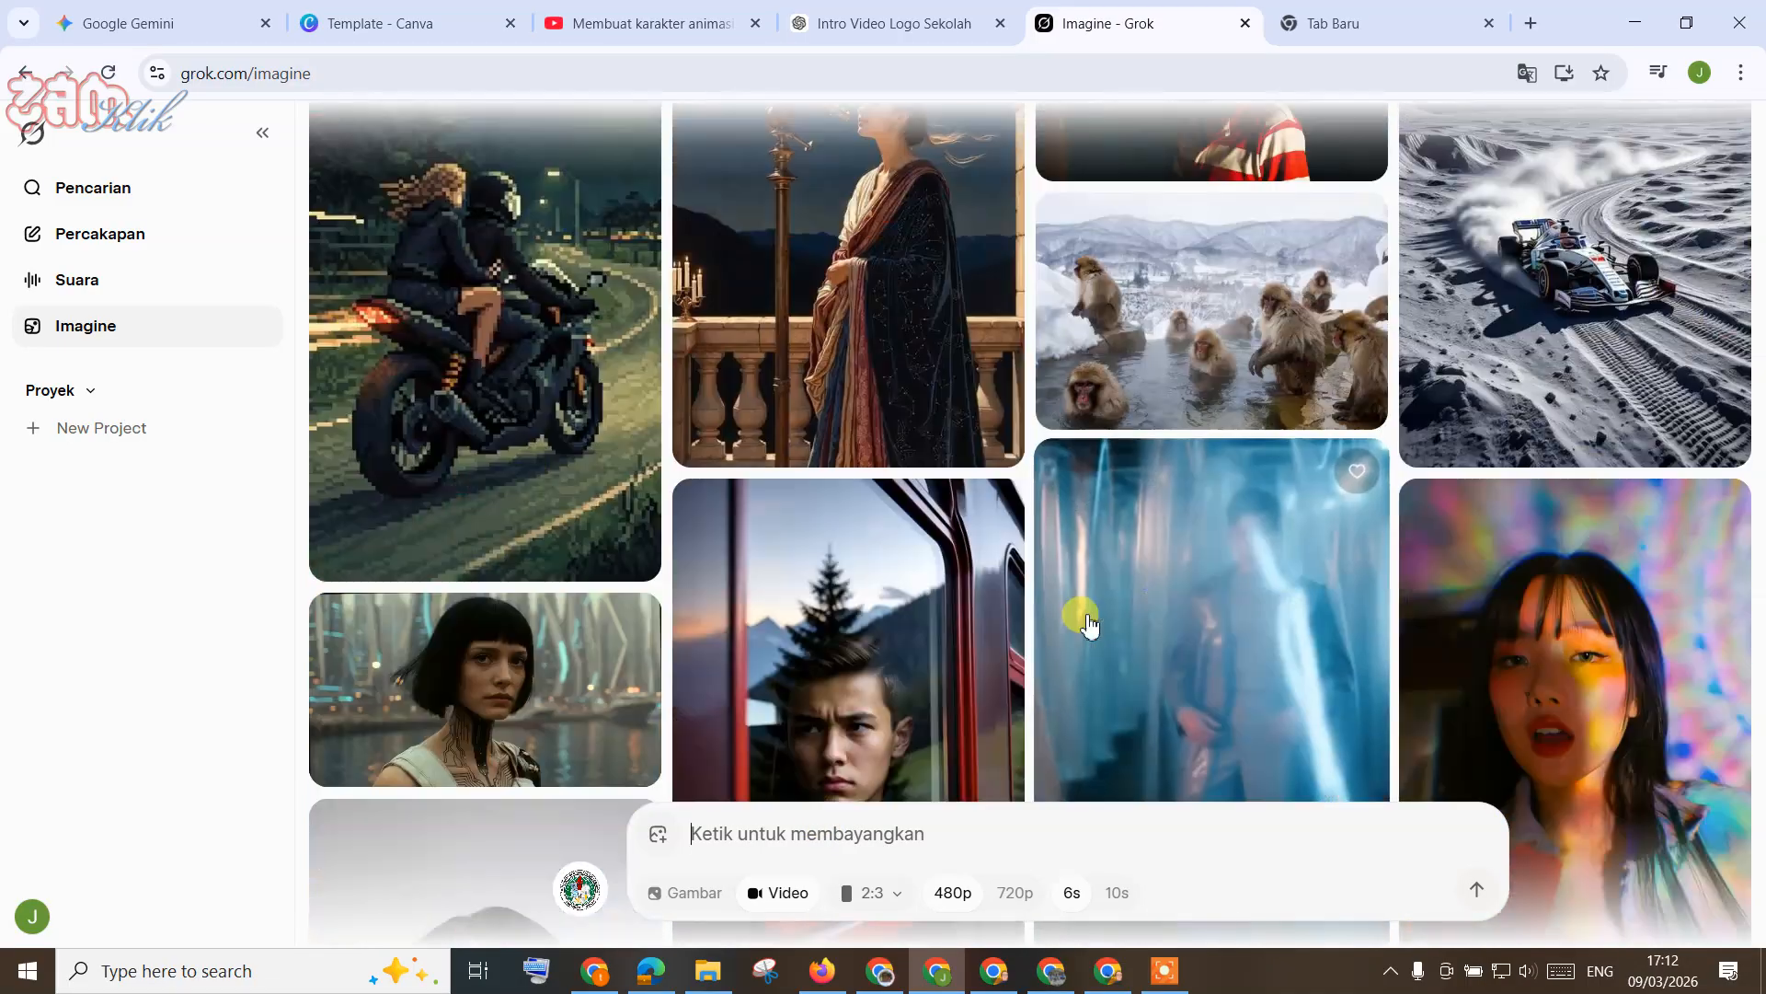
click(823, 828)
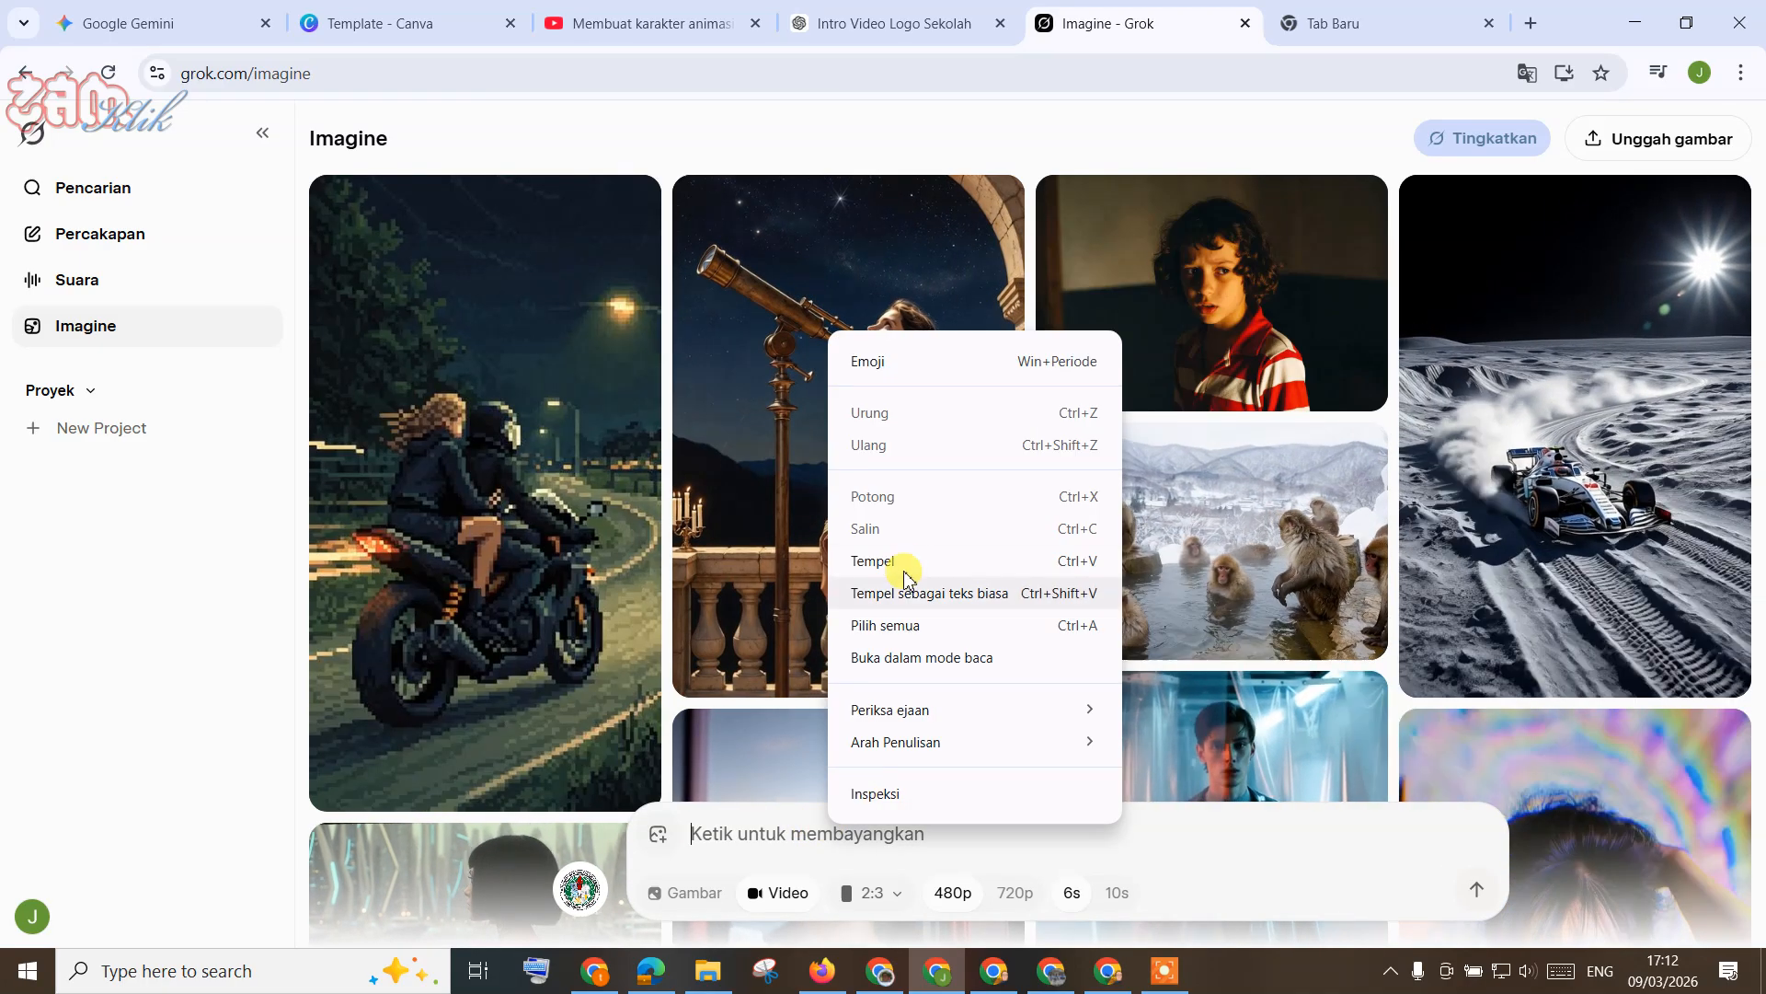
click(906, 561)
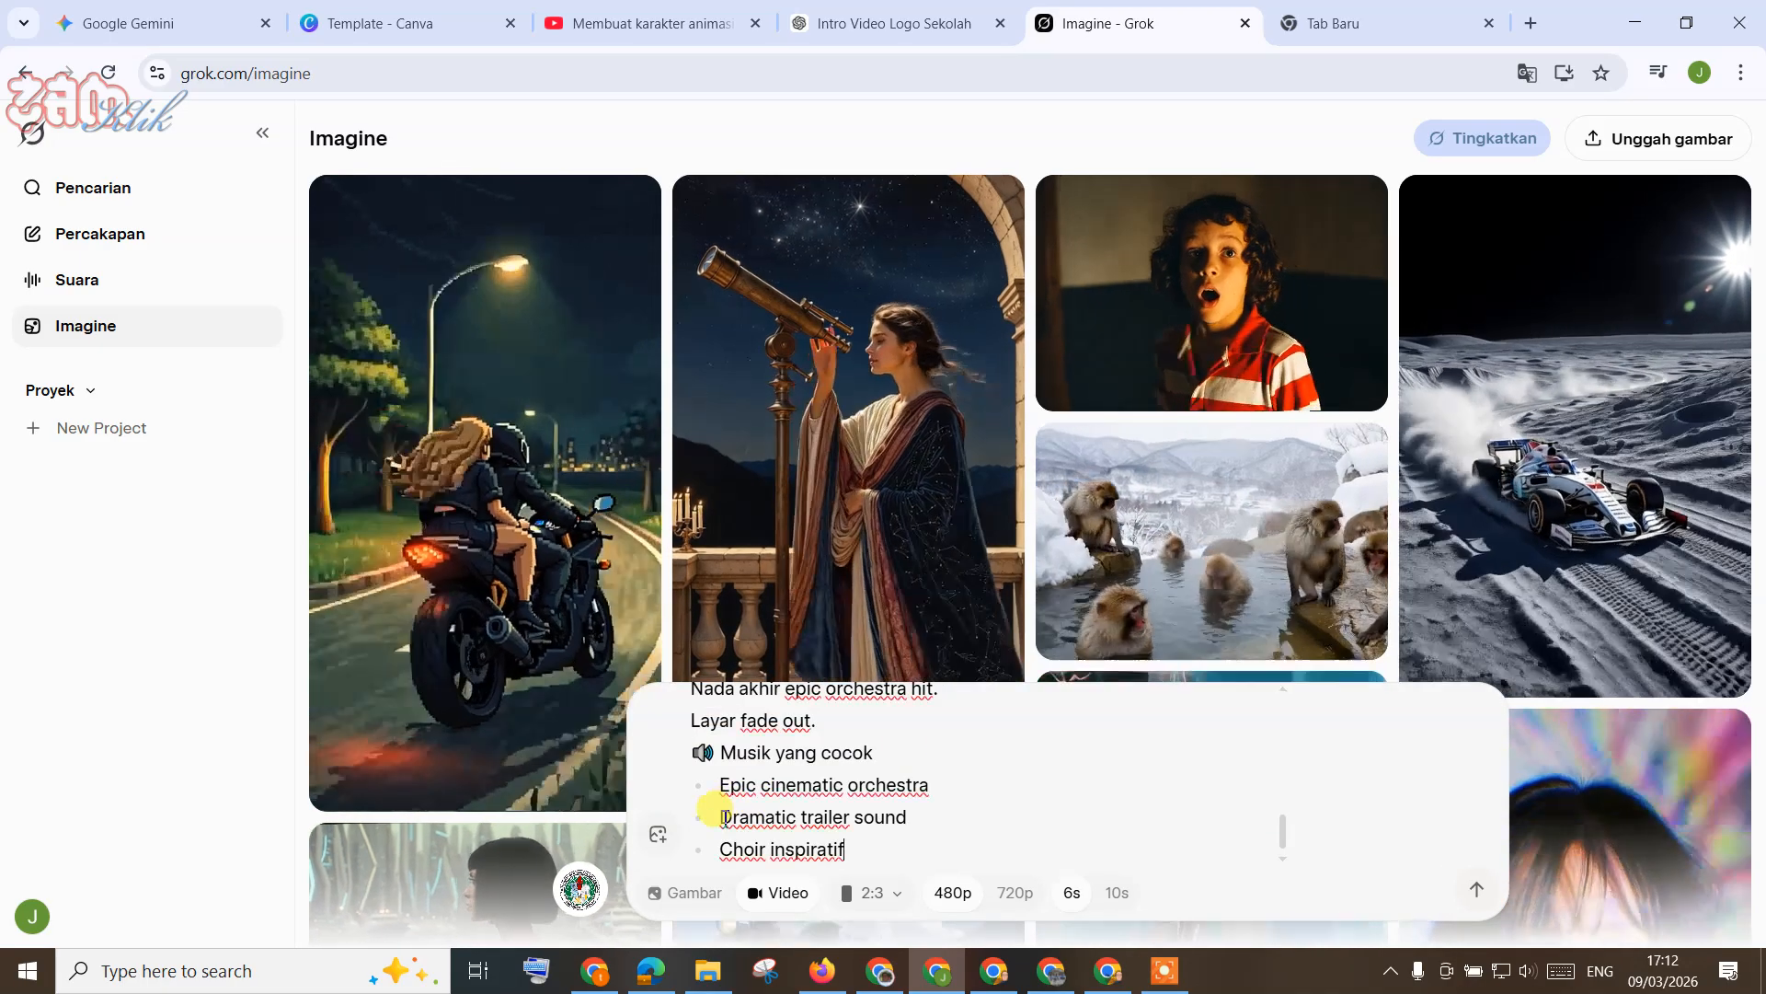
drag(724, 817, 859, 840)
key(BackSpace)
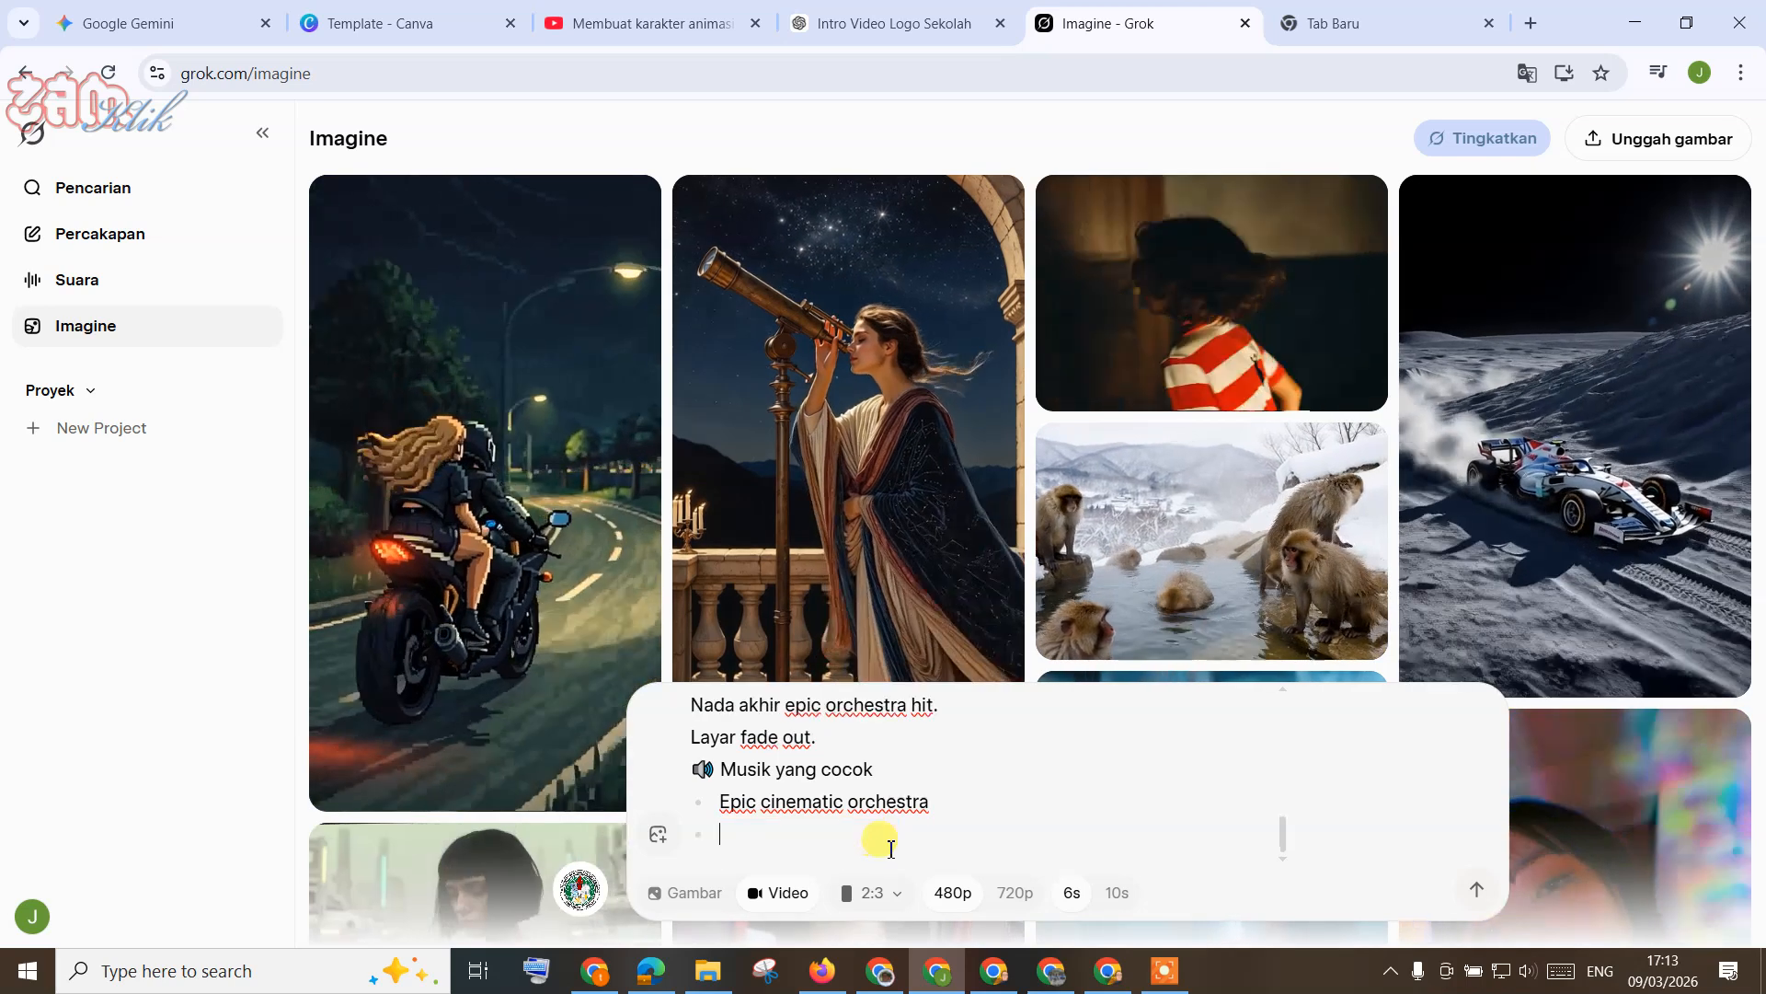
click(695, 896)
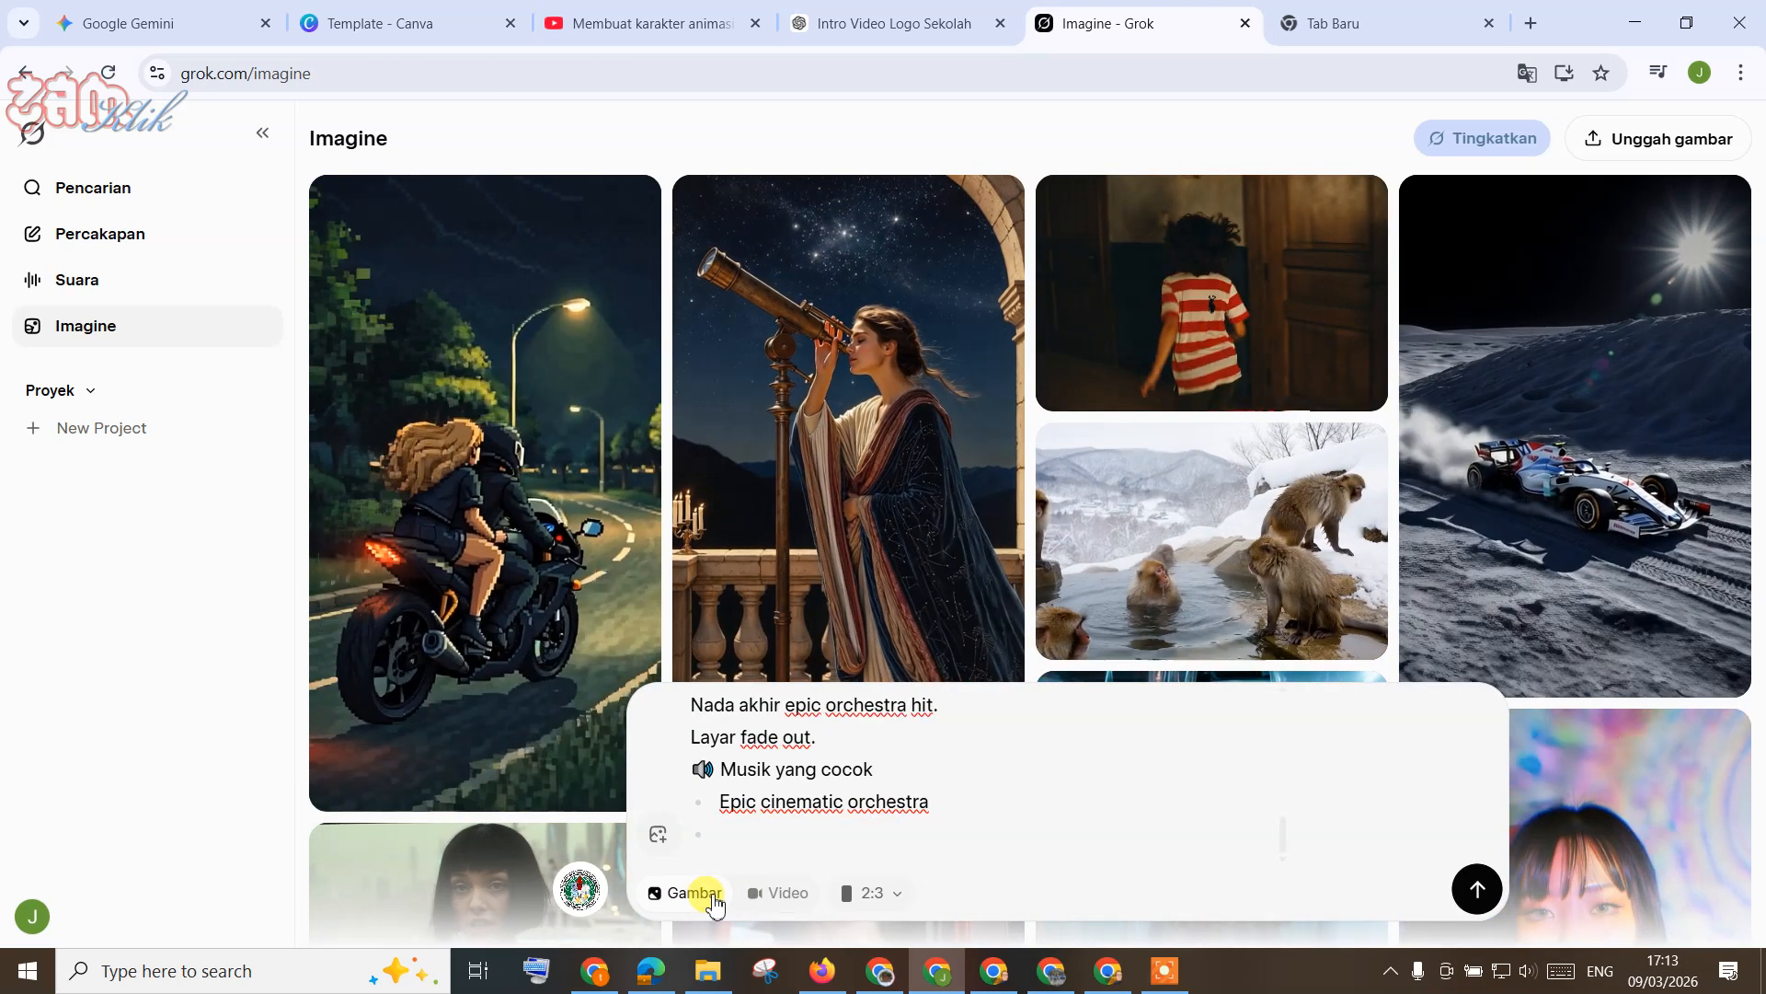
click(764, 891)
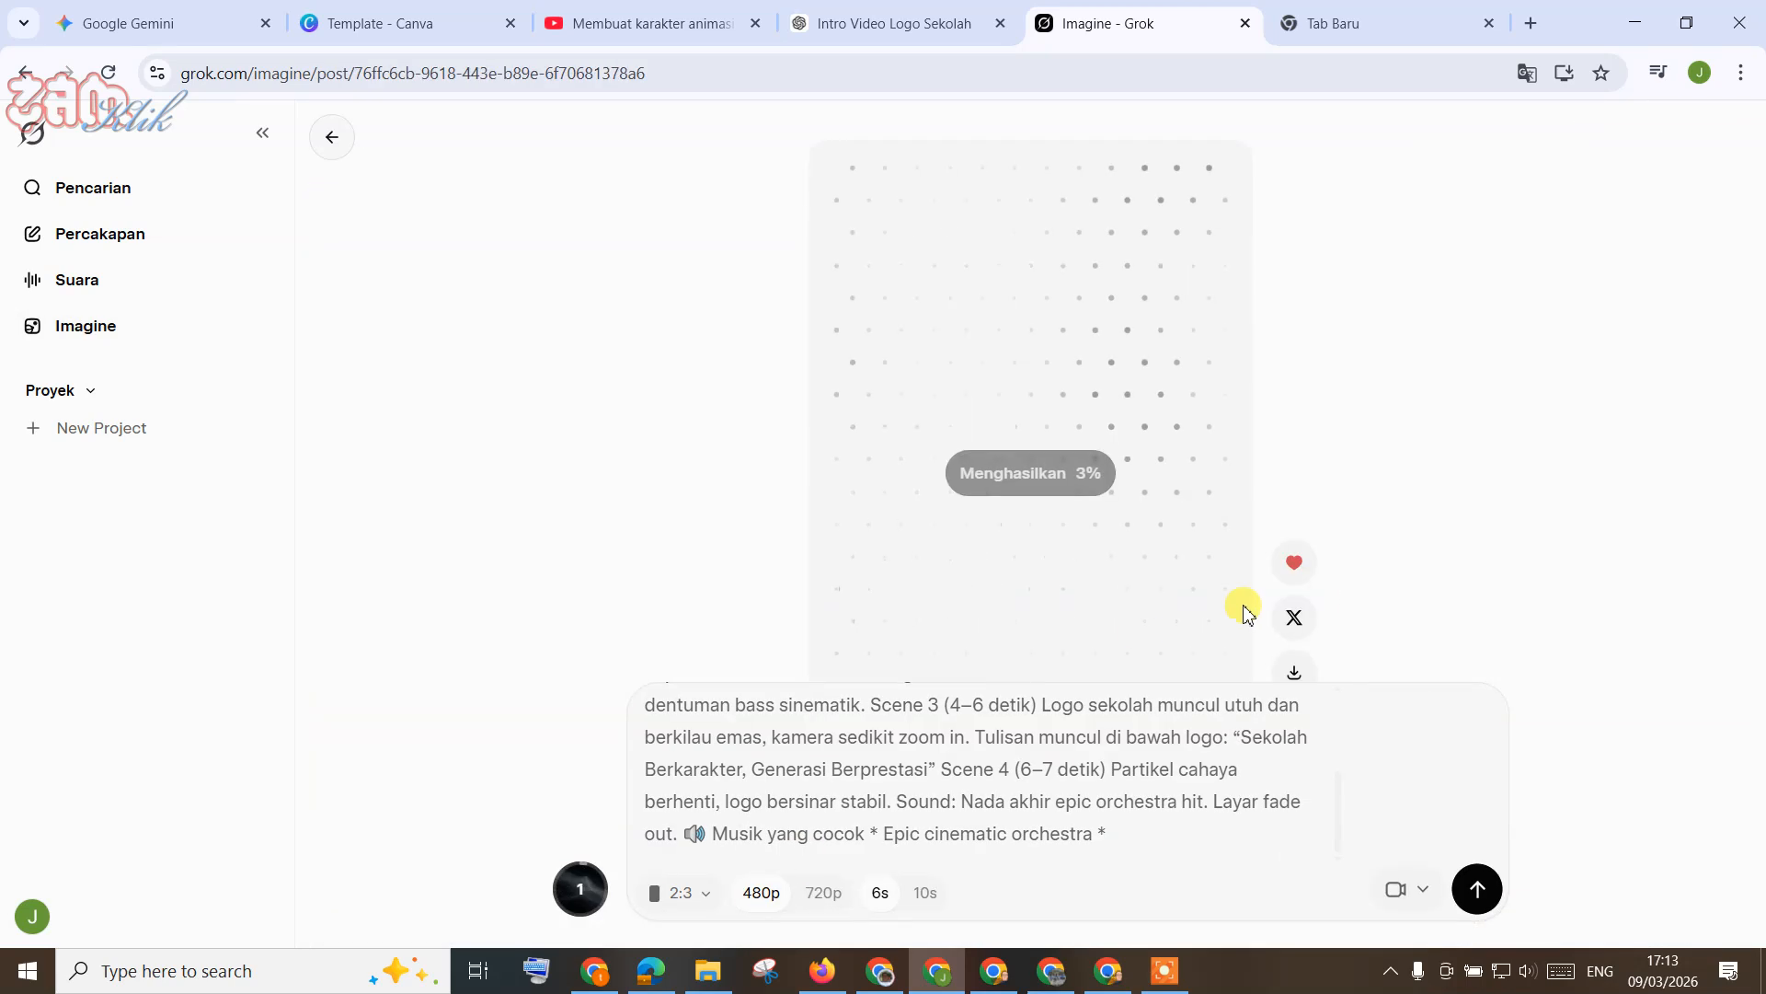
click(1506, 448)
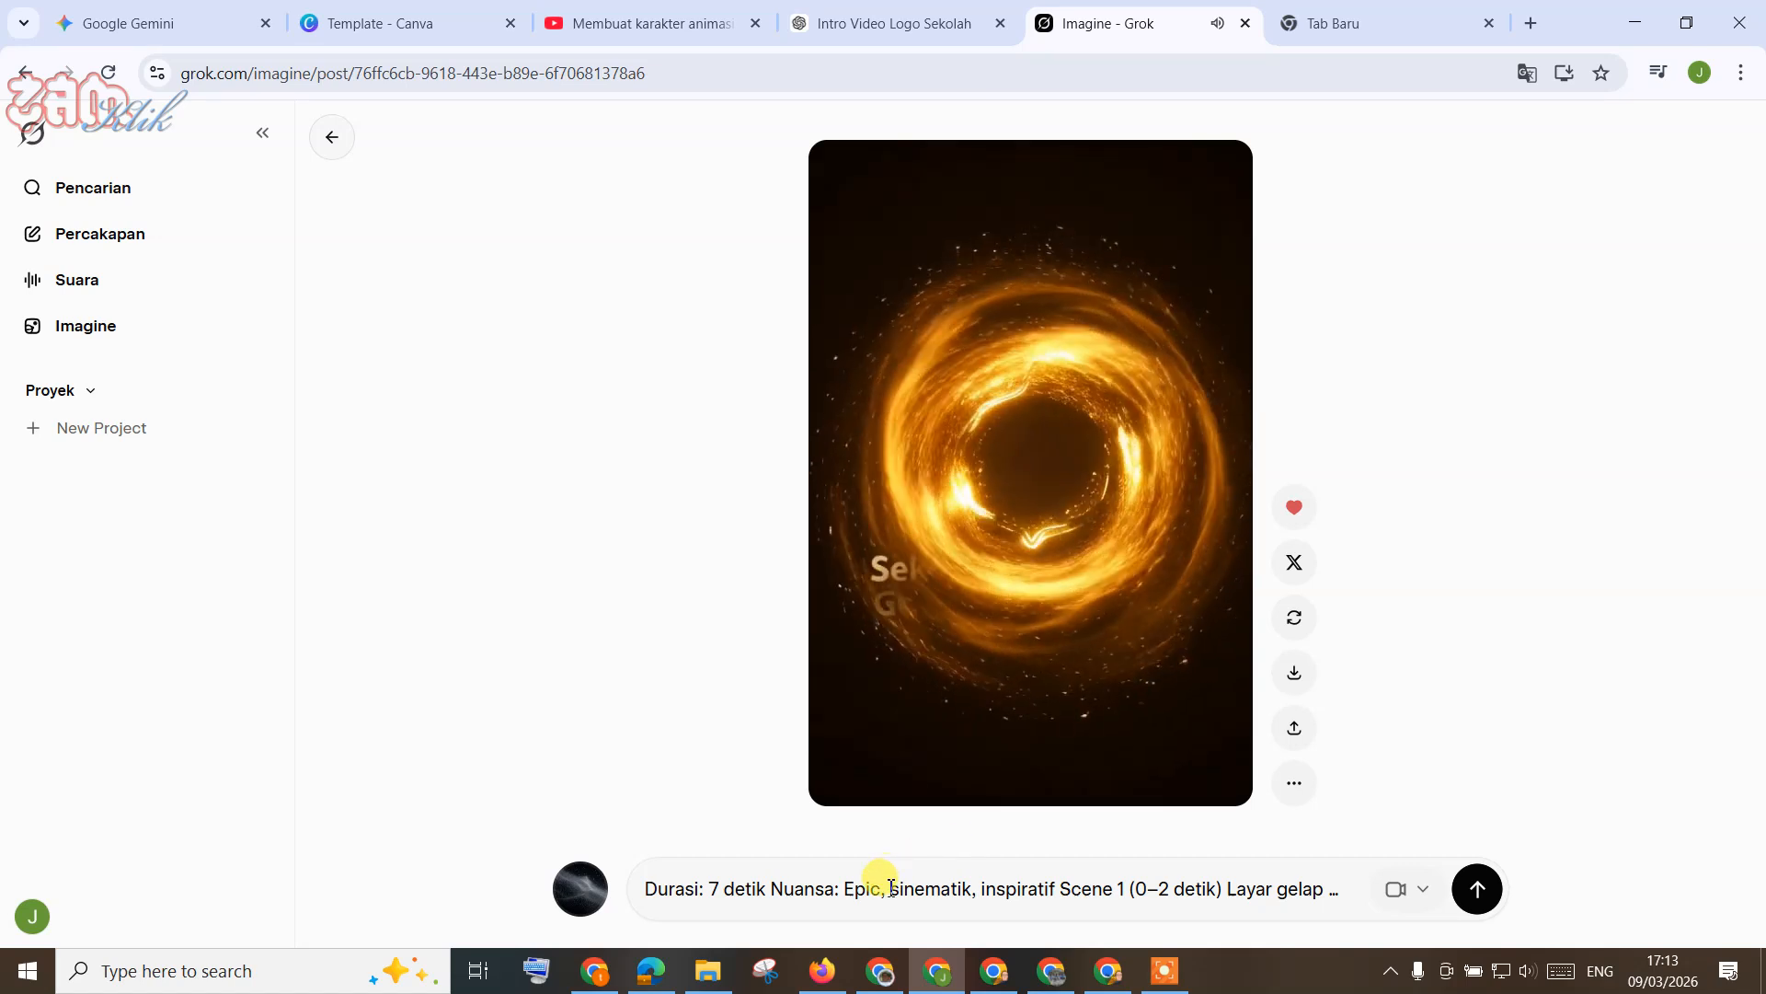
Step: From the saved creations, generate a 16:9 video from the pasted concept without "Epic cinematic orchestra" and "Dramatic trailer sound"
click(1423, 890)
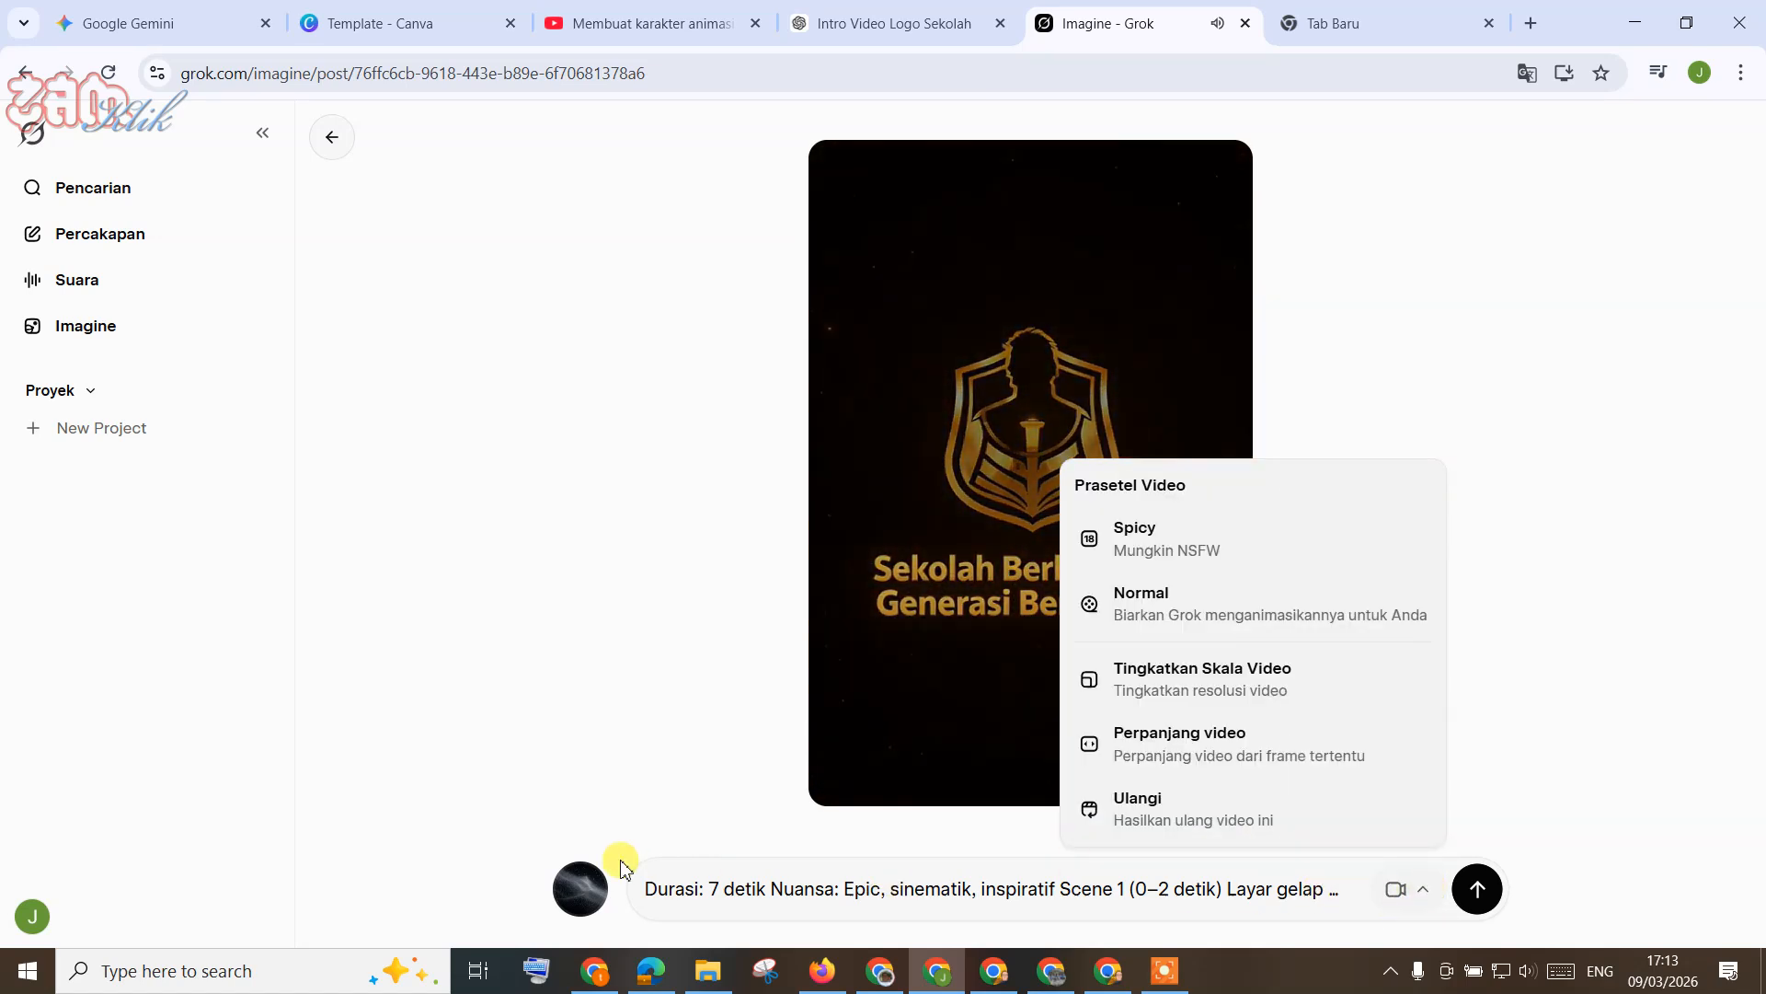
click(592, 887)
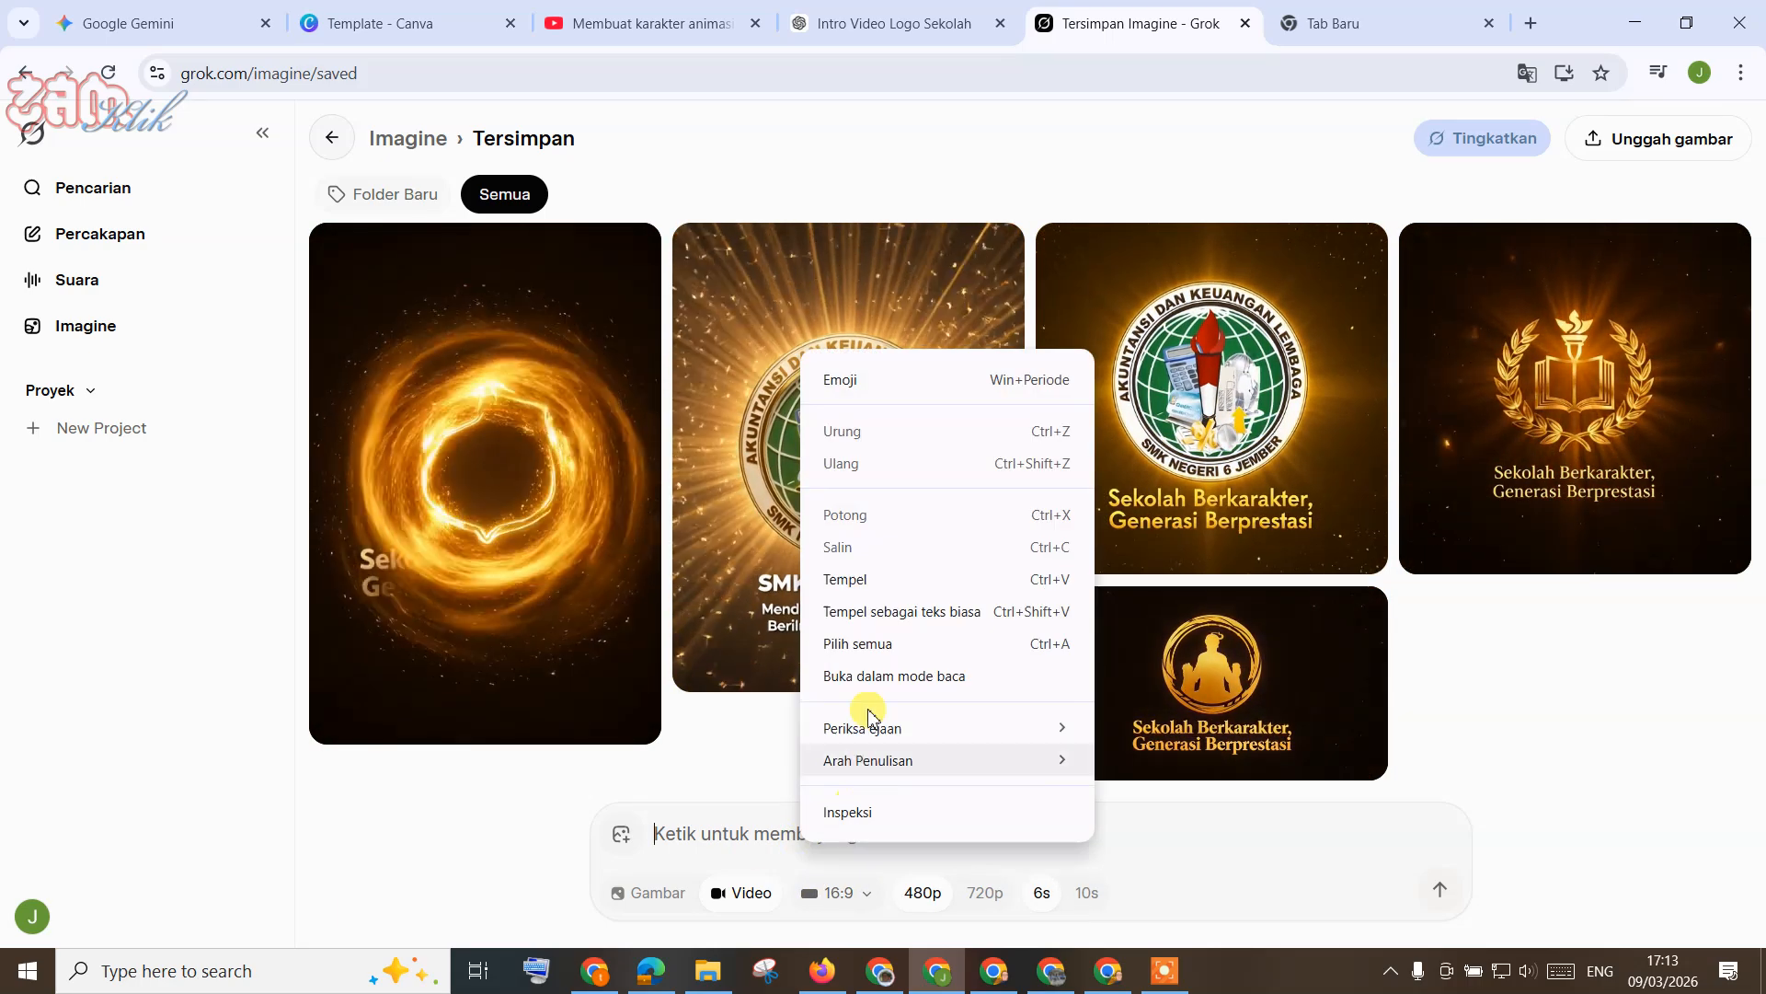
click(844, 578)
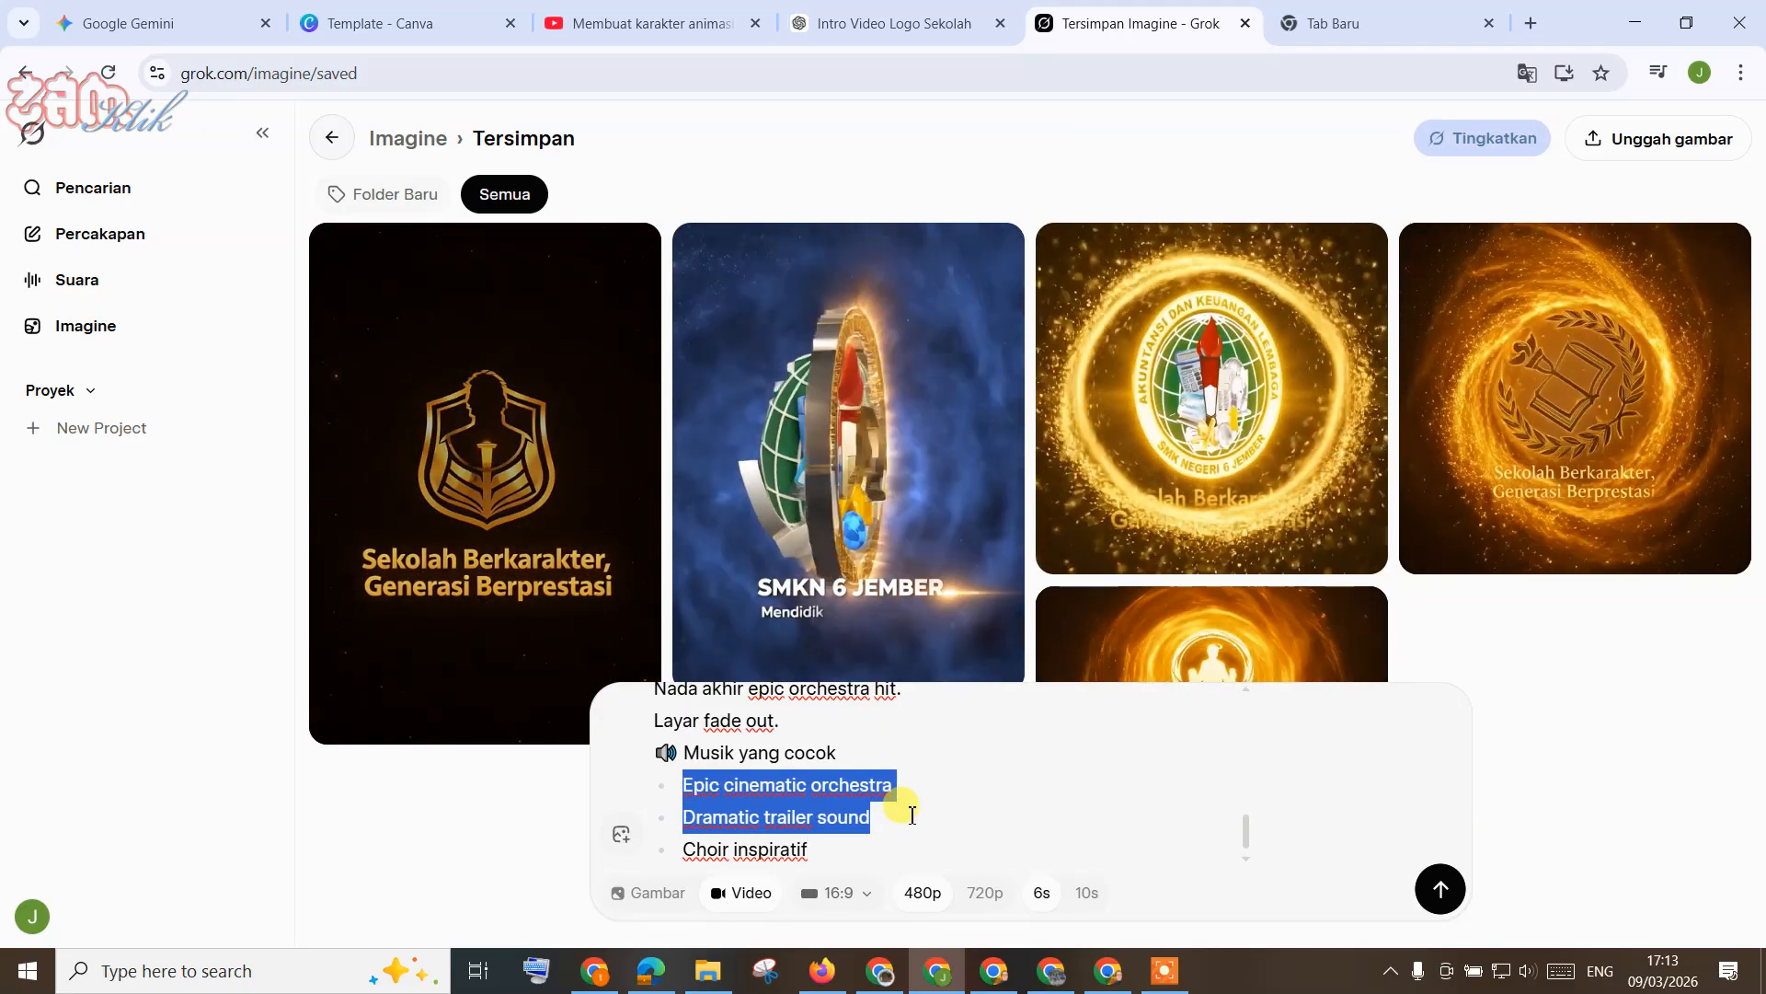
key(BackSpace)
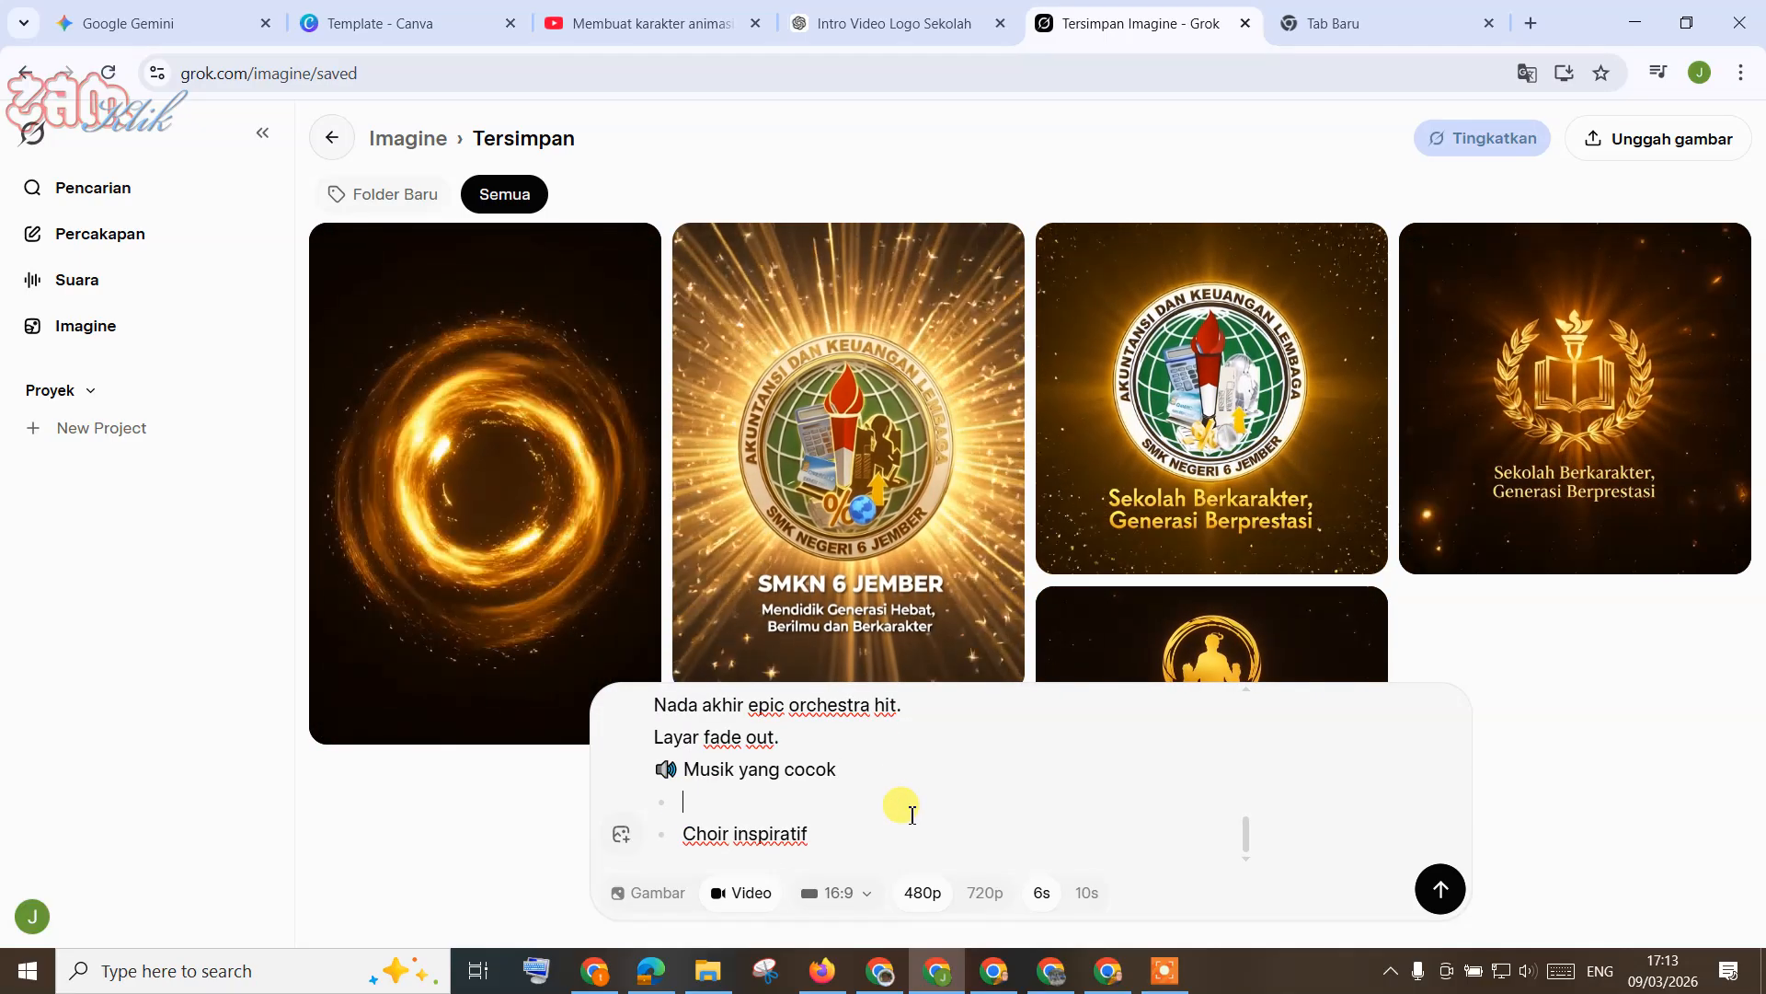
click(1441, 889)
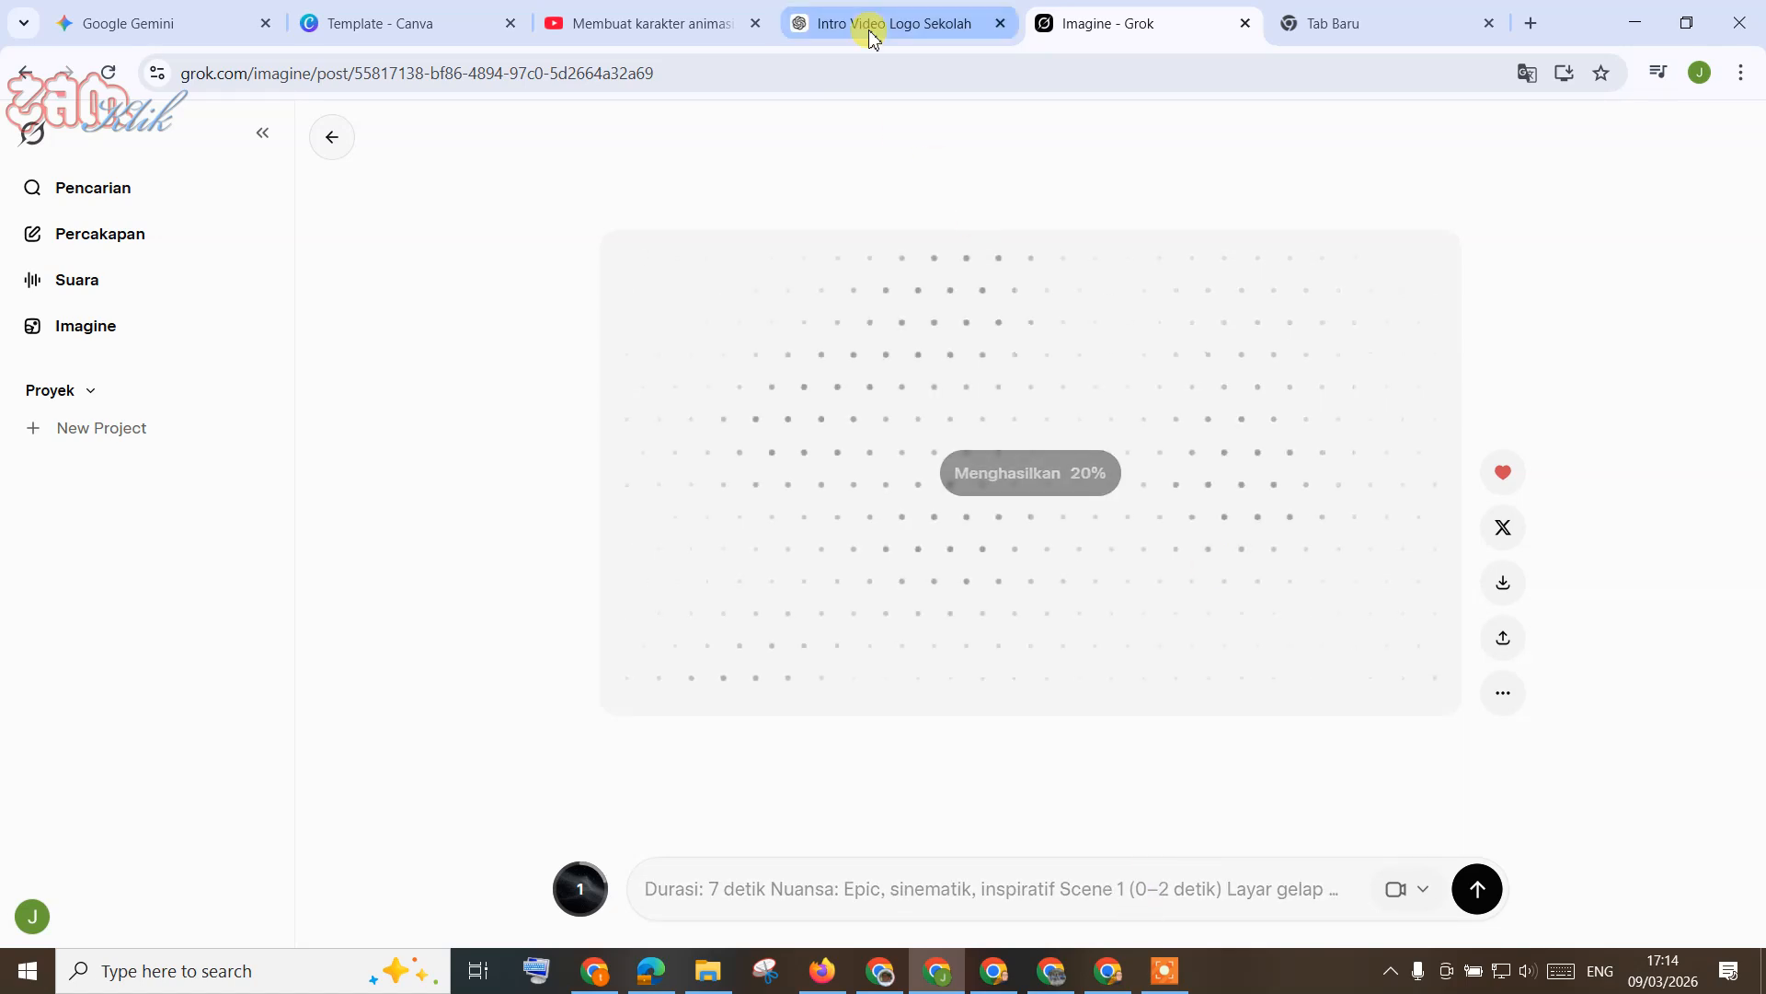
mouse_move(872, 37)
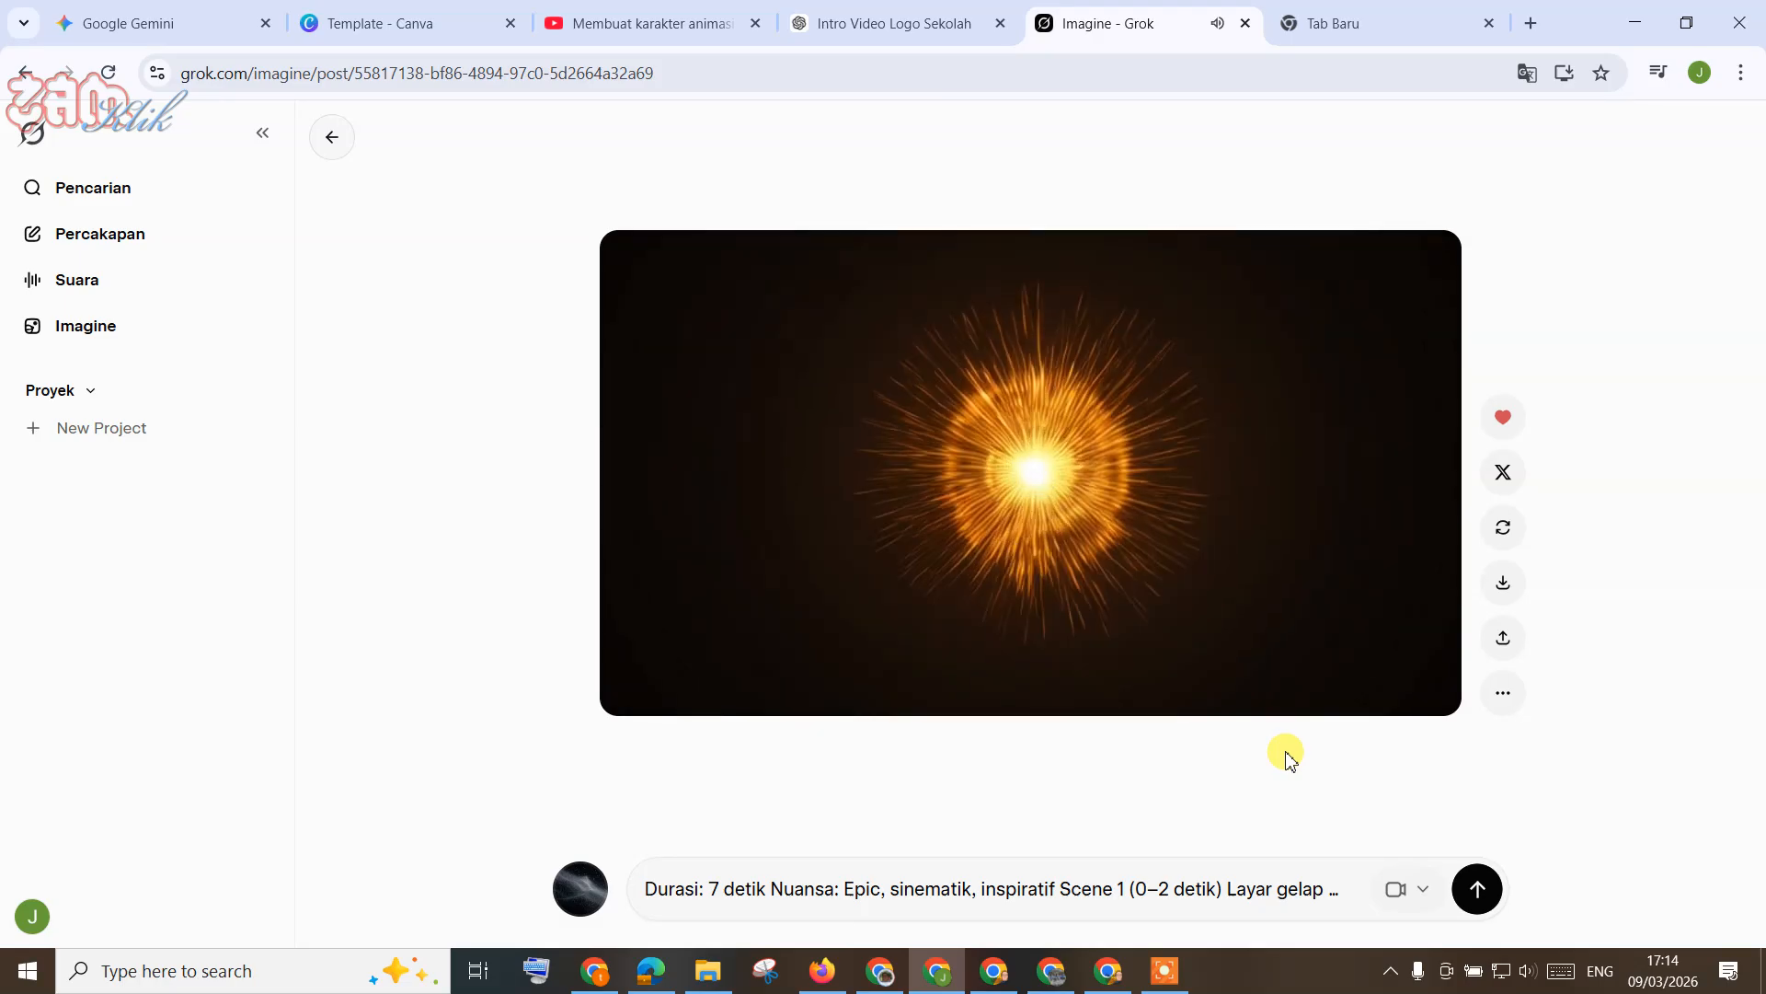
Step: Watch the newly generated 16:9 logo video through and mute its sound
mouse_move(1073, 657)
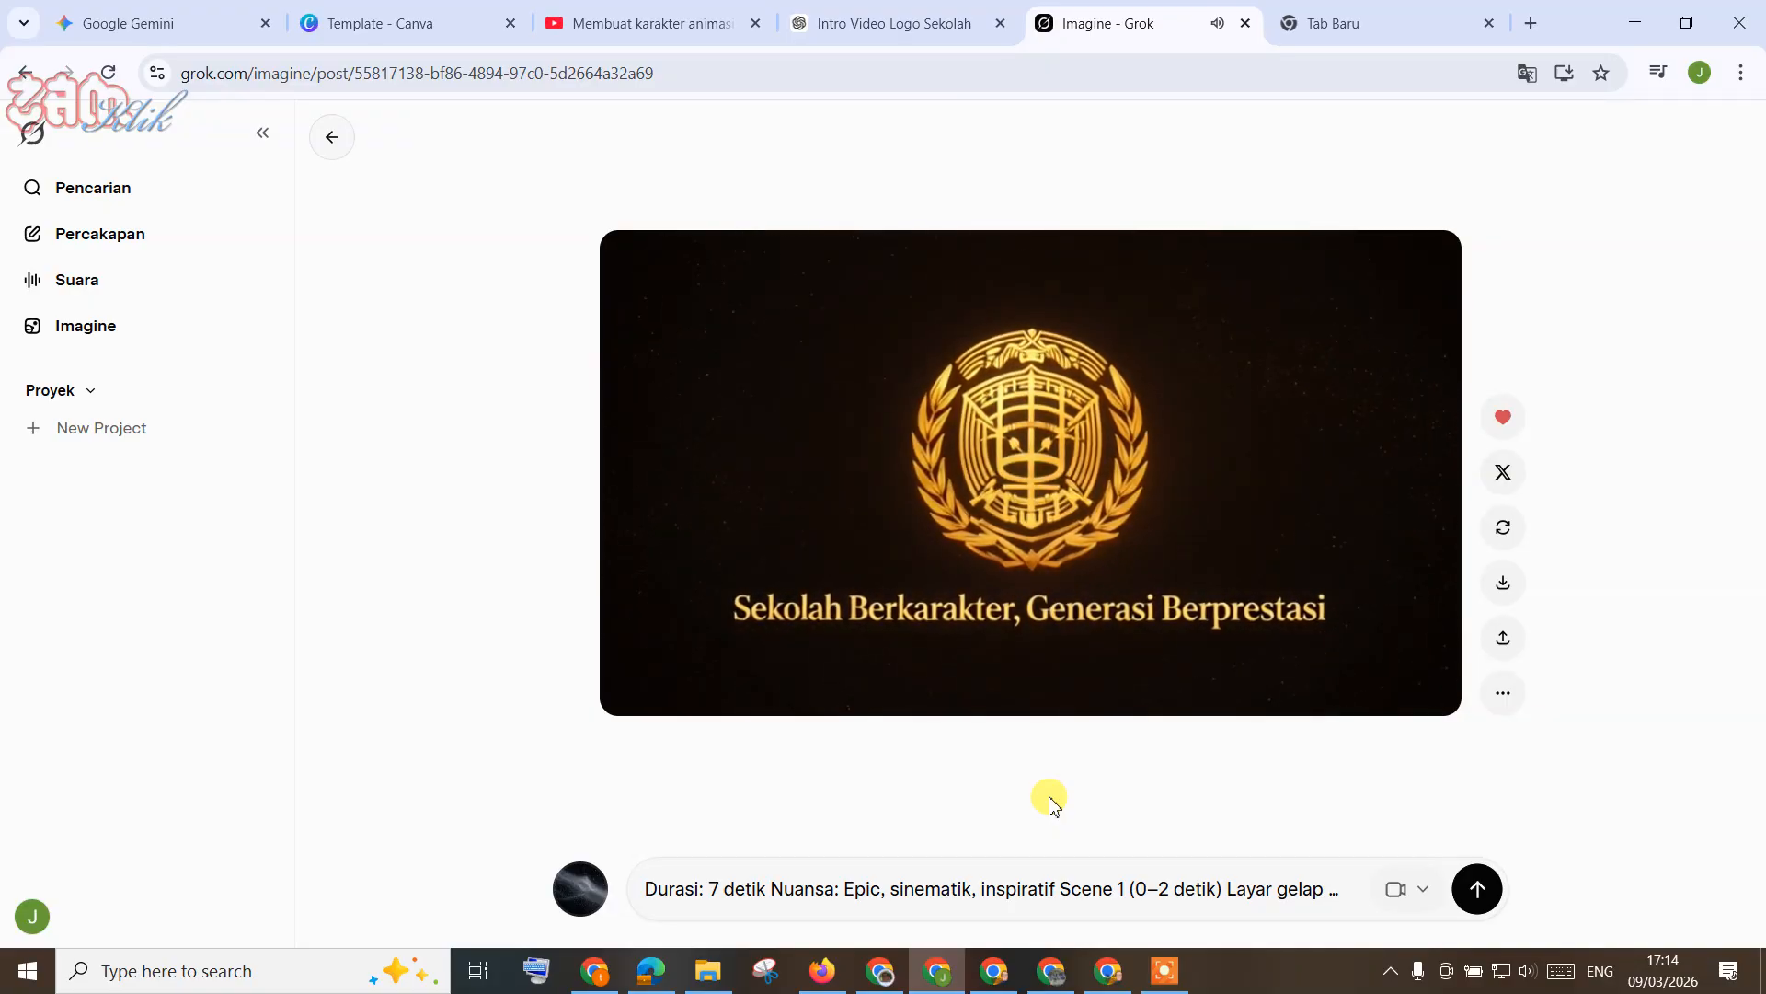
mouse_move(975, 412)
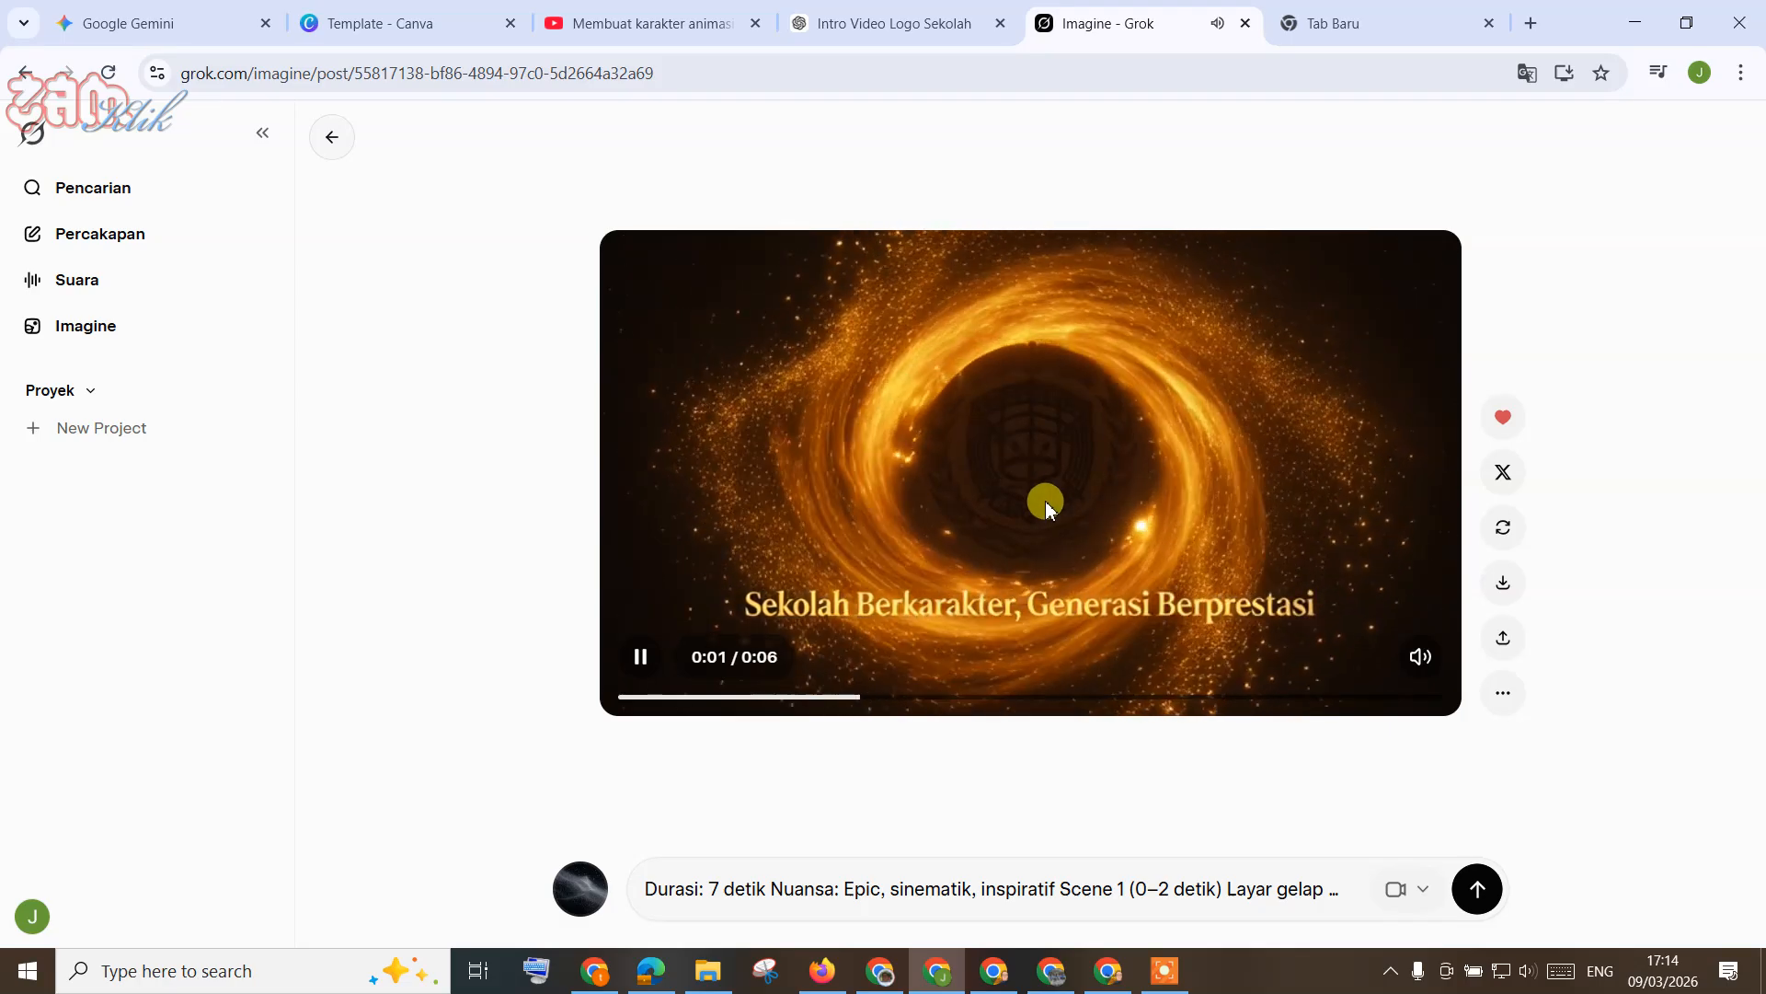
click(1422, 656)
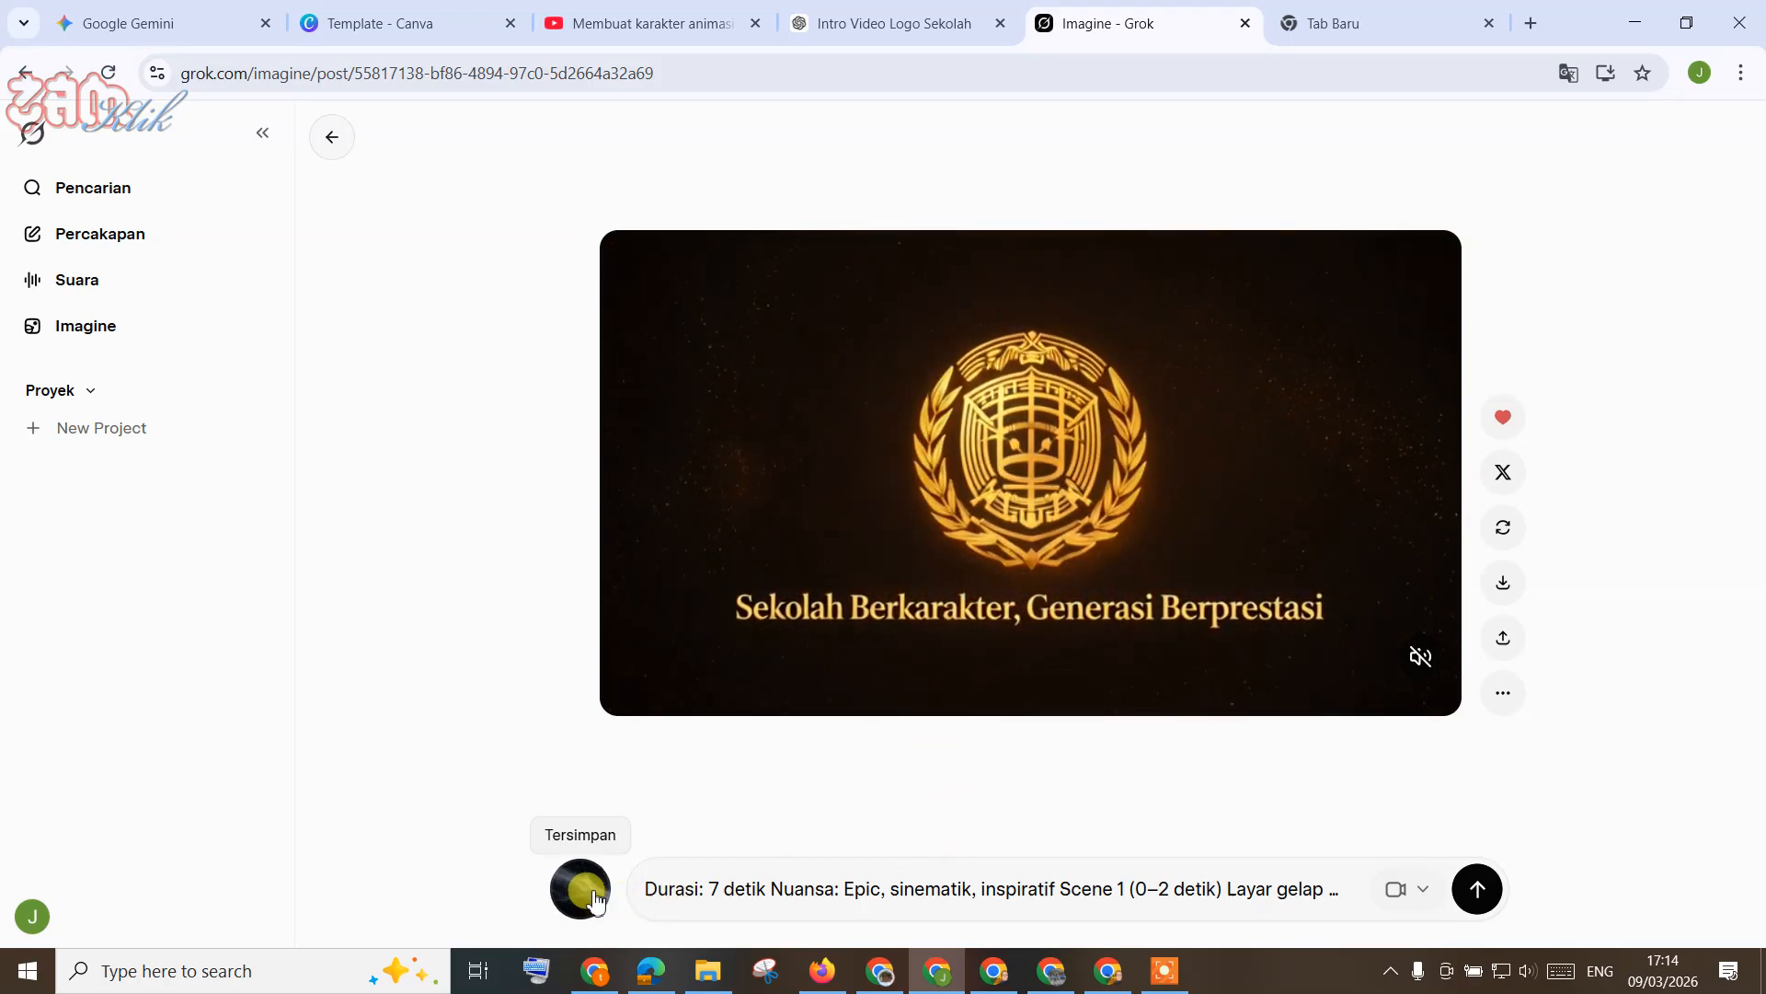
Step: From the saved creations, attach AKUNTANSI 2024.png as the image to animate and generate a 6s, 480p video from the full pasted concept
click(588, 899)
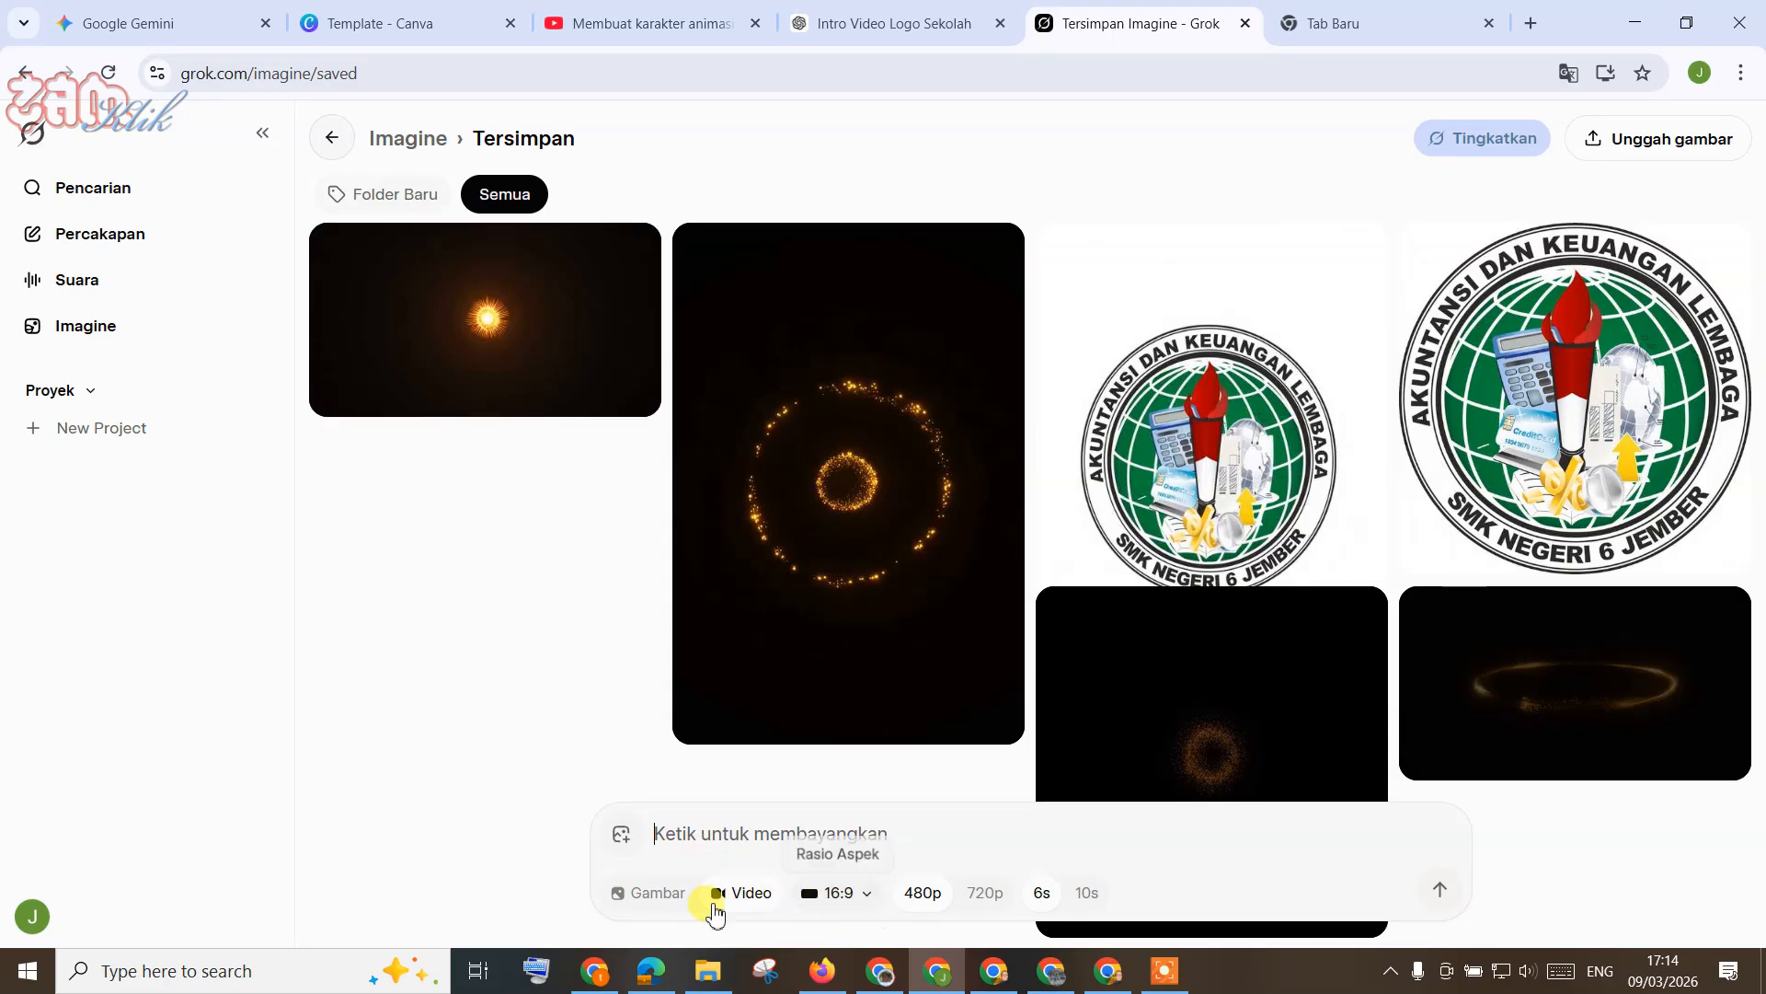
click(620, 837)
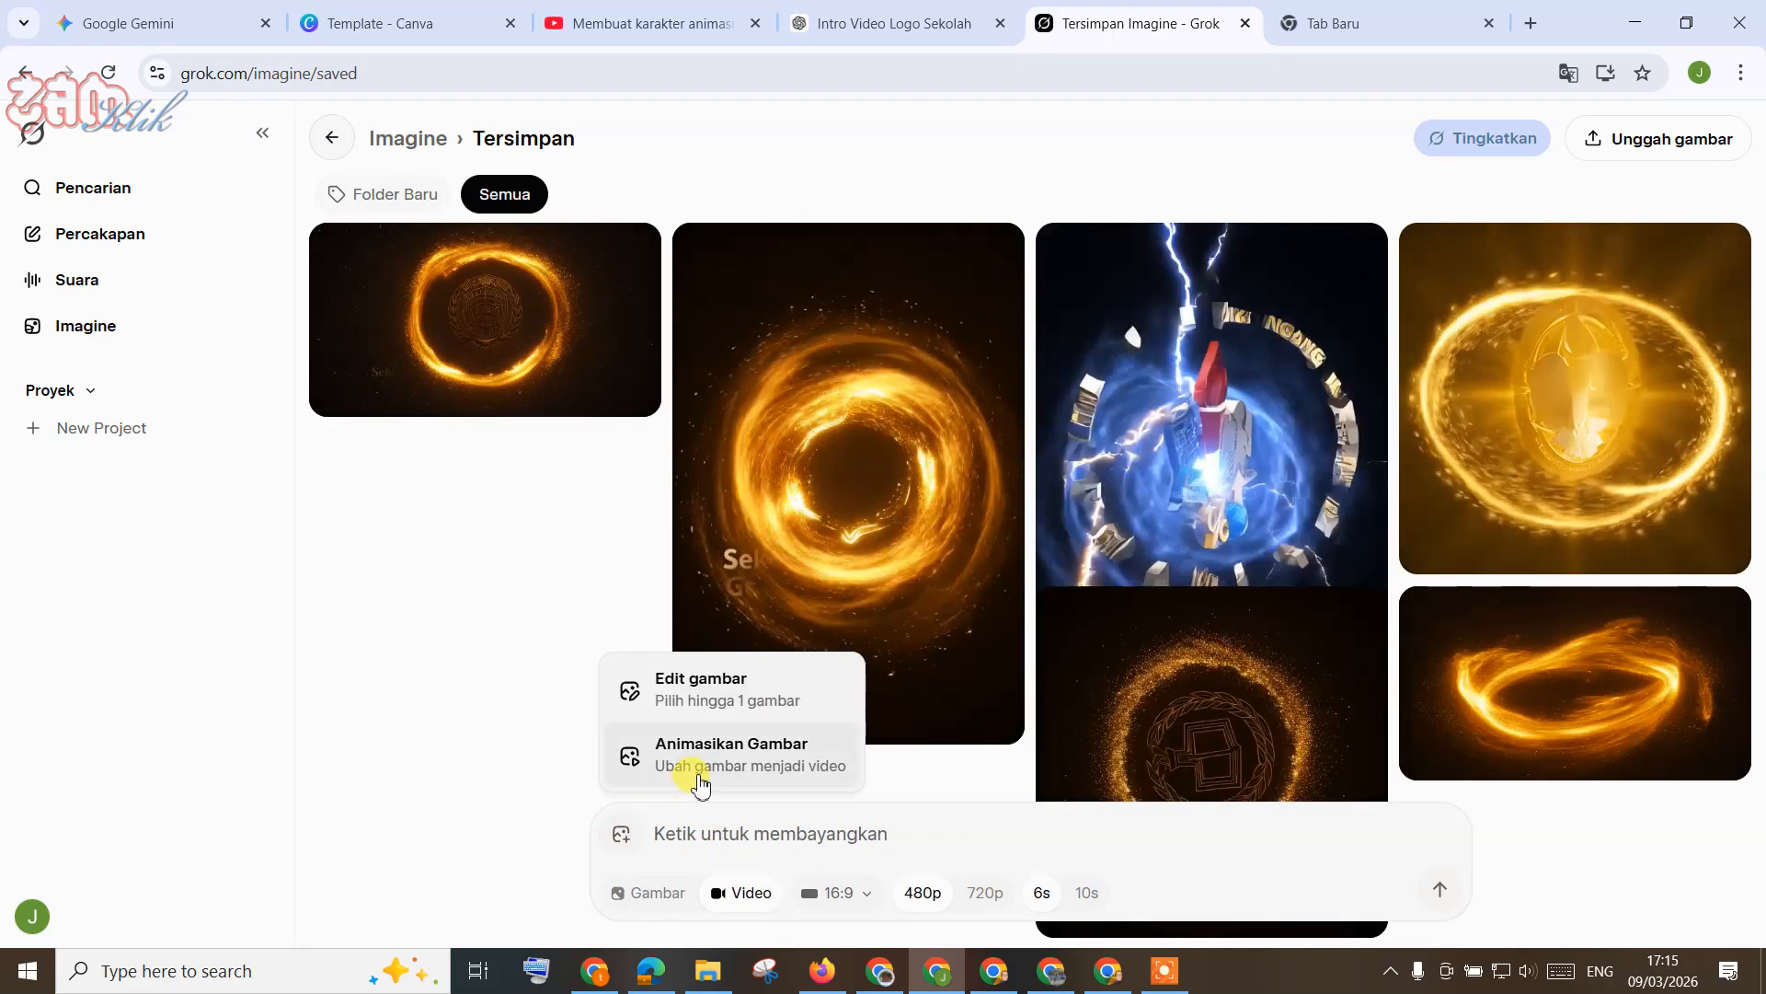
click(702, 769)
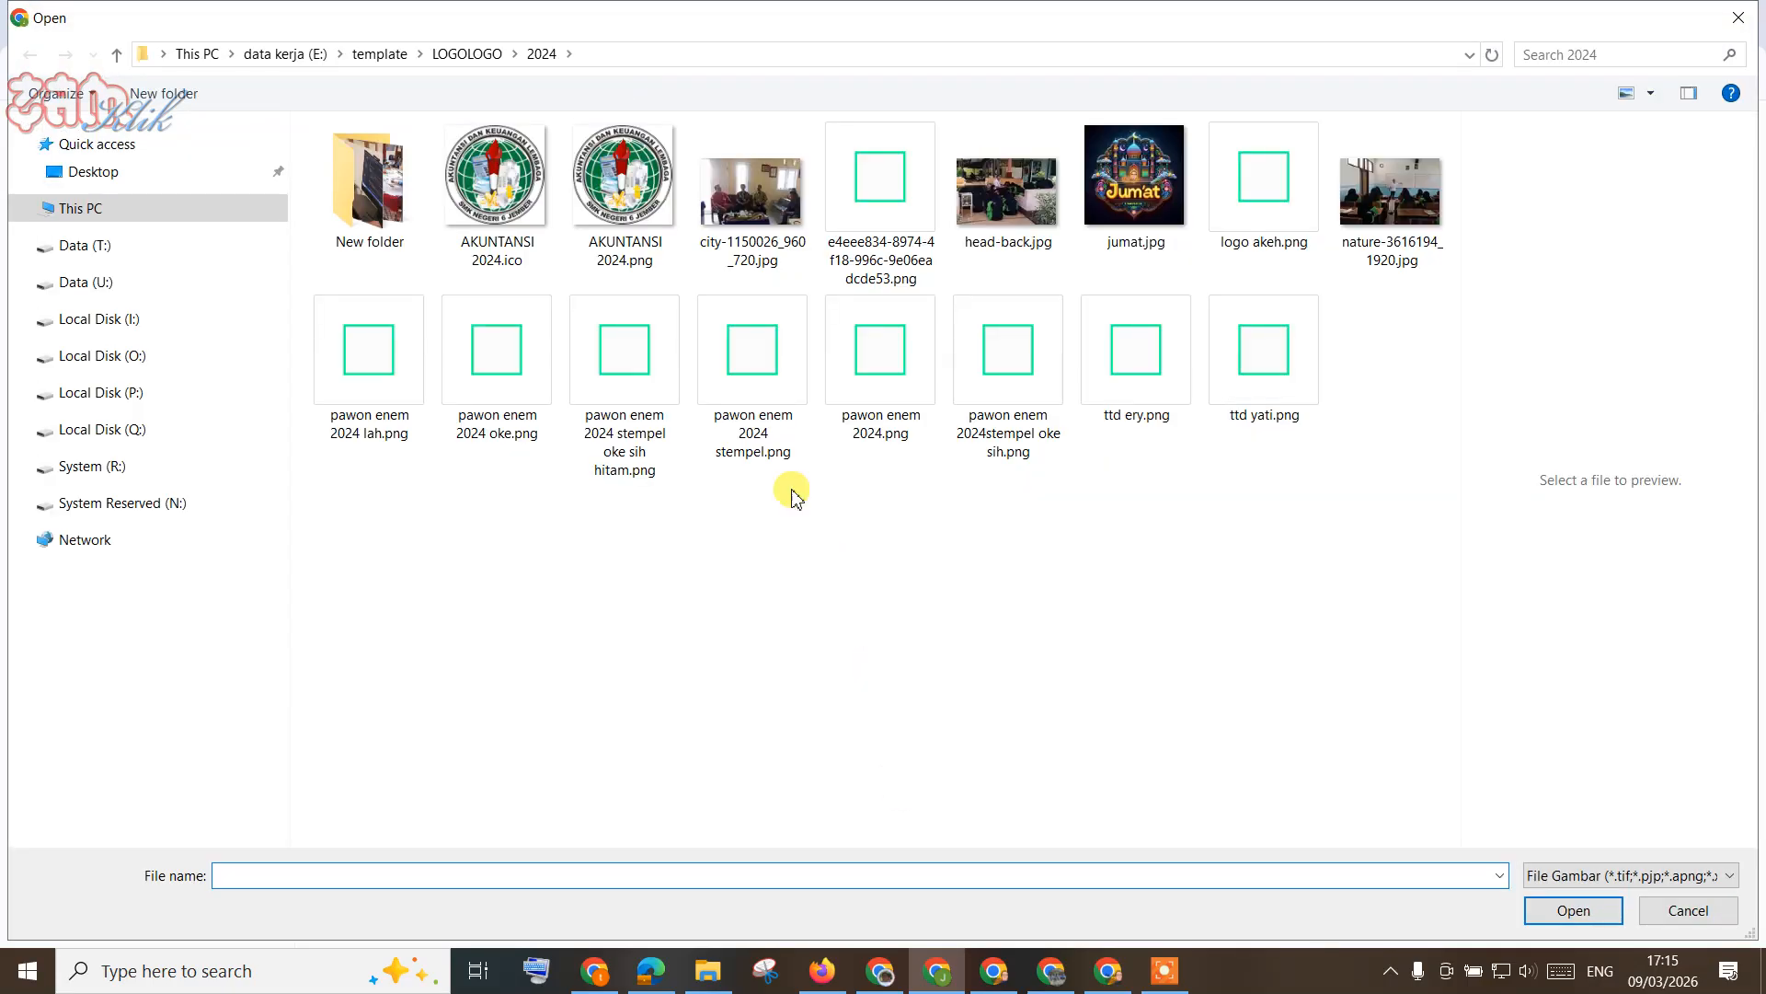
click(641, 210)
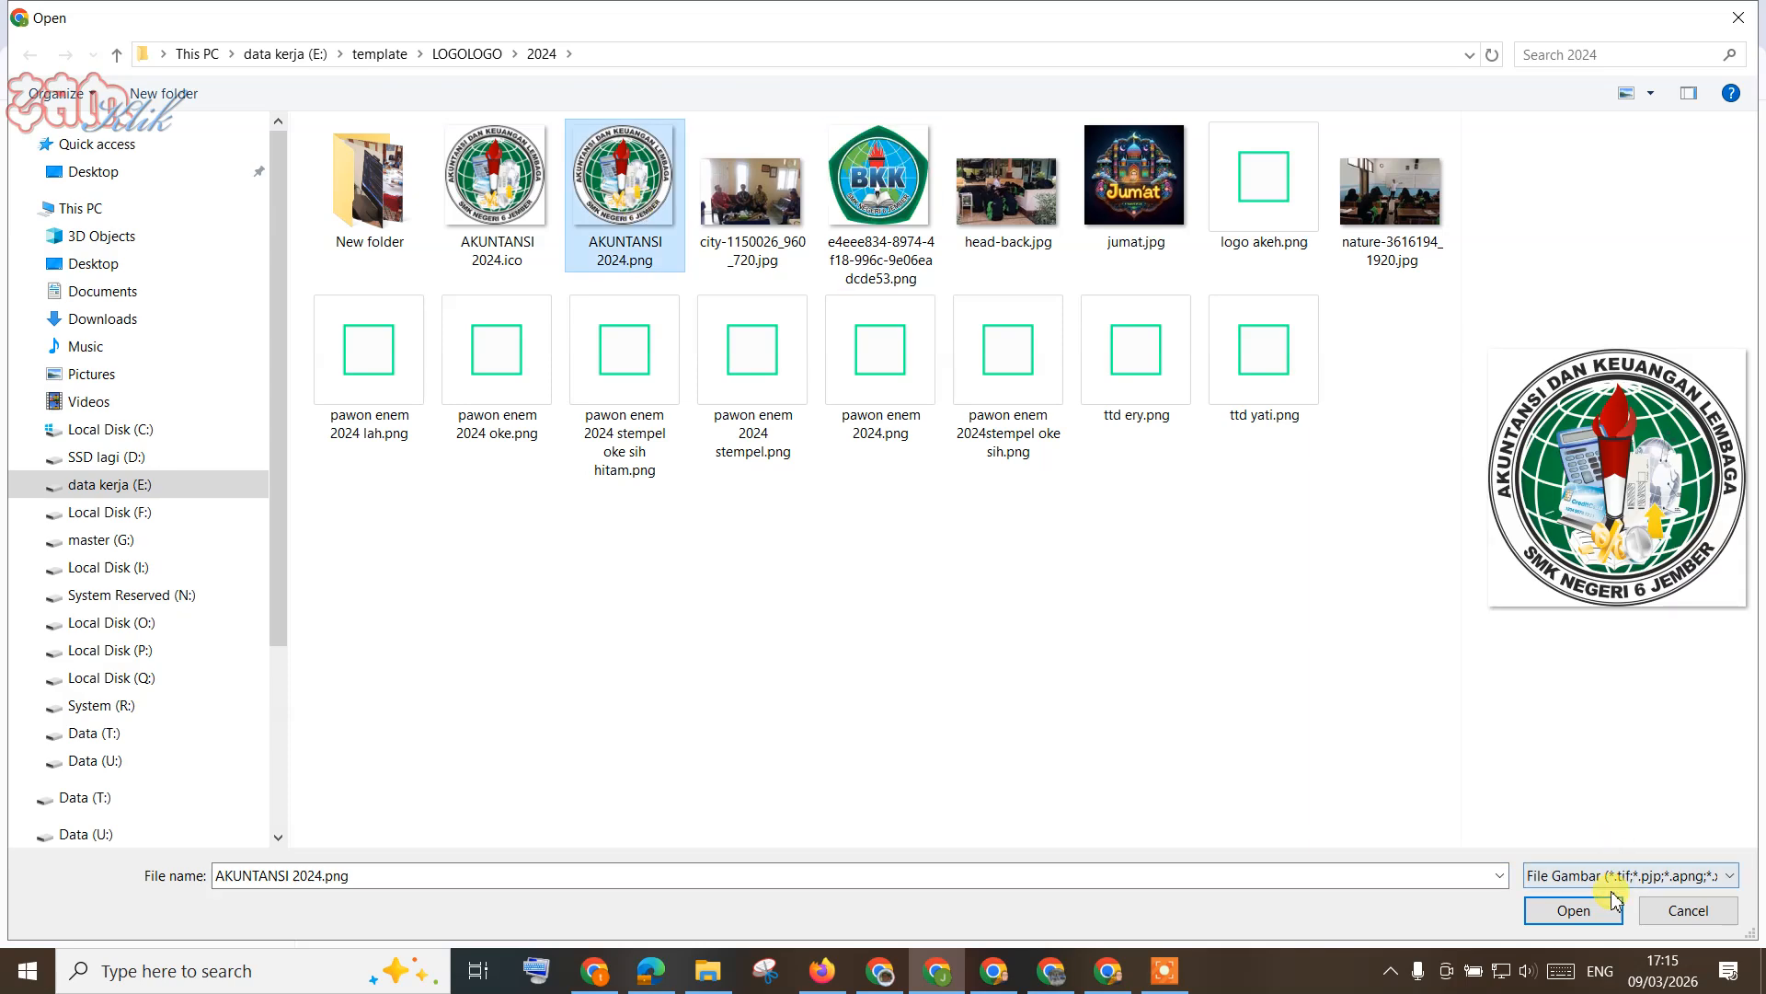
click(1573, 910)
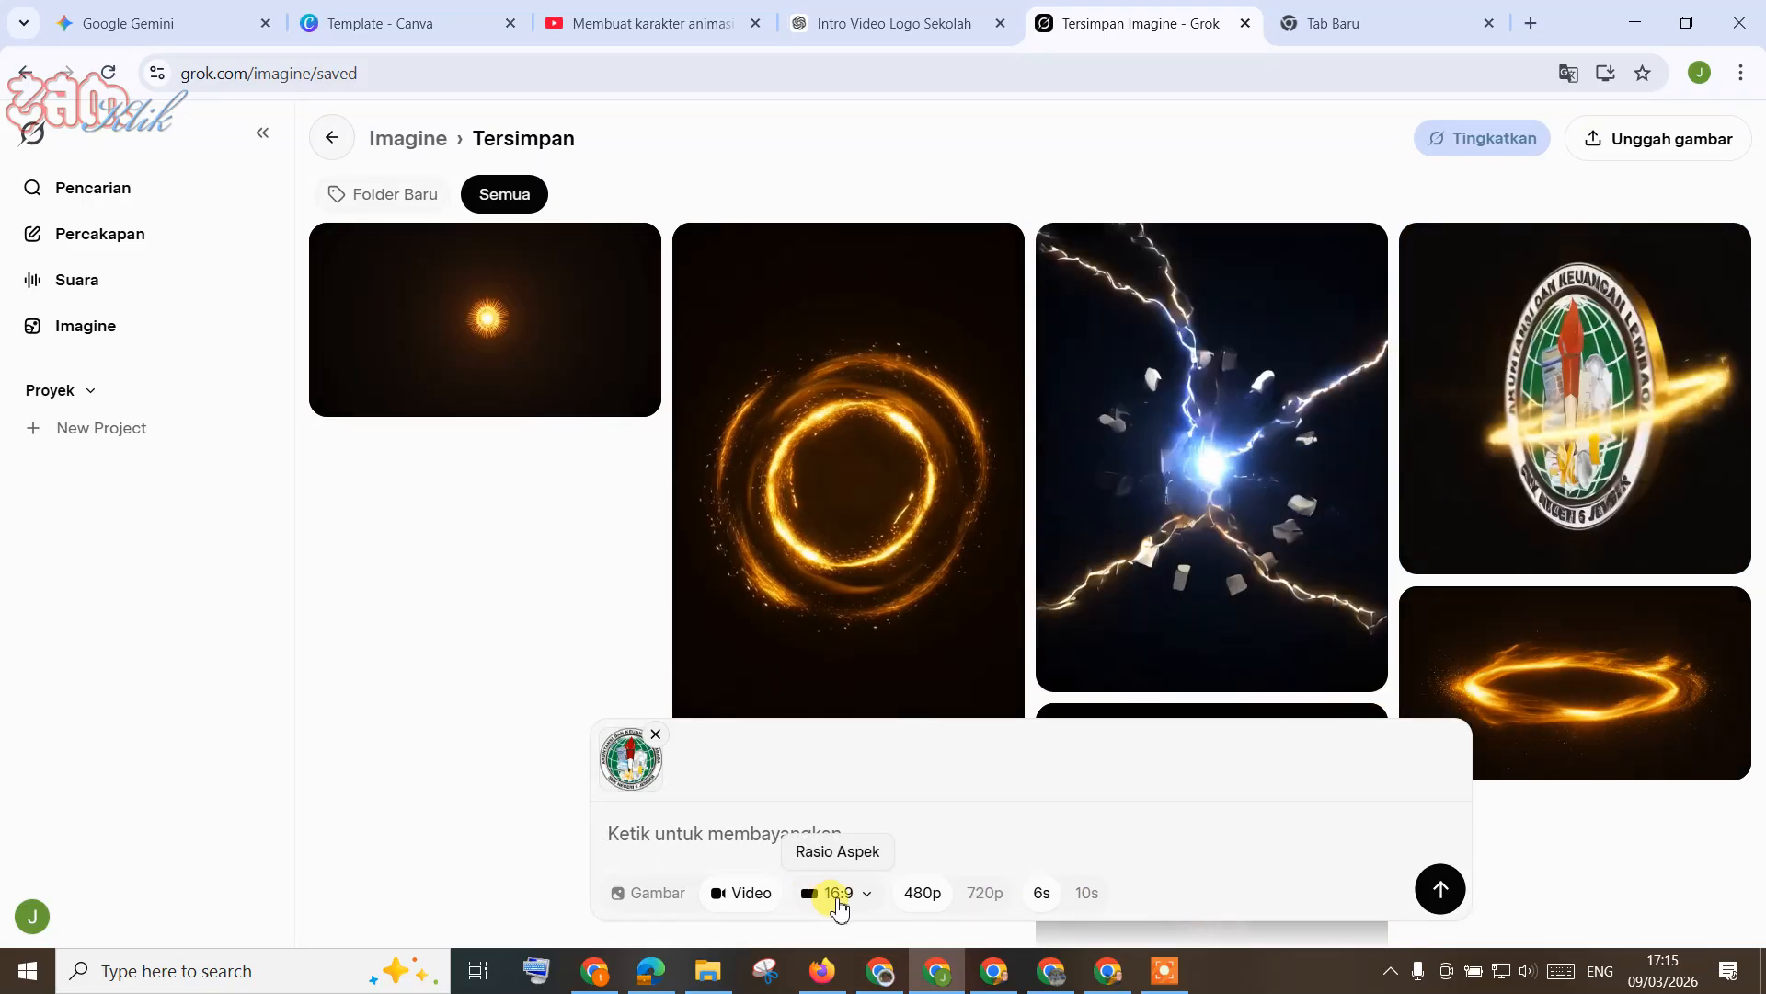
right_click(736, 835)
click(792, 594)
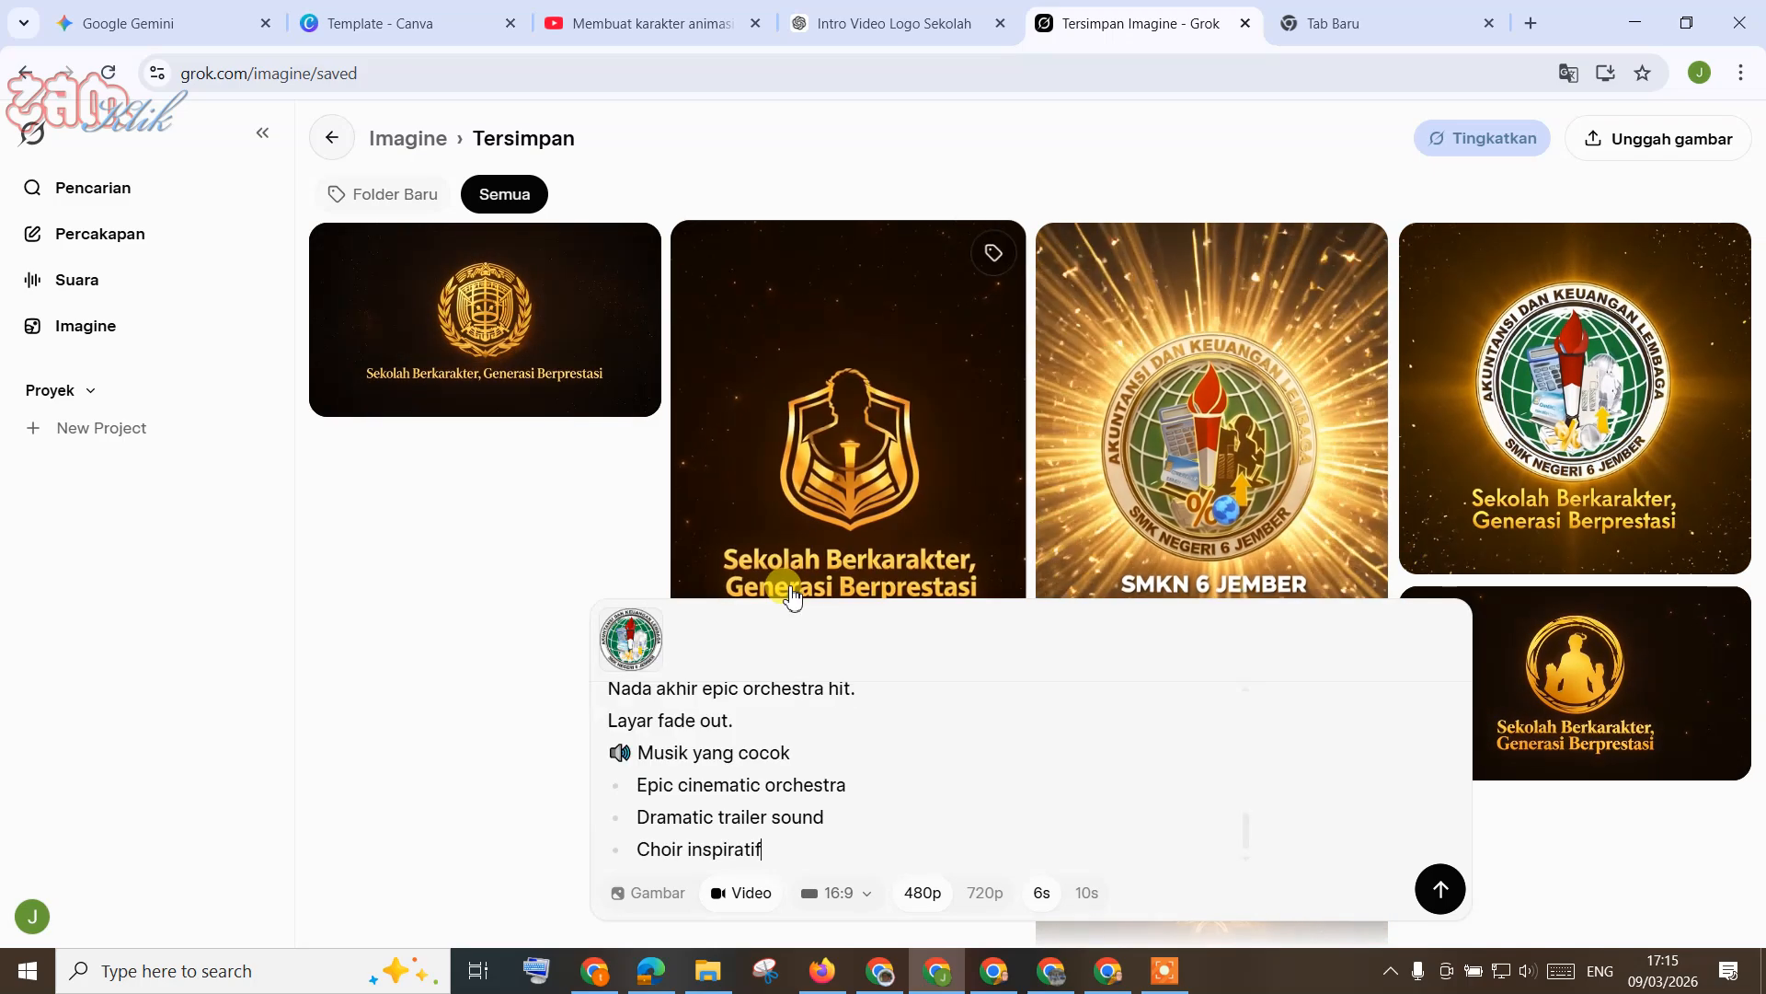
click(1443, 886)
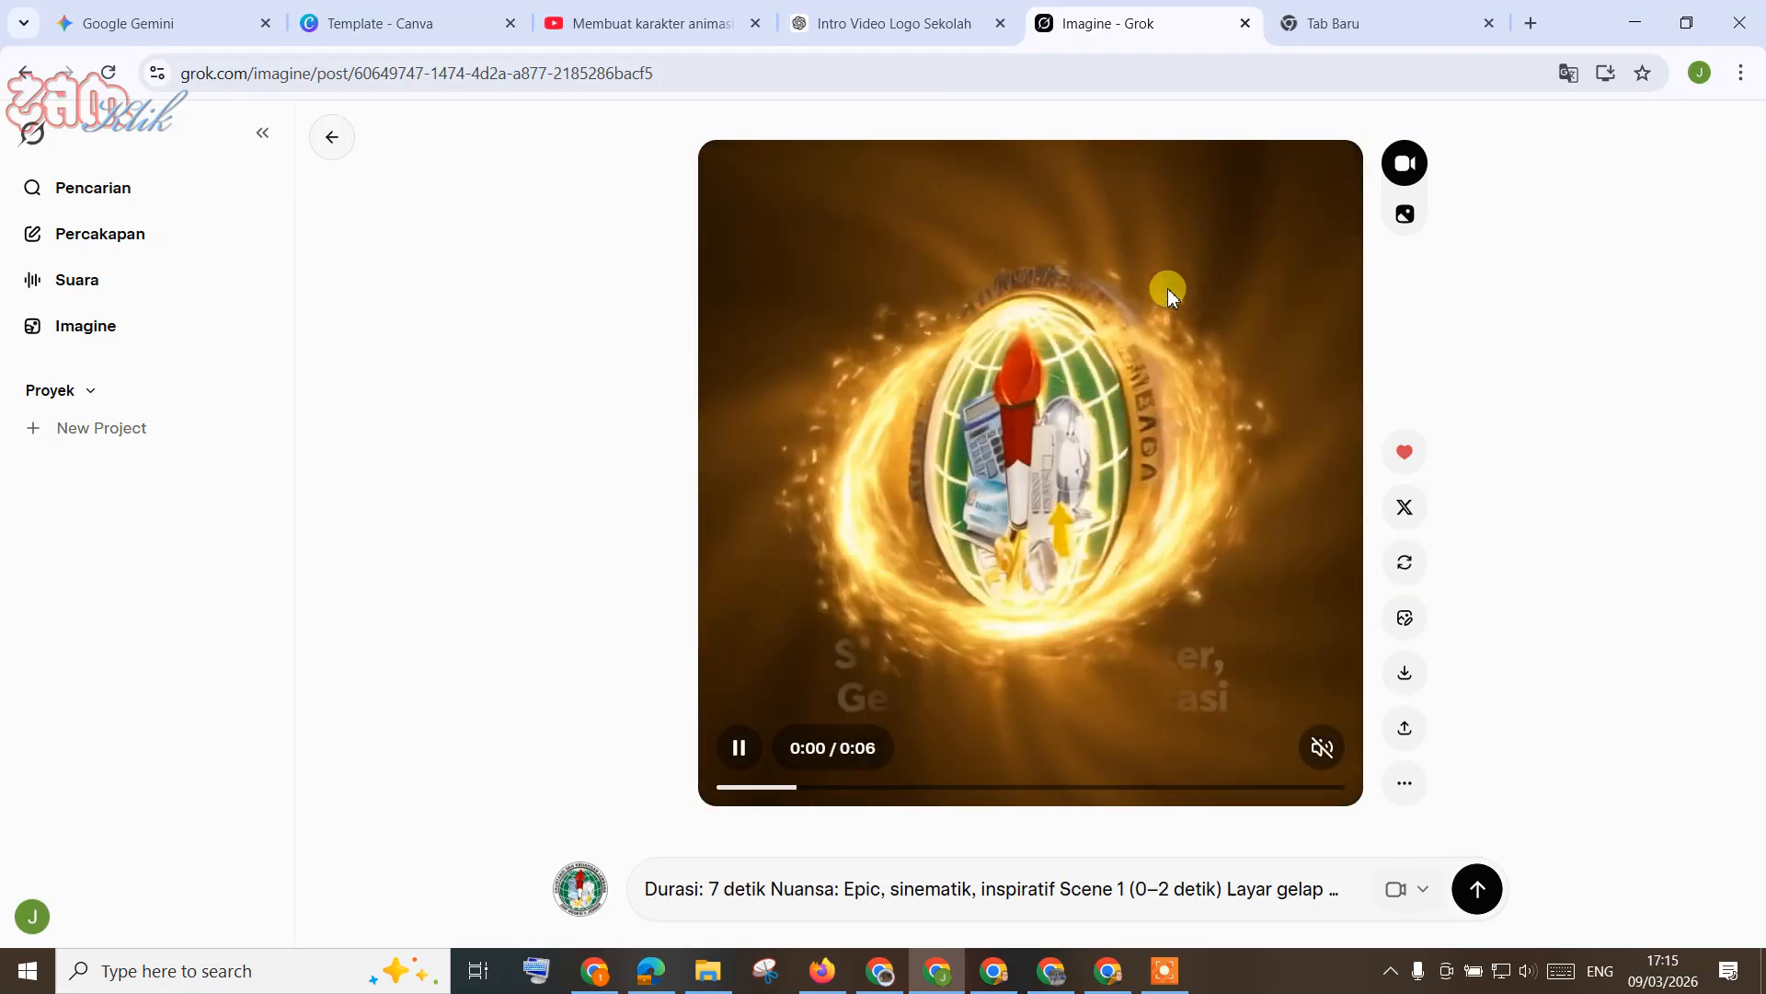
Step: Play the generated logo video with its sound and return to the saved creations
click(1331, 756)
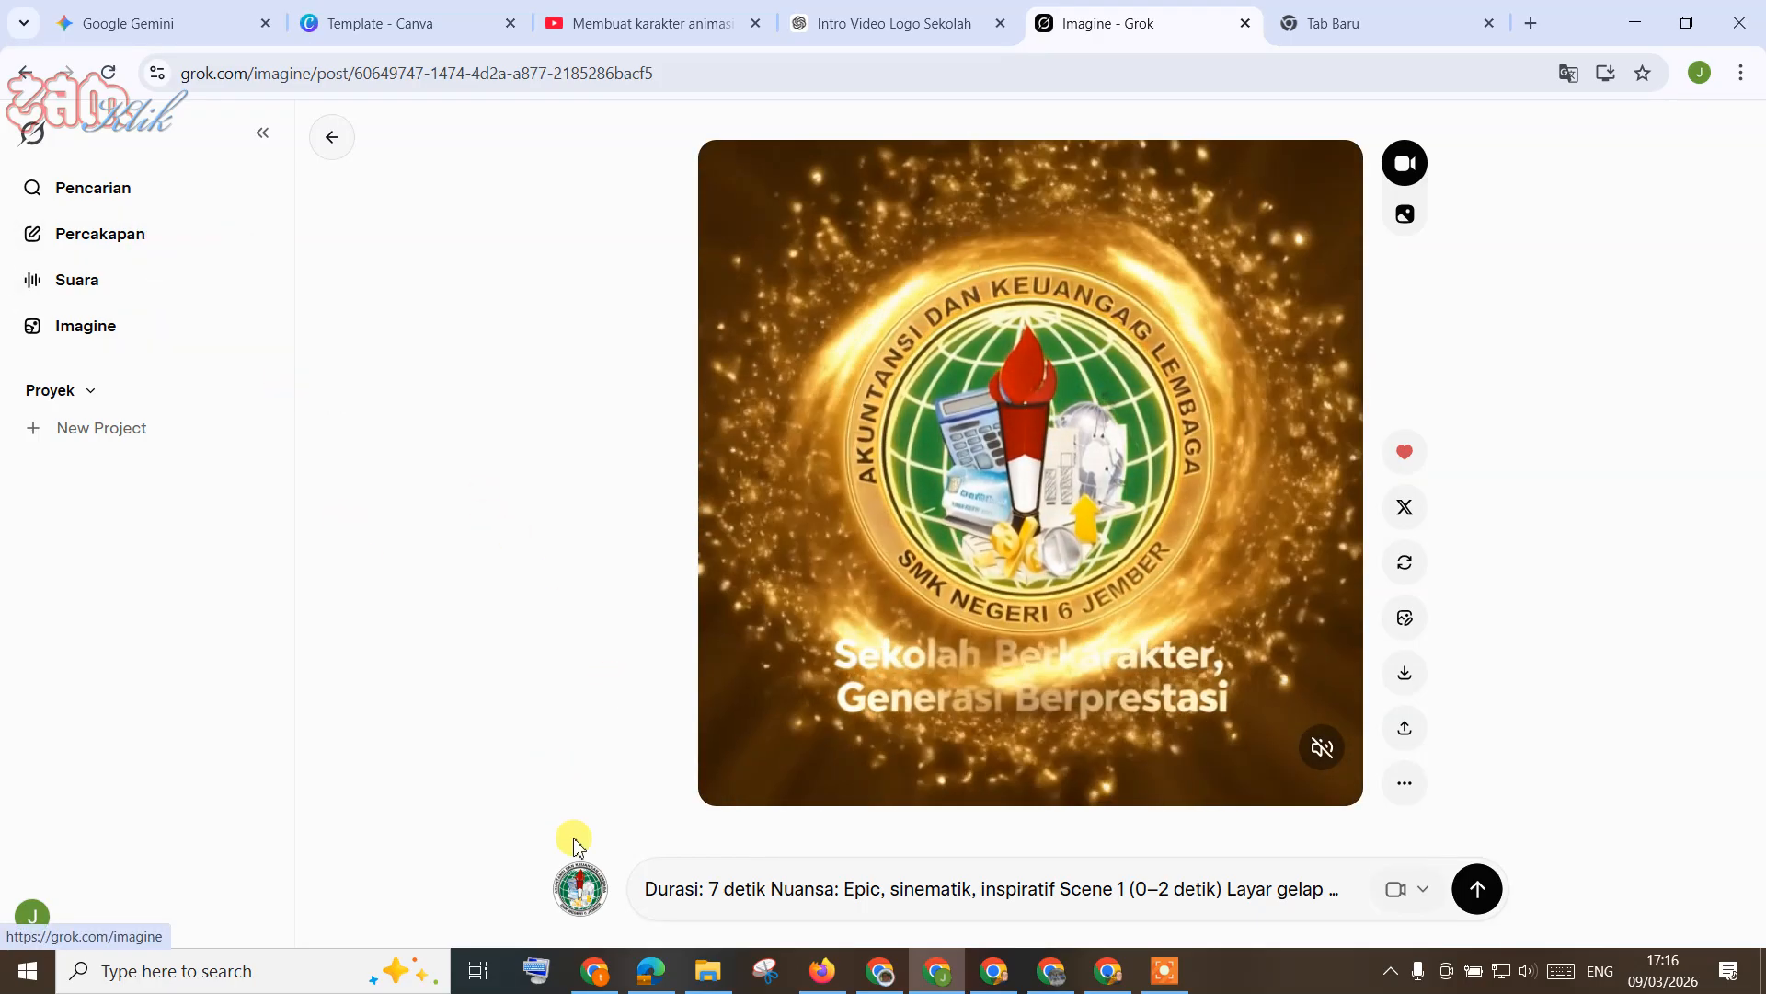
click(575, 885)
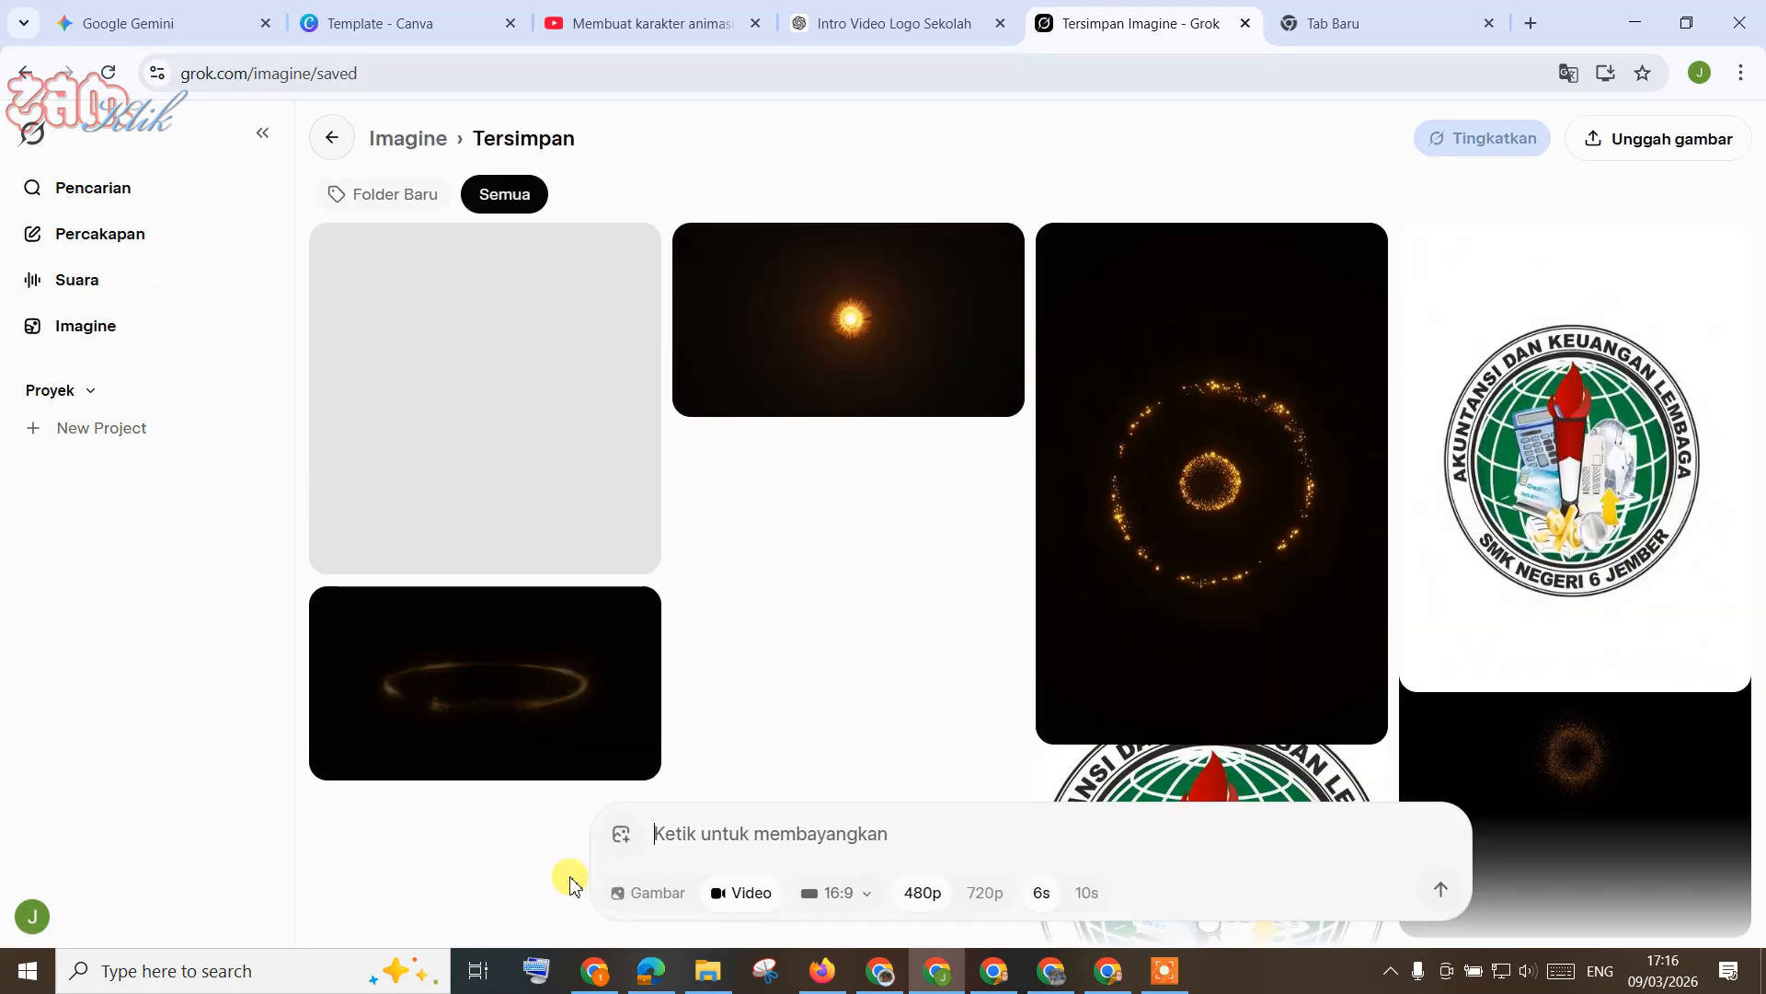
click(622, 851)
click(699, 771)
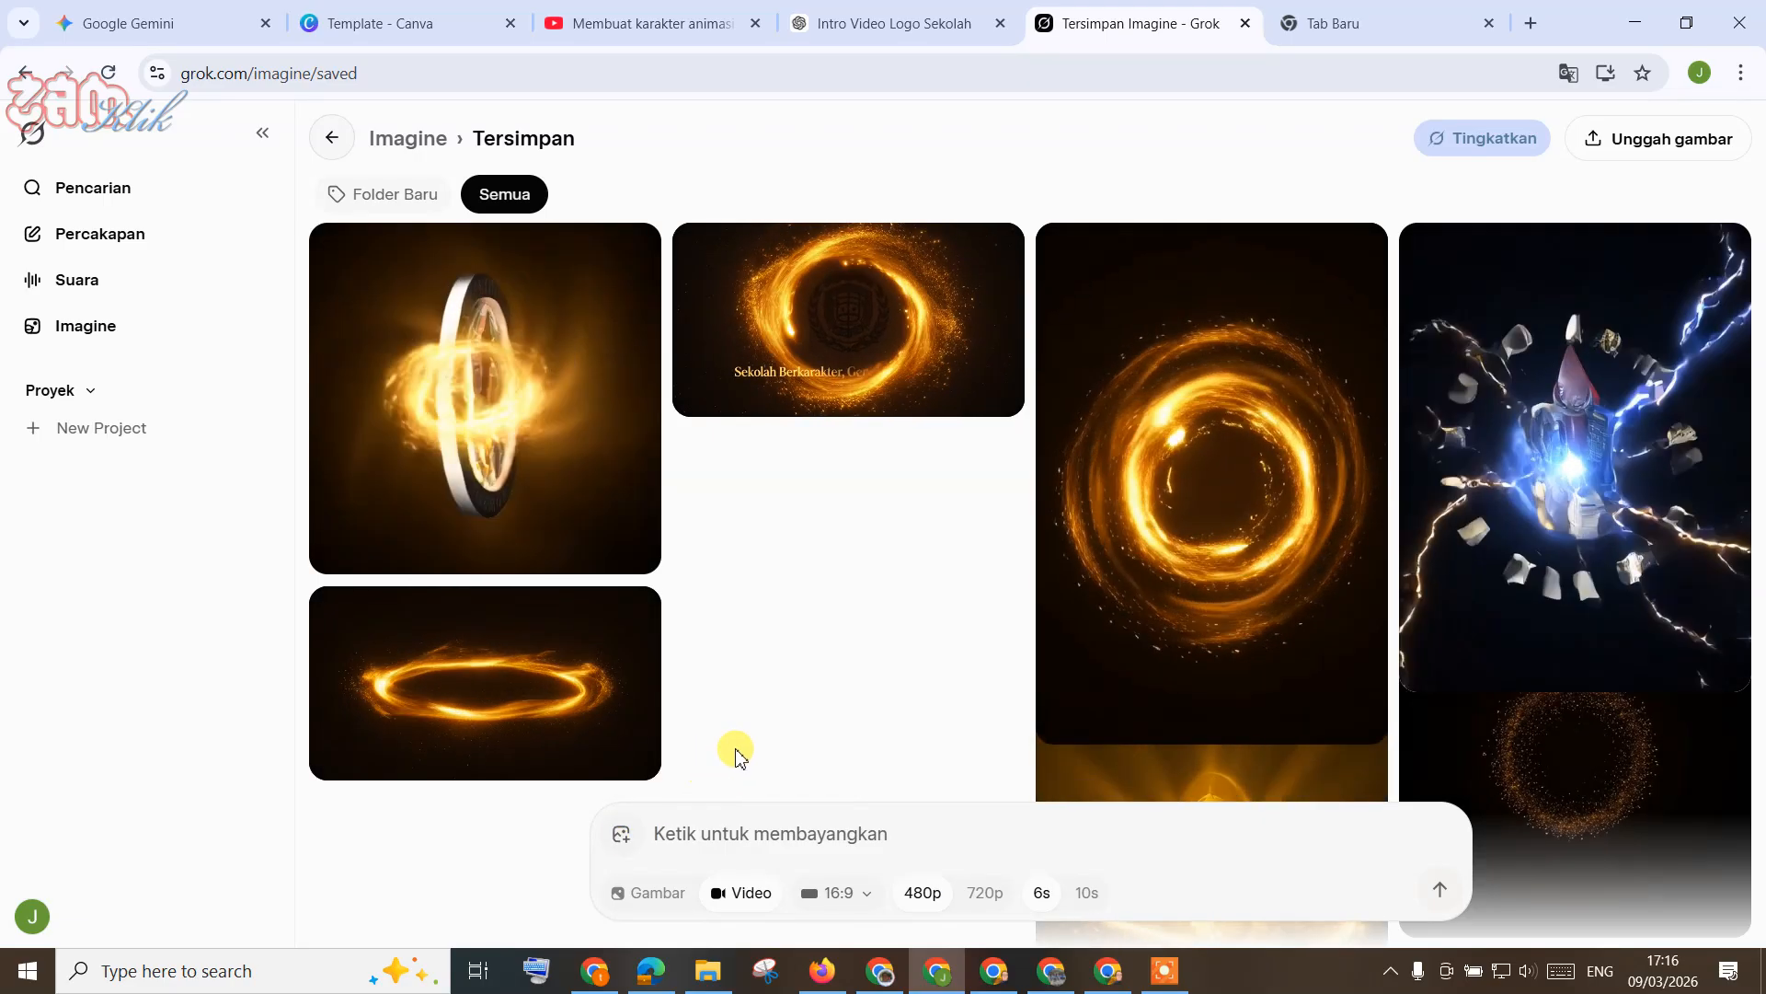
key(Escape)
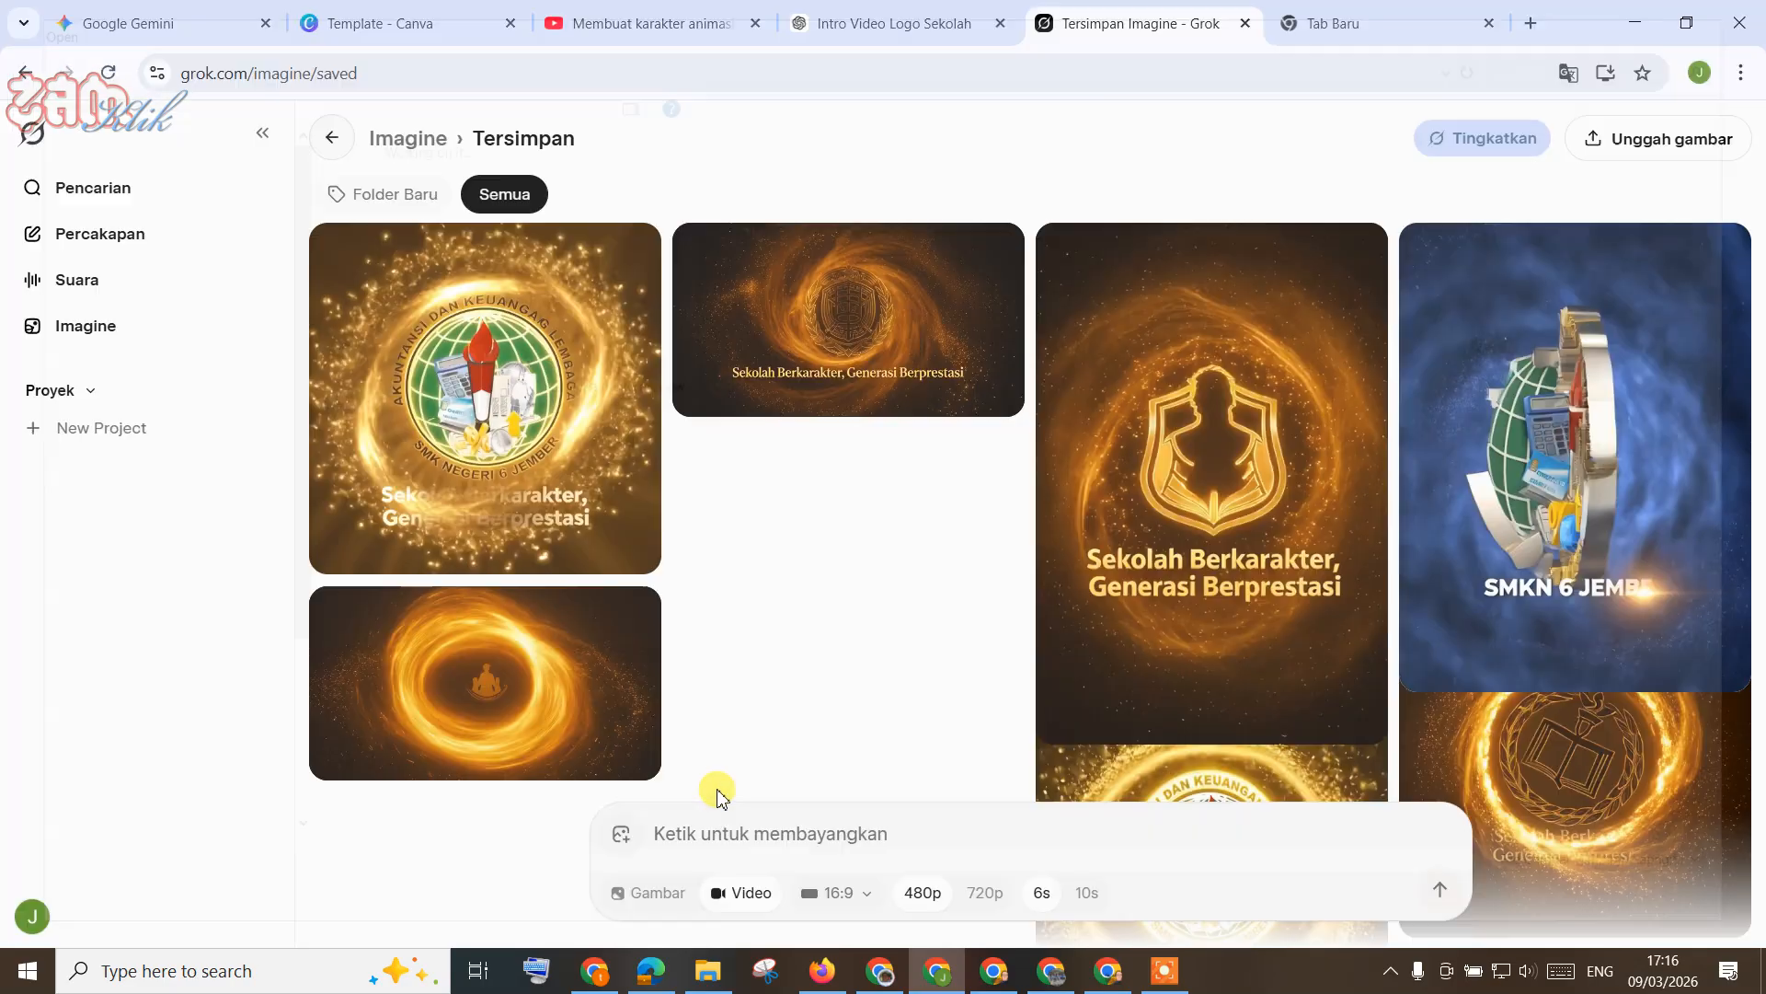
Step: Switch to the 4:5 logo design in Canva and attach its downloaded file Desain tanpa judul (22).png to the Grok prompt
click(888, 972)
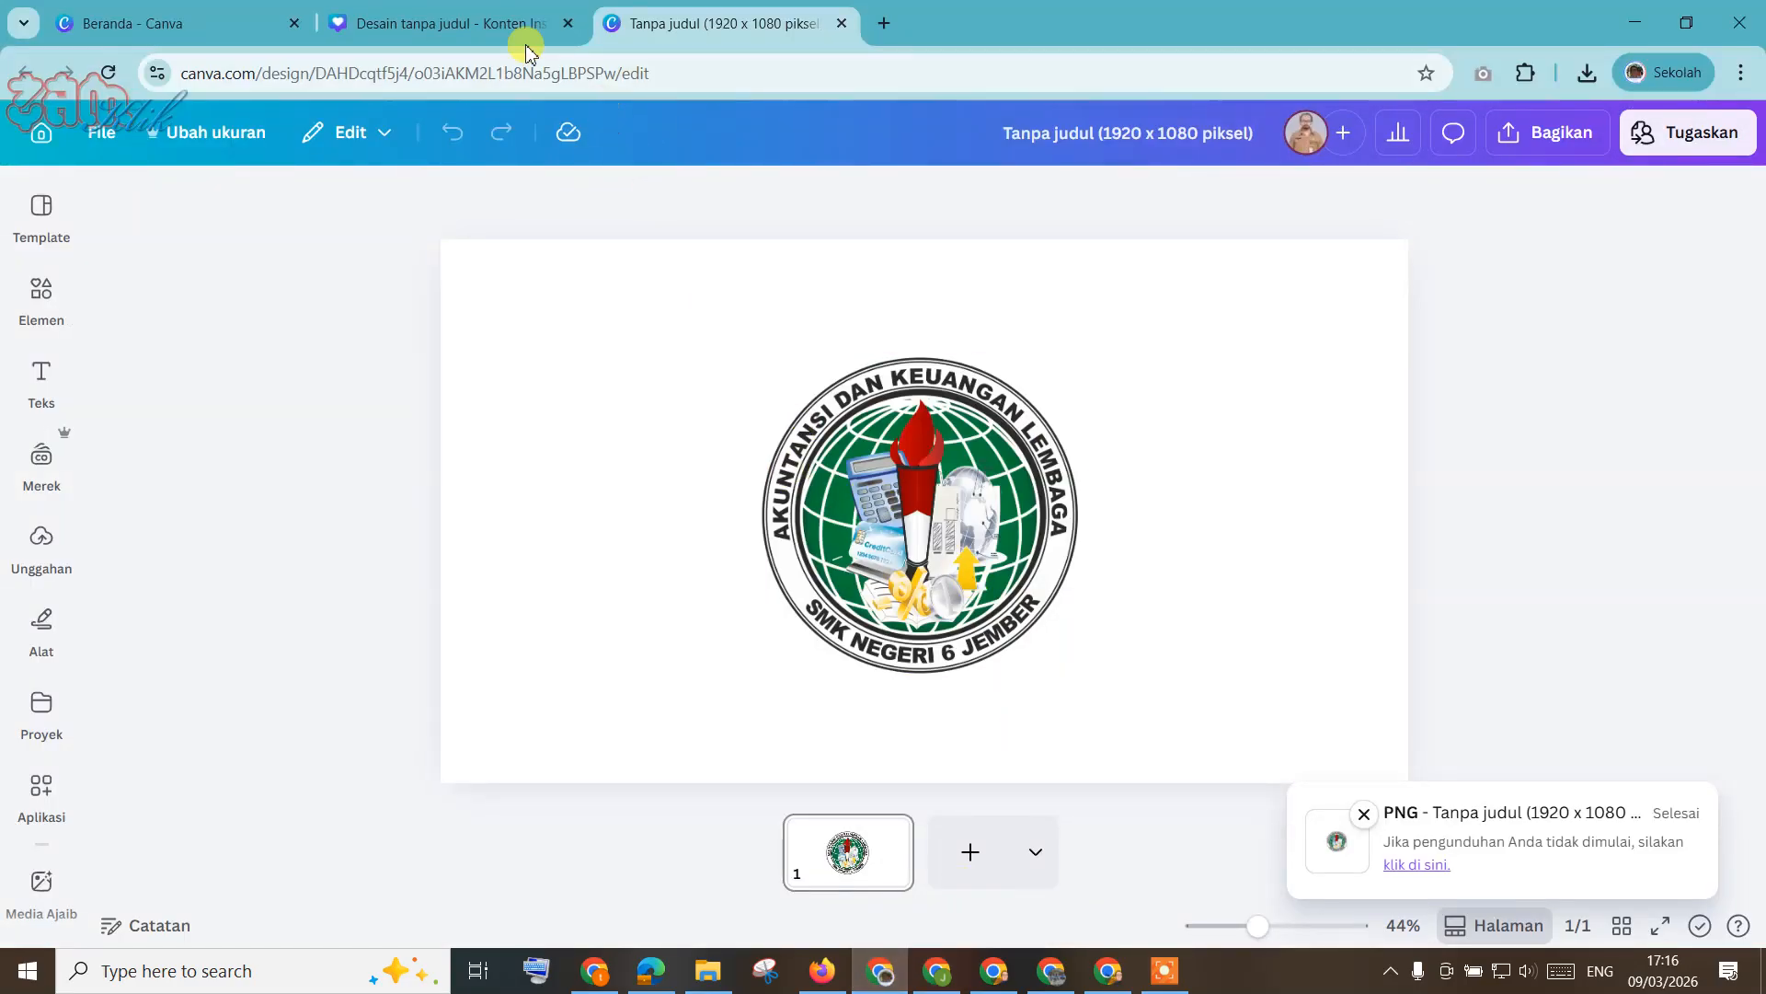
click(507, 23)
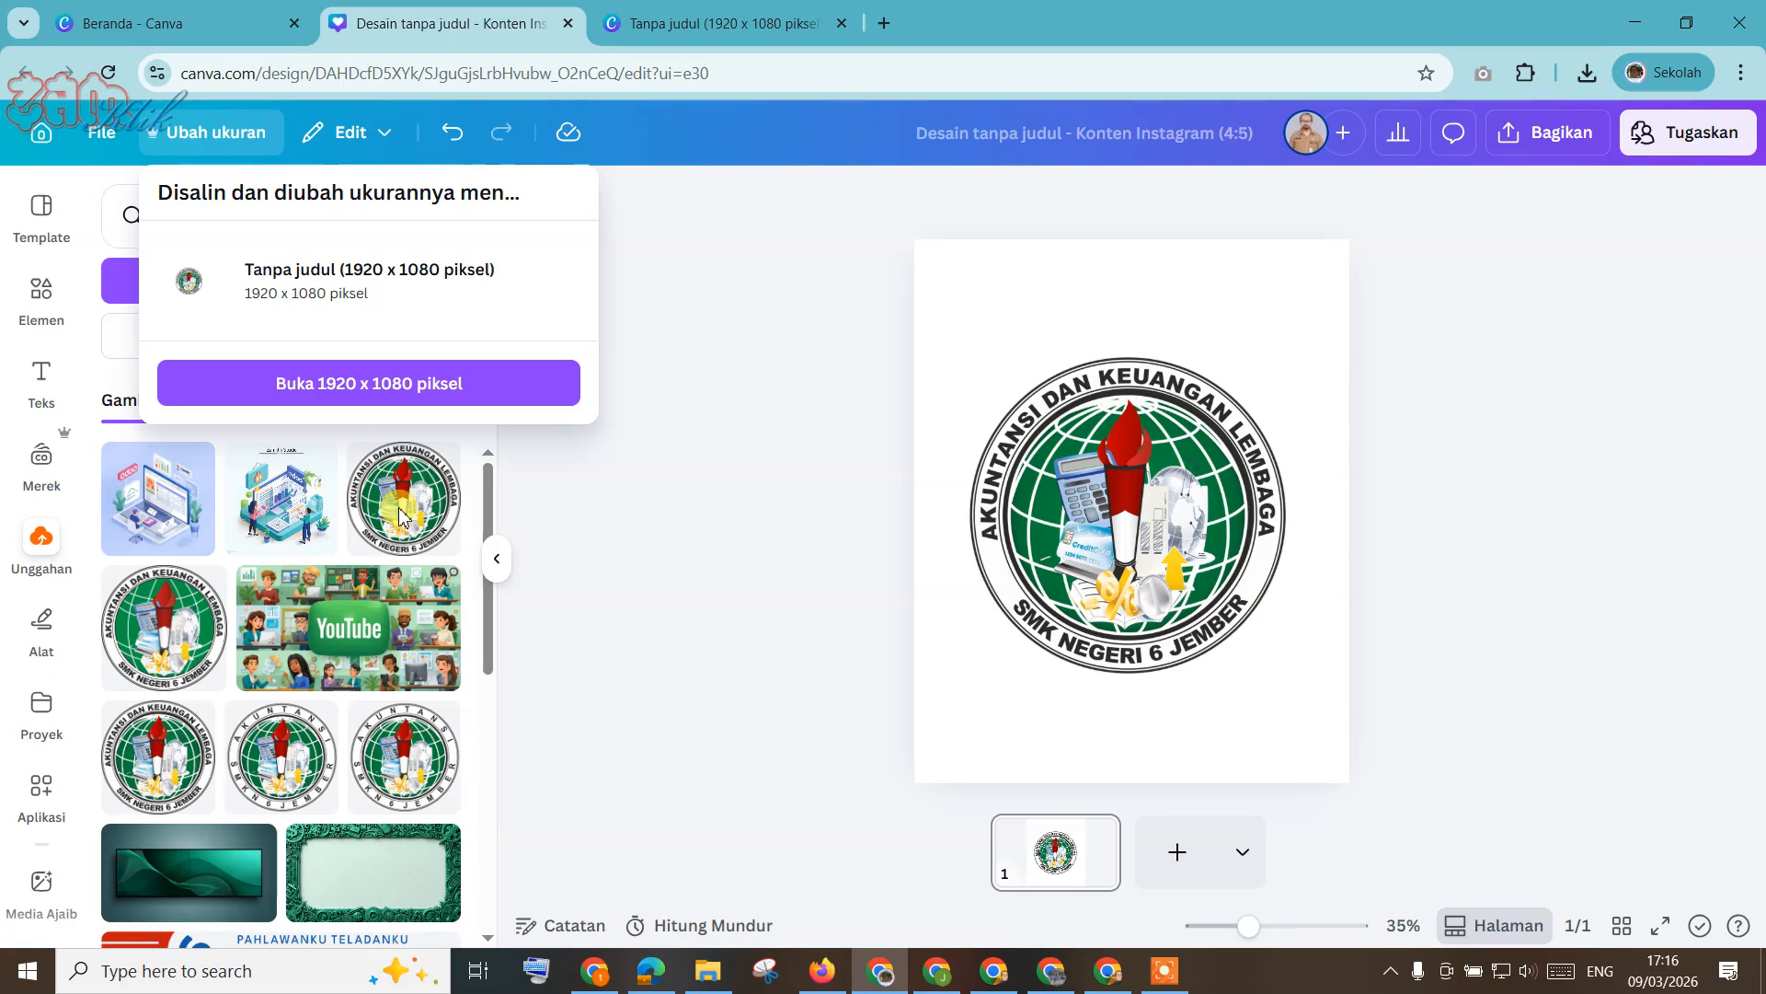
click(696, 368)
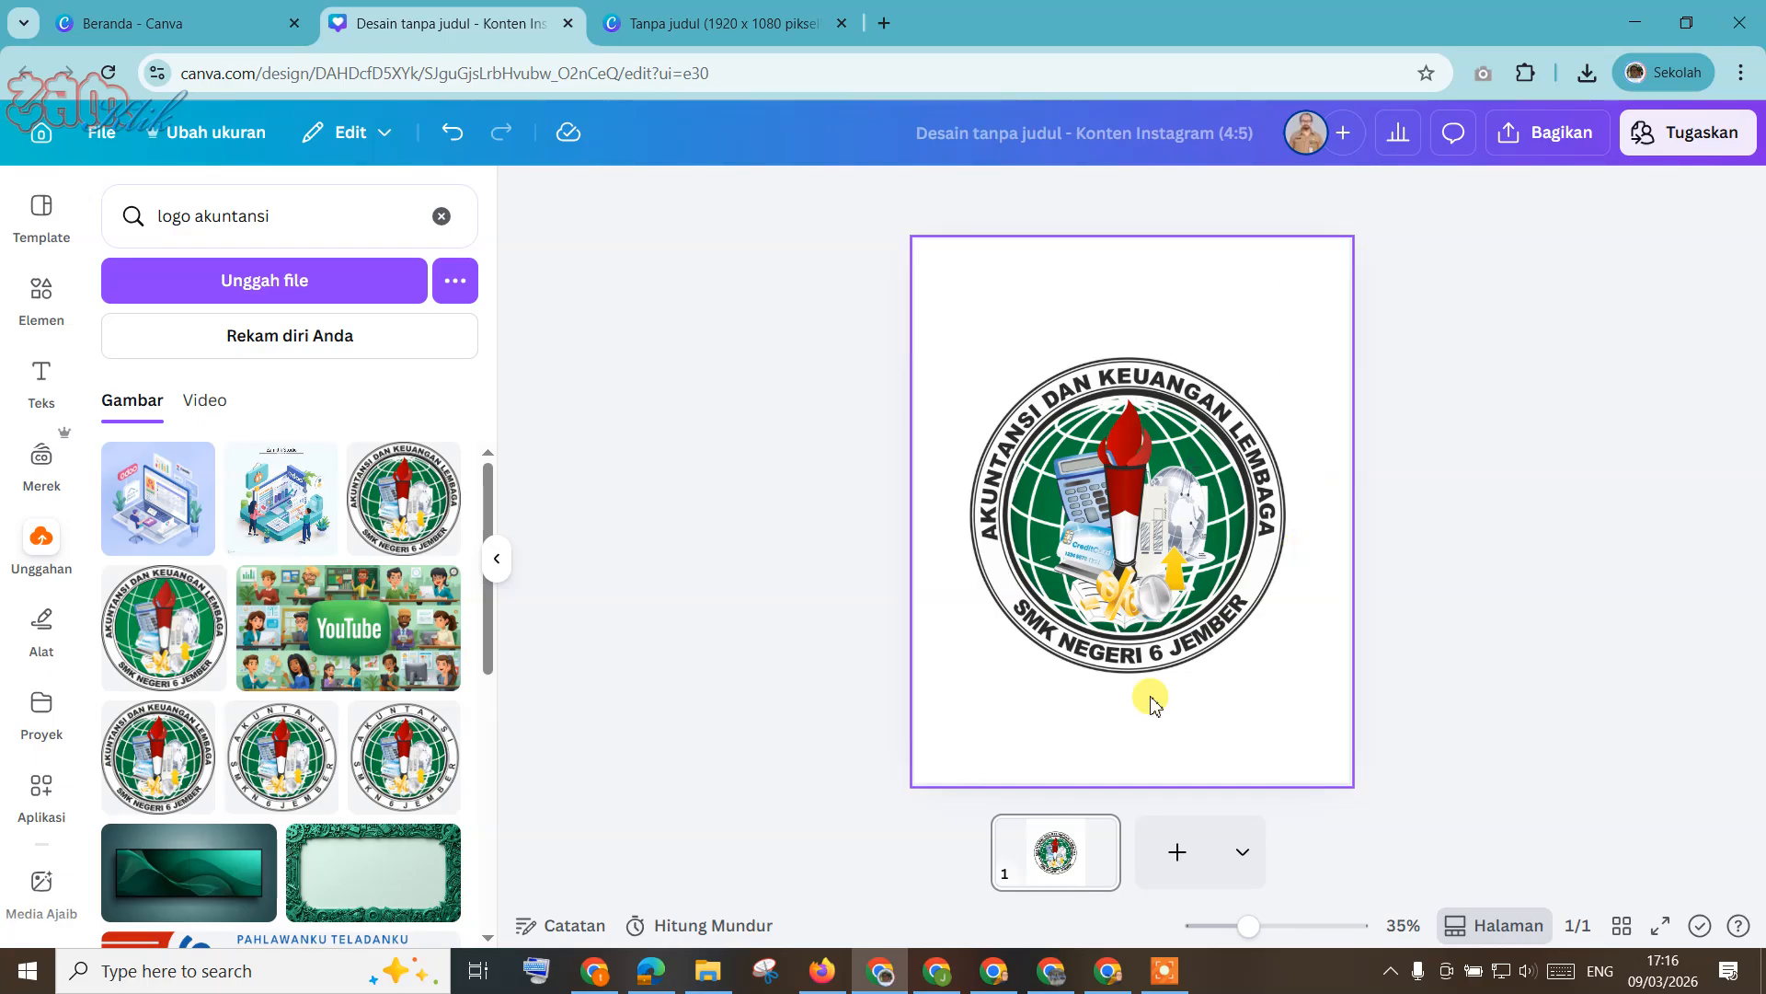
click(968, 520)
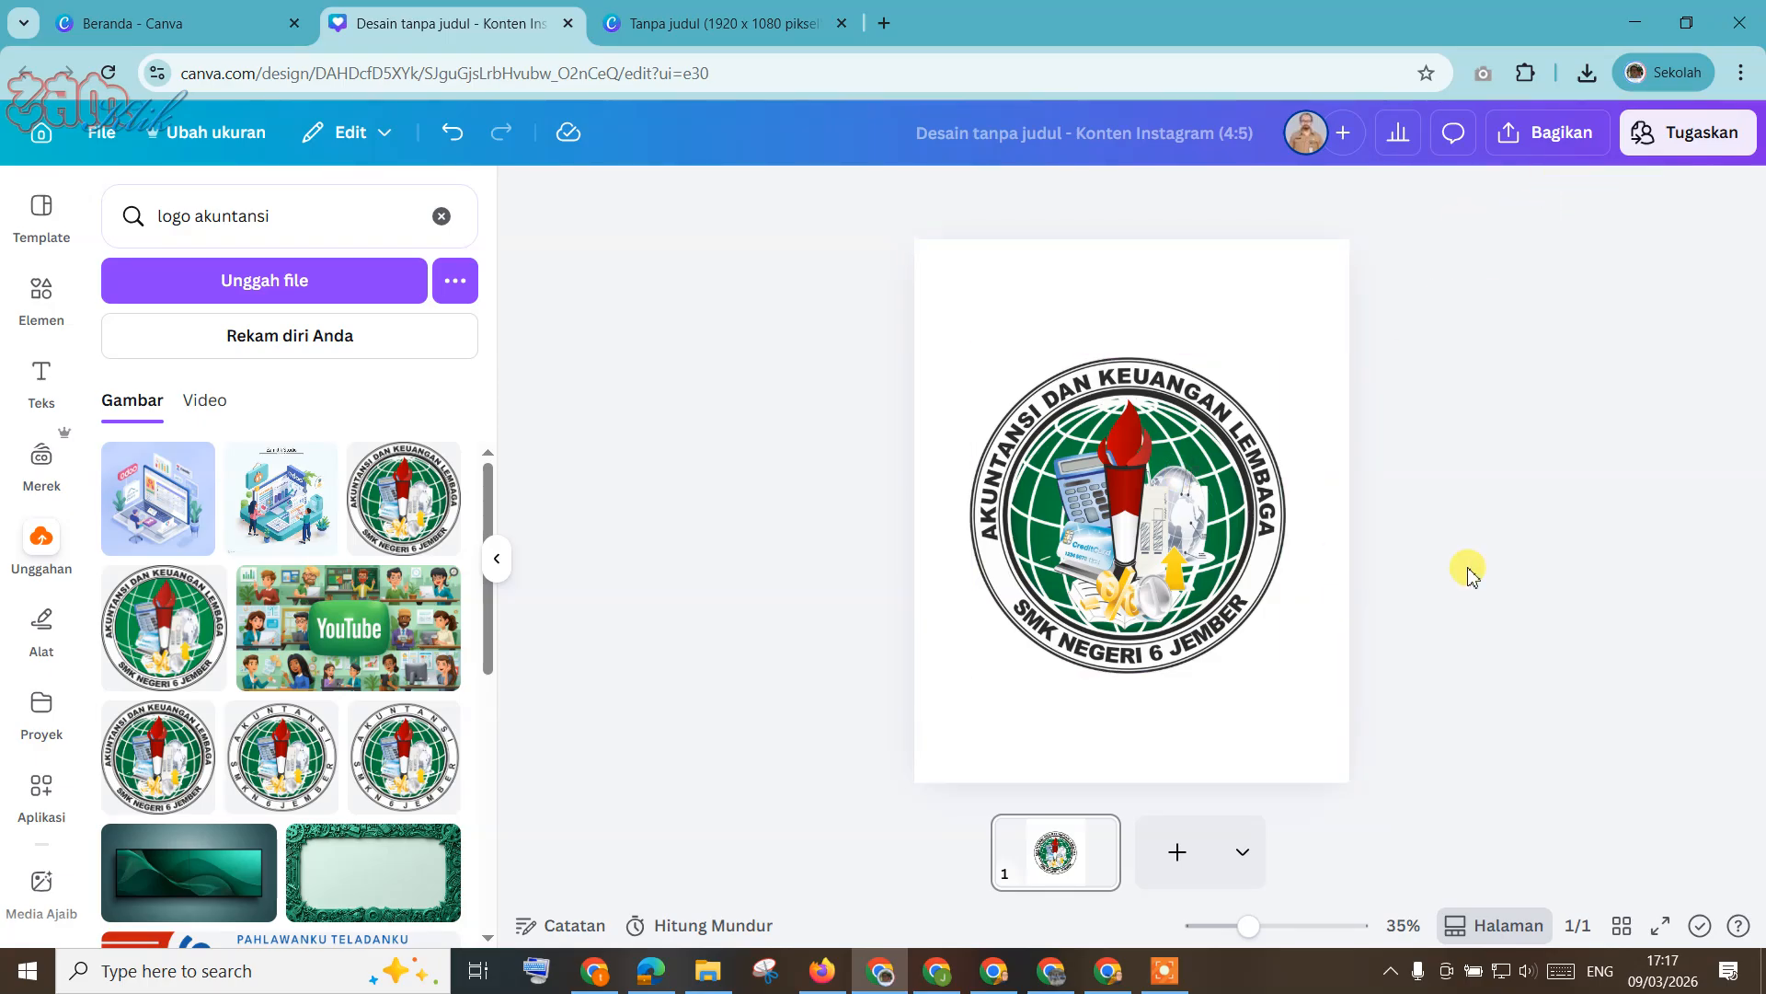
click(1589, 74)
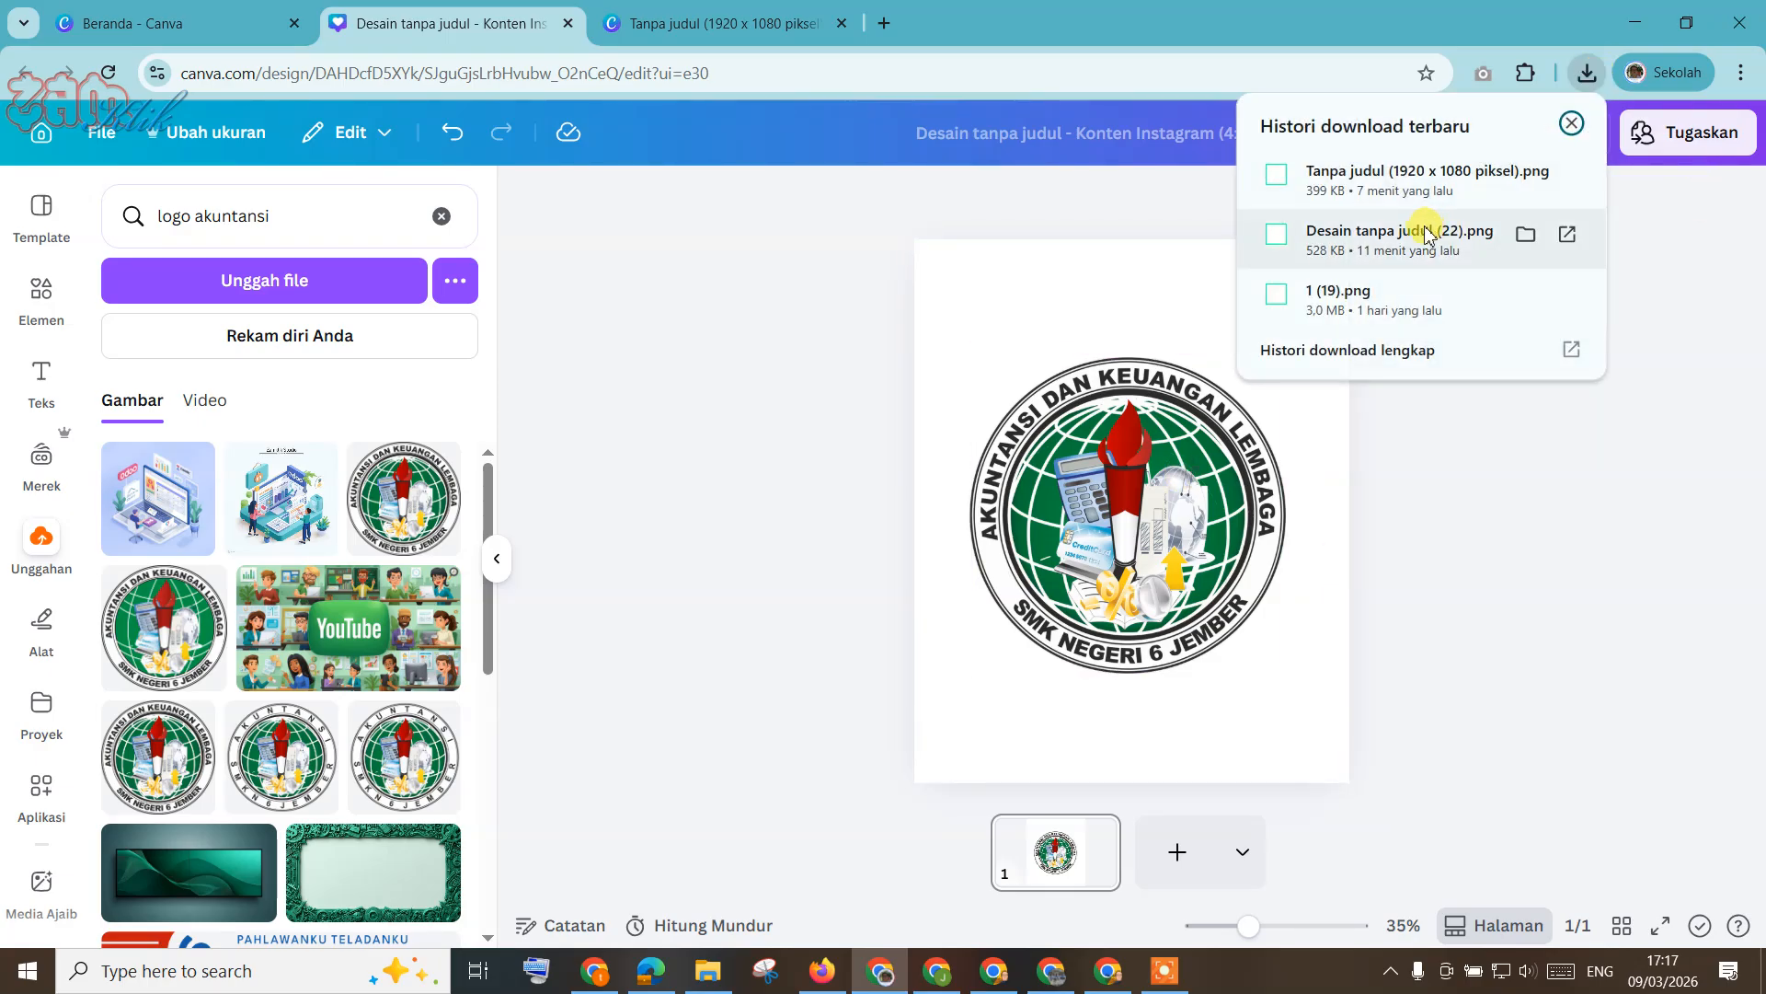
drag(1273, 509, 961, 583)
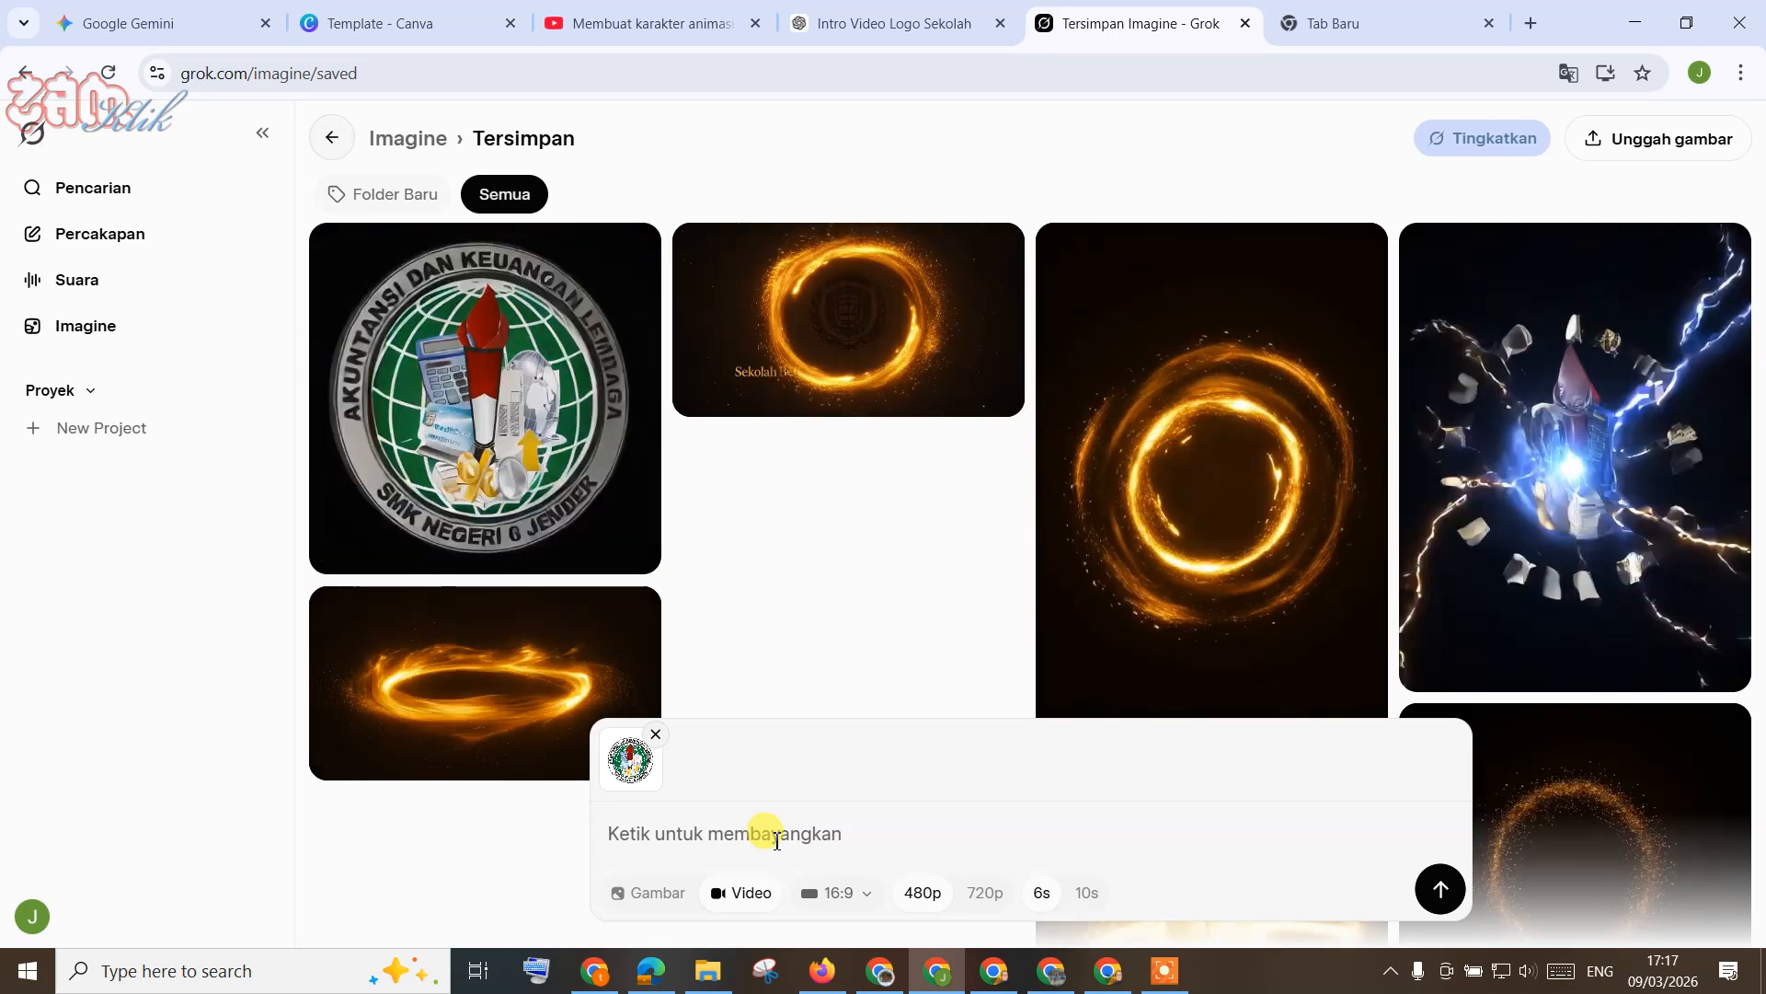
Step: Paste the full concept, including all three music suggestions, and generate a video from the attached 4:5 logo image
key(ctrl+v)
scroll(1065, 769, up, 1)
scroll(1150, 809, down, 2)
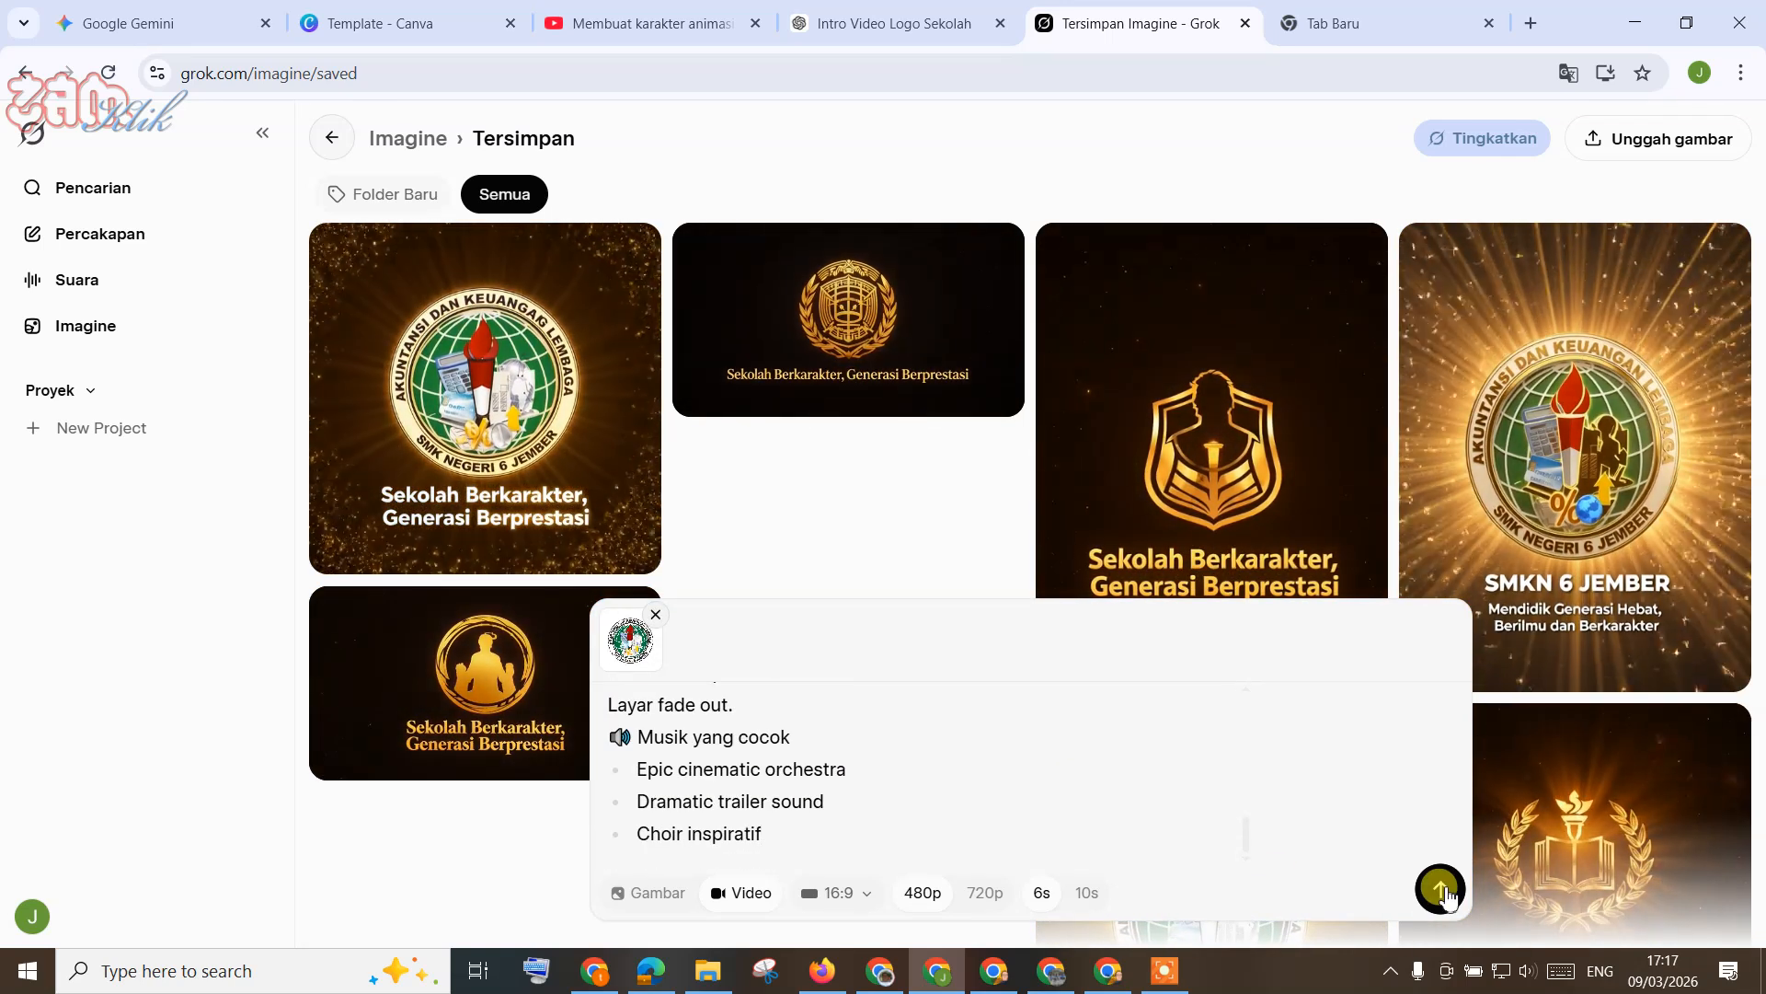
click(1441, 889)
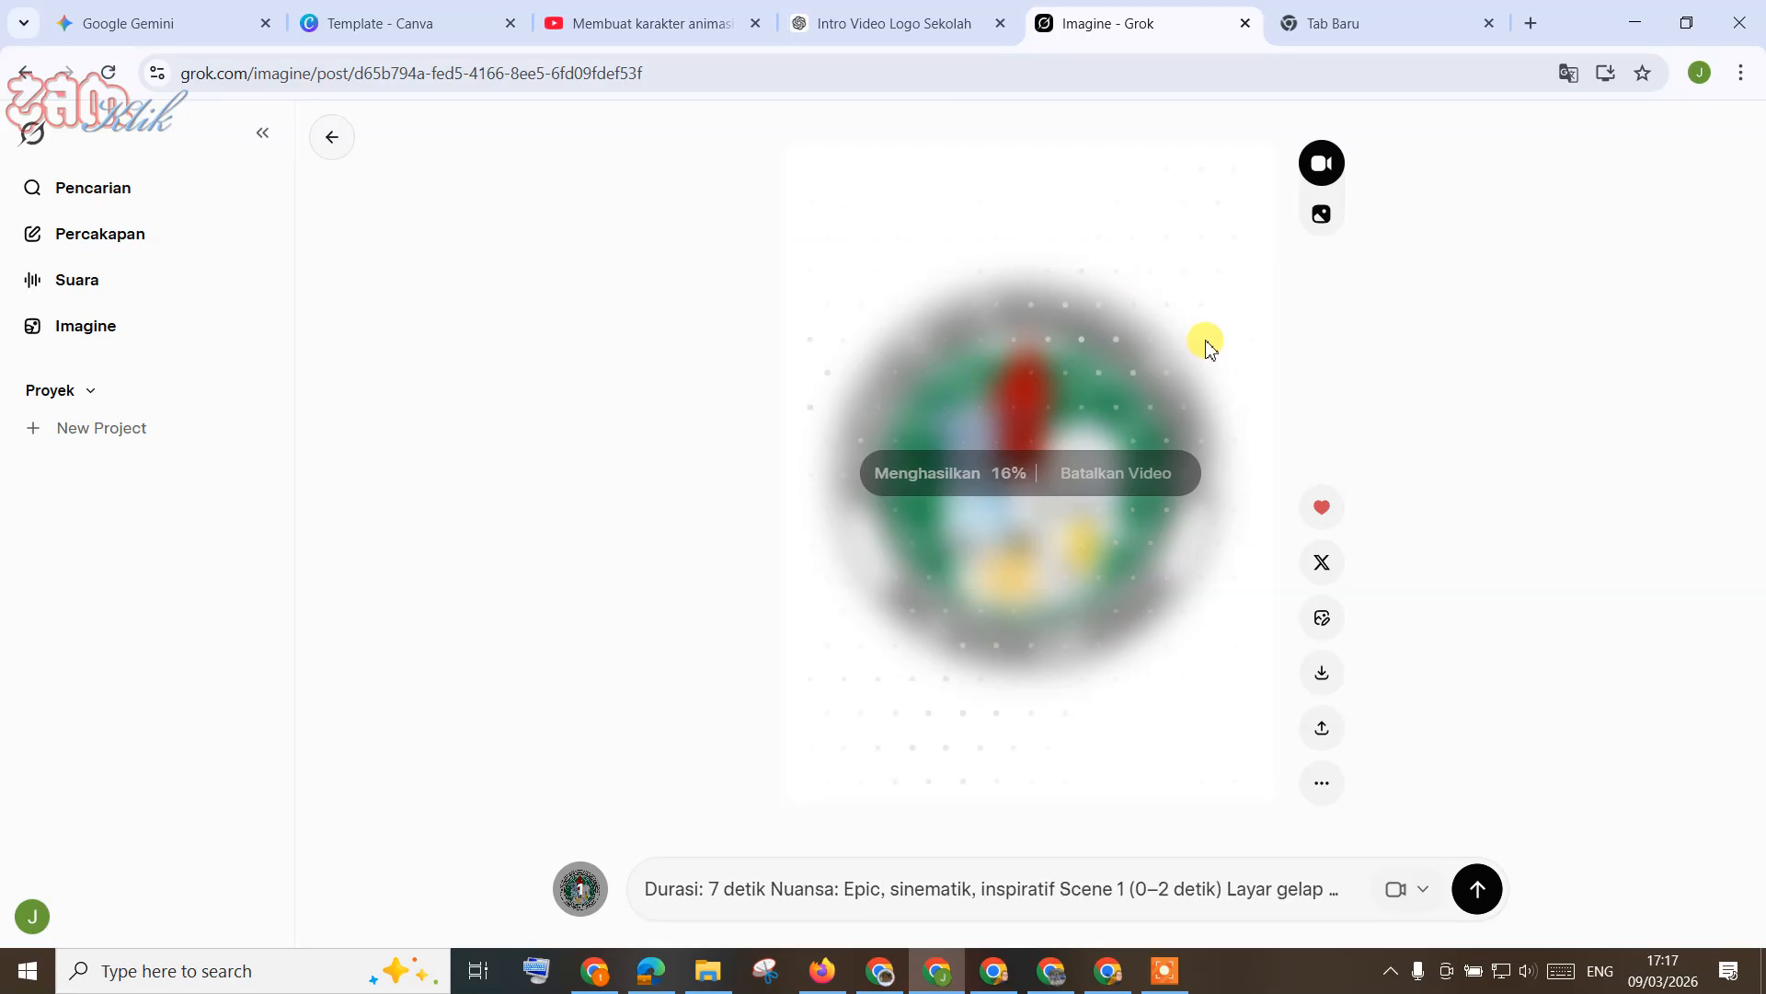
Step: Check the 4:5 design in Canva, then return to Grok and listen to the generated portrait logo video
click(888, 979)
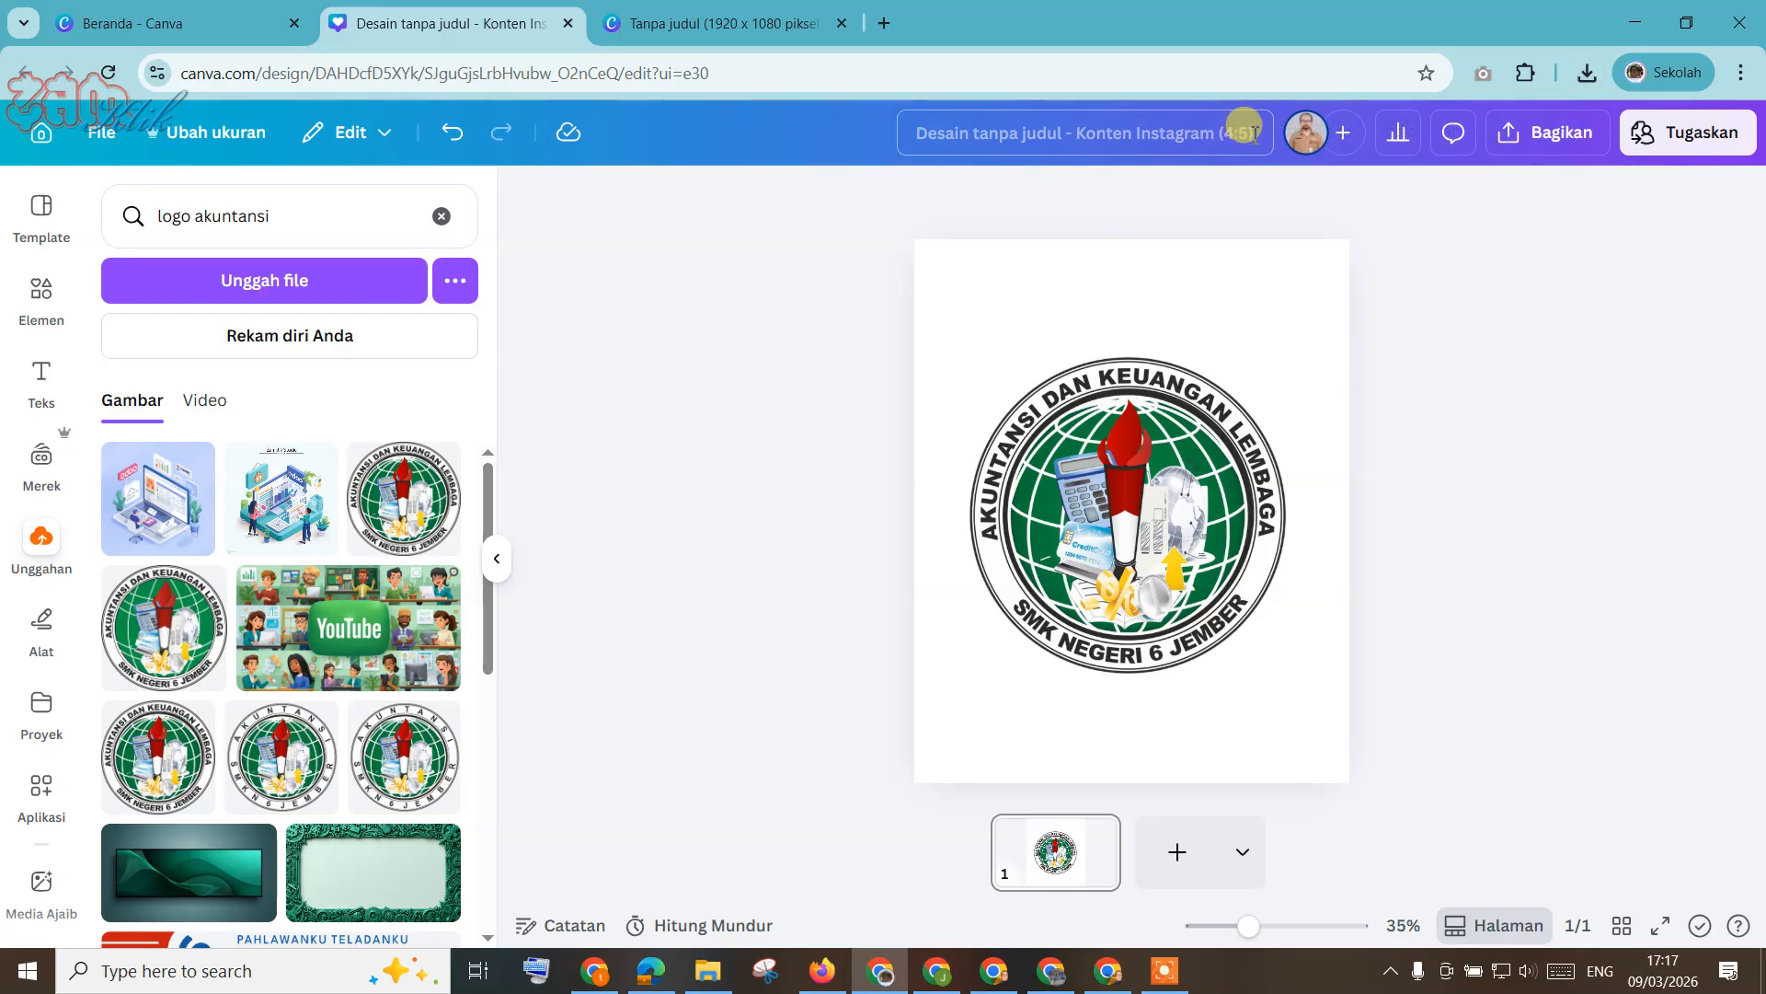
click(948, 984)
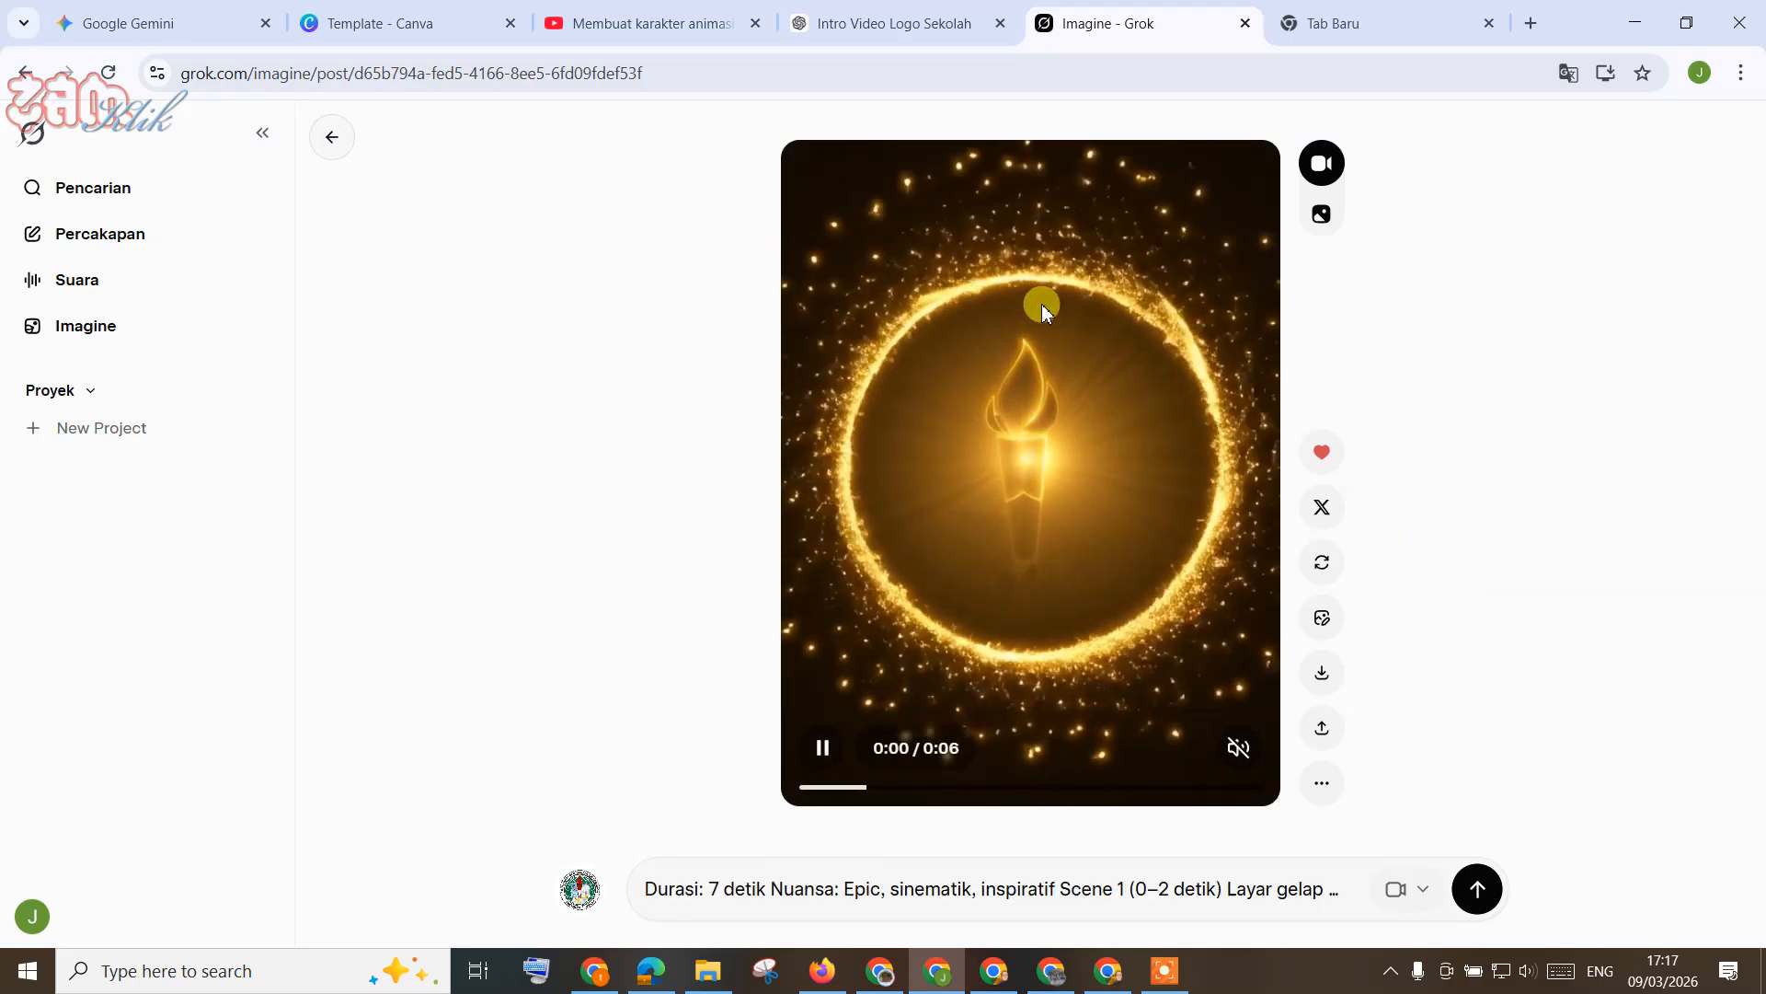
click(1238, 747)
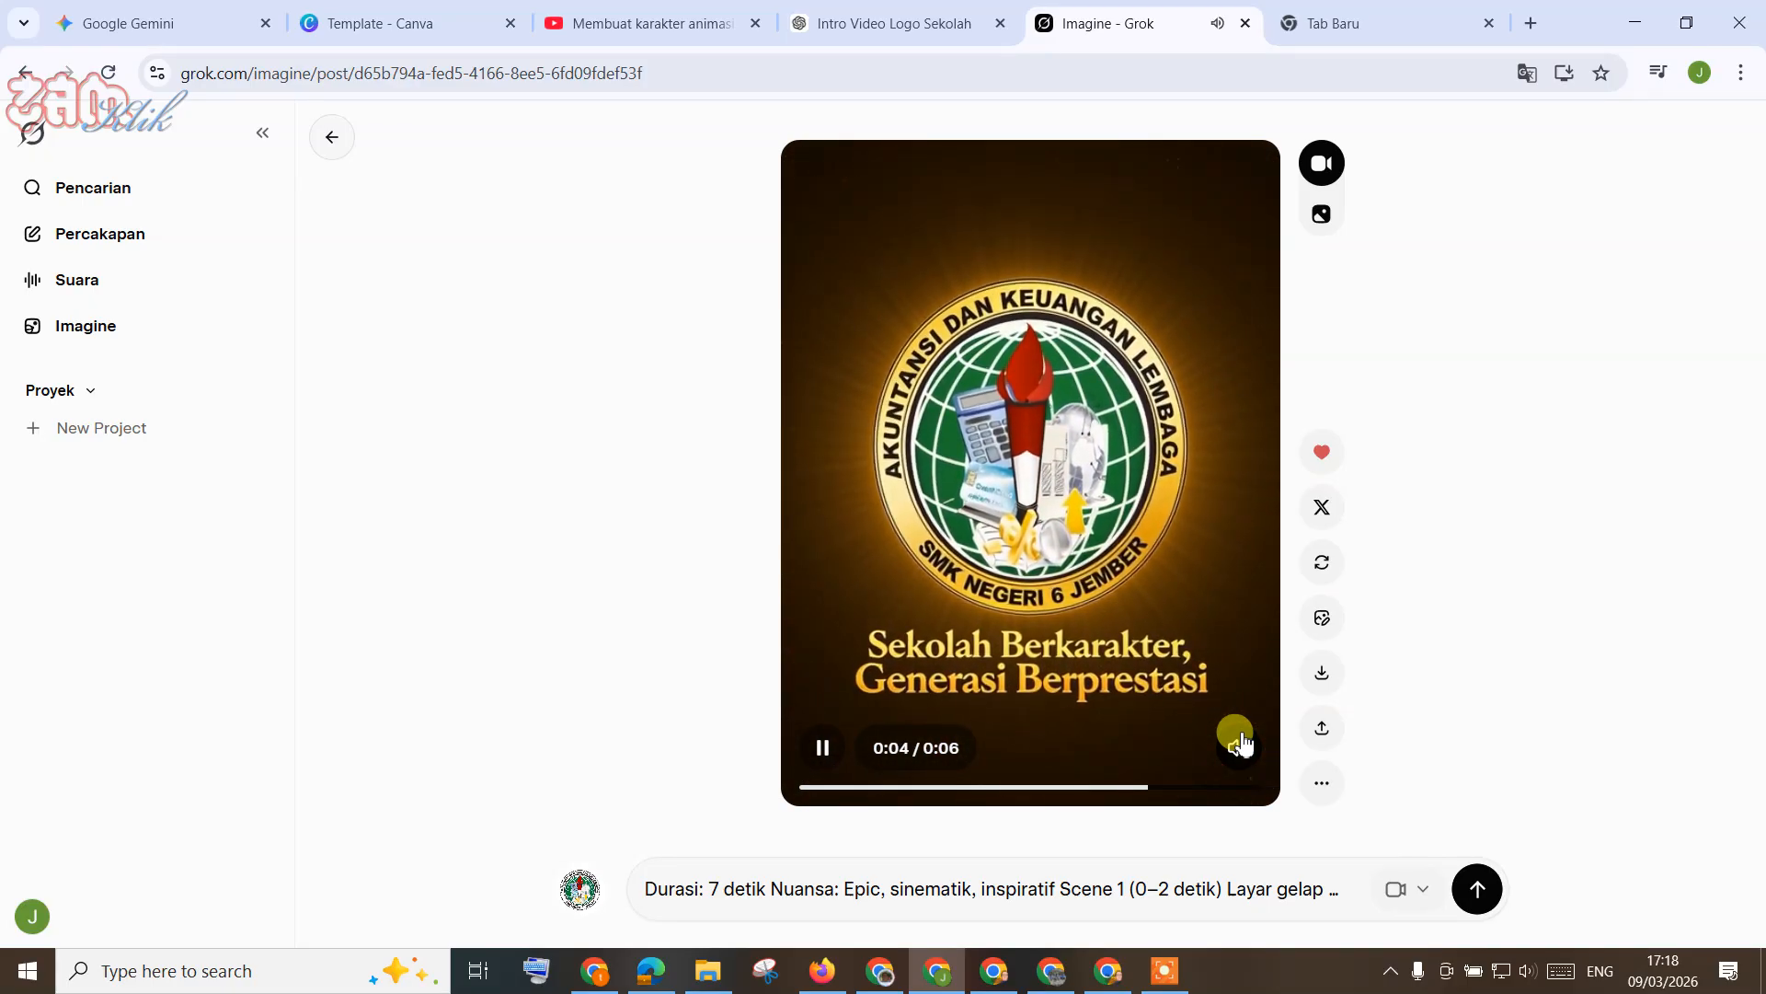
click(1239, 745)
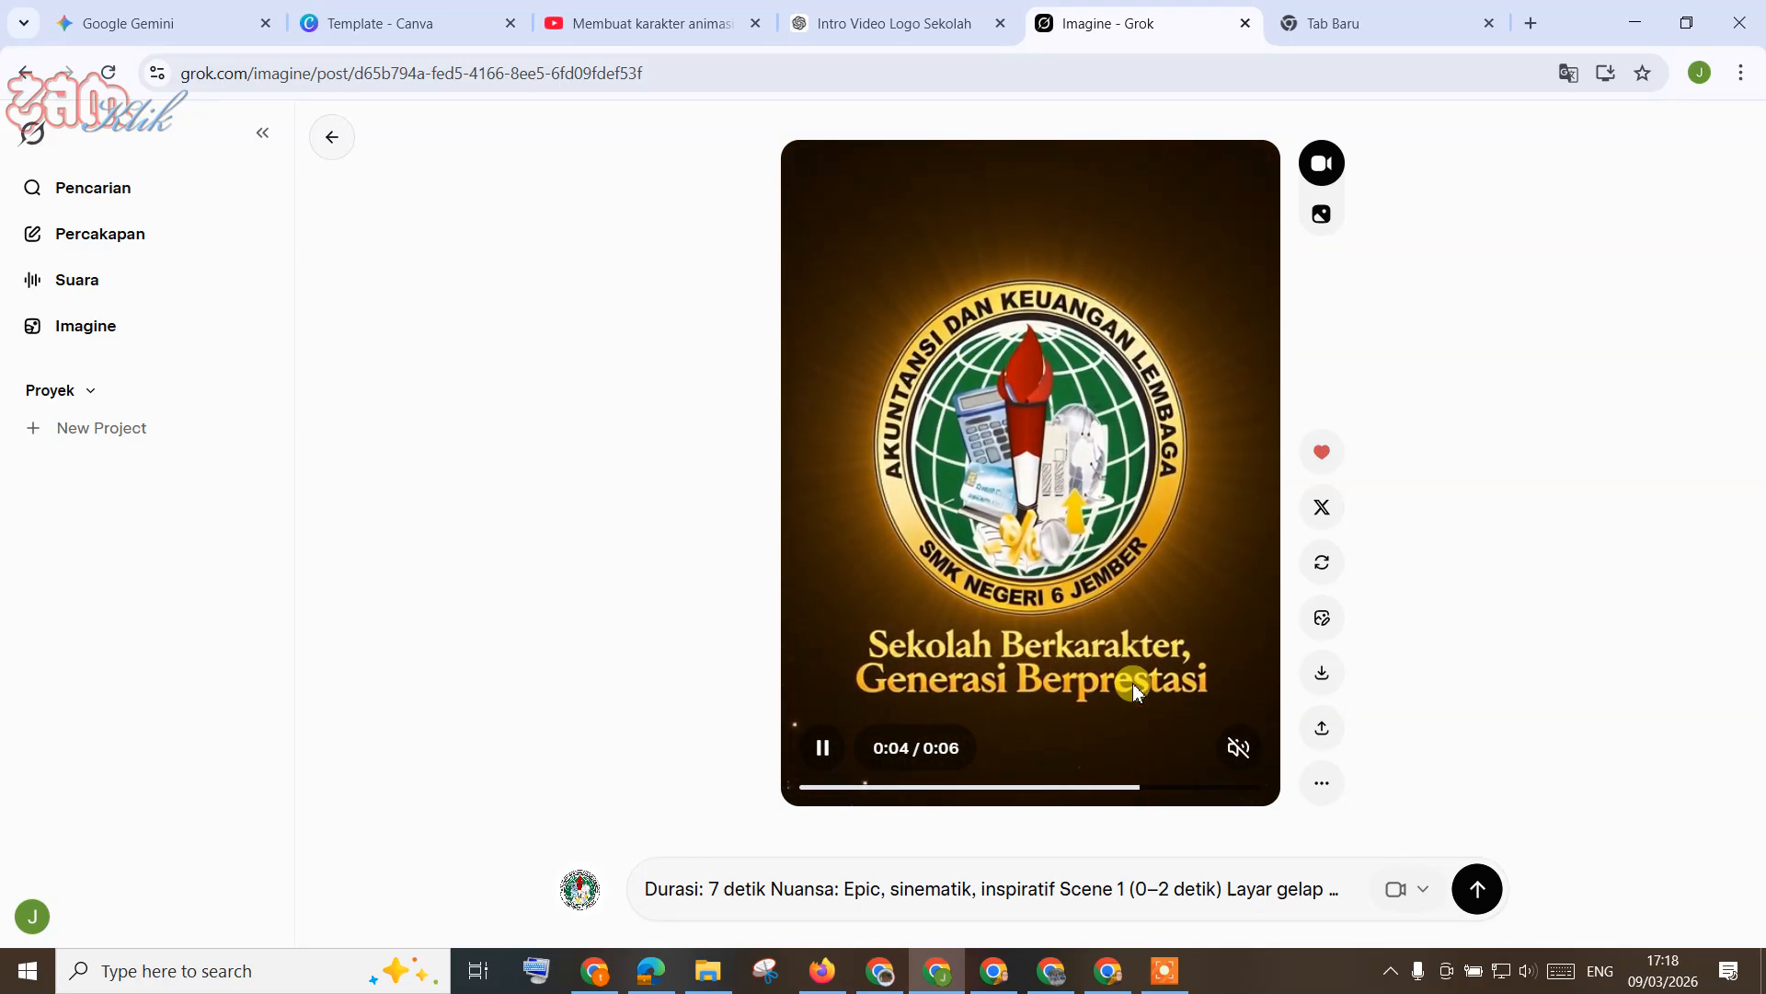
Step: Try to bring the downloaded Tanpa judul (1920 x 1080 piksel).png from Canva into the open video page in Grok
click(885, 972)
click(697, 28)
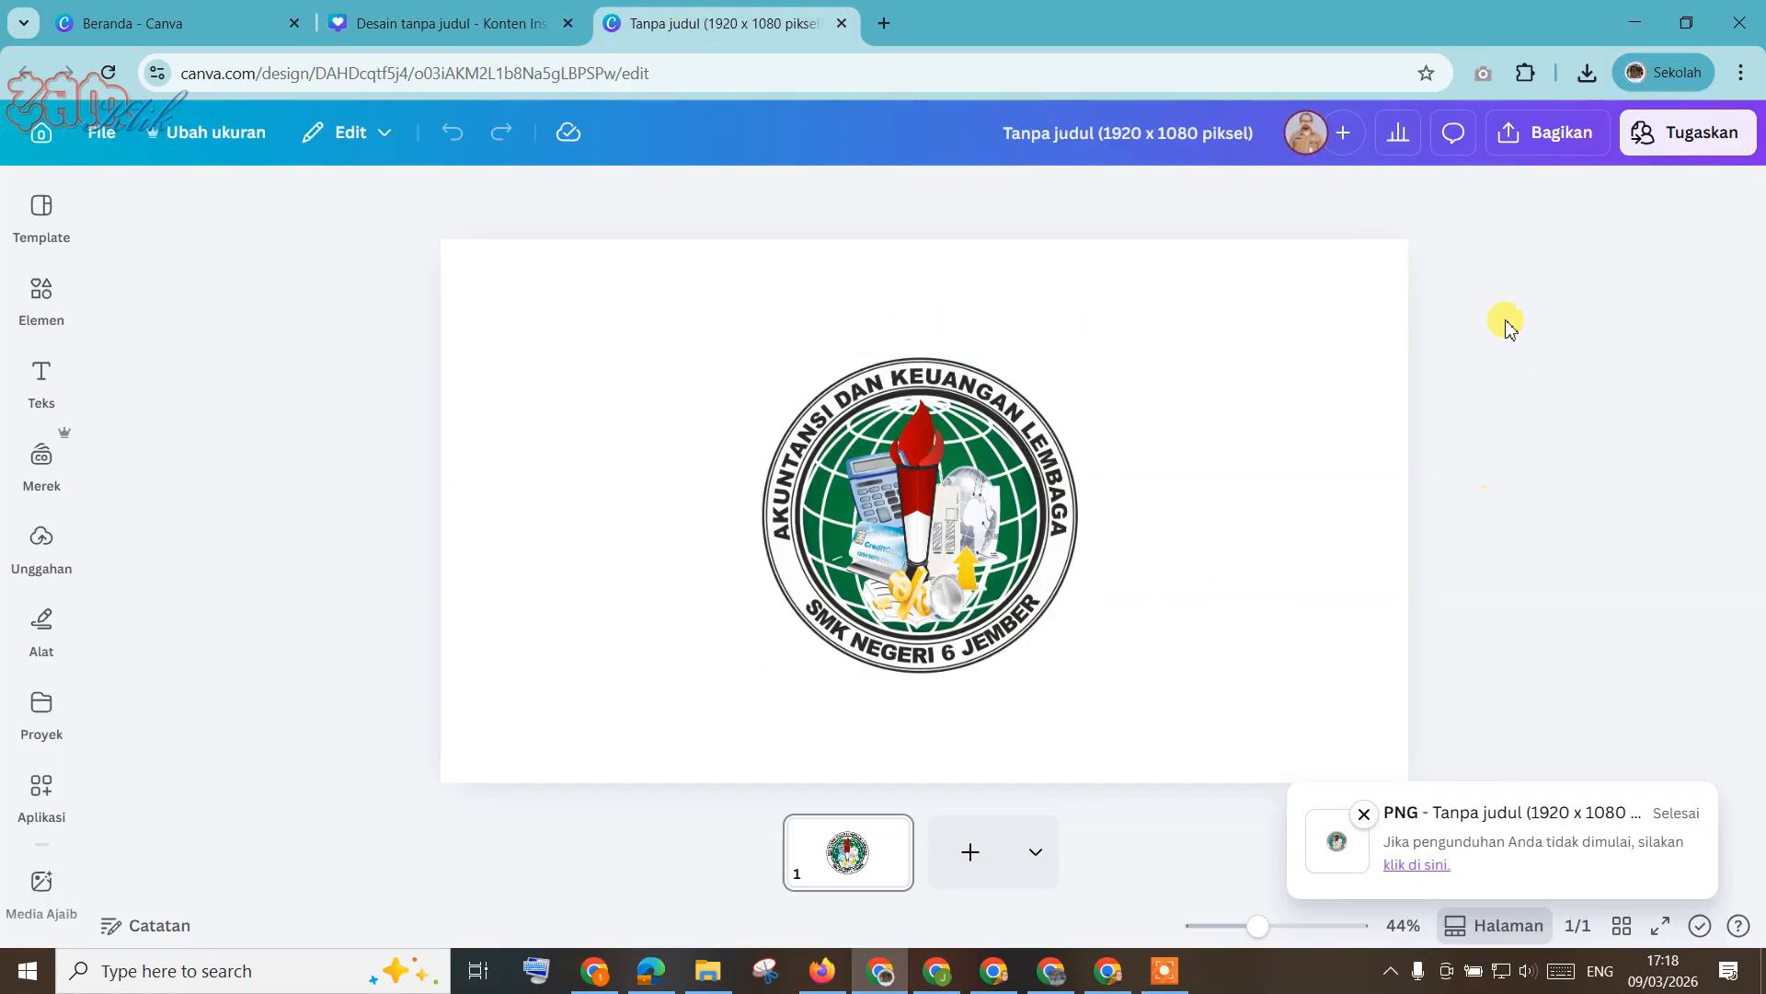
click(1544, 143)
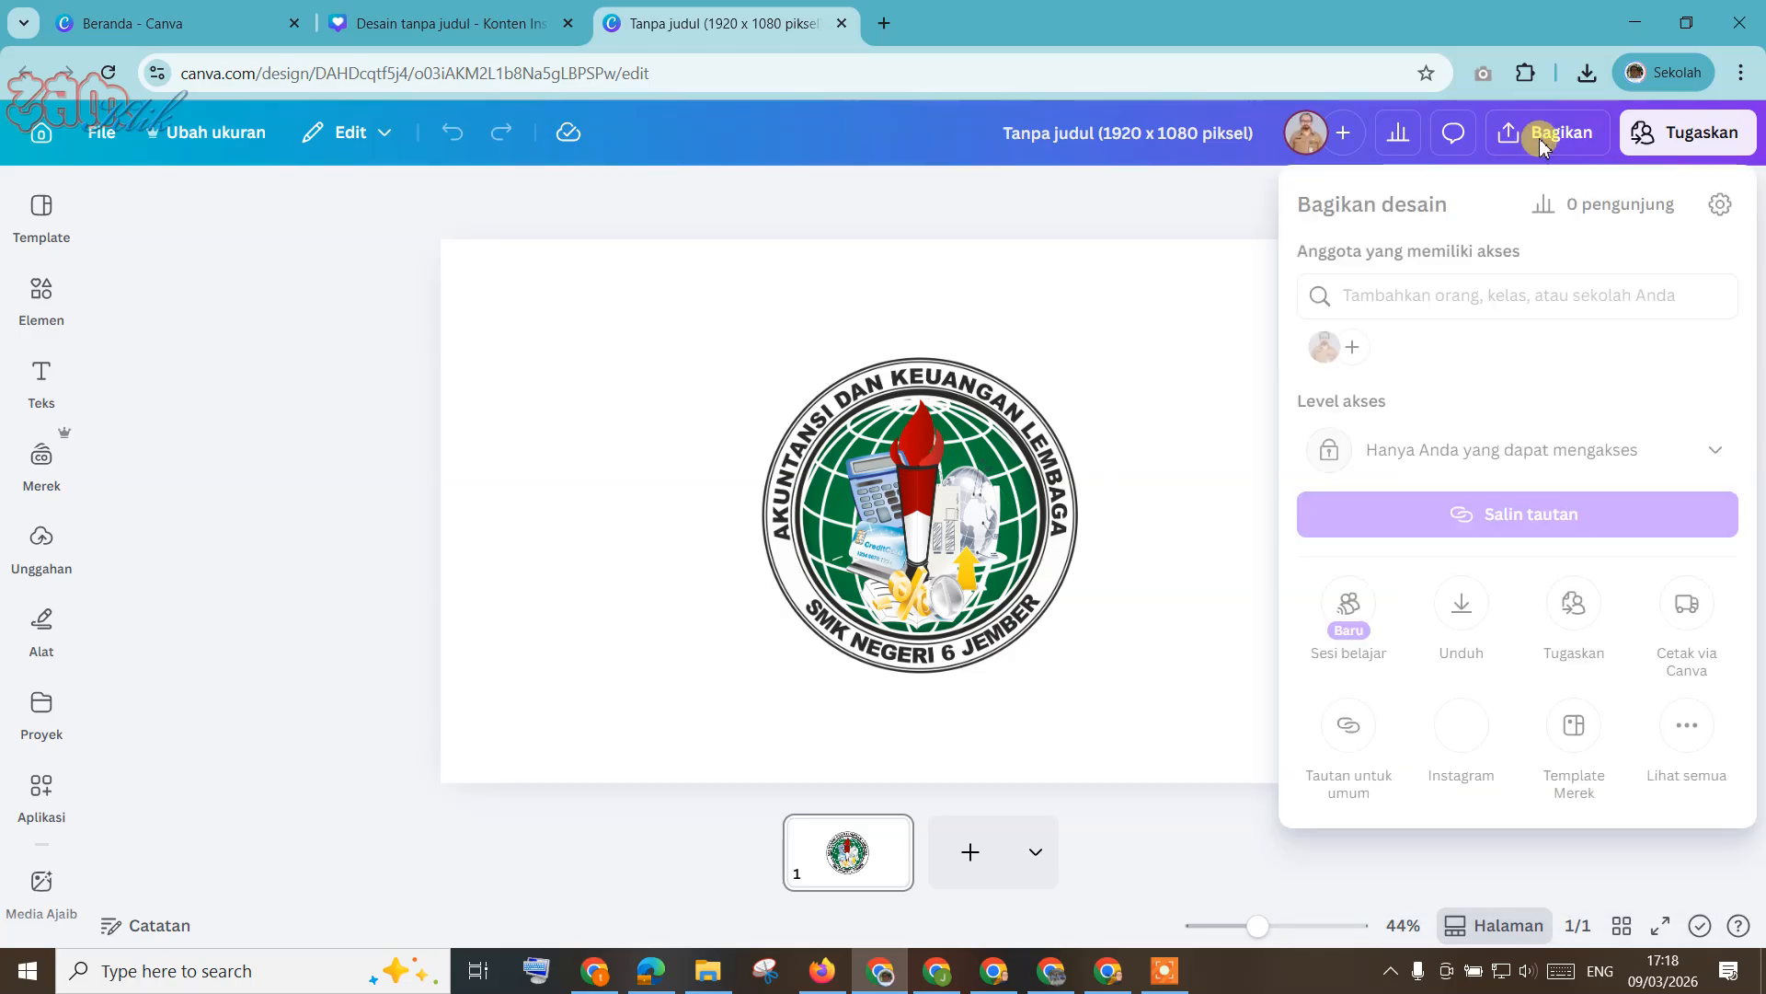
click(1583, 79)
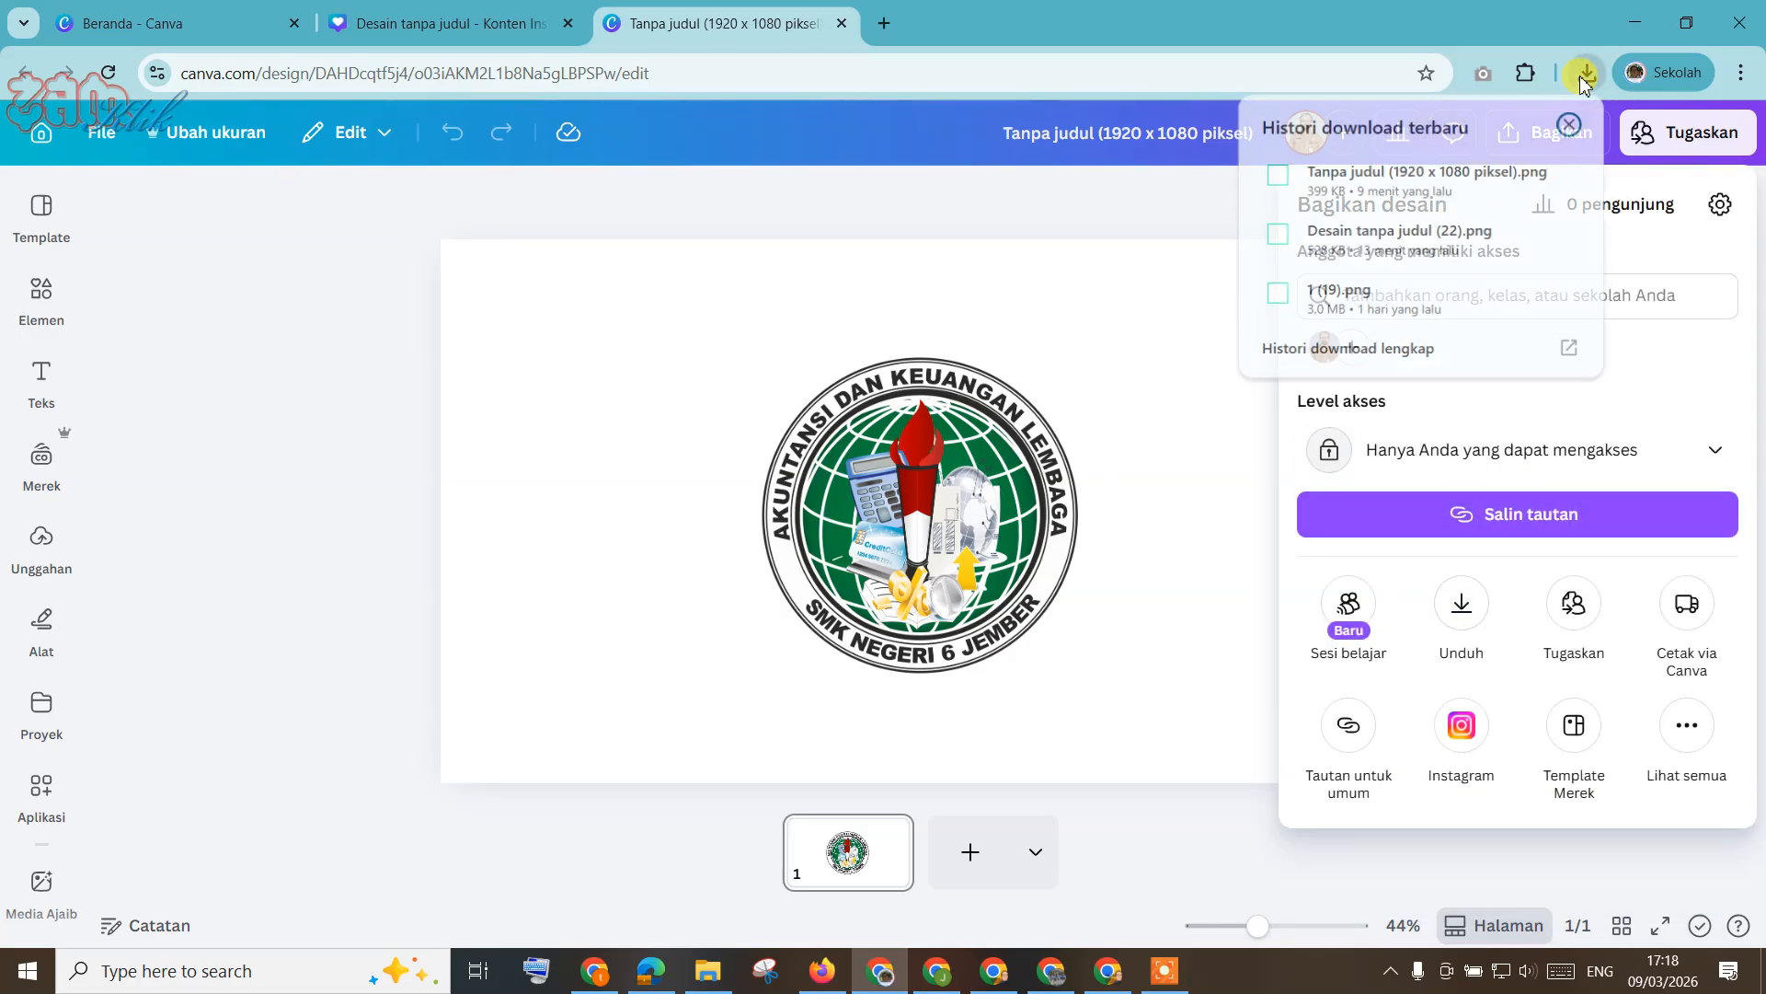
drag(1363, 183, 1023, 800)
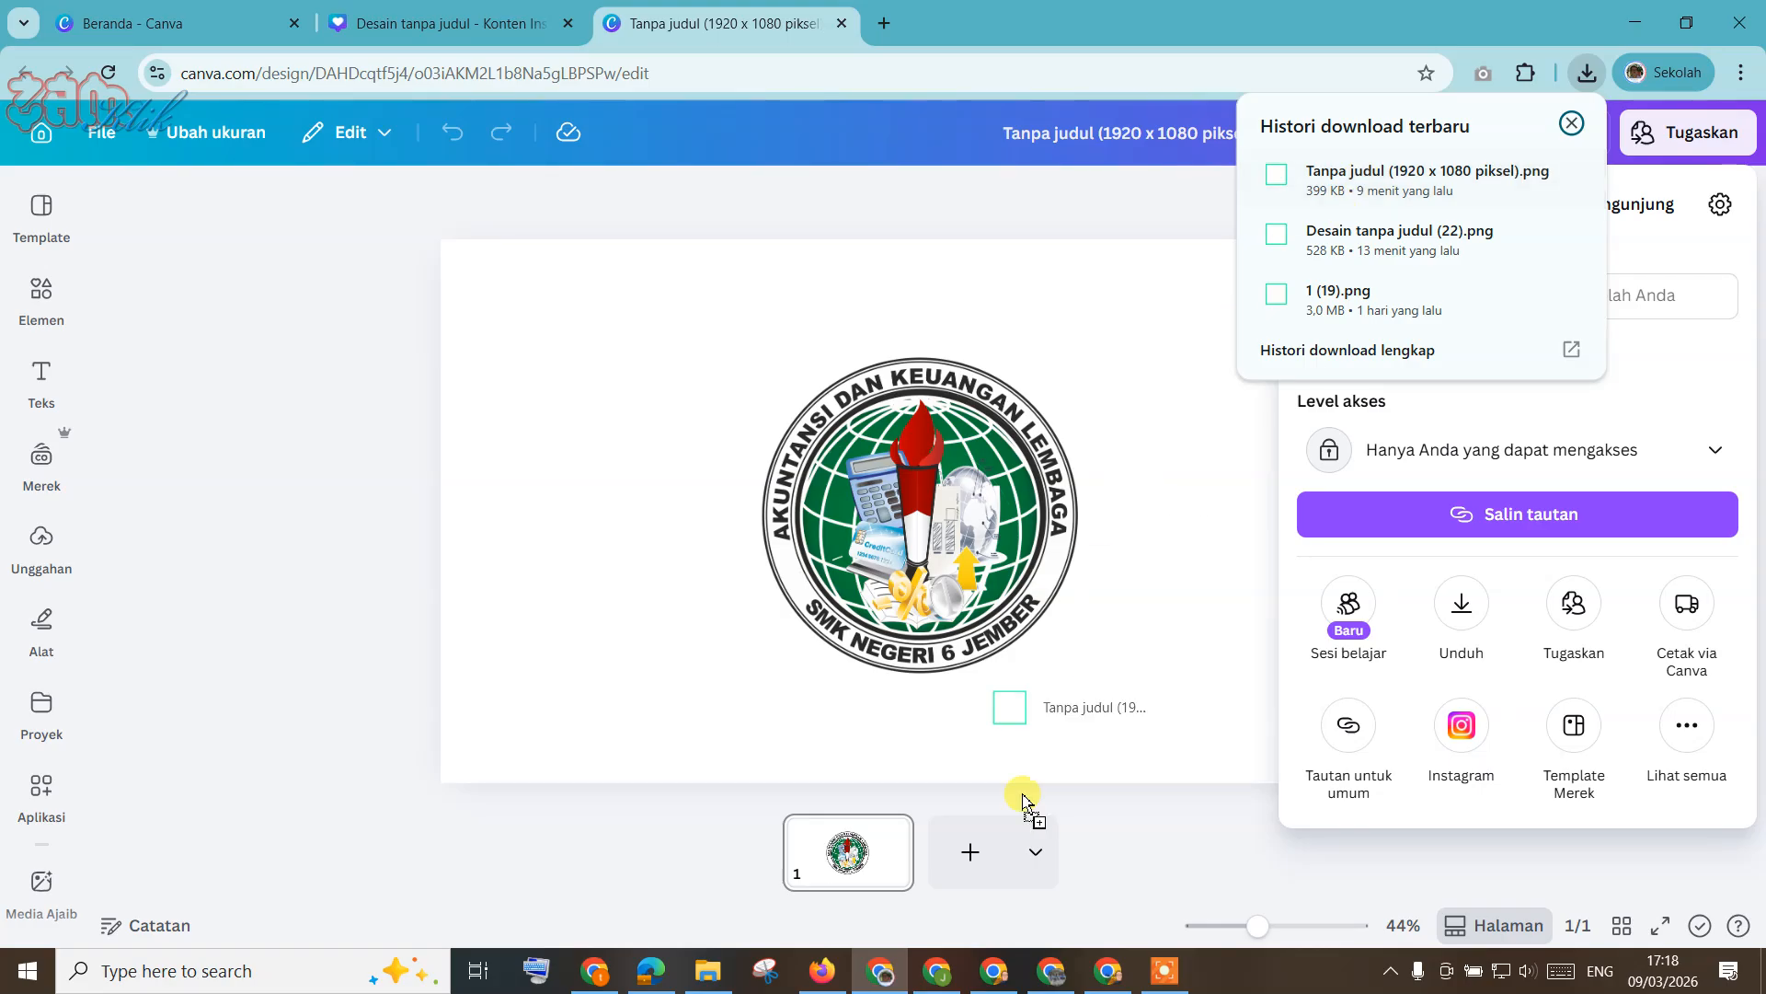
drag(950, 971, 950, 971)
drag(818, 789, 745, 733)
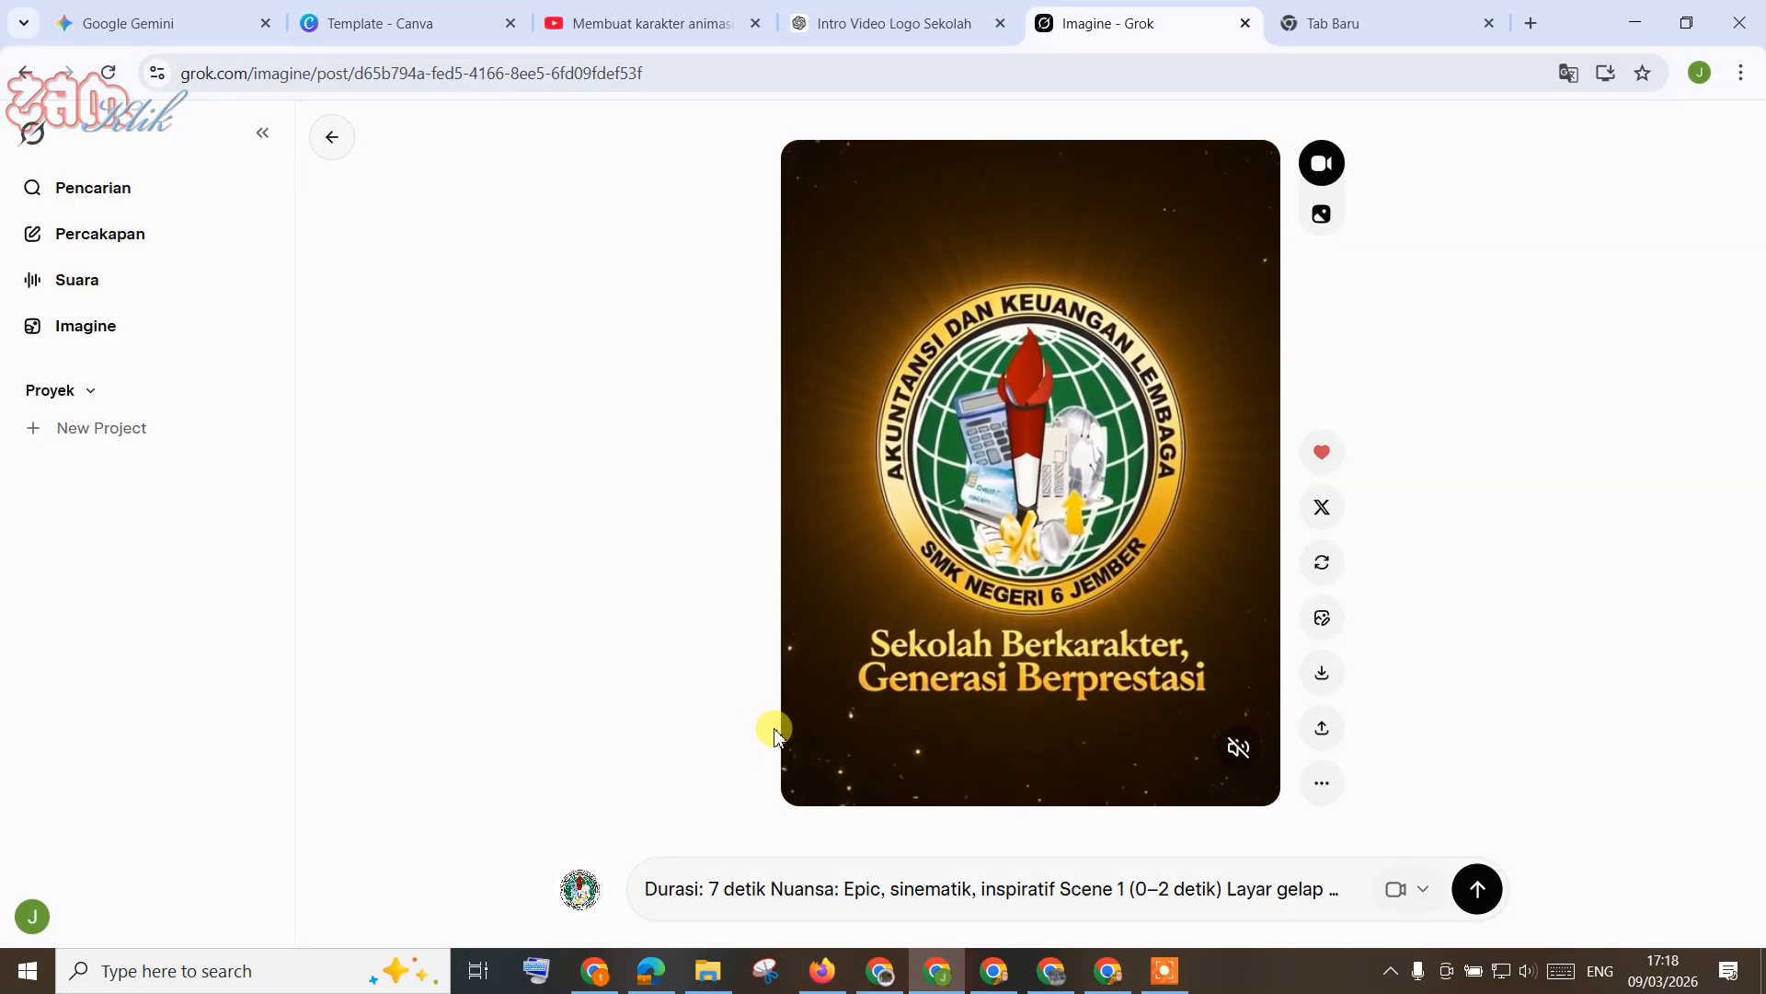
Step: Return to the saved Imagine gallery in Grok and attach the downloaded 1920 x 1080 logo image to the empty prompt
click(582, 887)
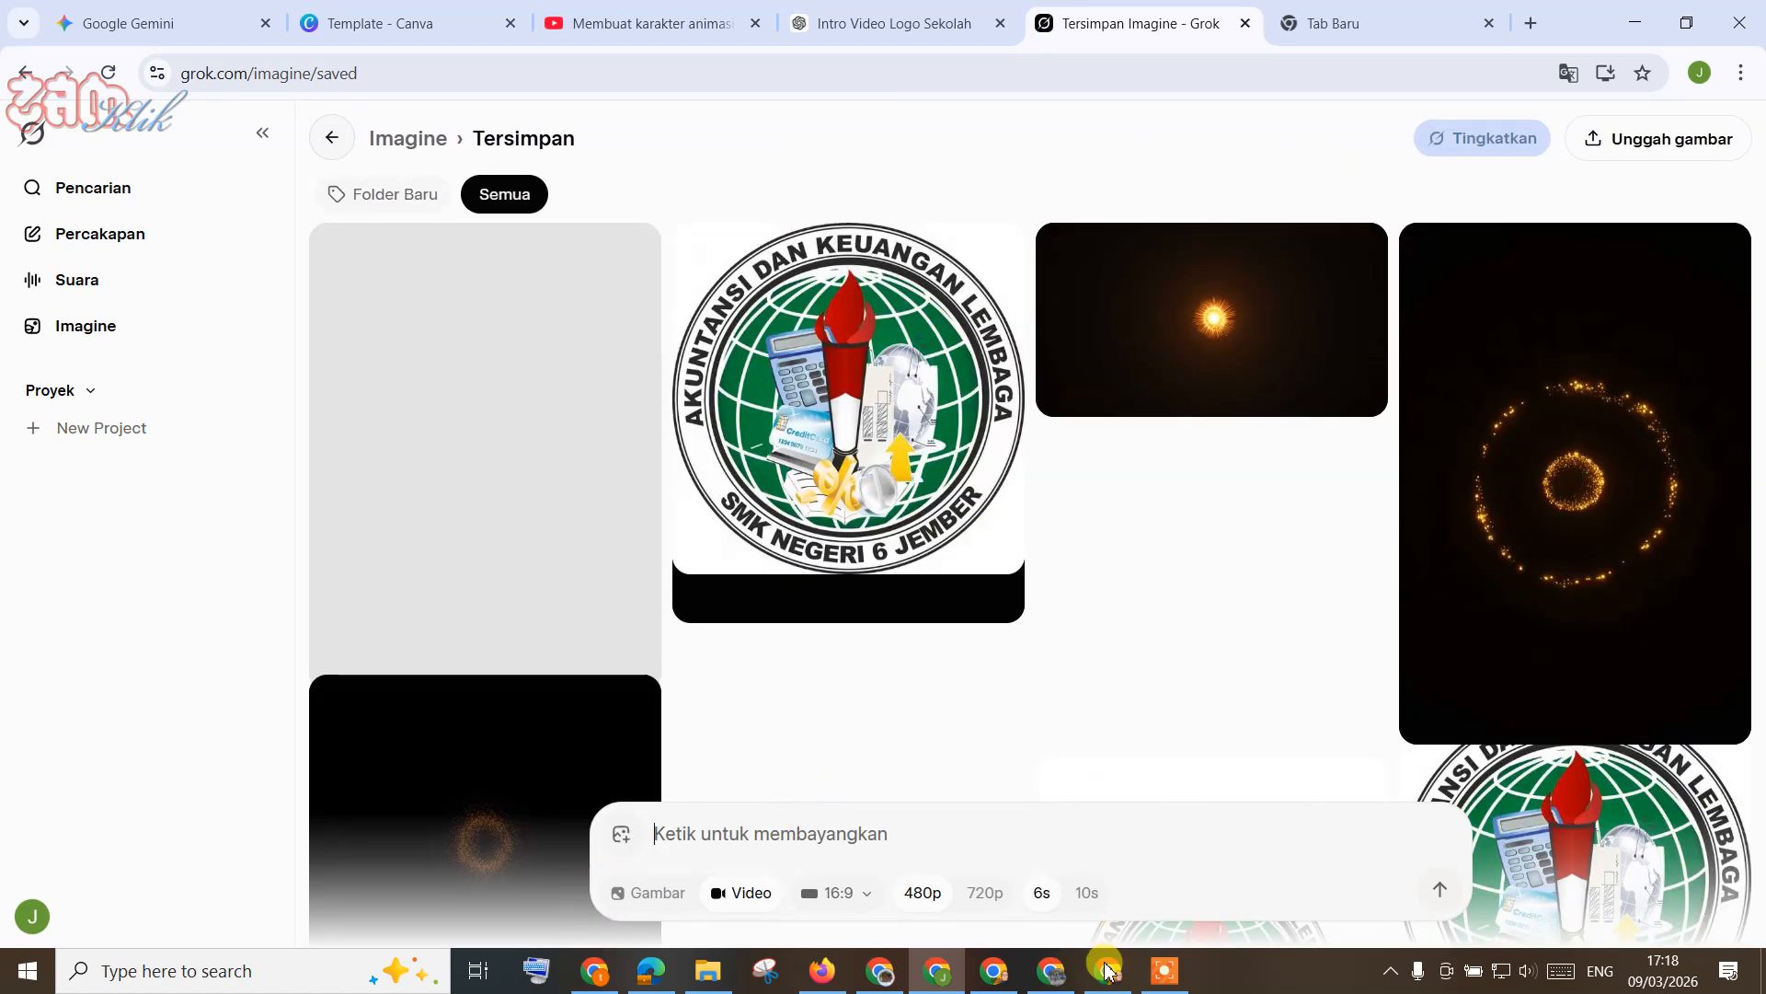
mouse_move(1053, 982)
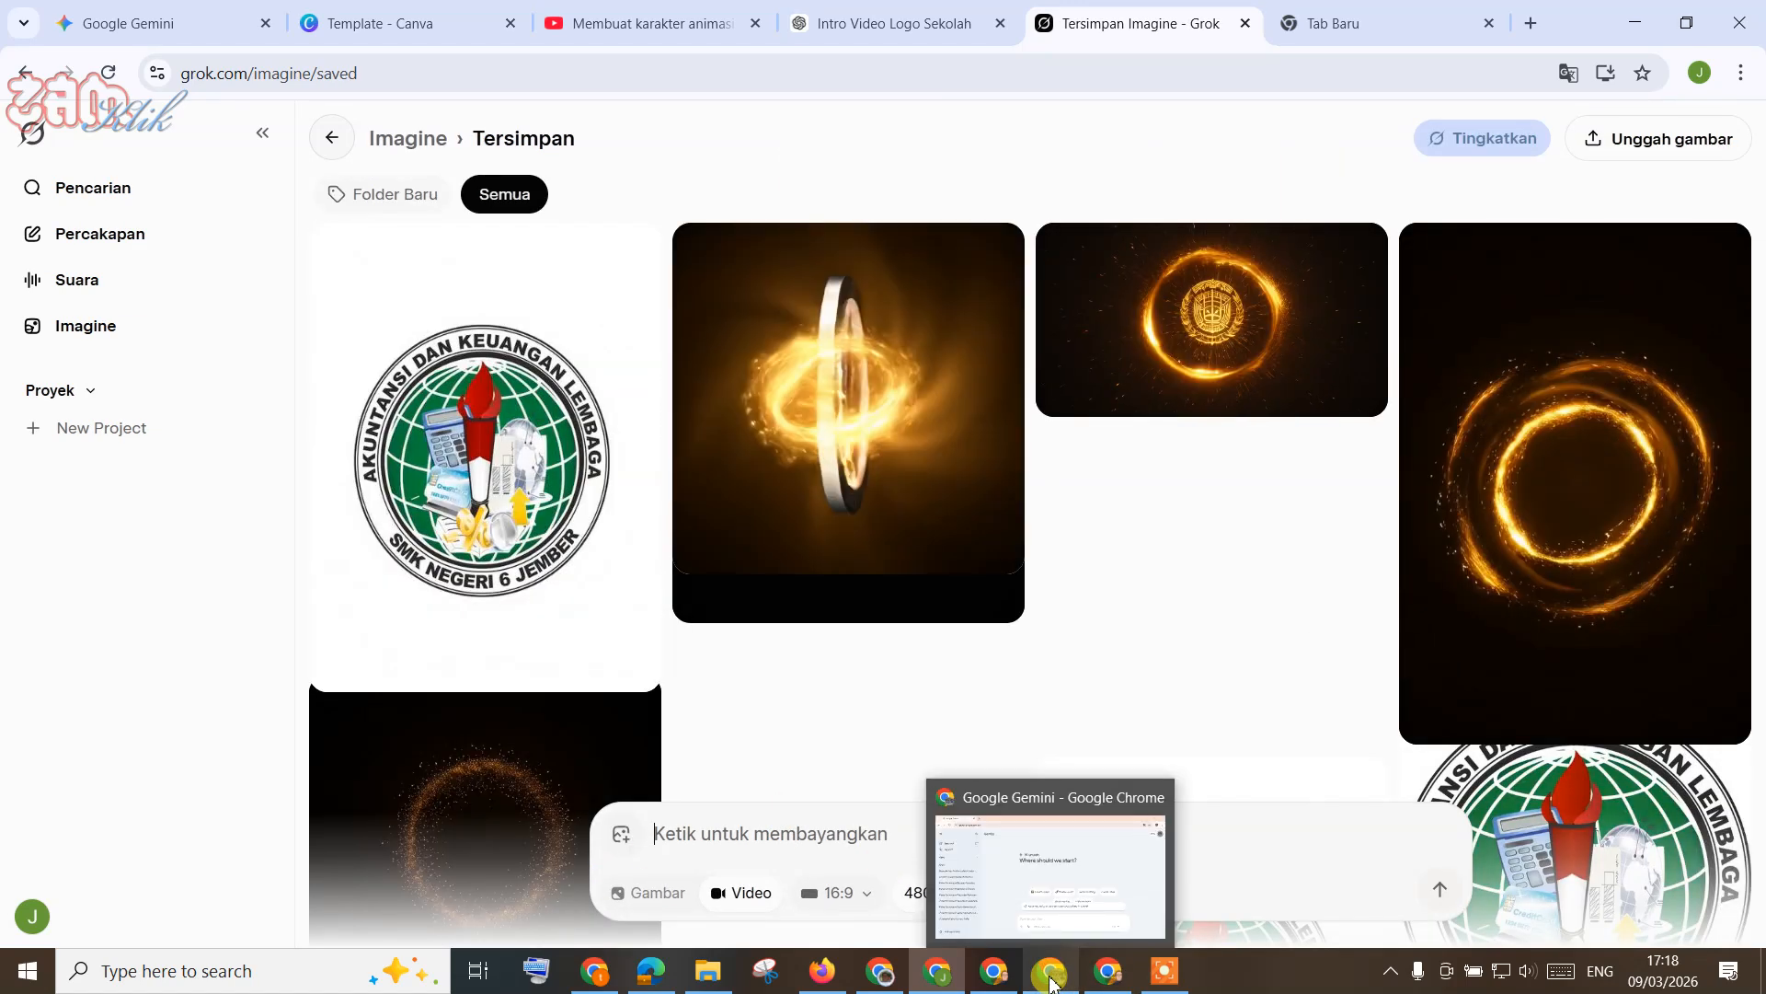
click(1052, 974)
drag(1496, 198, 937, 891)
drag(944, 968, 861, 521)
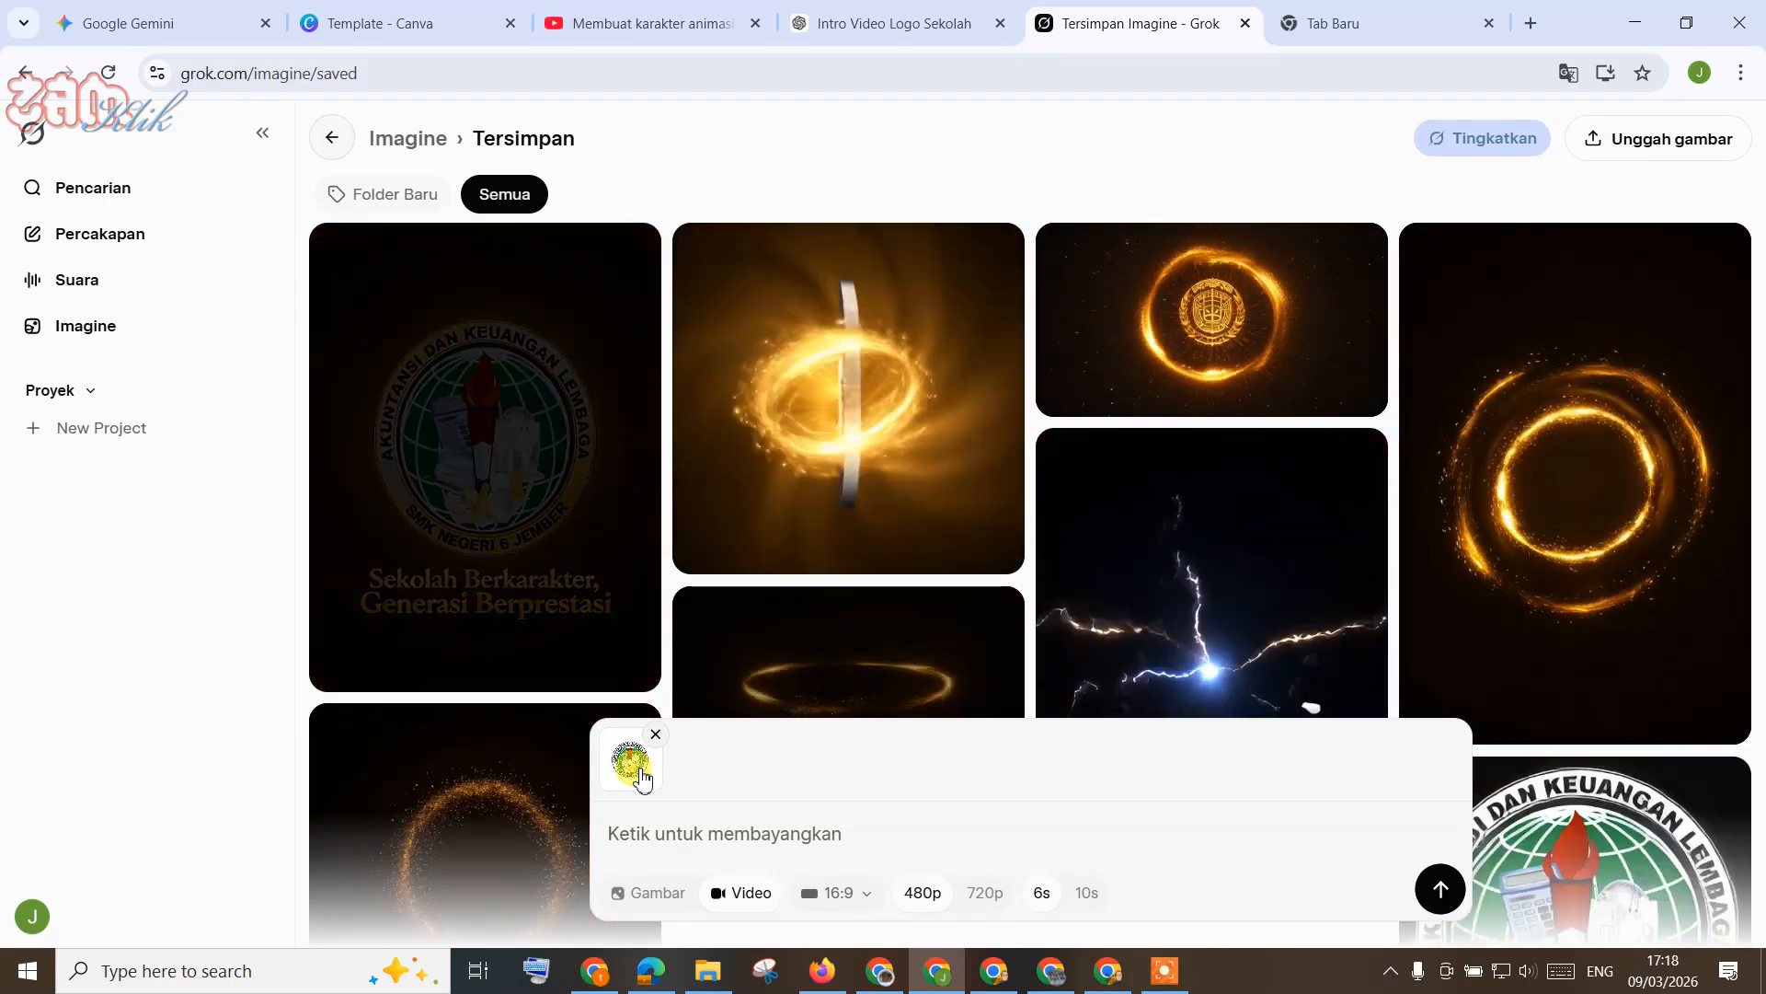
Step: Paste the full scene concept, generate a 16:9, 480p, 6-second video from the attached logo, and listen to the result
click(671, 820)
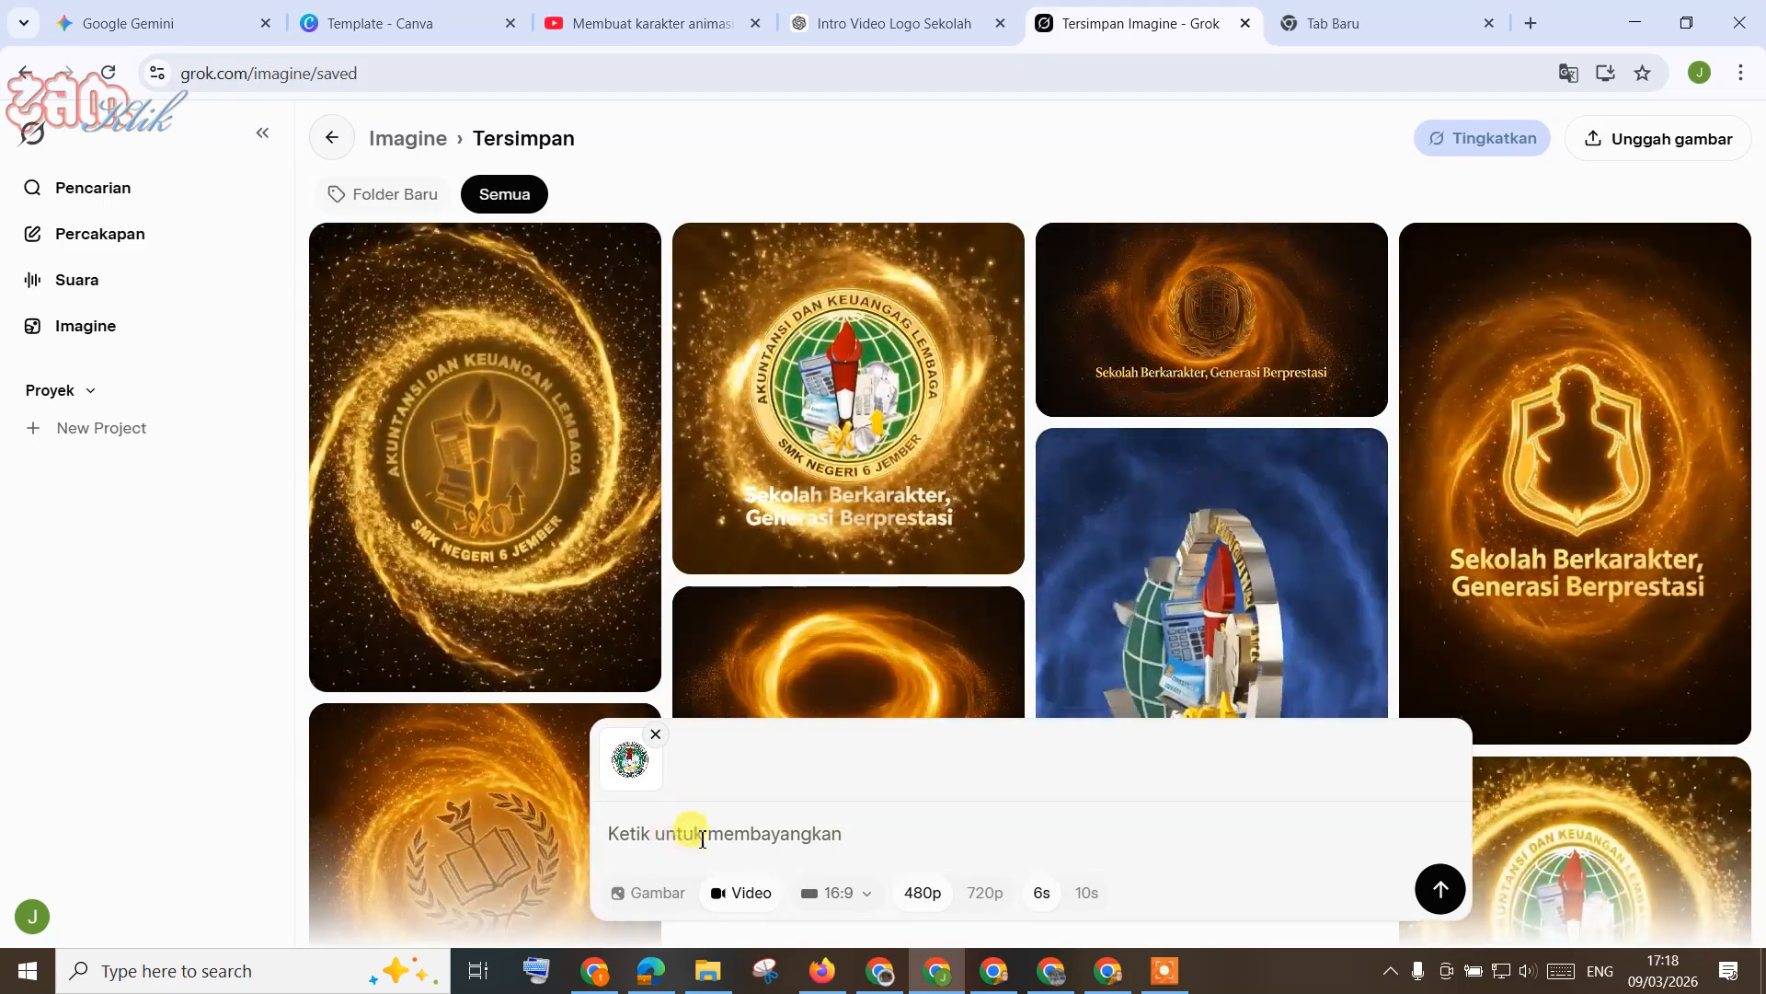
key(ctrl+v)
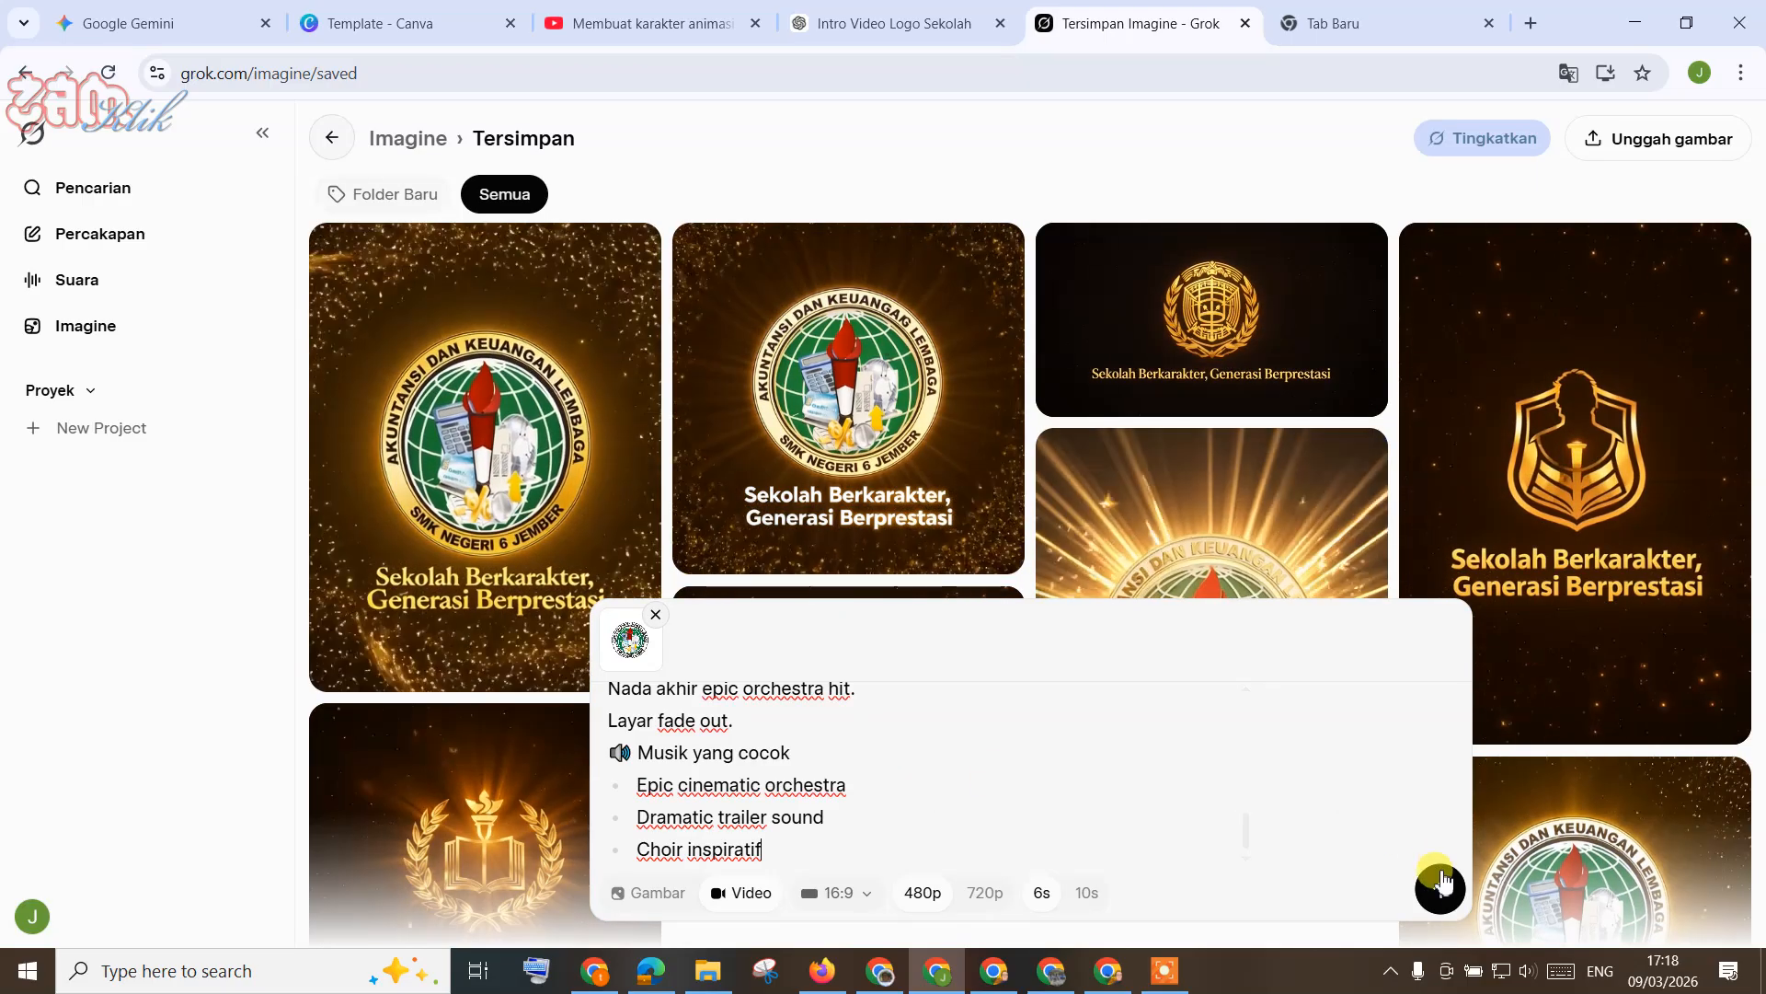
click(1441, 886)
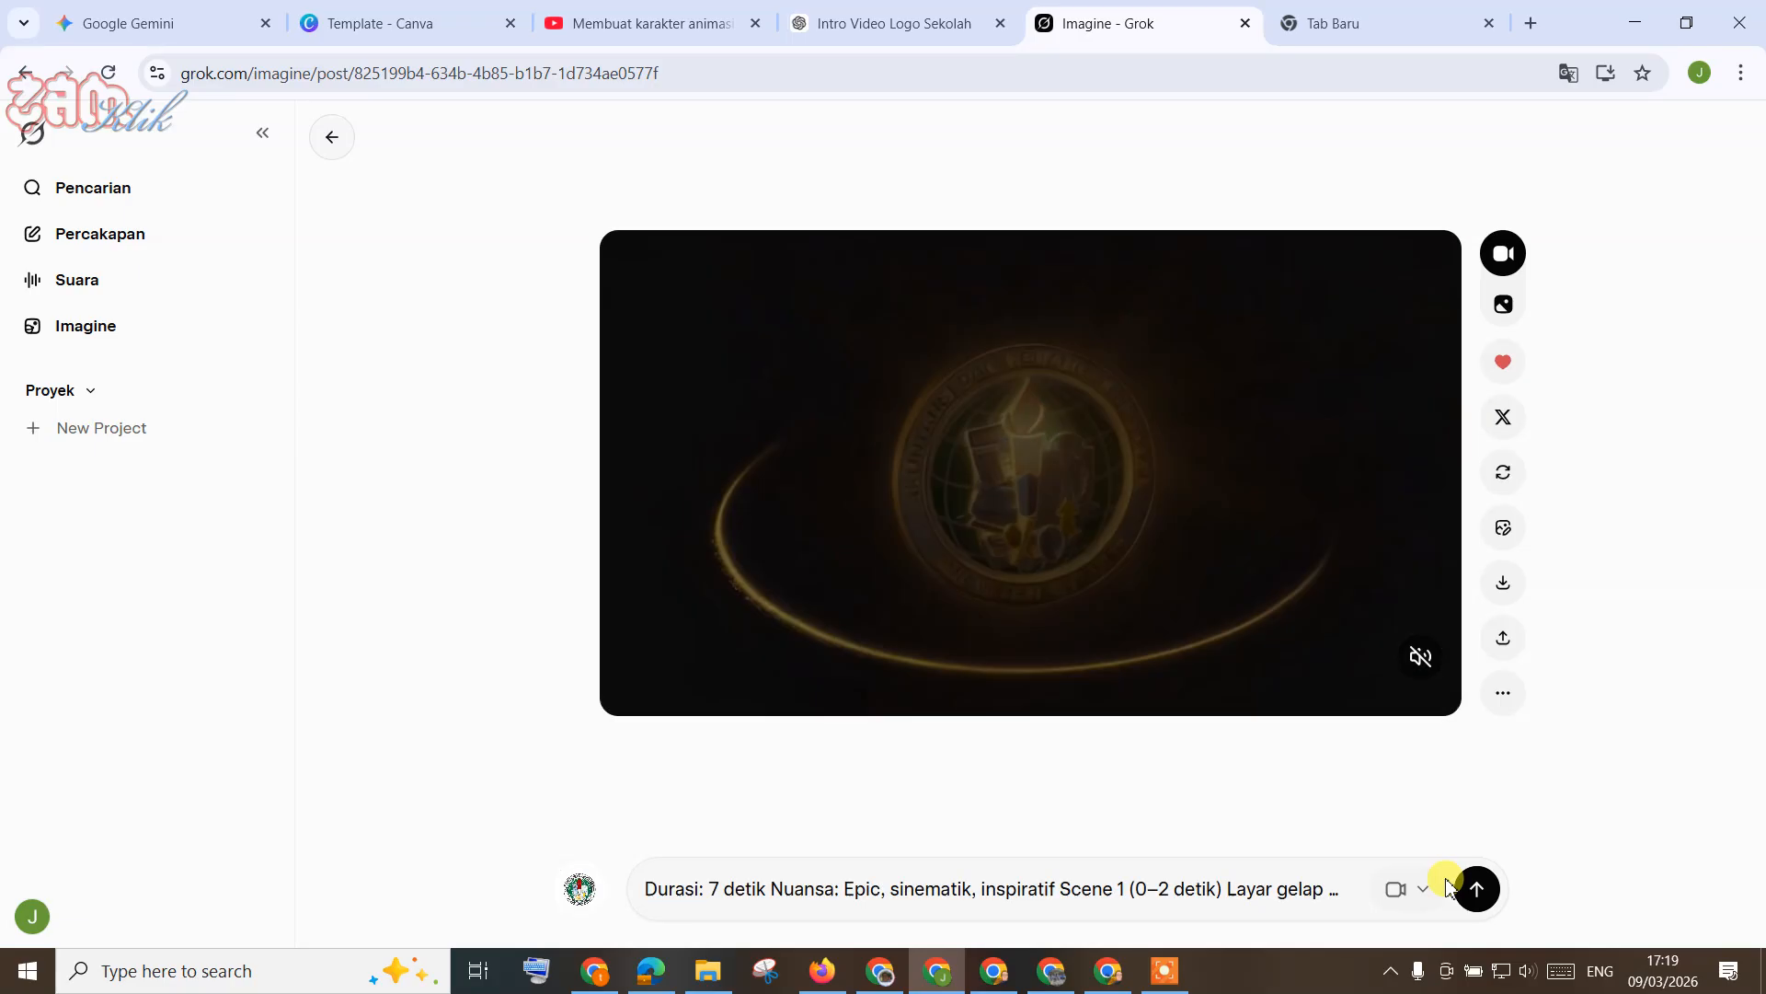
click(1420, 657)
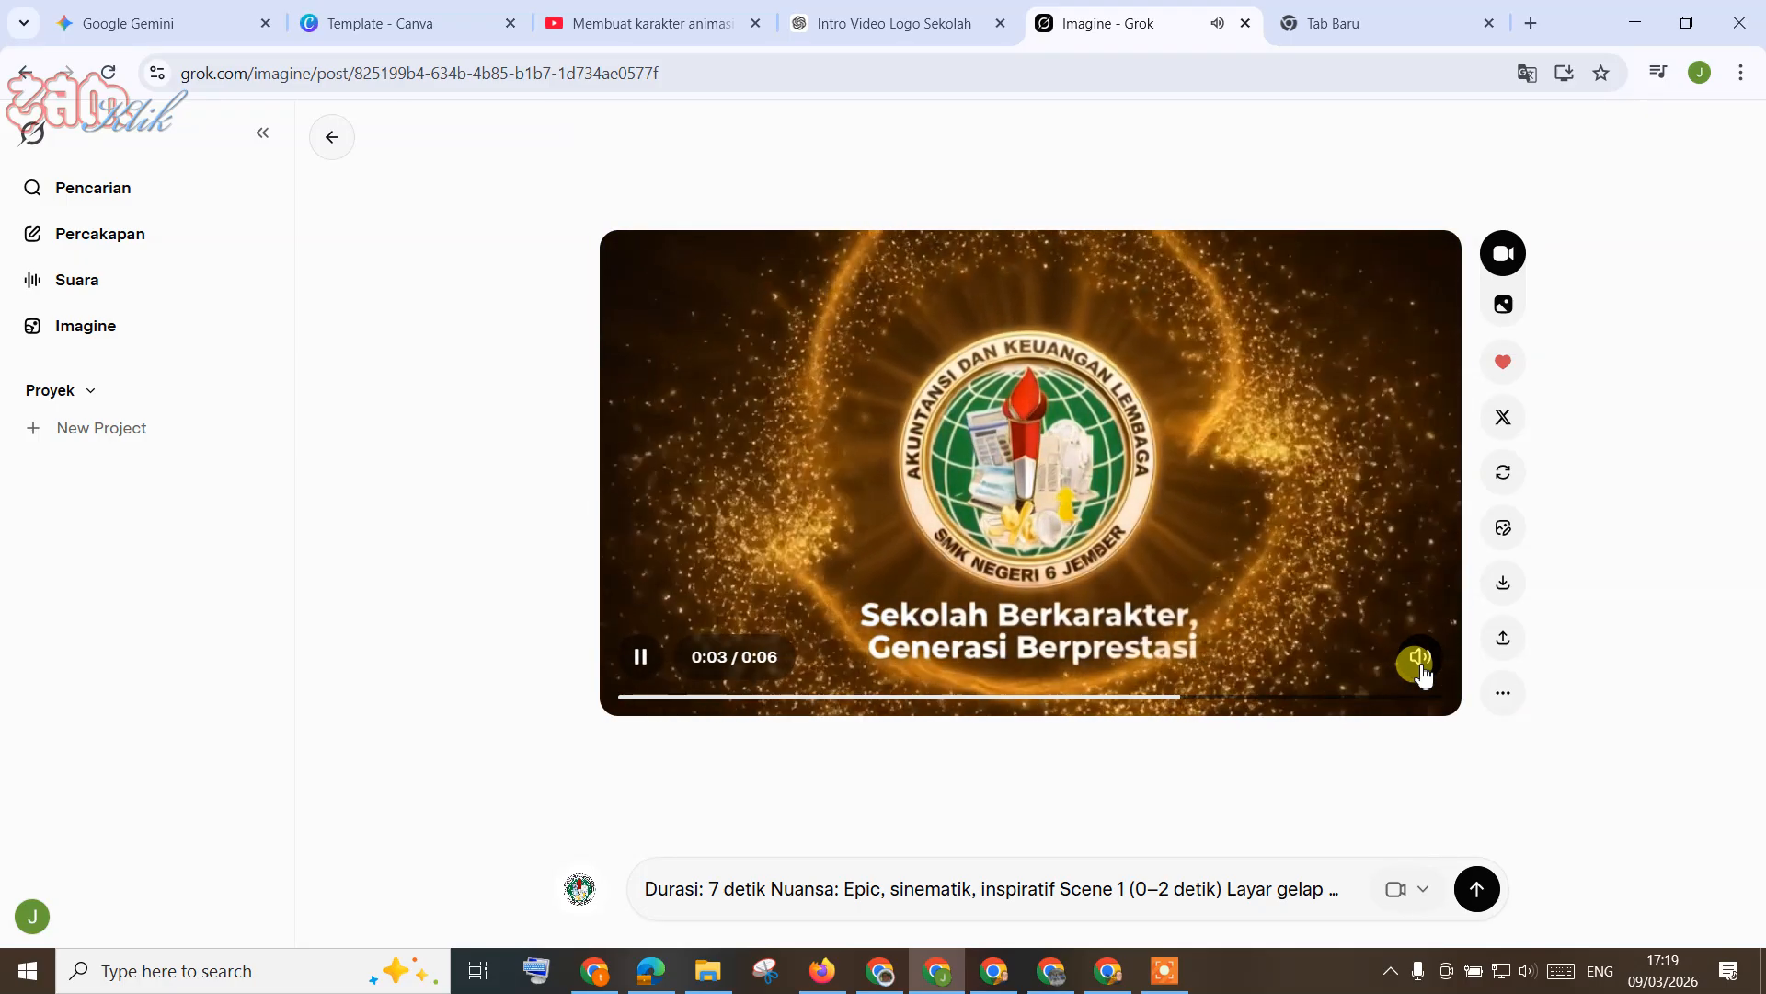
click(1419, 659)
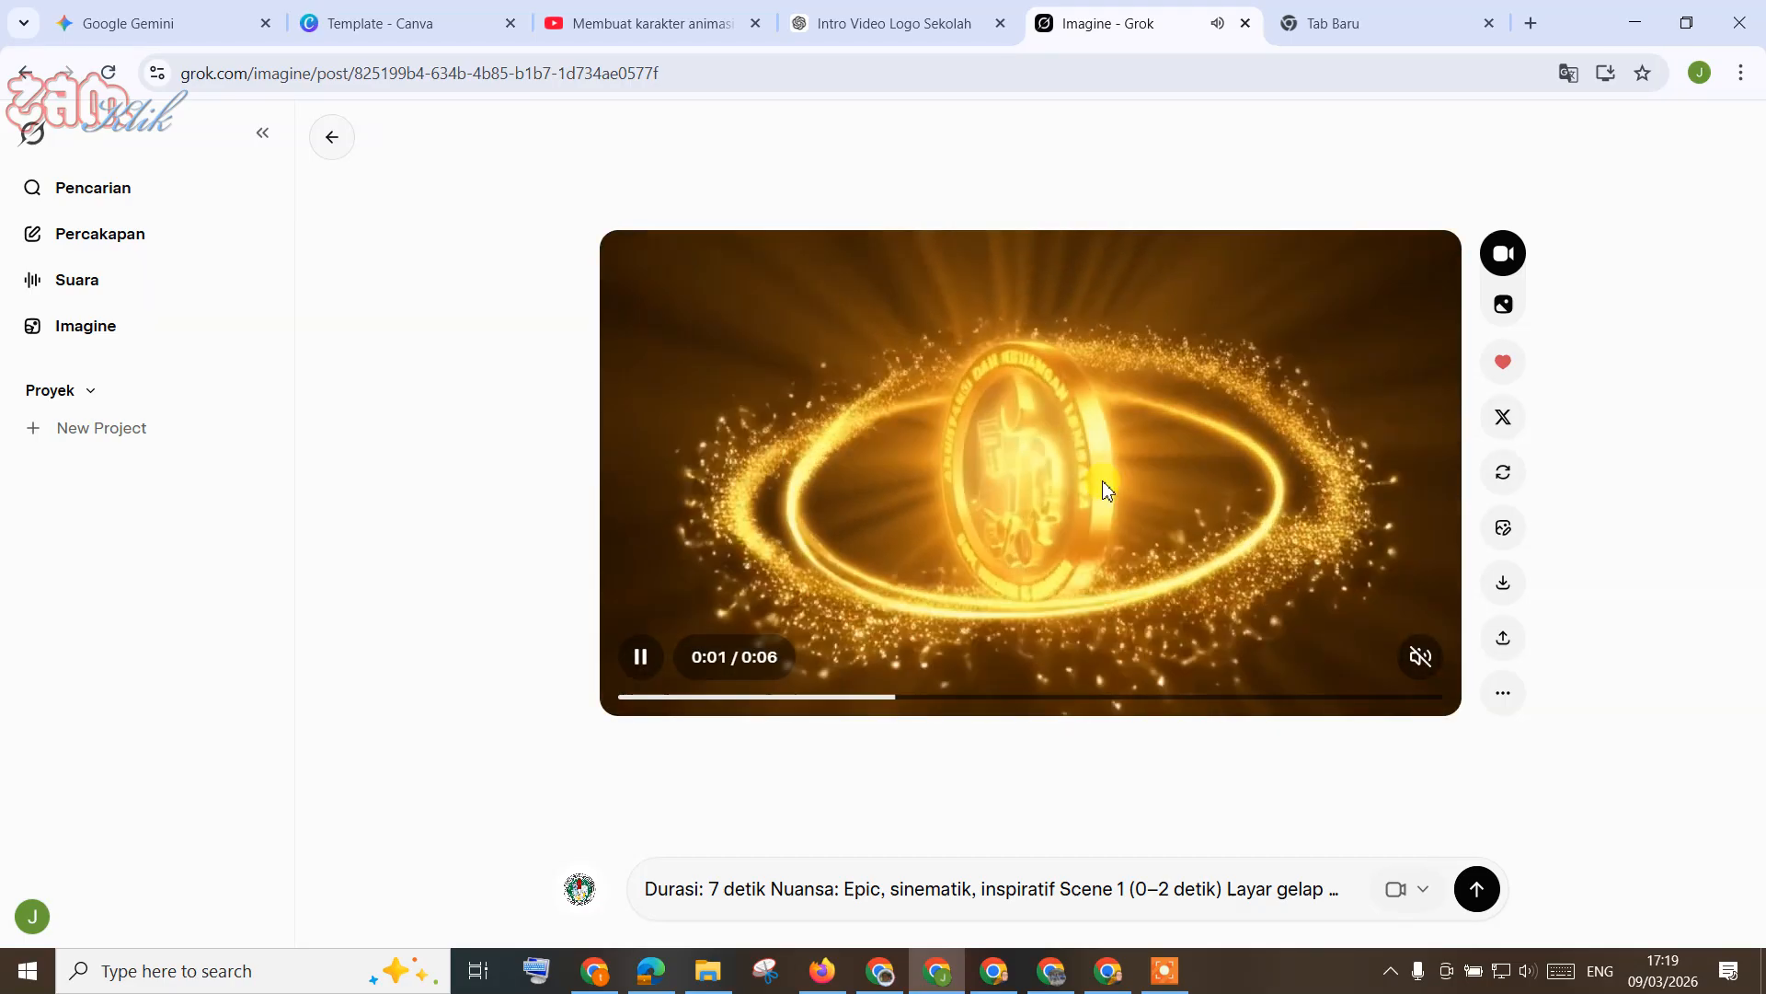
Step: In ChatGPT, copy the 3D cinematic superhero-style script from the Durasi line through the closing scene's last line
click(878, 23)
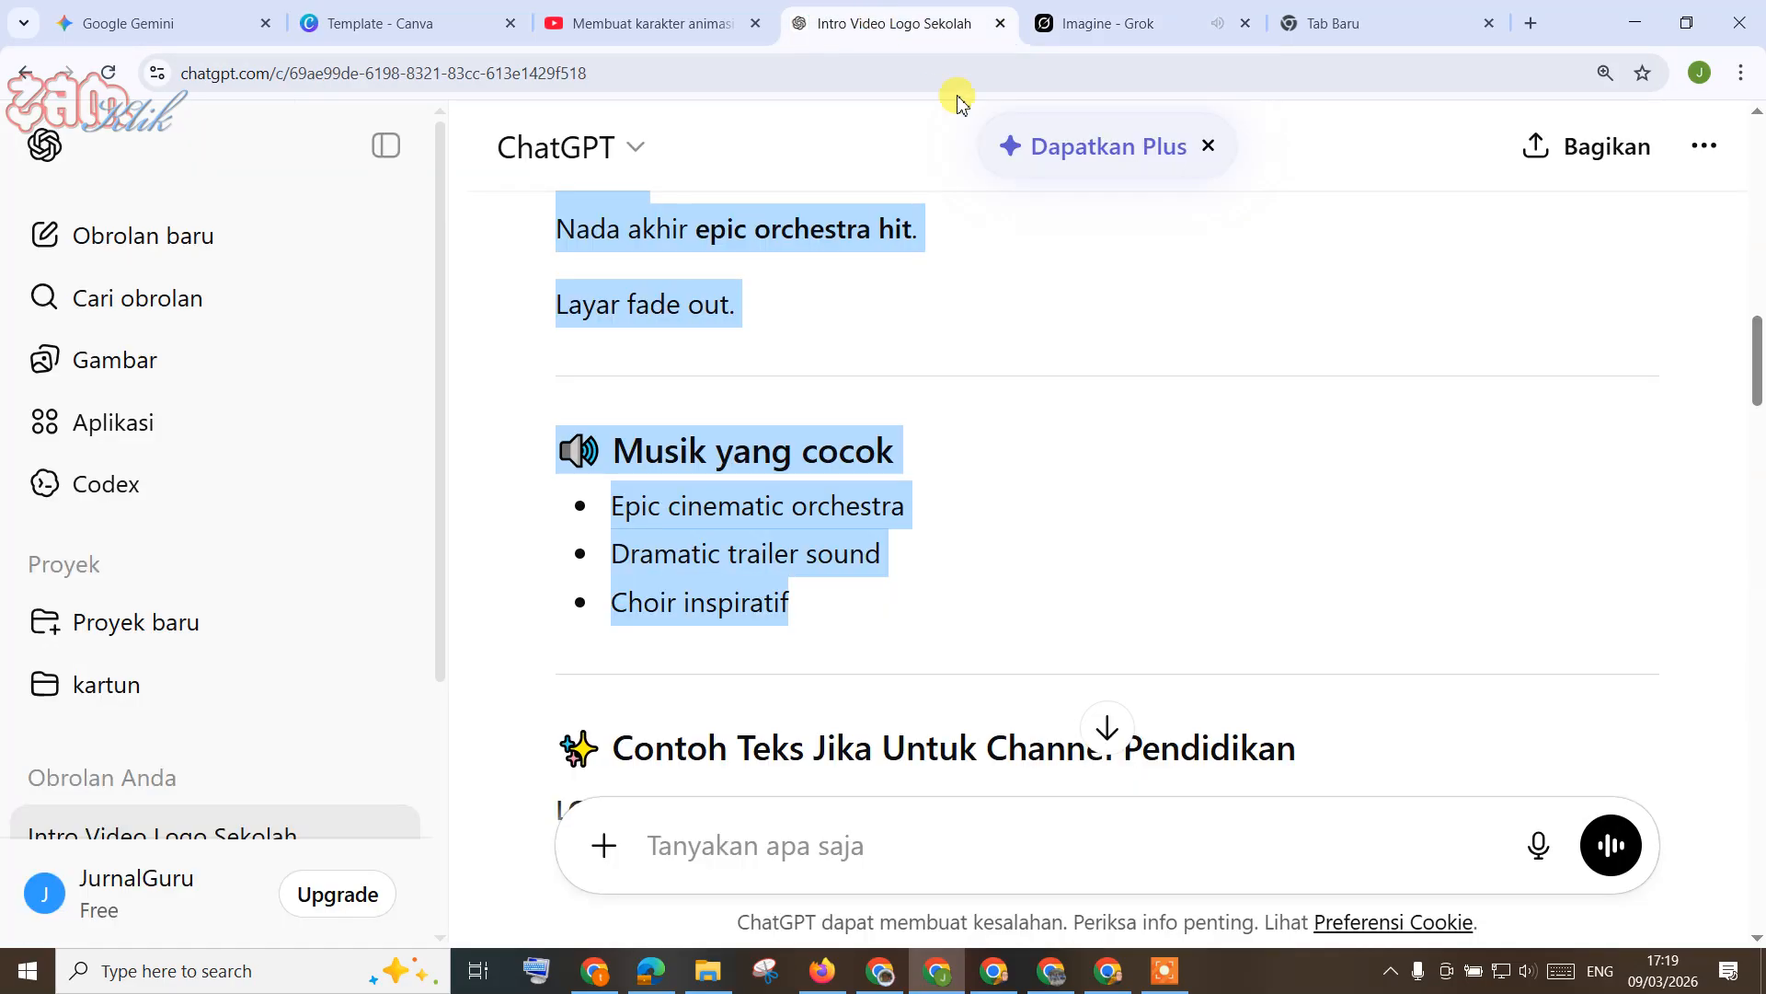
scroll(1082, 333, down, 6)
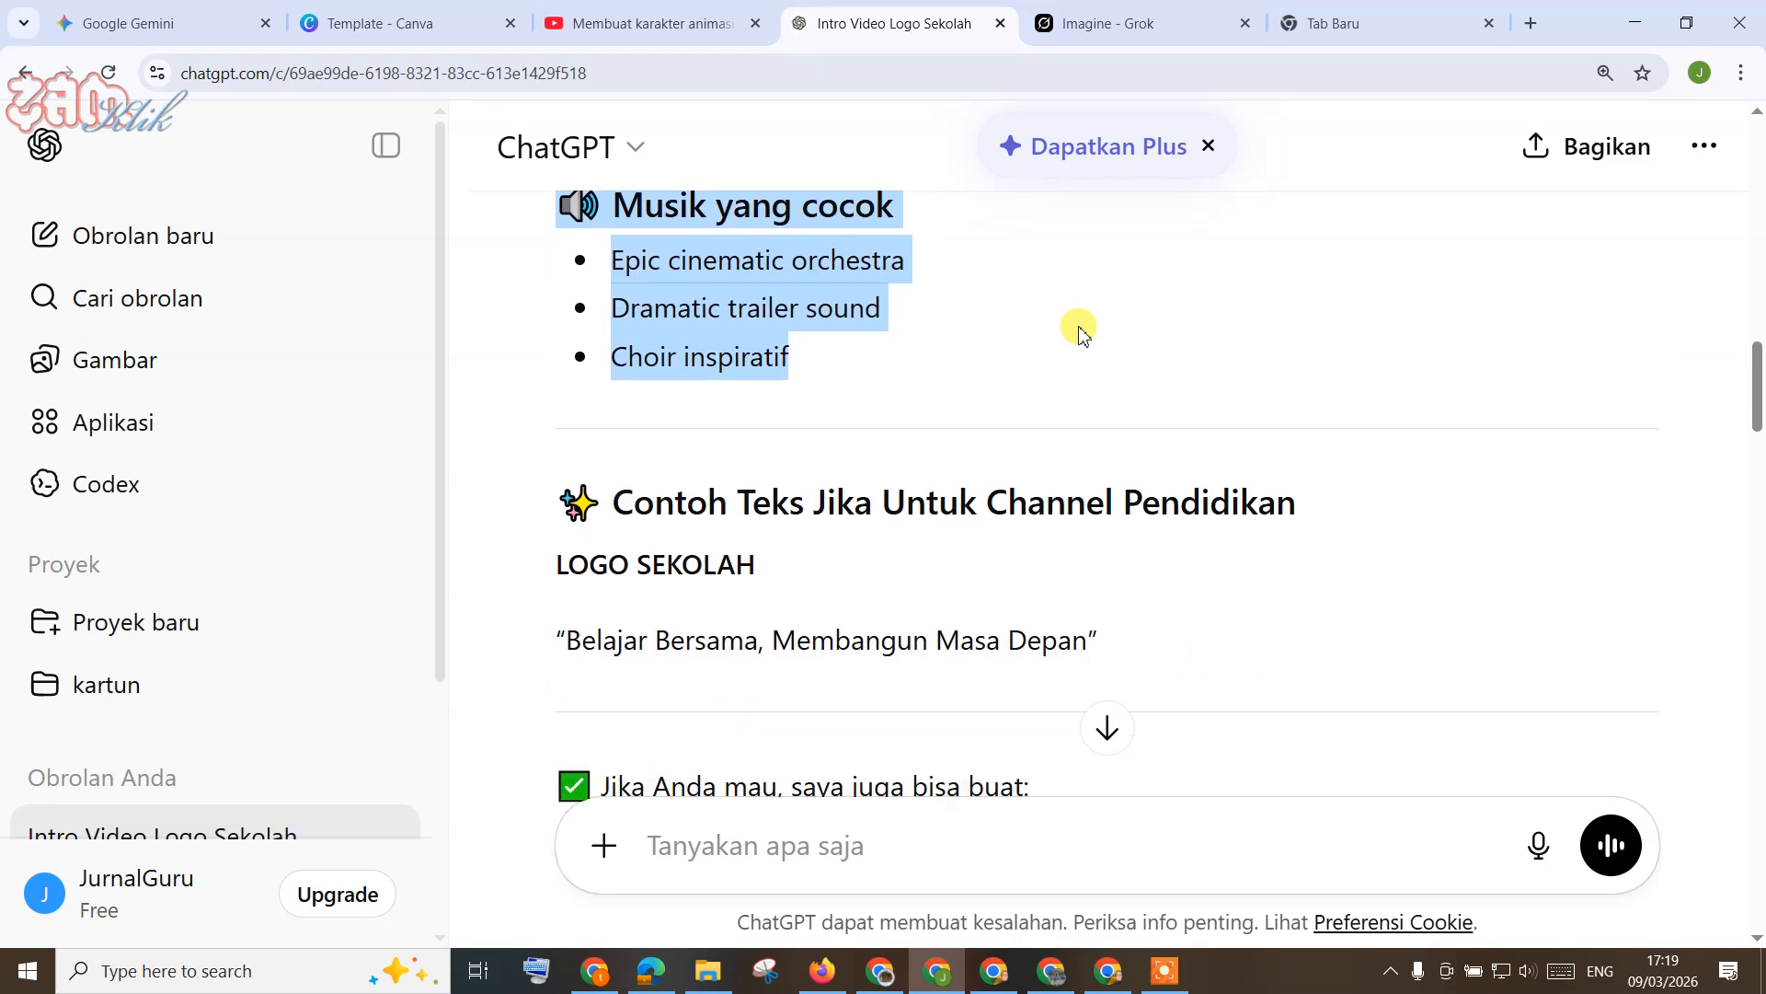
scroll(1082, 333, down, 5)
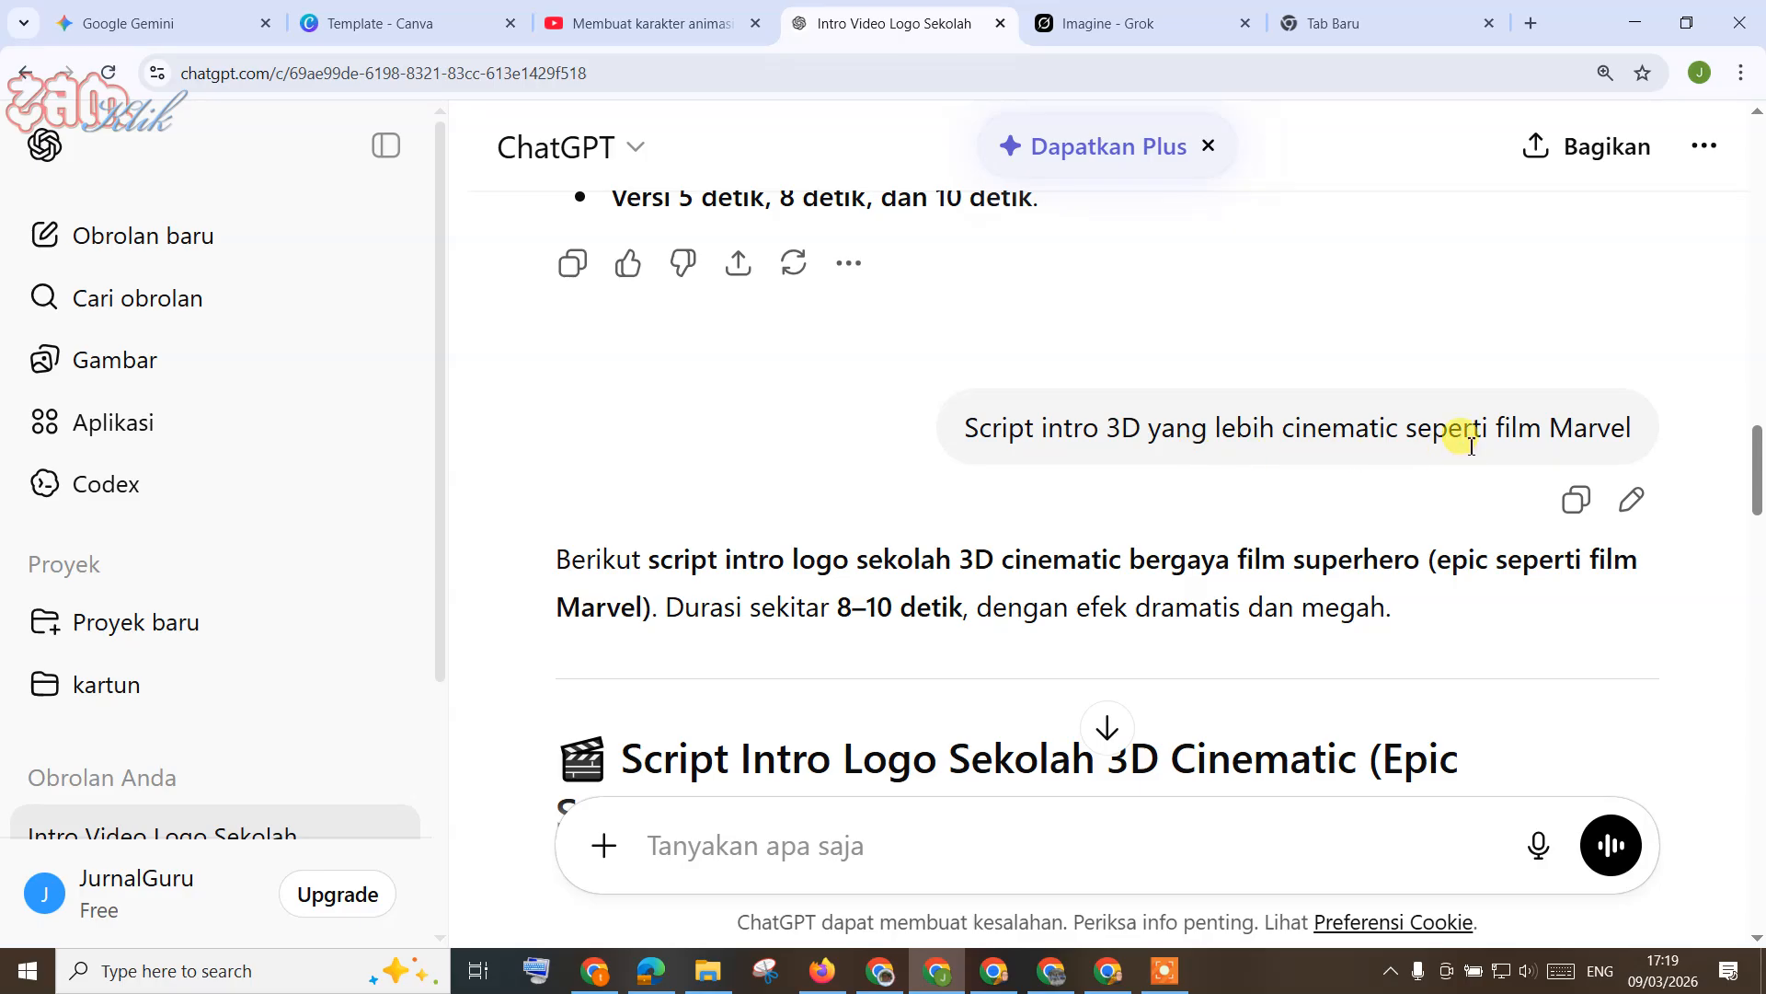
scroll(1095, 460, down, 1)
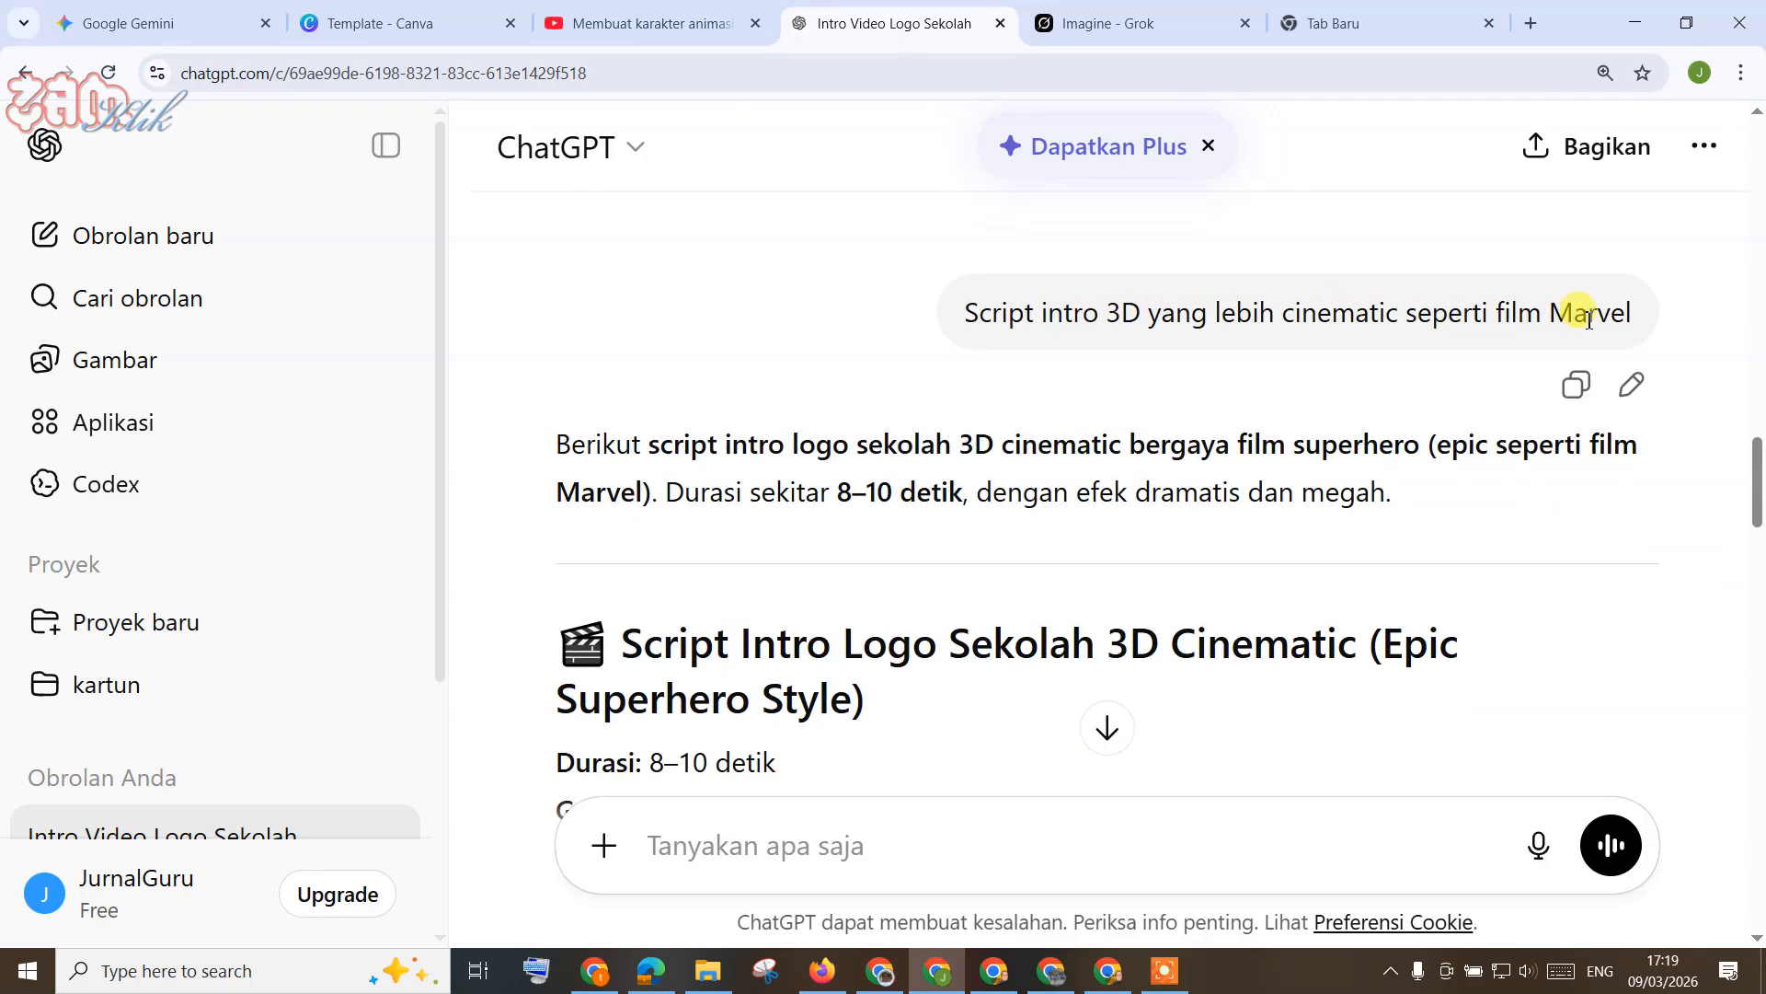
scroll(820, 521, down, 6)
scroll(736, 442, up, 2)
scroll(625, 442, up, 1)
scroll(571, 460, down, 2)
scroll(566, 368, up, 2)
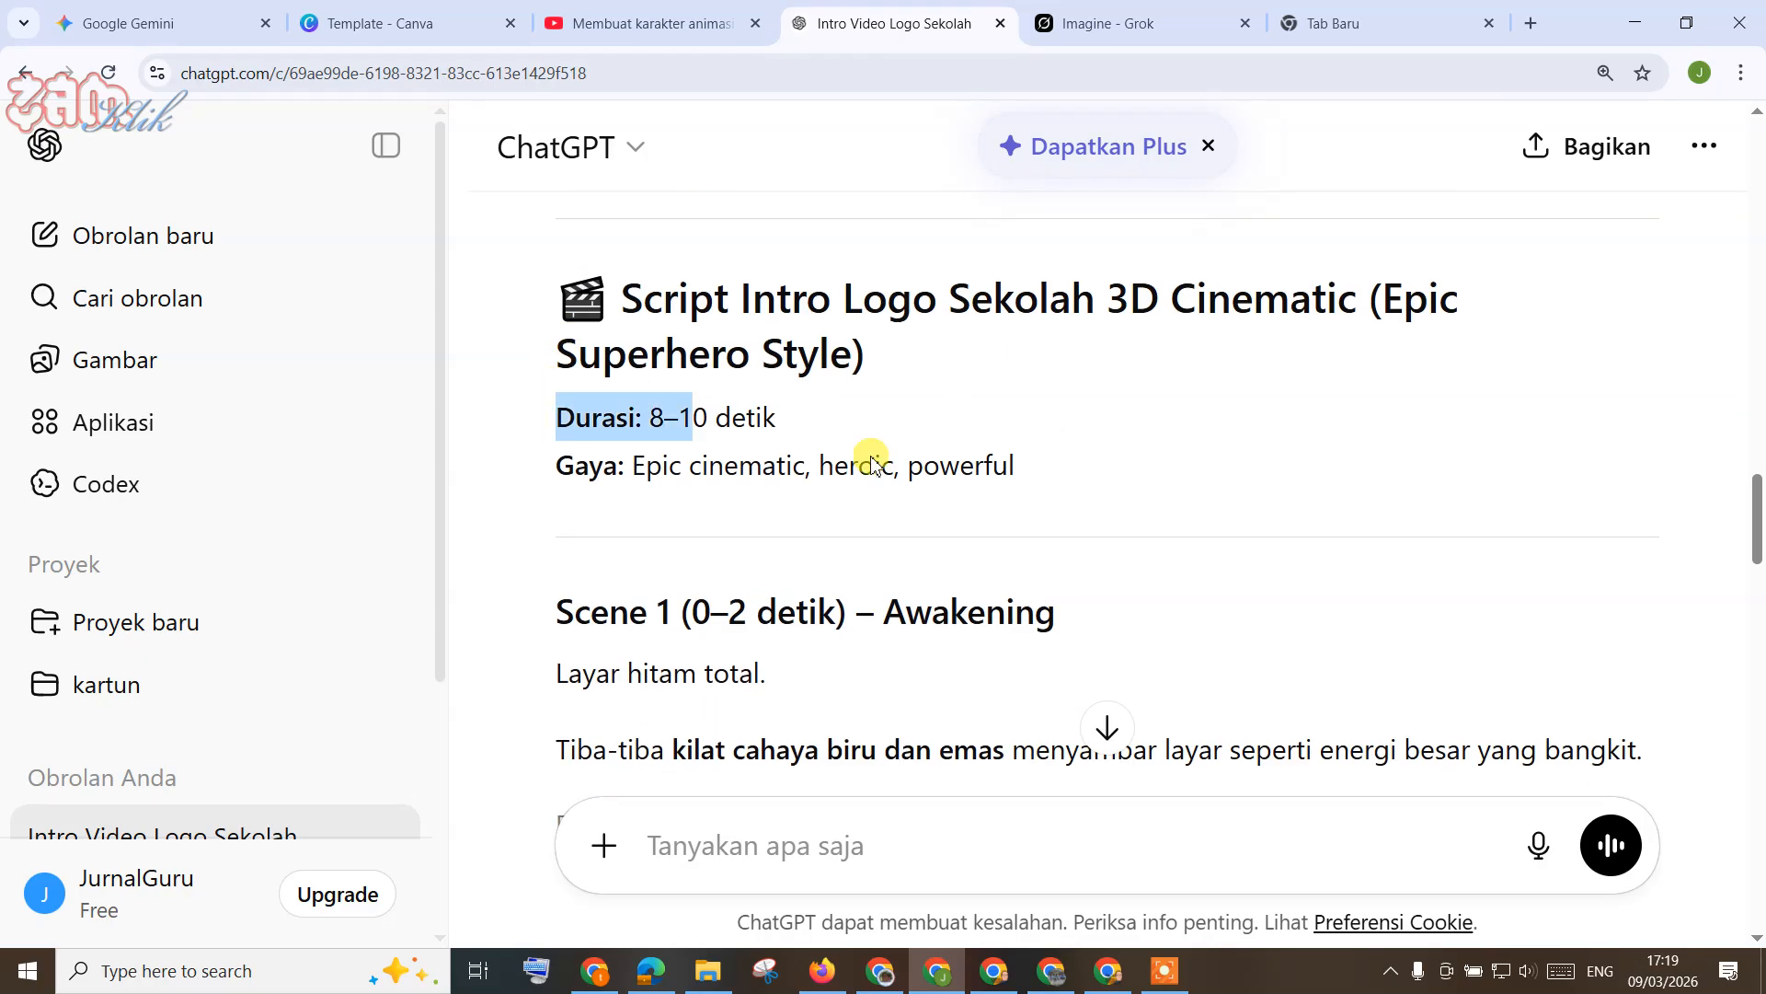
drag(719, 425, 1021, 478)
scroll(1171, 579, down, 15)
scroll(1114, 544, down, 10)
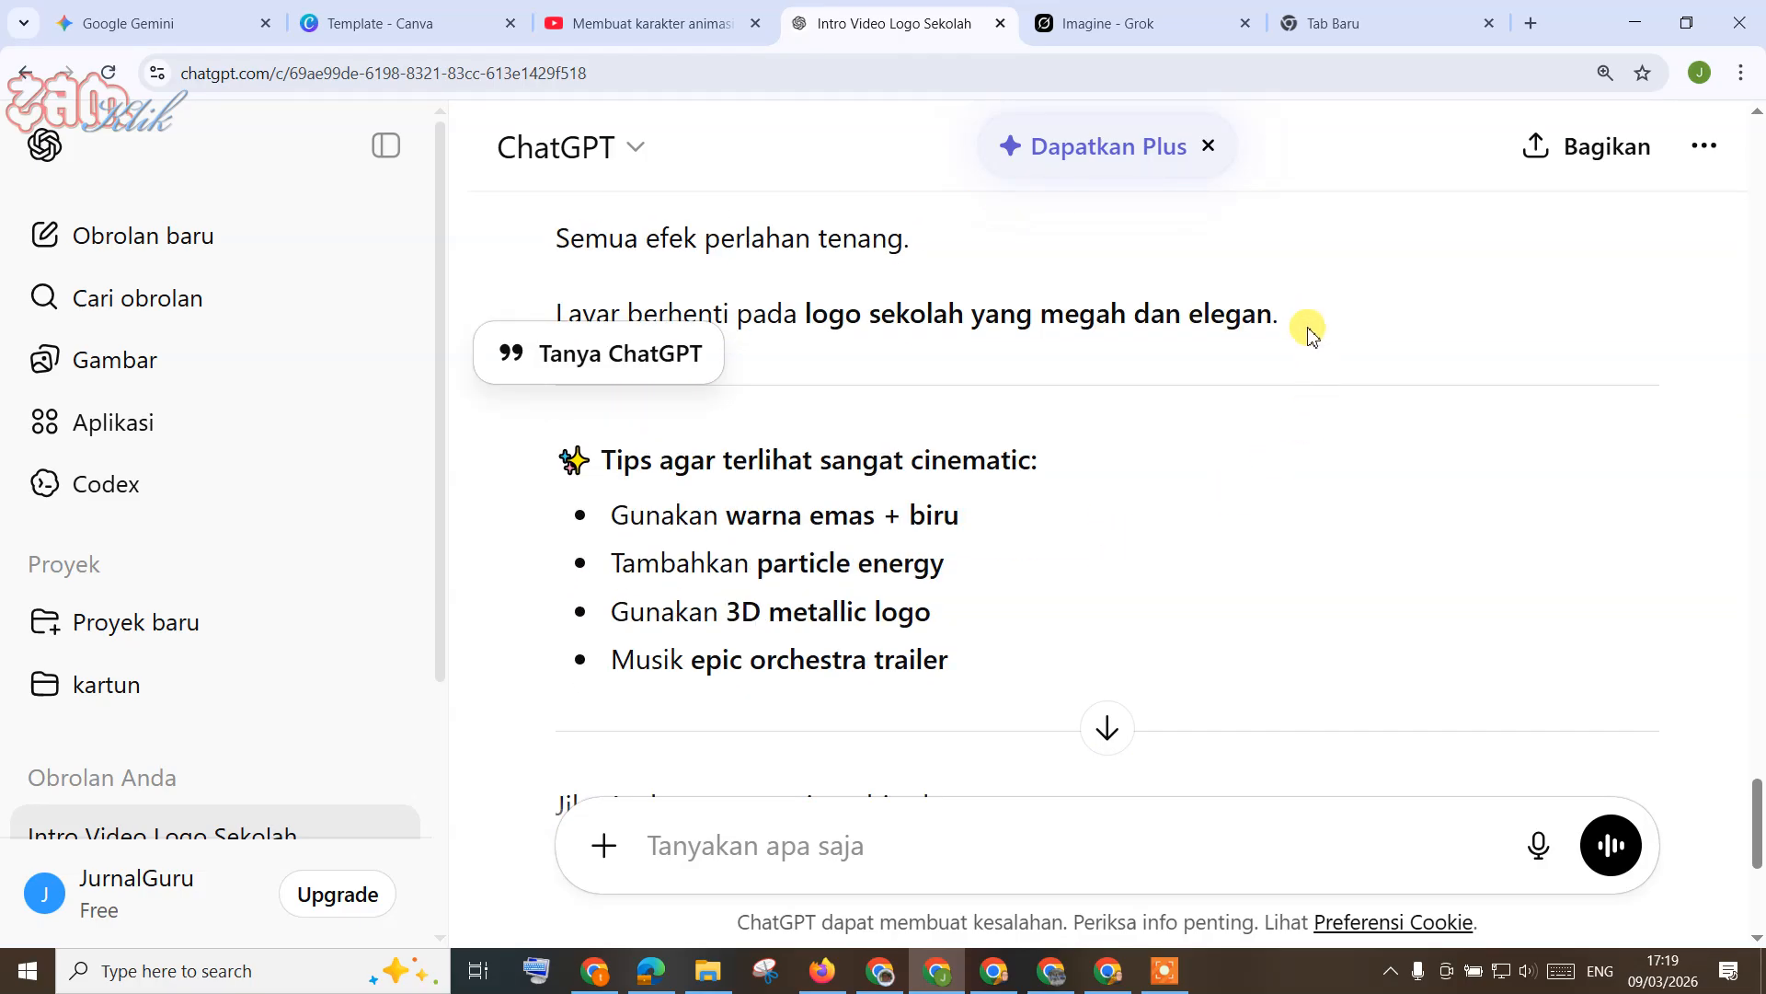
shift+click(1313, 335)
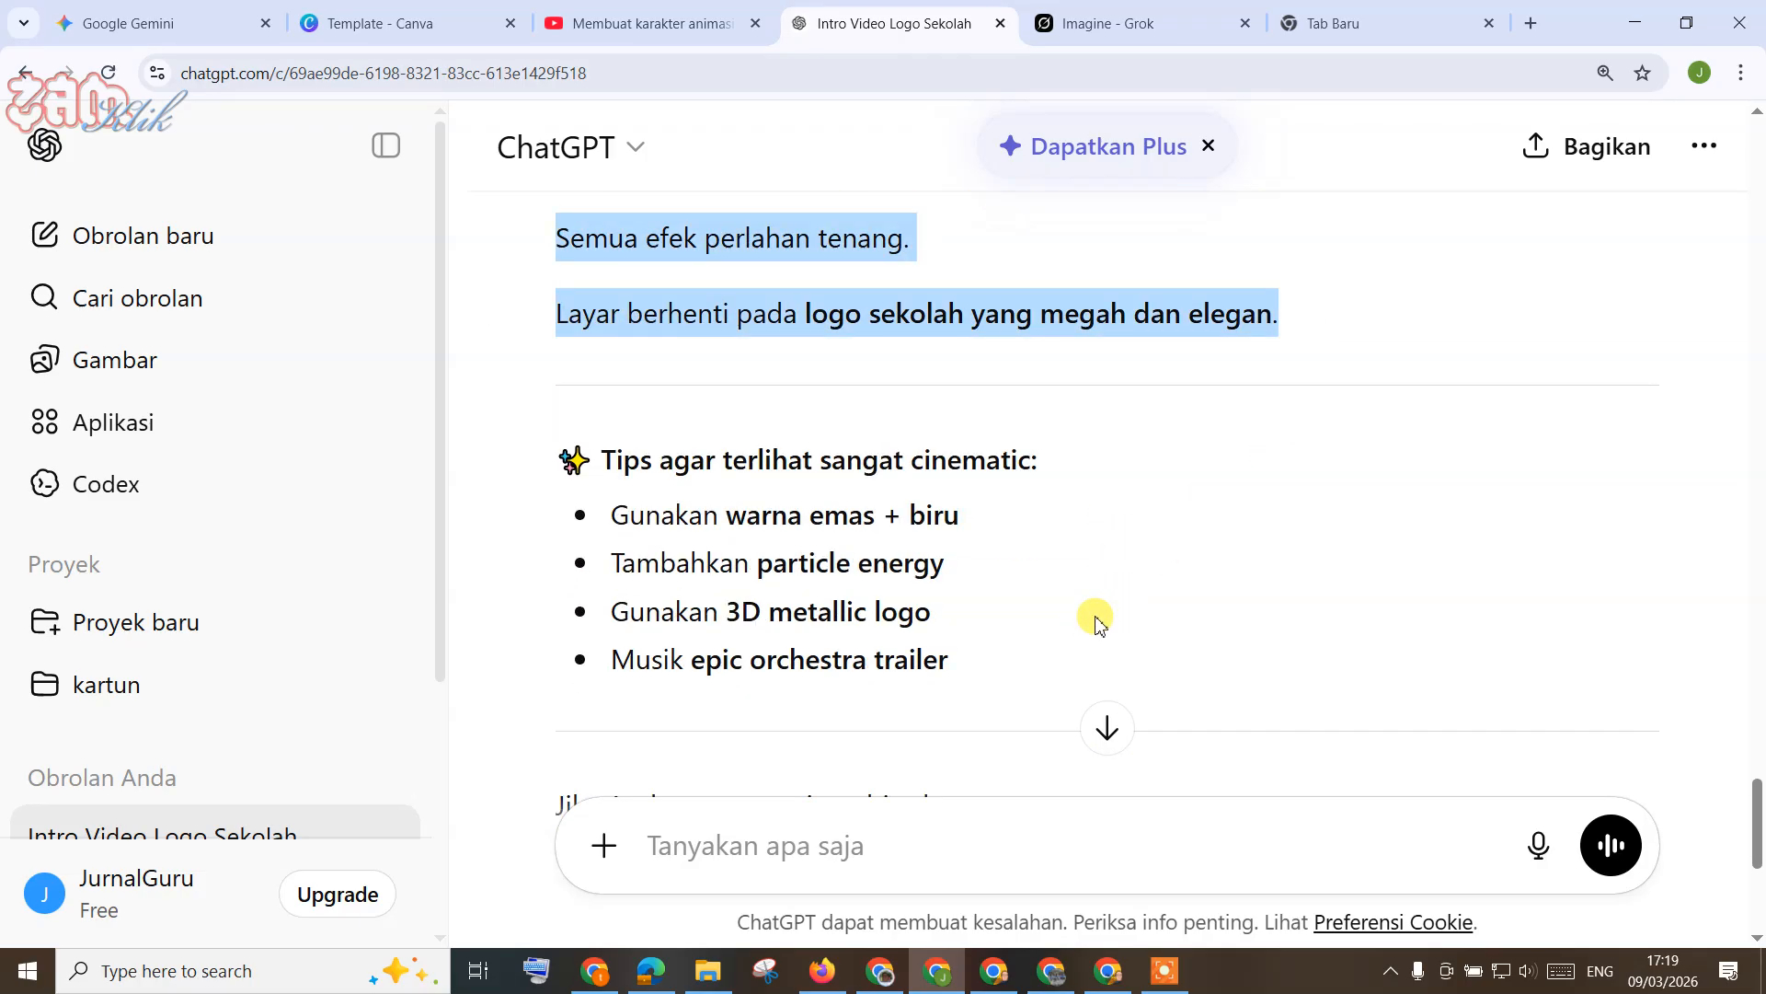
Step: Replace the Grok video prompt with the copied 3D cinematic script, generate a new video, and listen to it
click(1122, 28)
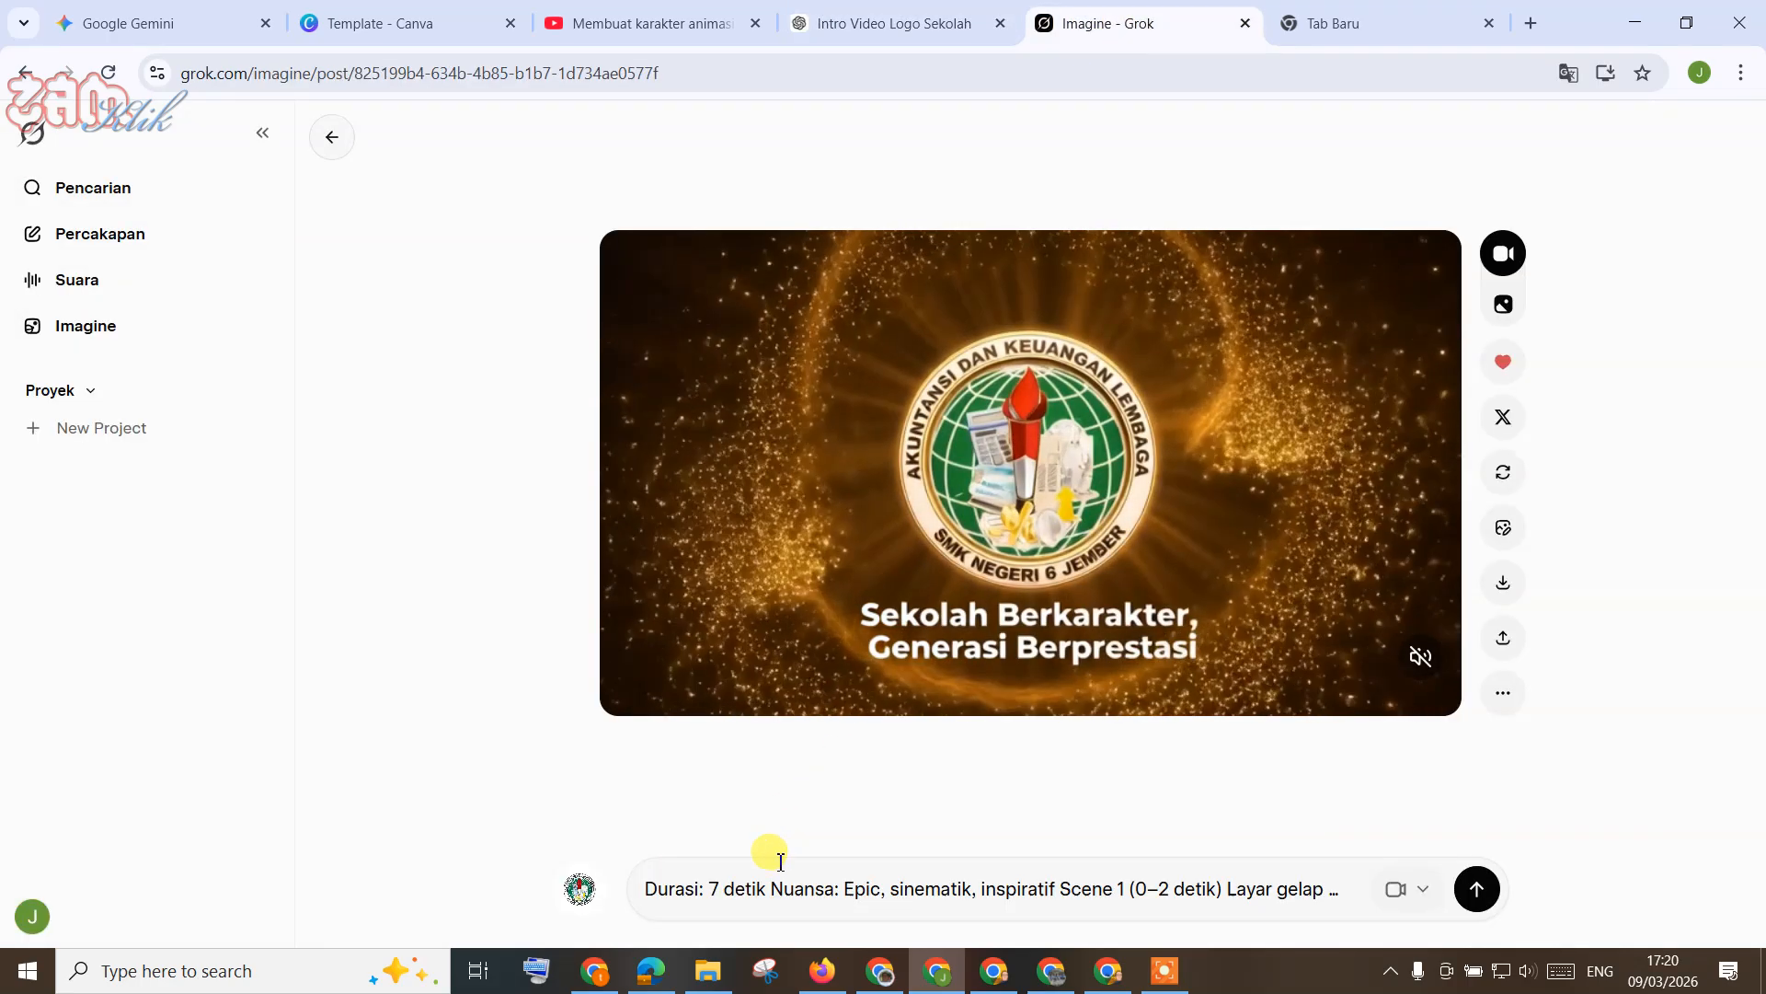
click(740, 875)
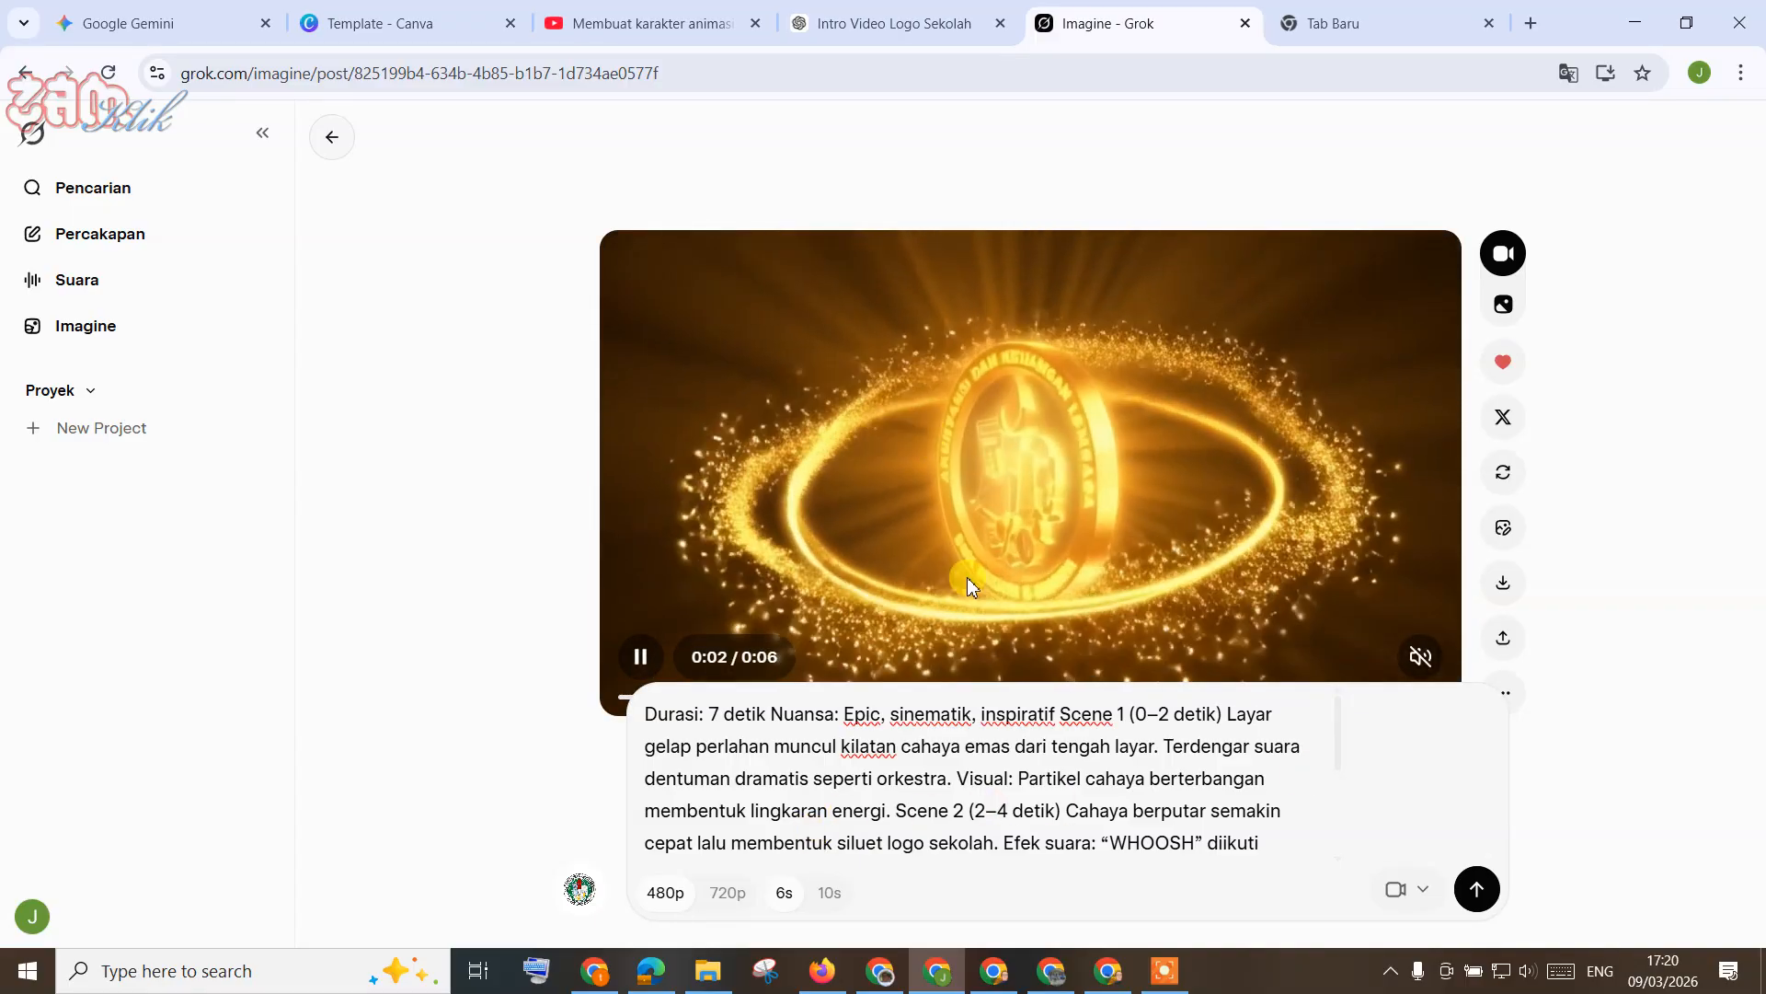
key(ctrl+a)
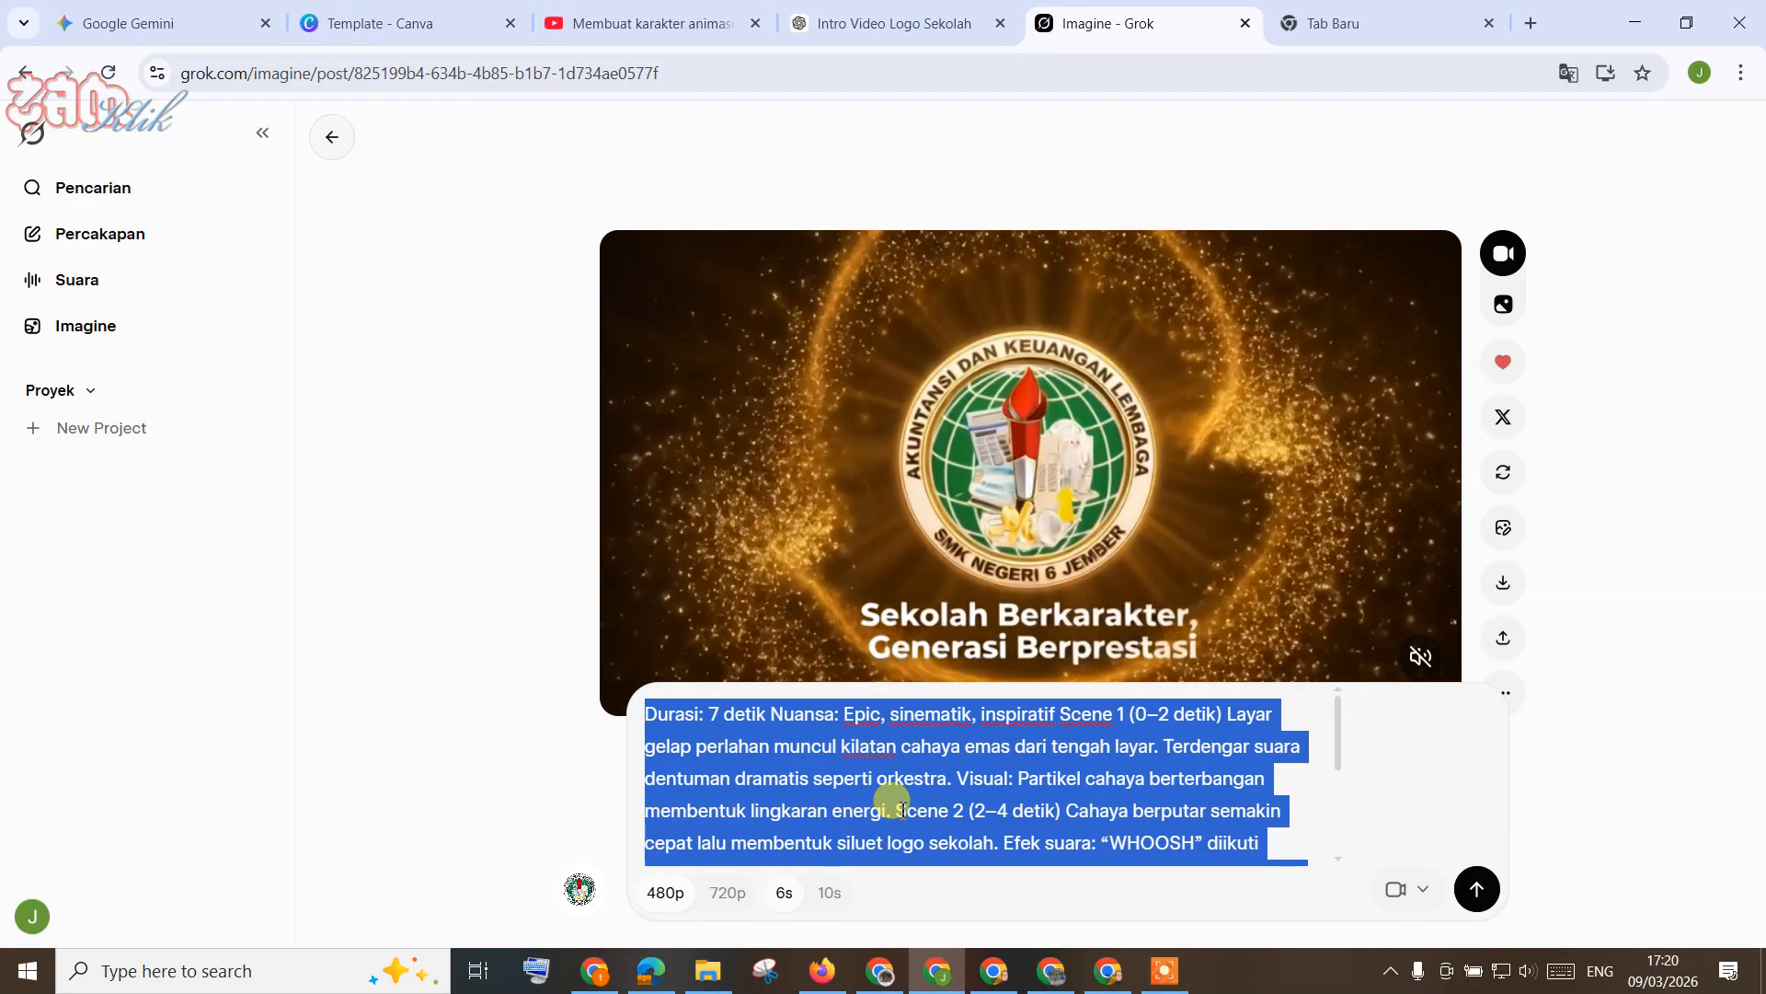
key(ctrl+v)
scroll(879, 768, up, 10)
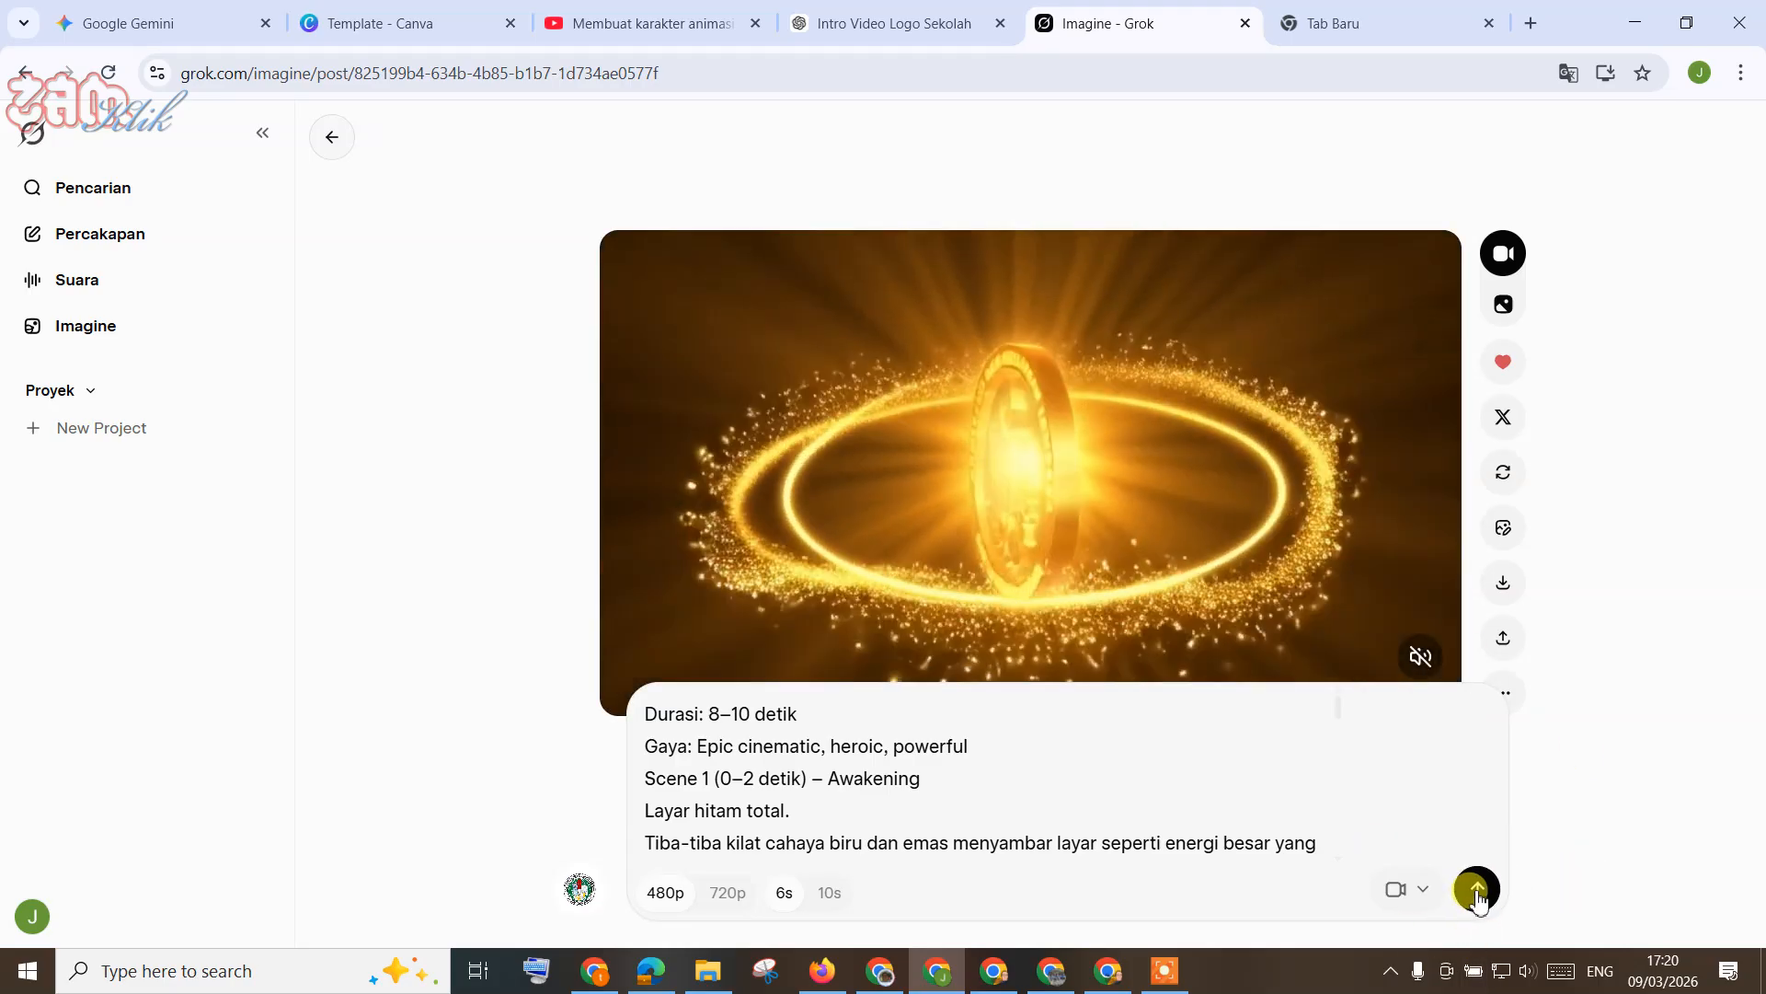
click(1477, 889)
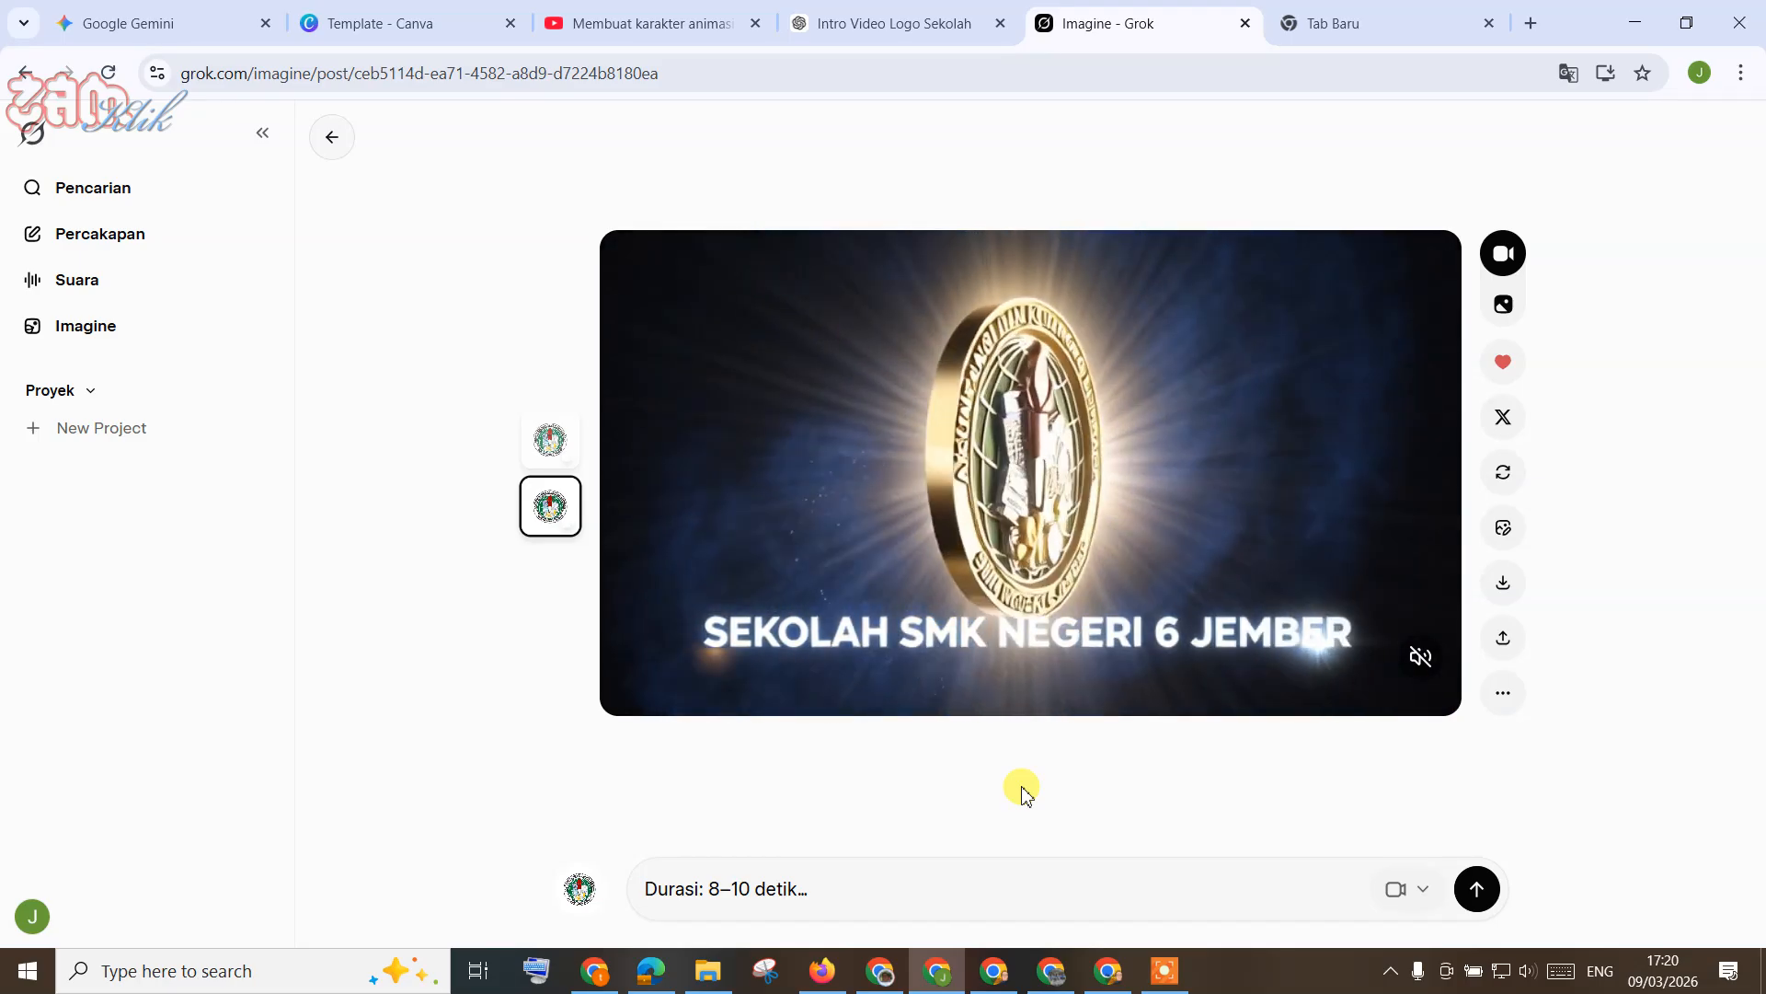
click(1422, 656)
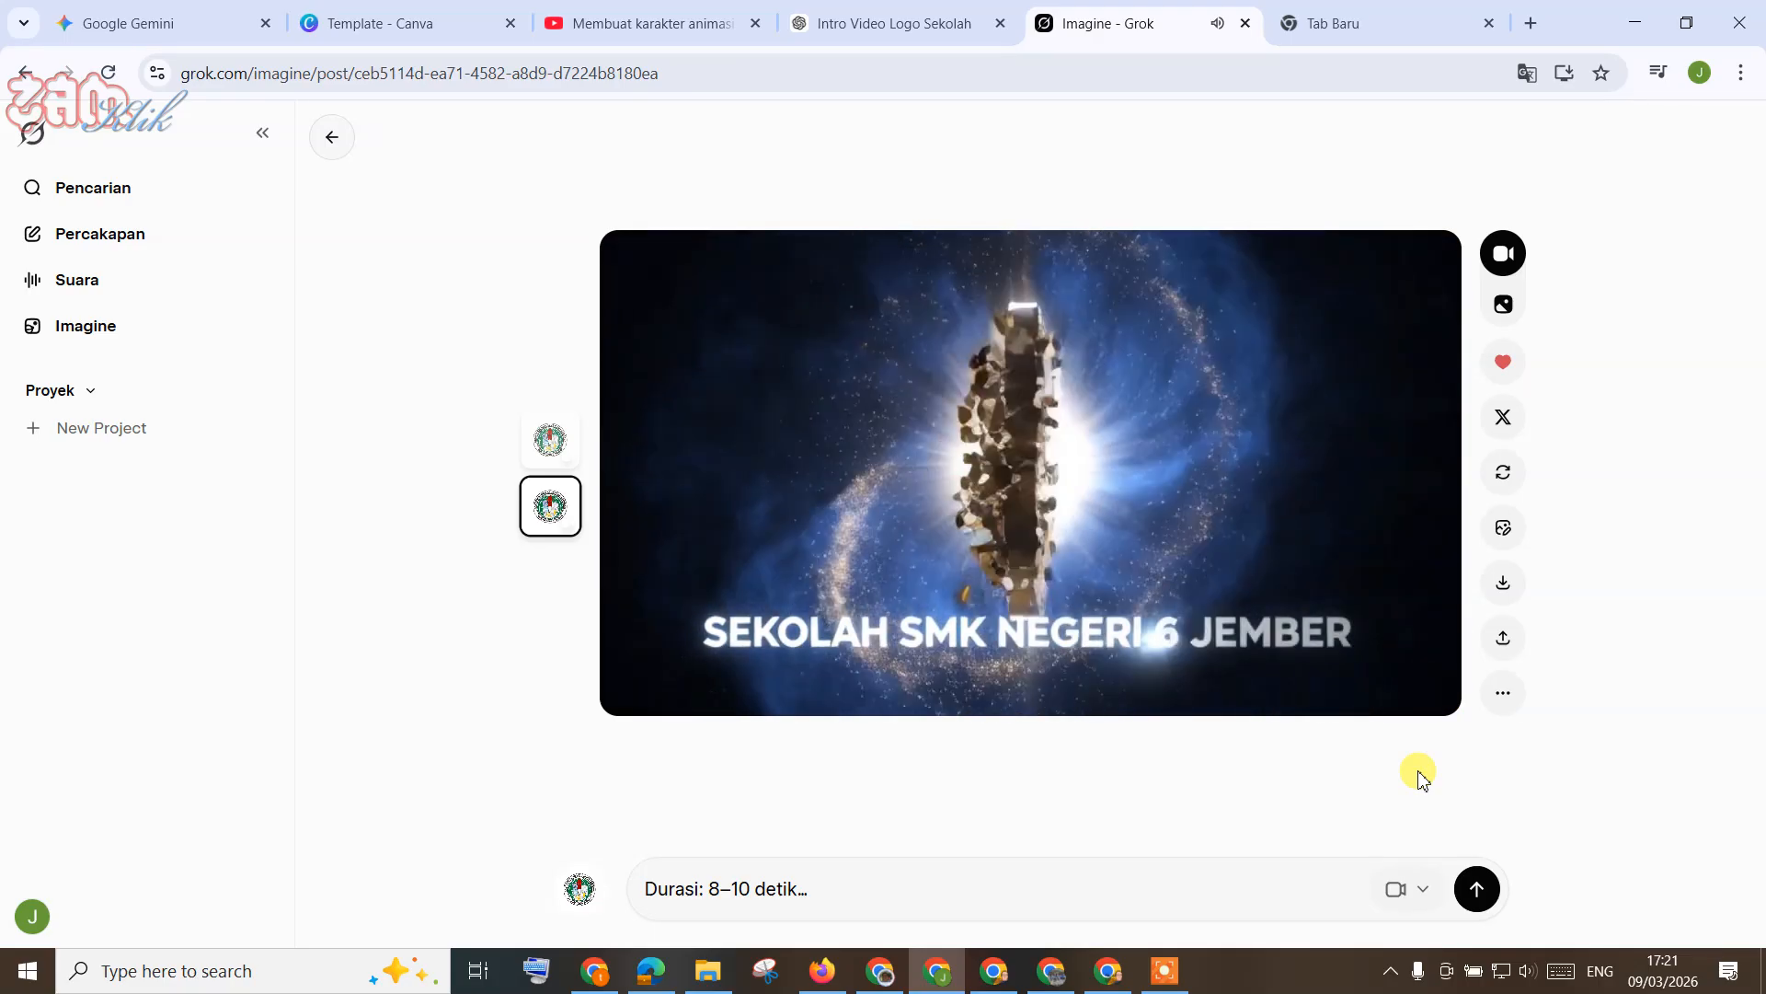
mouse_move(1035, 659)
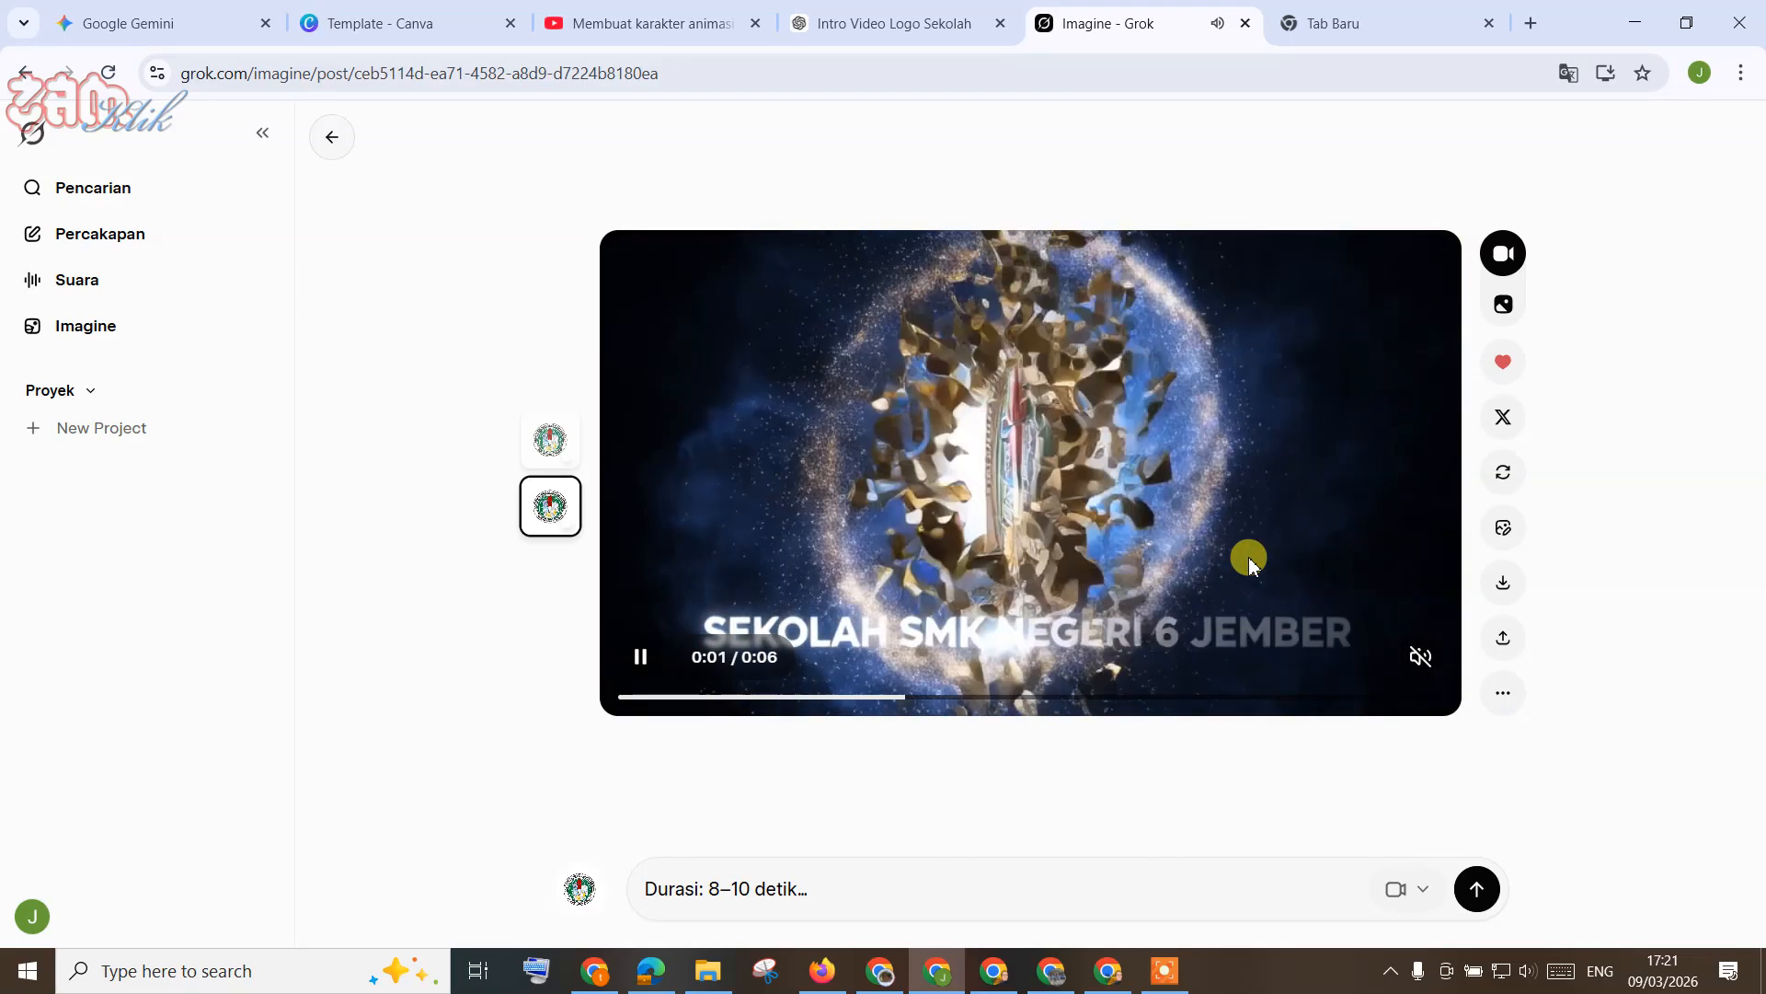
Step: Back in ChatGPT, copy the suggested 8-second super-epic education channel intro script line at the end of the answer
click(893, 23)
scroll(1012, 372, down, 5)
scroll(1012, 373, up, 3)
scroll(1012, 373, up, 2)
scroll(1012, 370, down, 5)
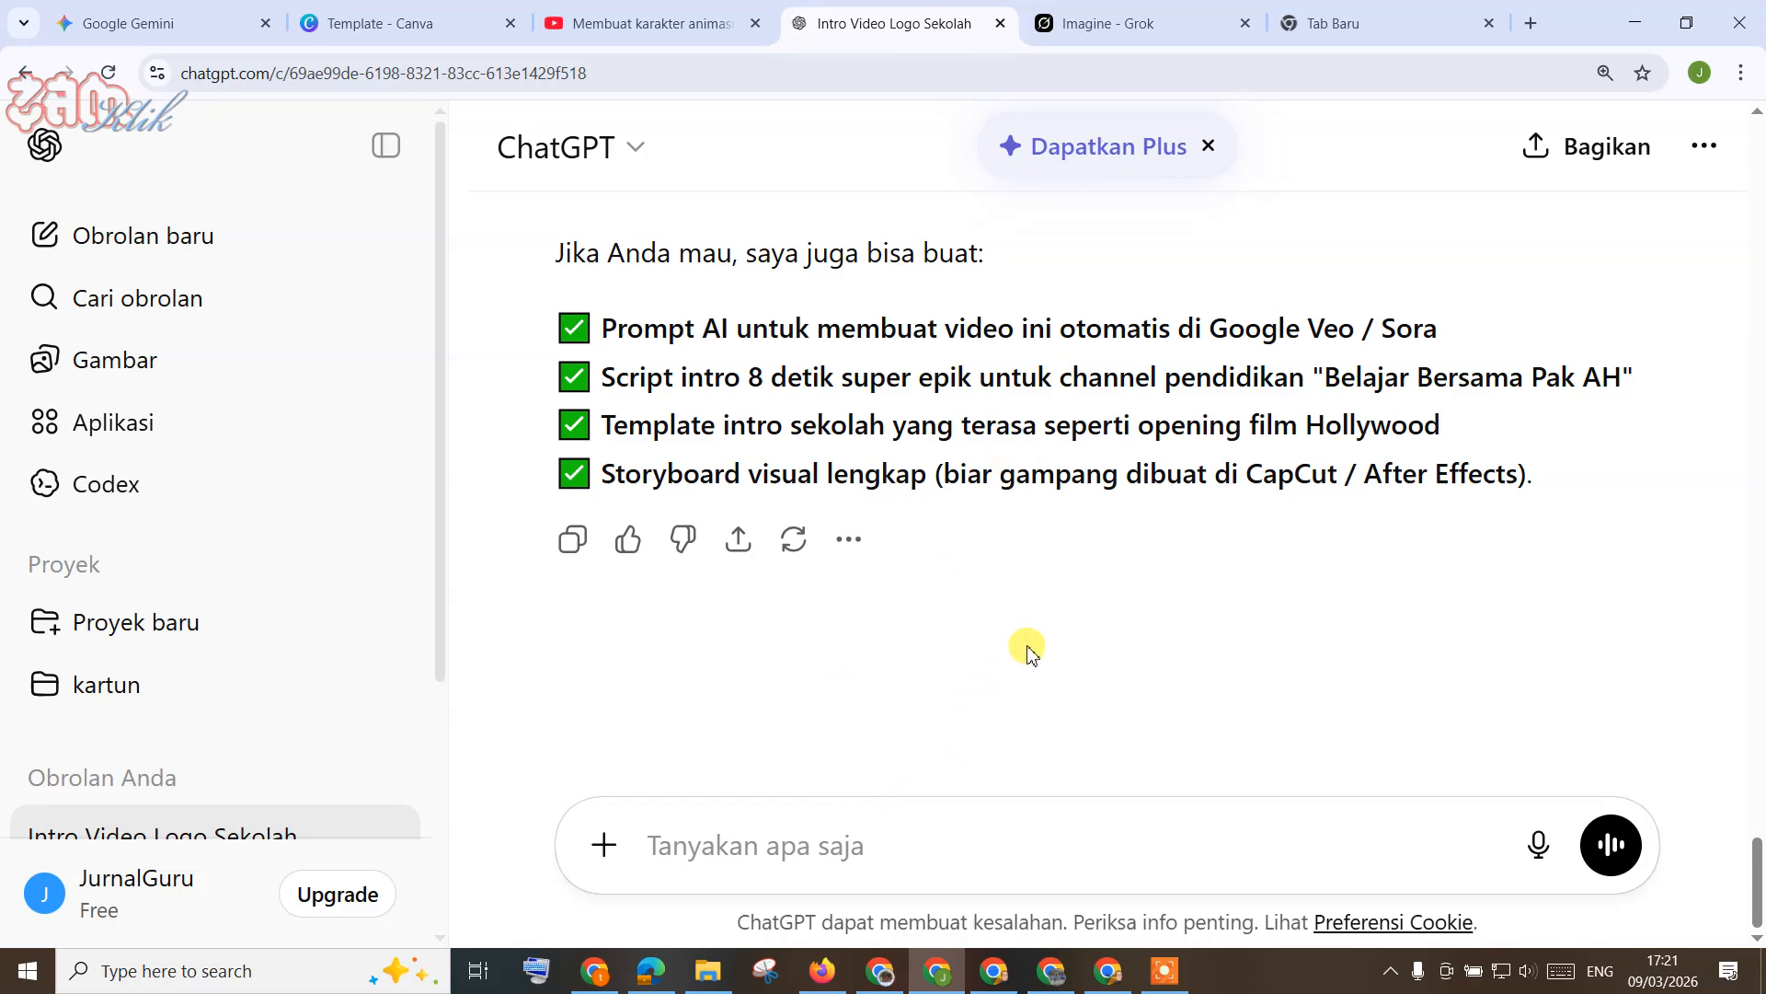
triple_click(888, 391)
key(ctrl+c)
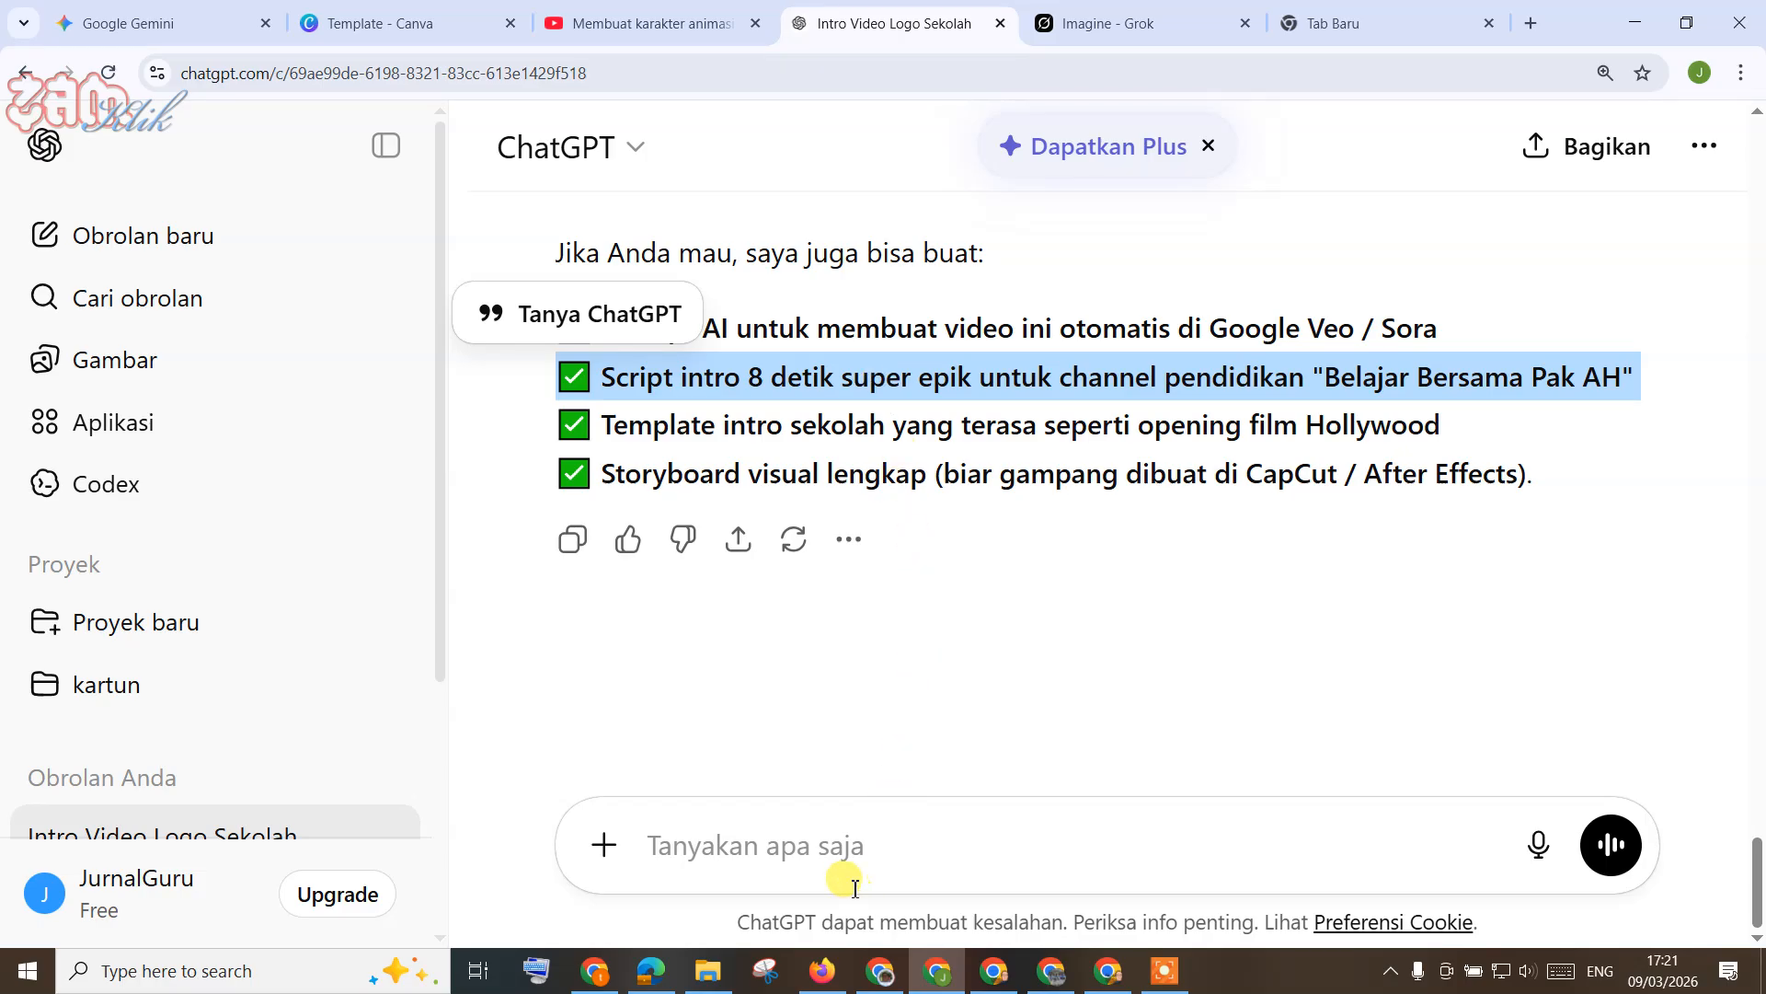
Step: Paste the suggestion as a new message, change its length to 30 detik, add "terbagi dalam 5 scene", and send it
click(840, 841)
key(ctrl+v)
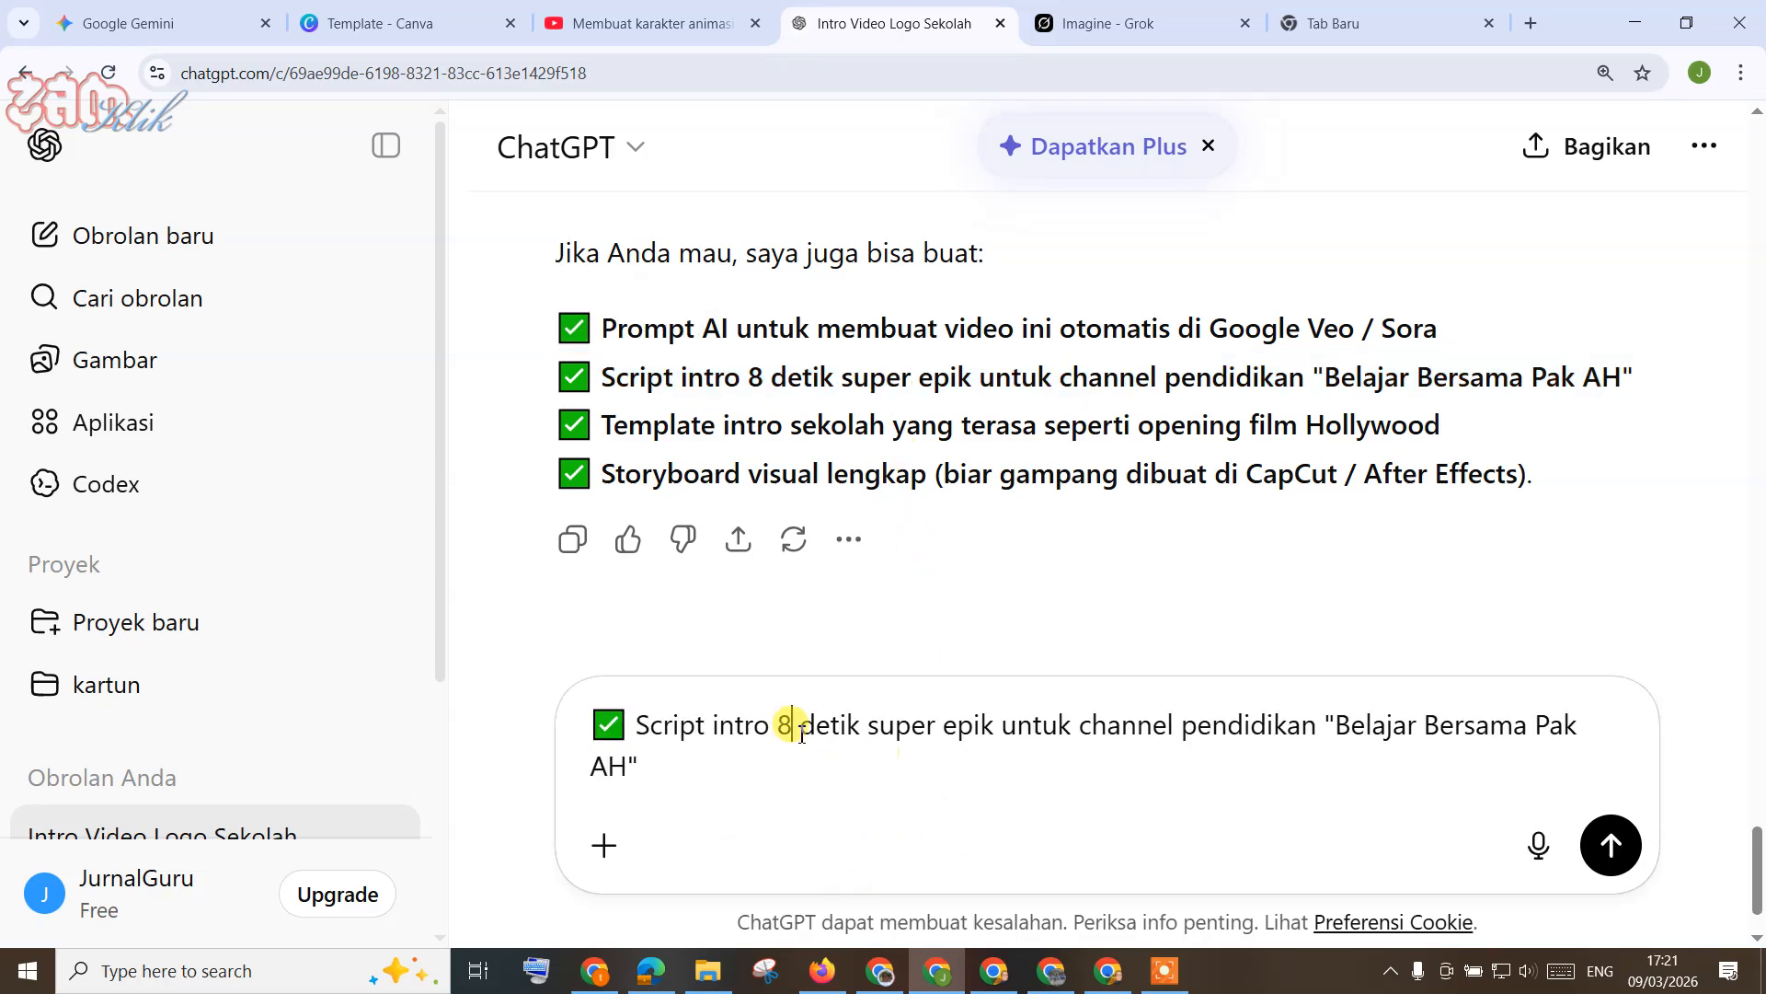
key(BackSpace)
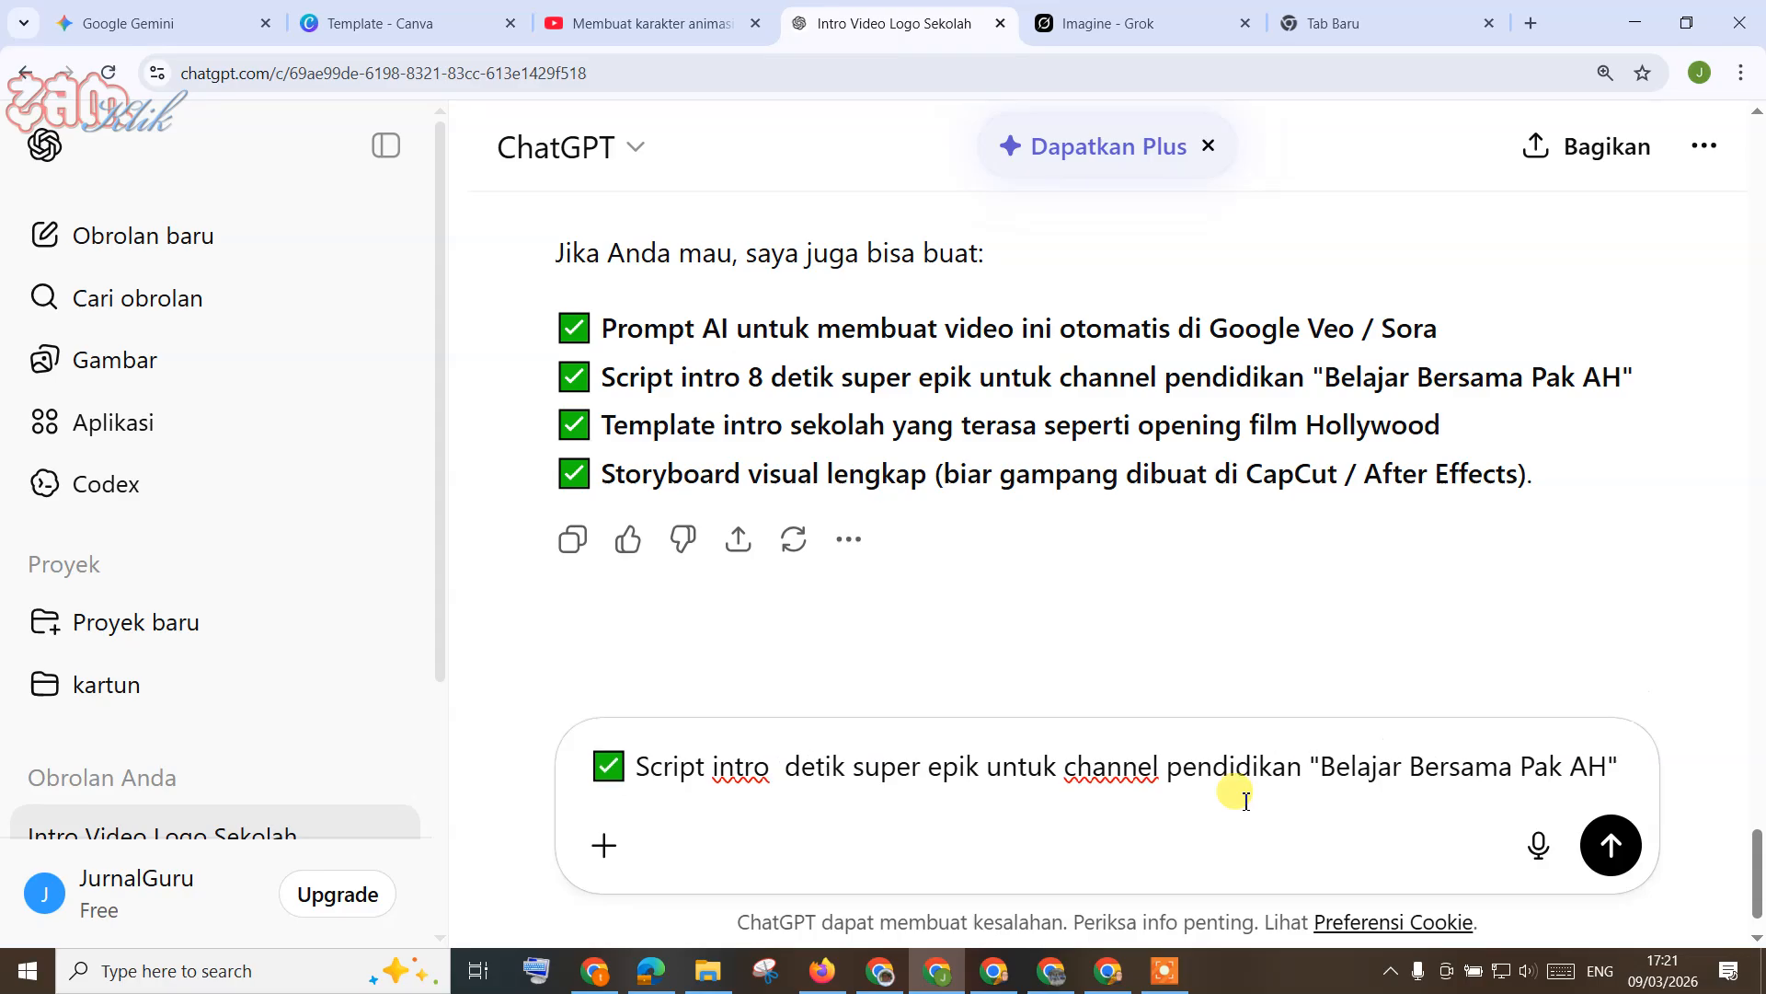
text(30)
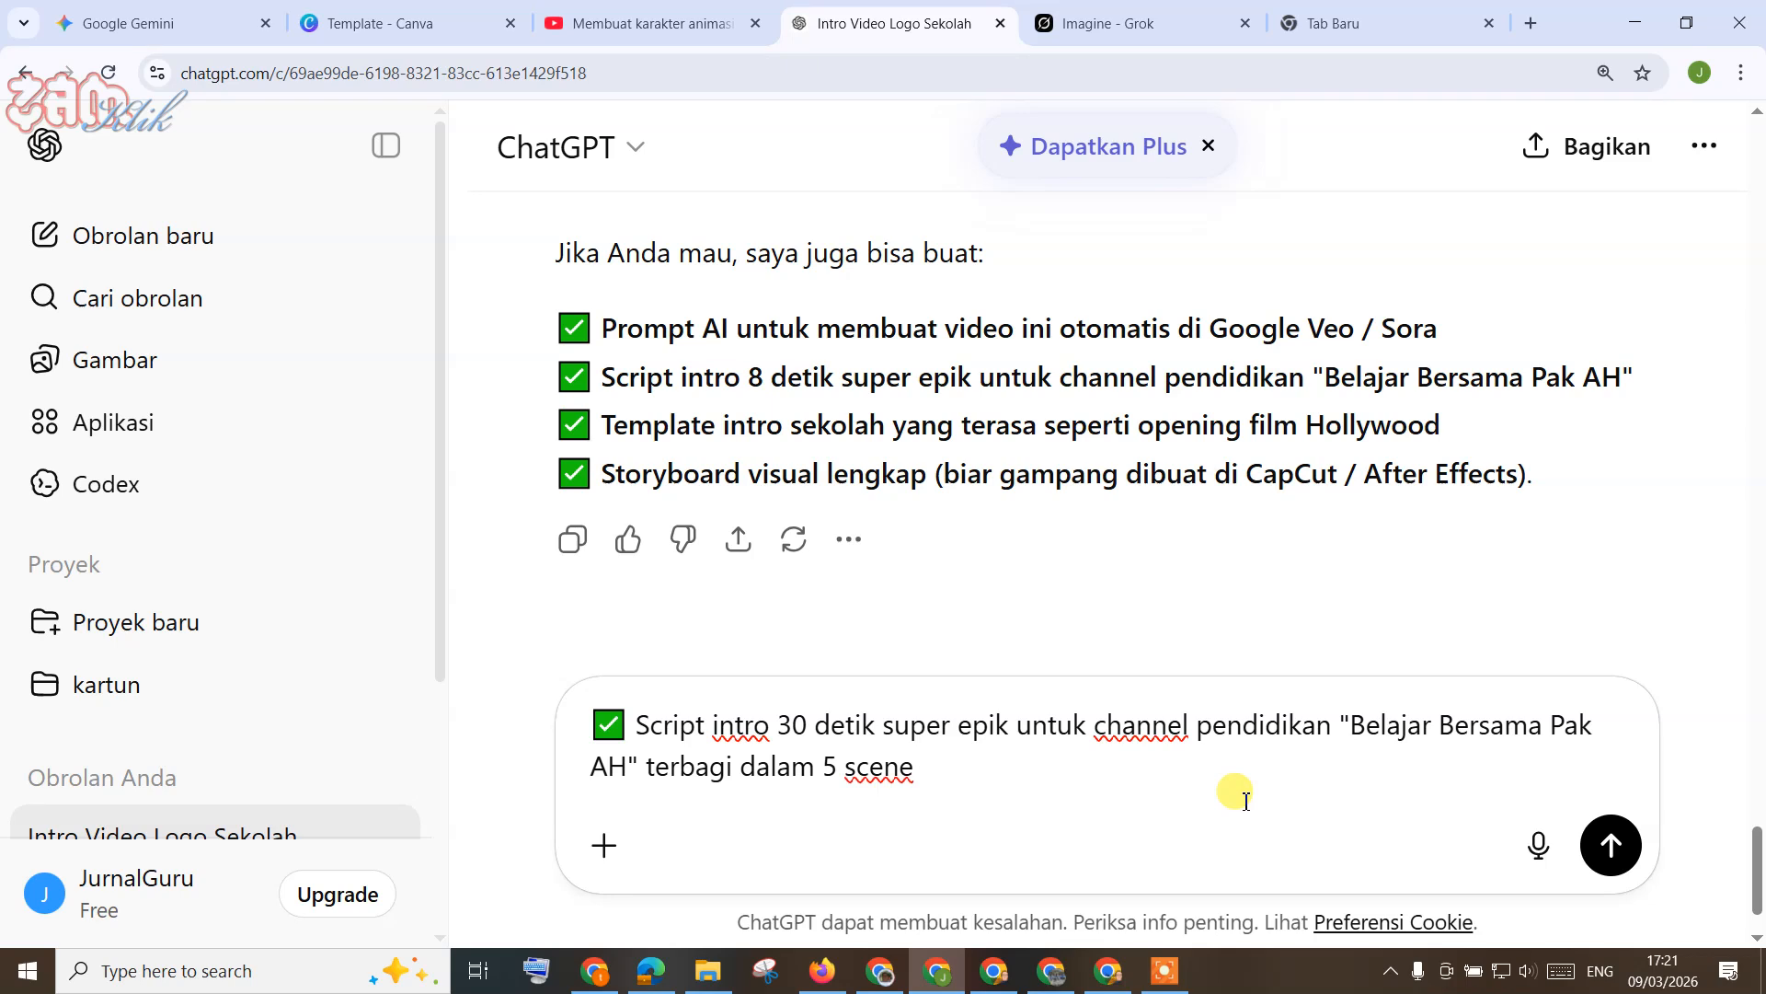
key(Return)
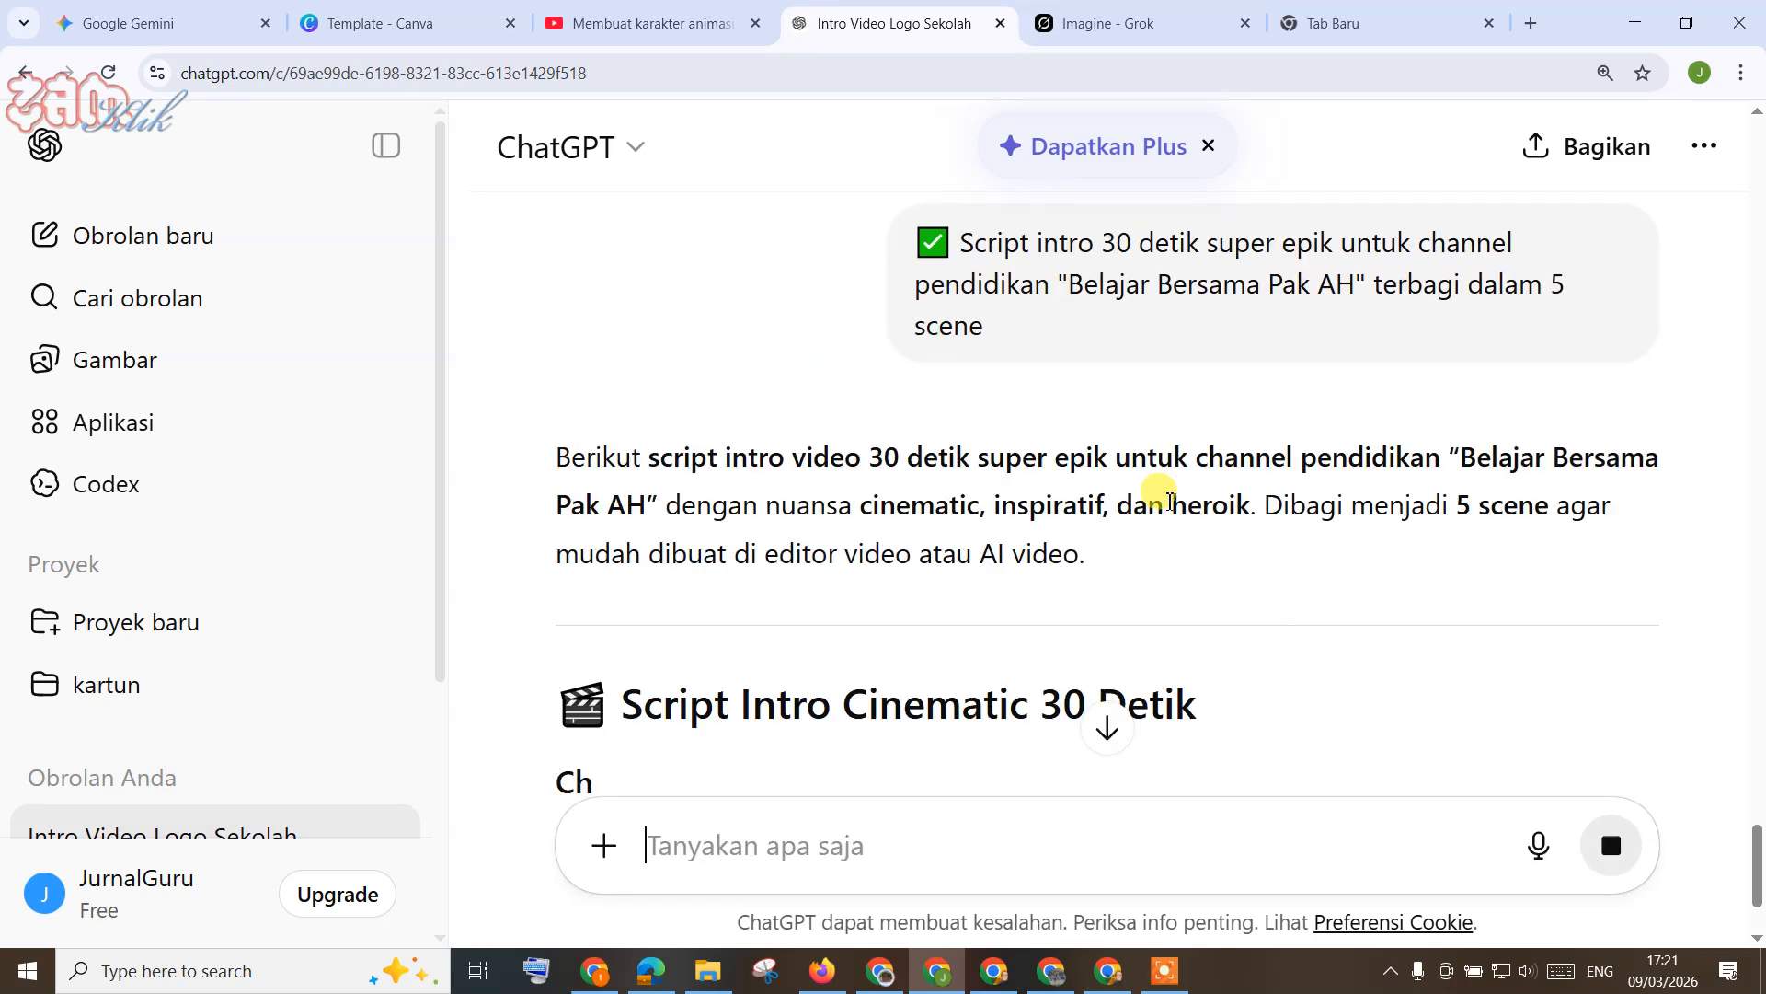
Step: Read through the opening scenes of the 30-second intro script as ChatGPT writes it, checking their timing, narration and music
scroll(1168, 499, down, 2)
scroll(1168, 499, down, 2)
scroll(1104, 457, down, 2)
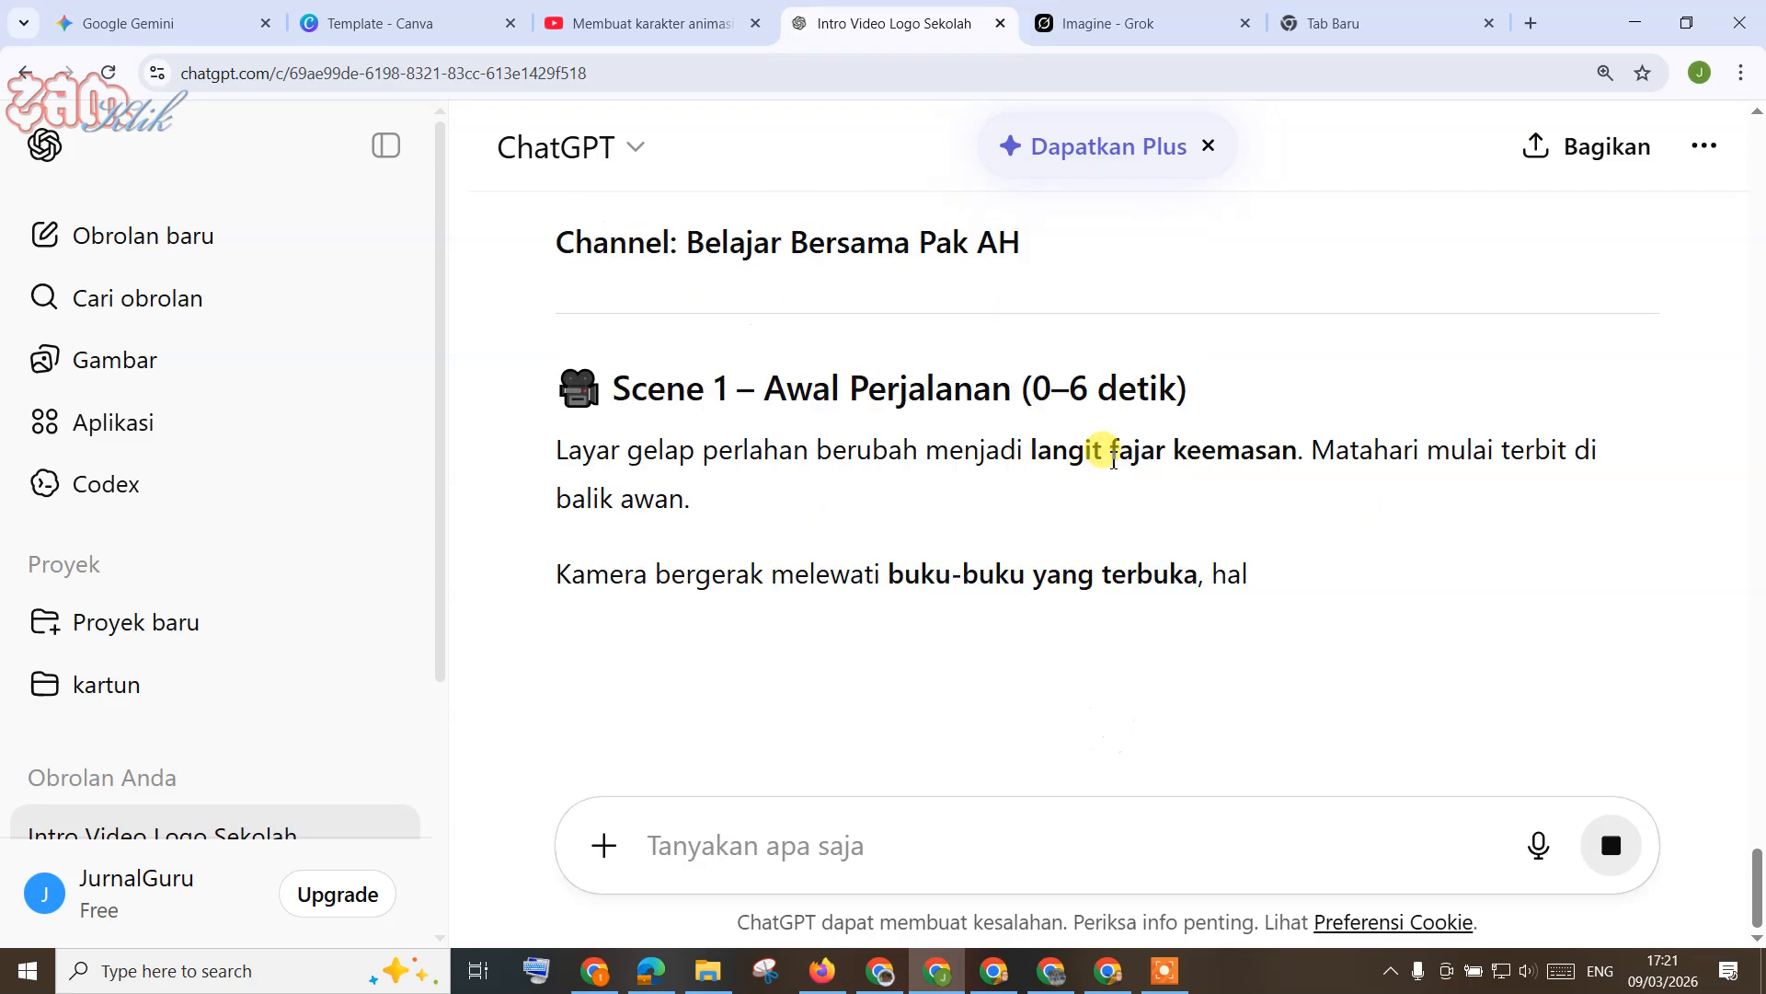
scroll(1122, 478, down, 3)
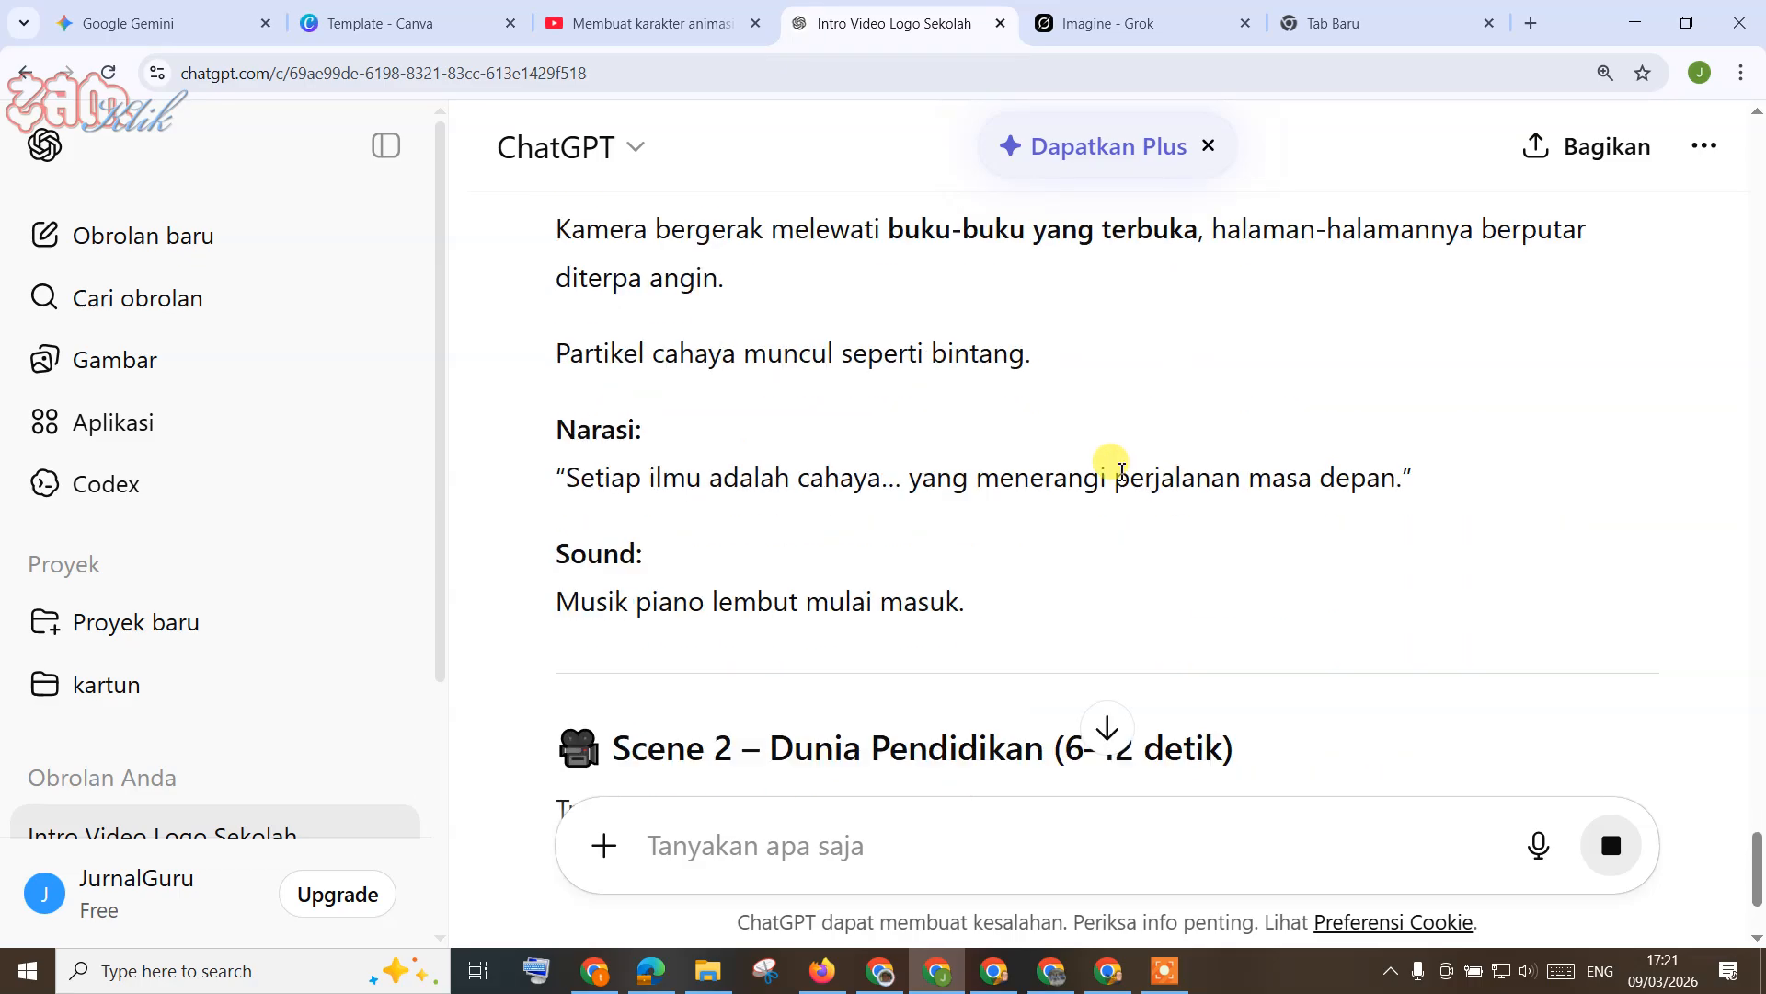
scroll(1121, 469, down, 2)
scroll(1122, 469, up, 7)
scroll(1122, 473, down, 6)
scroll(1122, 476, down, 5)
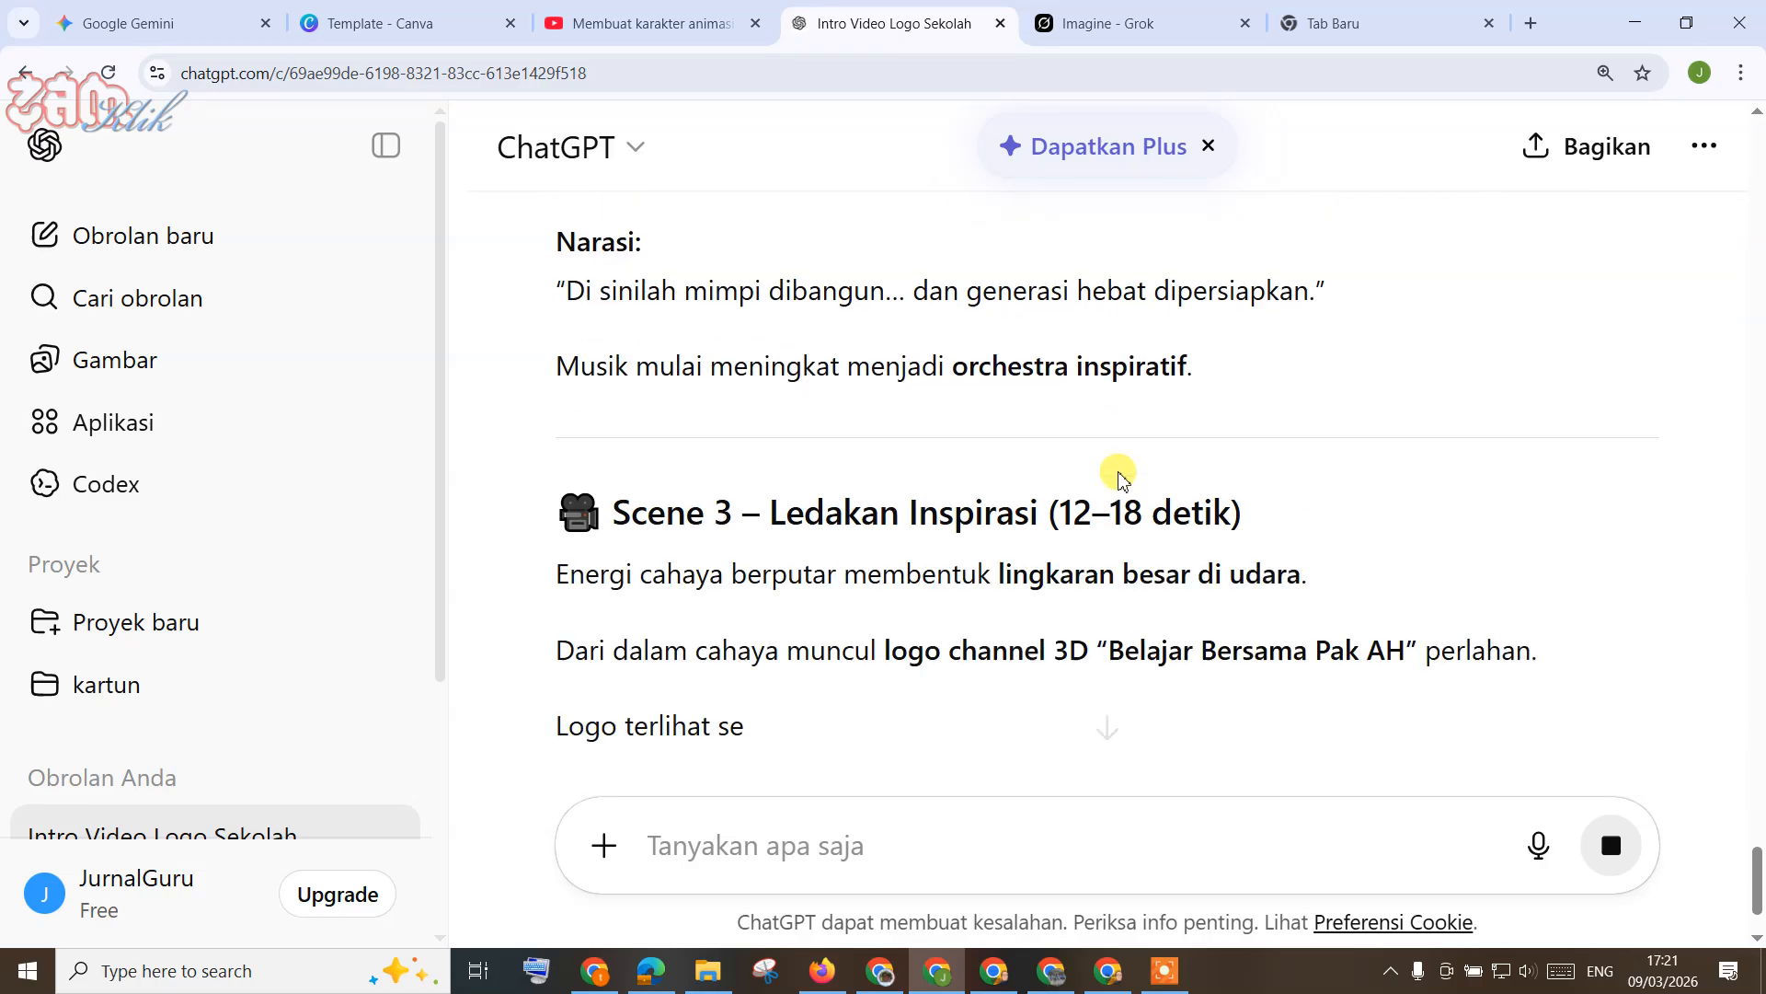
scroll(1118, 473, up, 10)
scroll(1116, 473, down, 1)
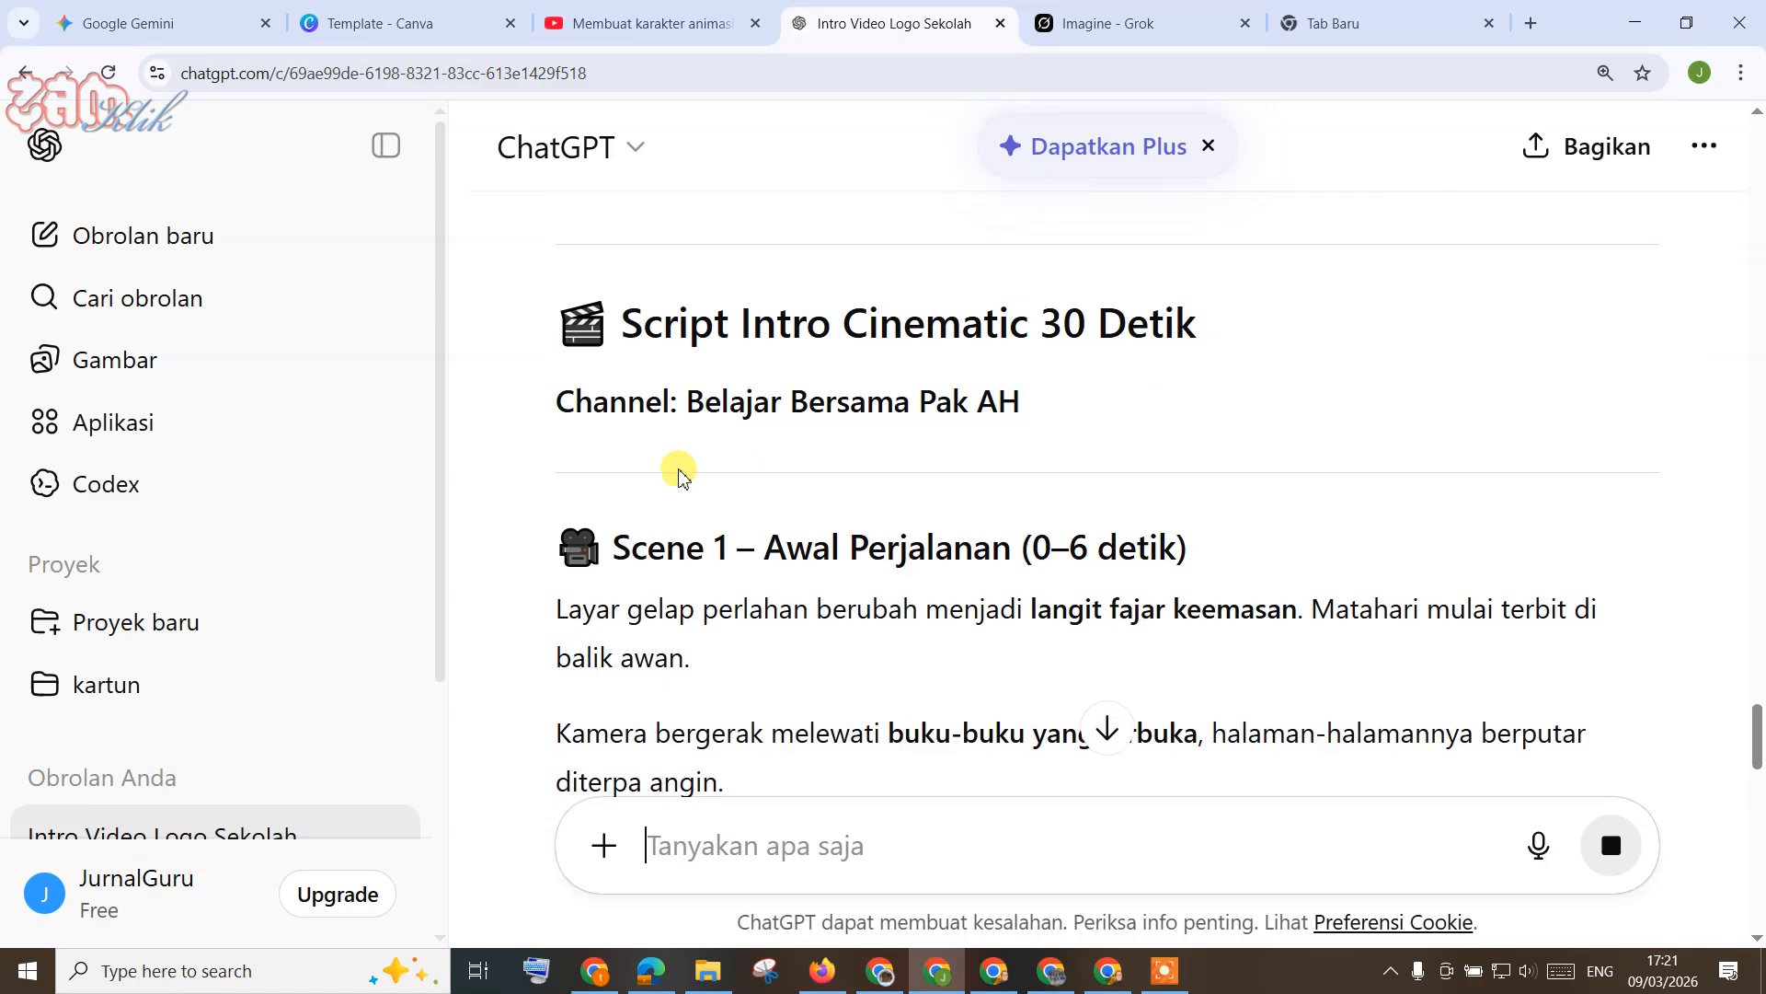
Step: Select the Scene 1 text from its opening line "Layar gelap perlahan" through the Sound line "Musik piano lembut mulai masuk."
scroll(566, 538, down, 1)
drag(524, 493, 1025, 611)
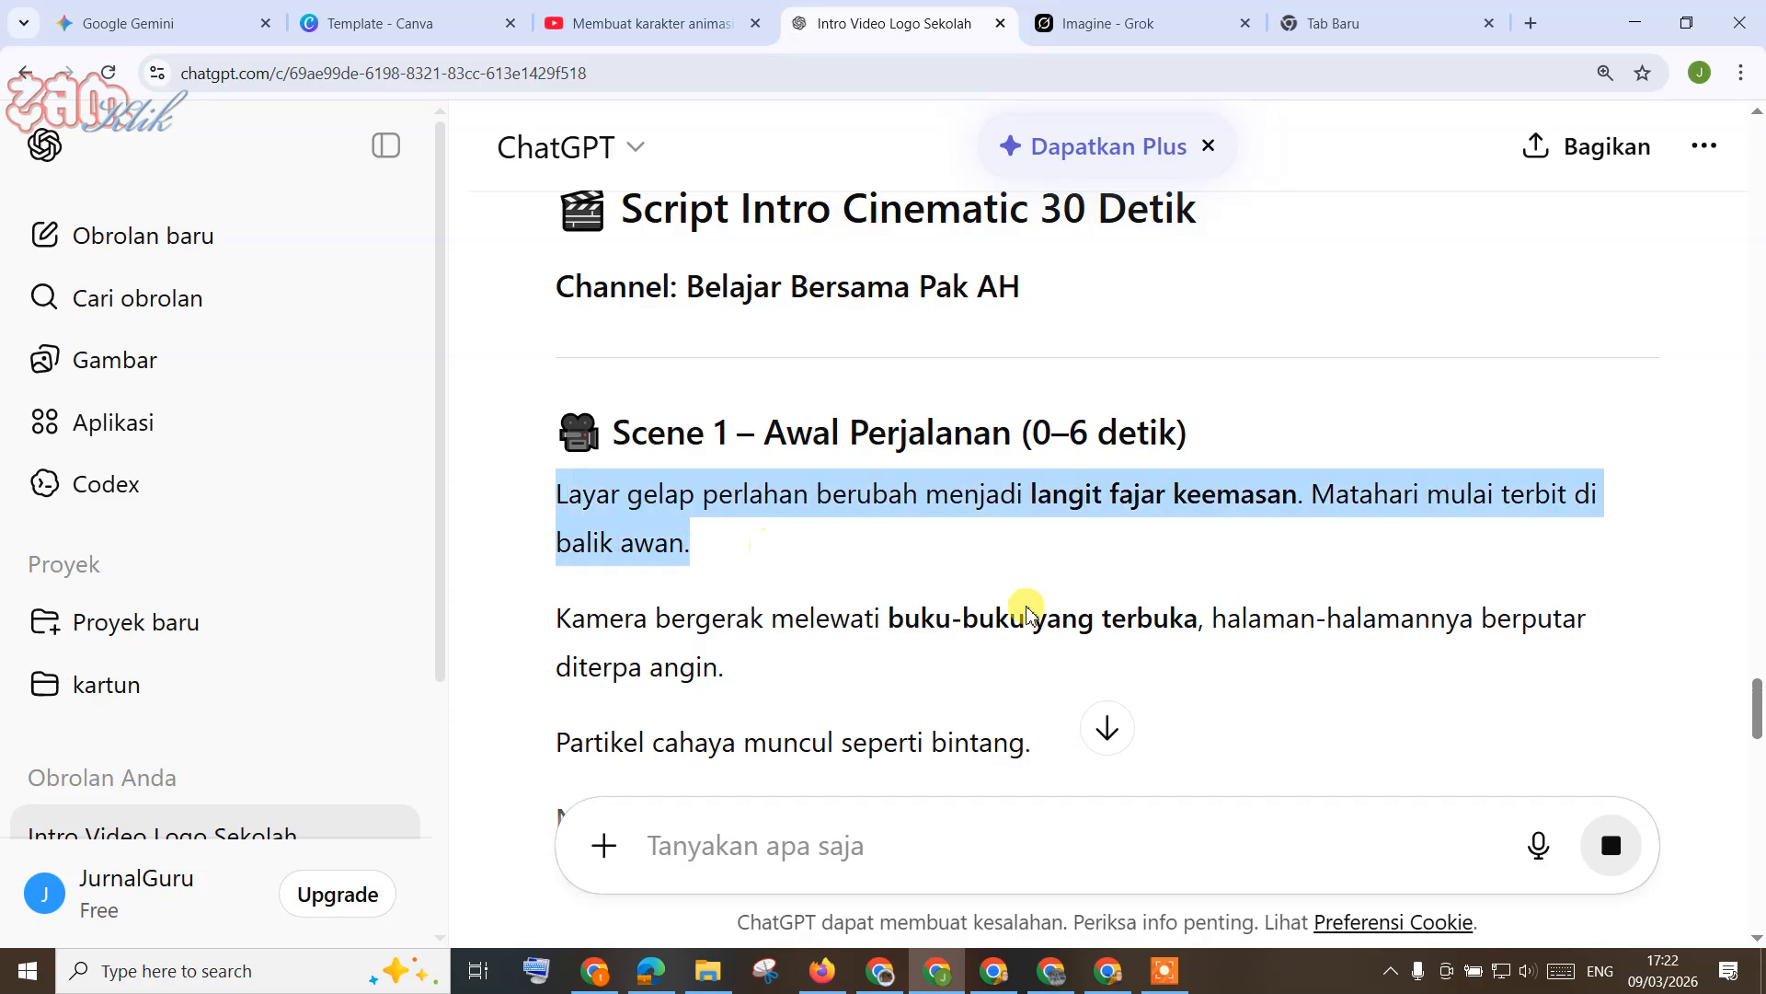
scroll(1029, 615, down, 3)
scroll(1029, 615, down, 3)
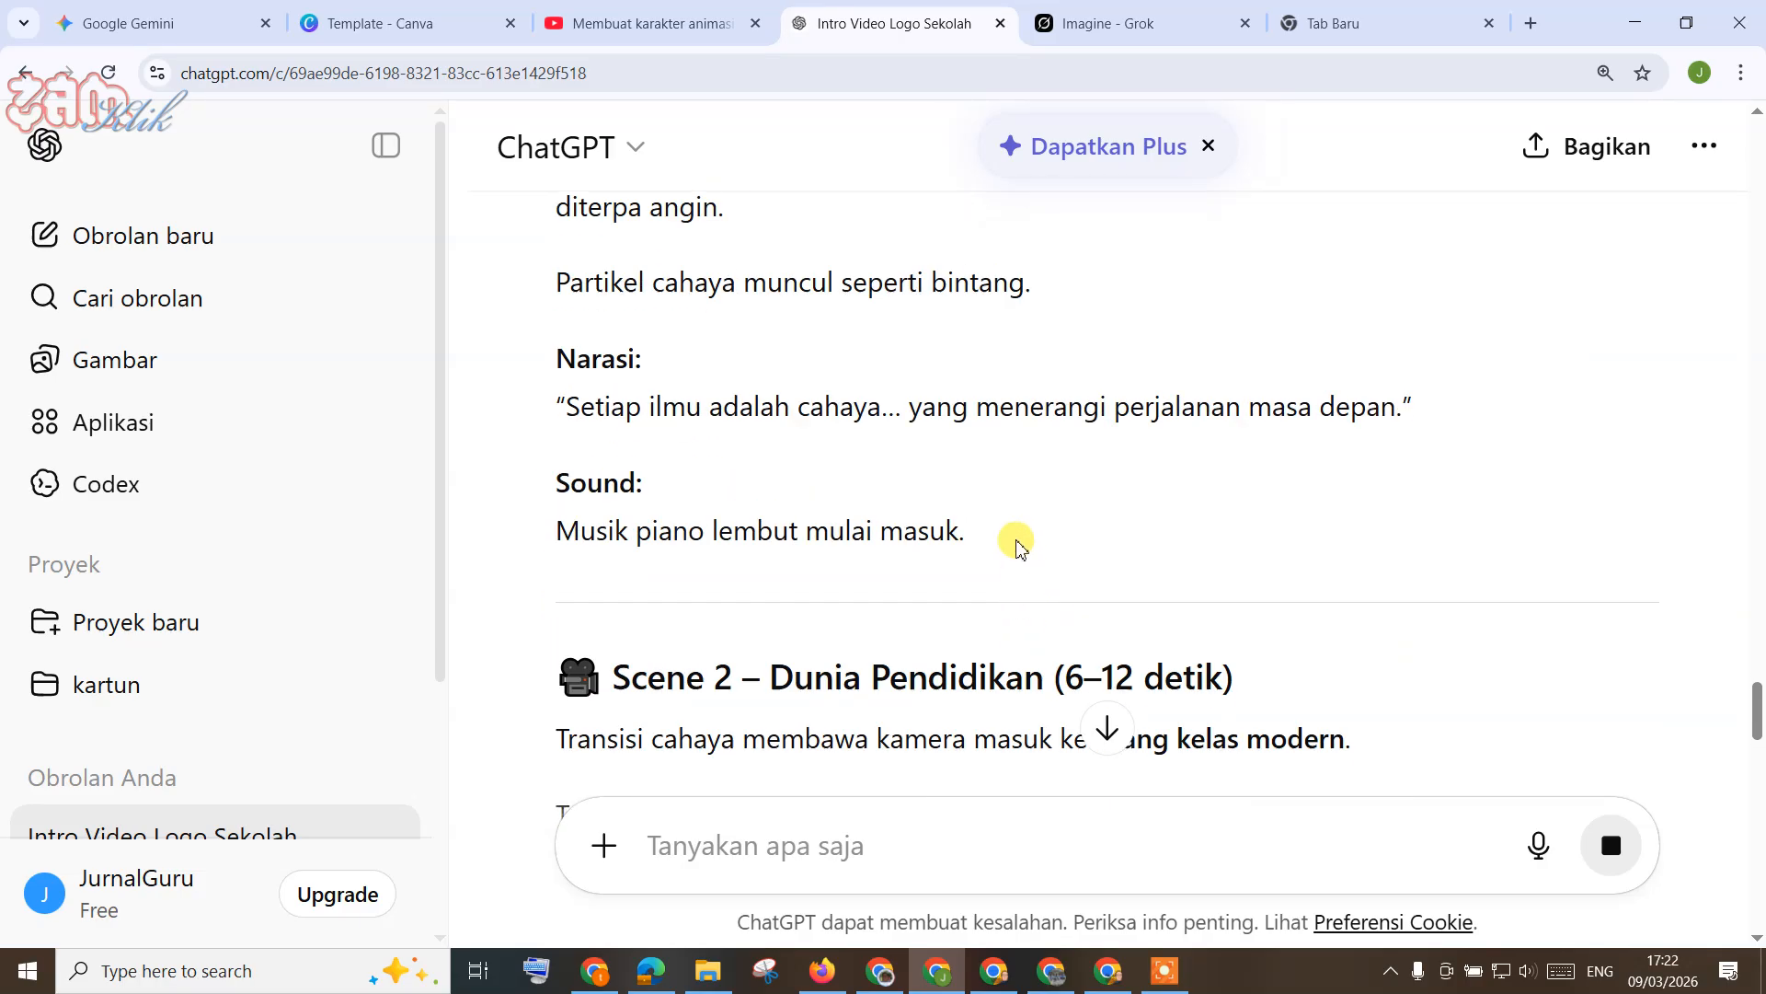
shift+click(1016, 543)
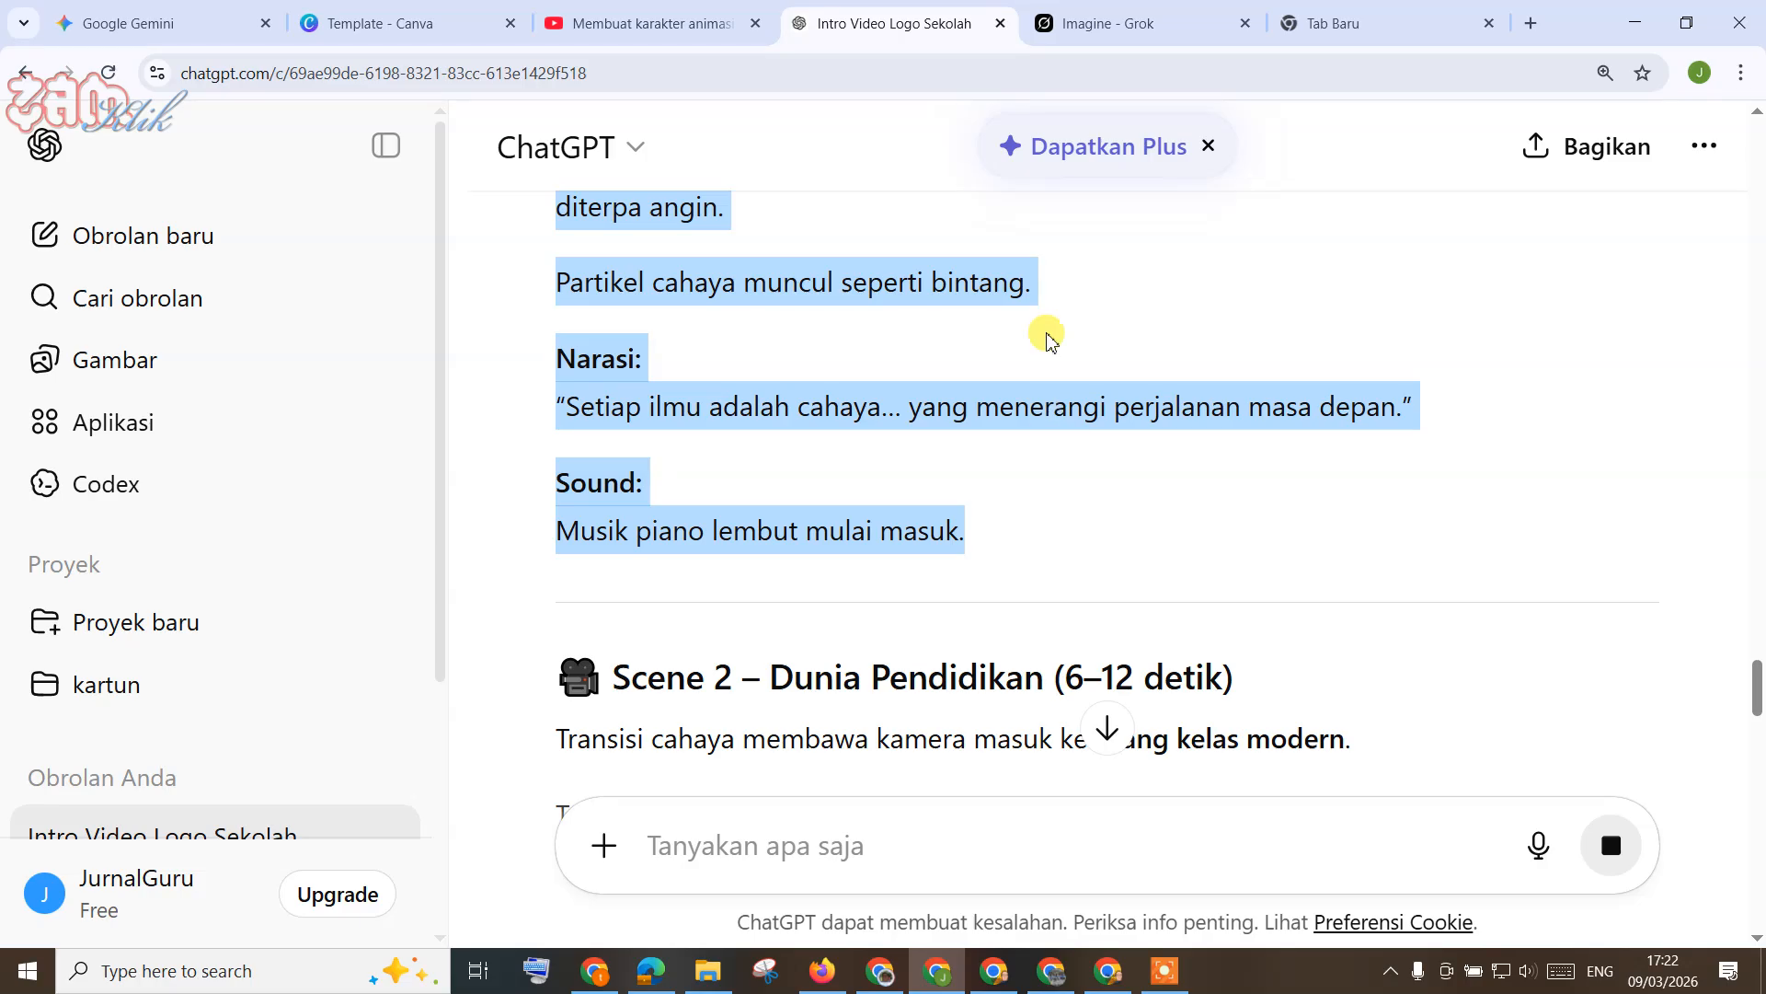
Step: In Grok, replace the existing video prompt with the copied Scene 1 text and generate a 6-second video at 480p
click(1101, 41)
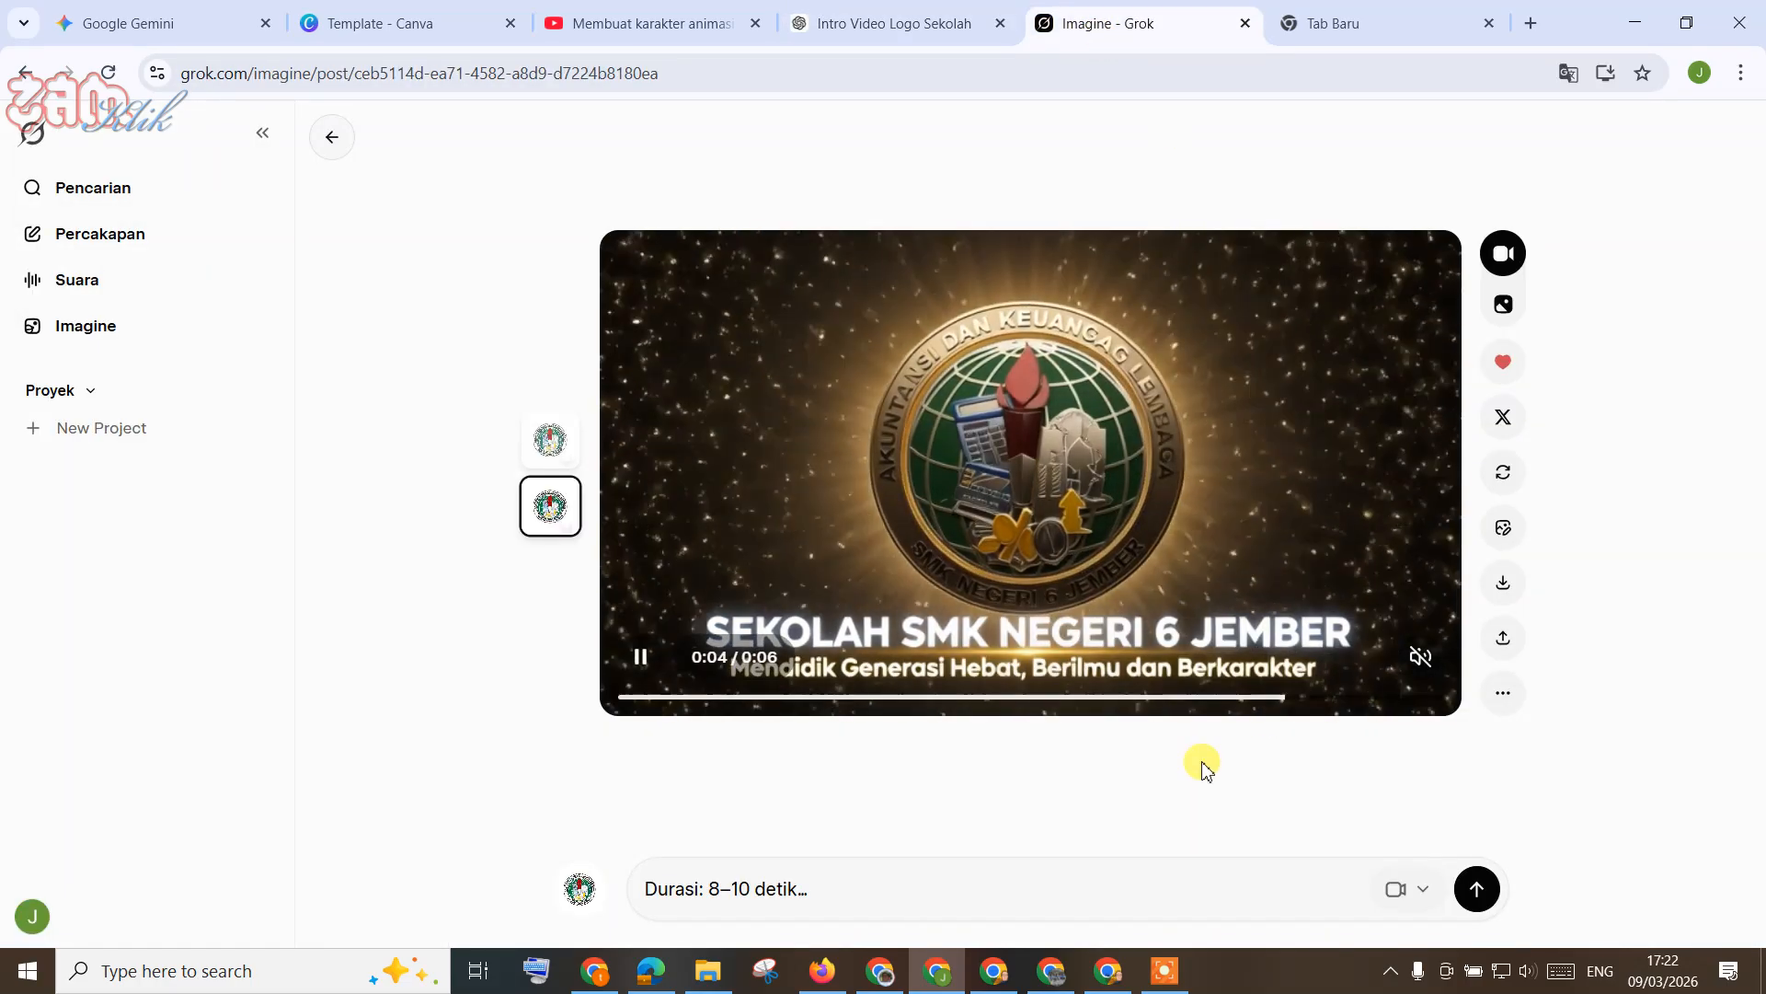
click(958, 37)
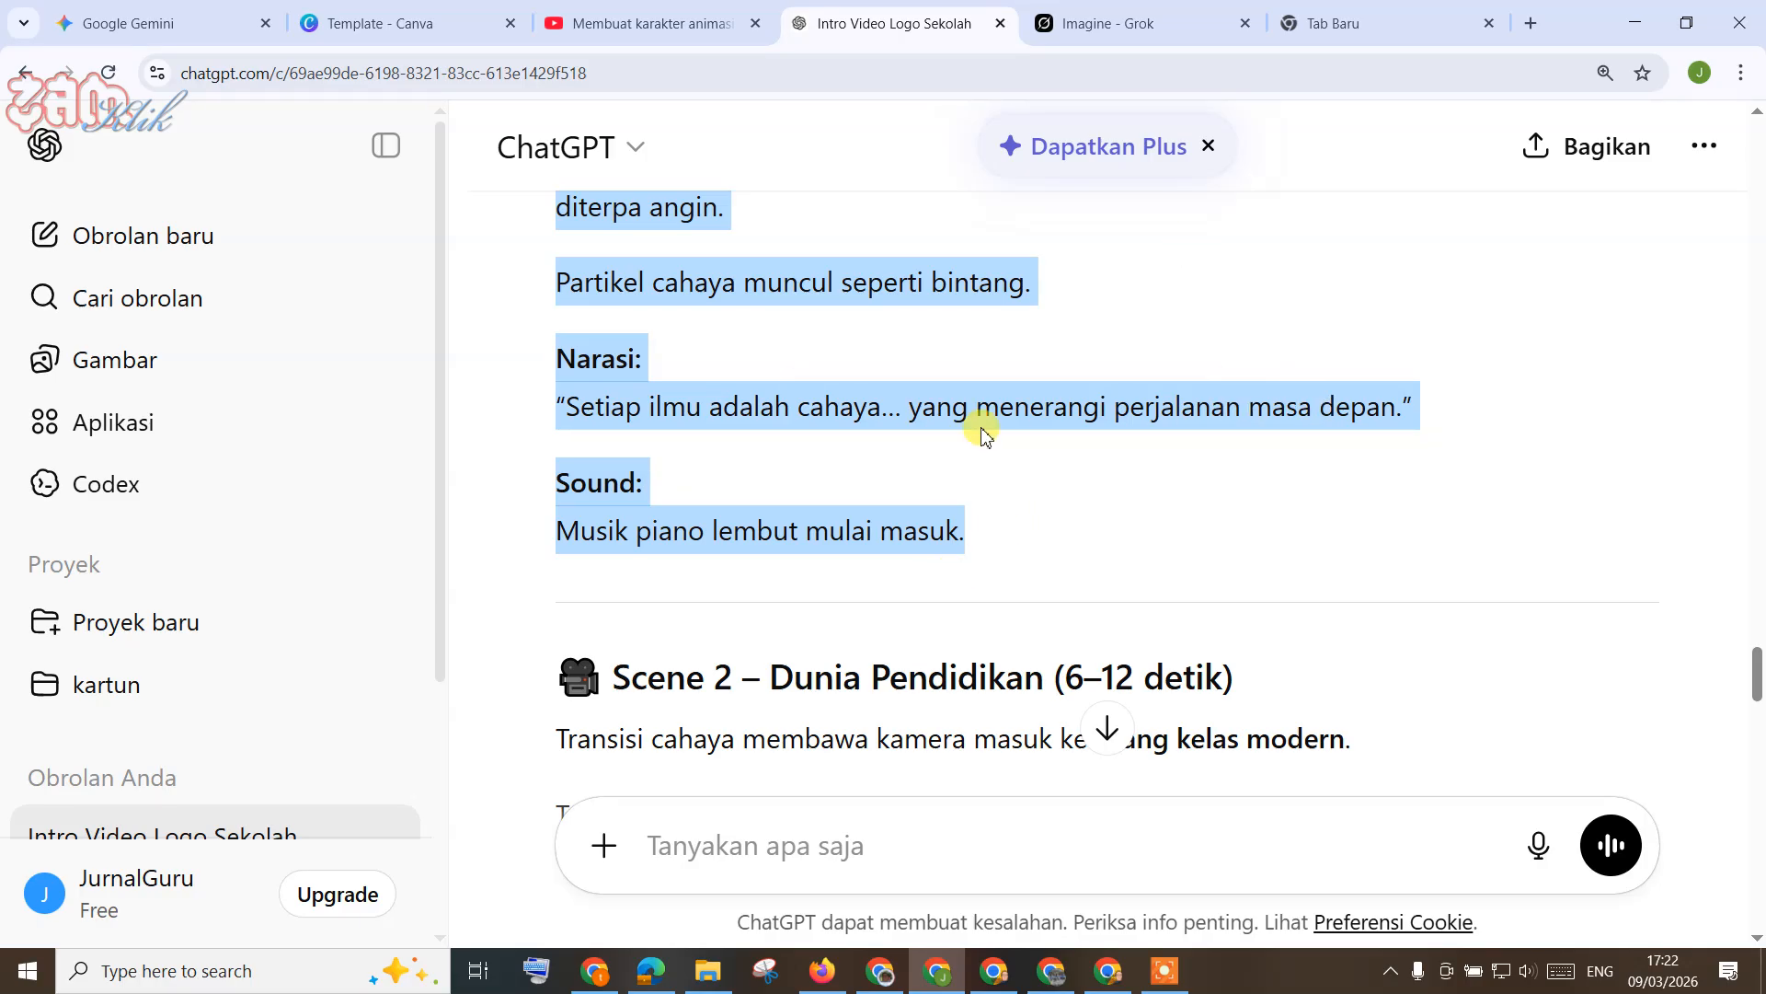
scroll(985, 435, up, 5)
scroll(809, 532, down, 4)
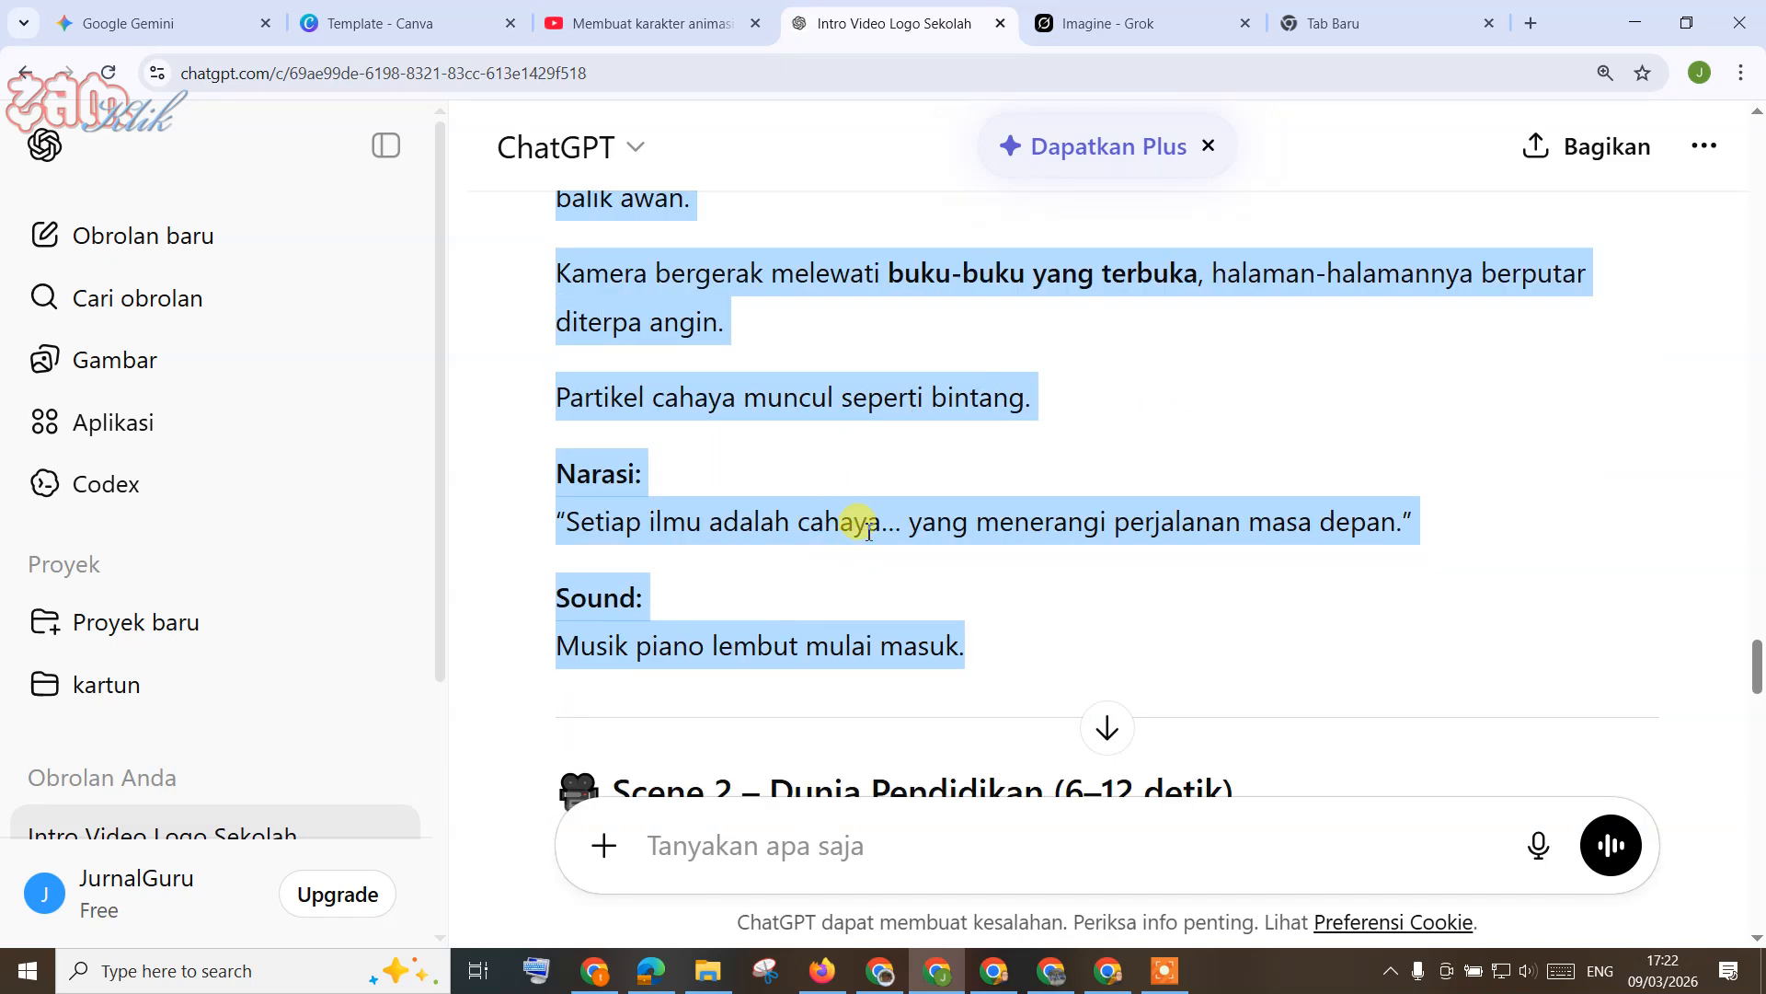
click(1107, 25)
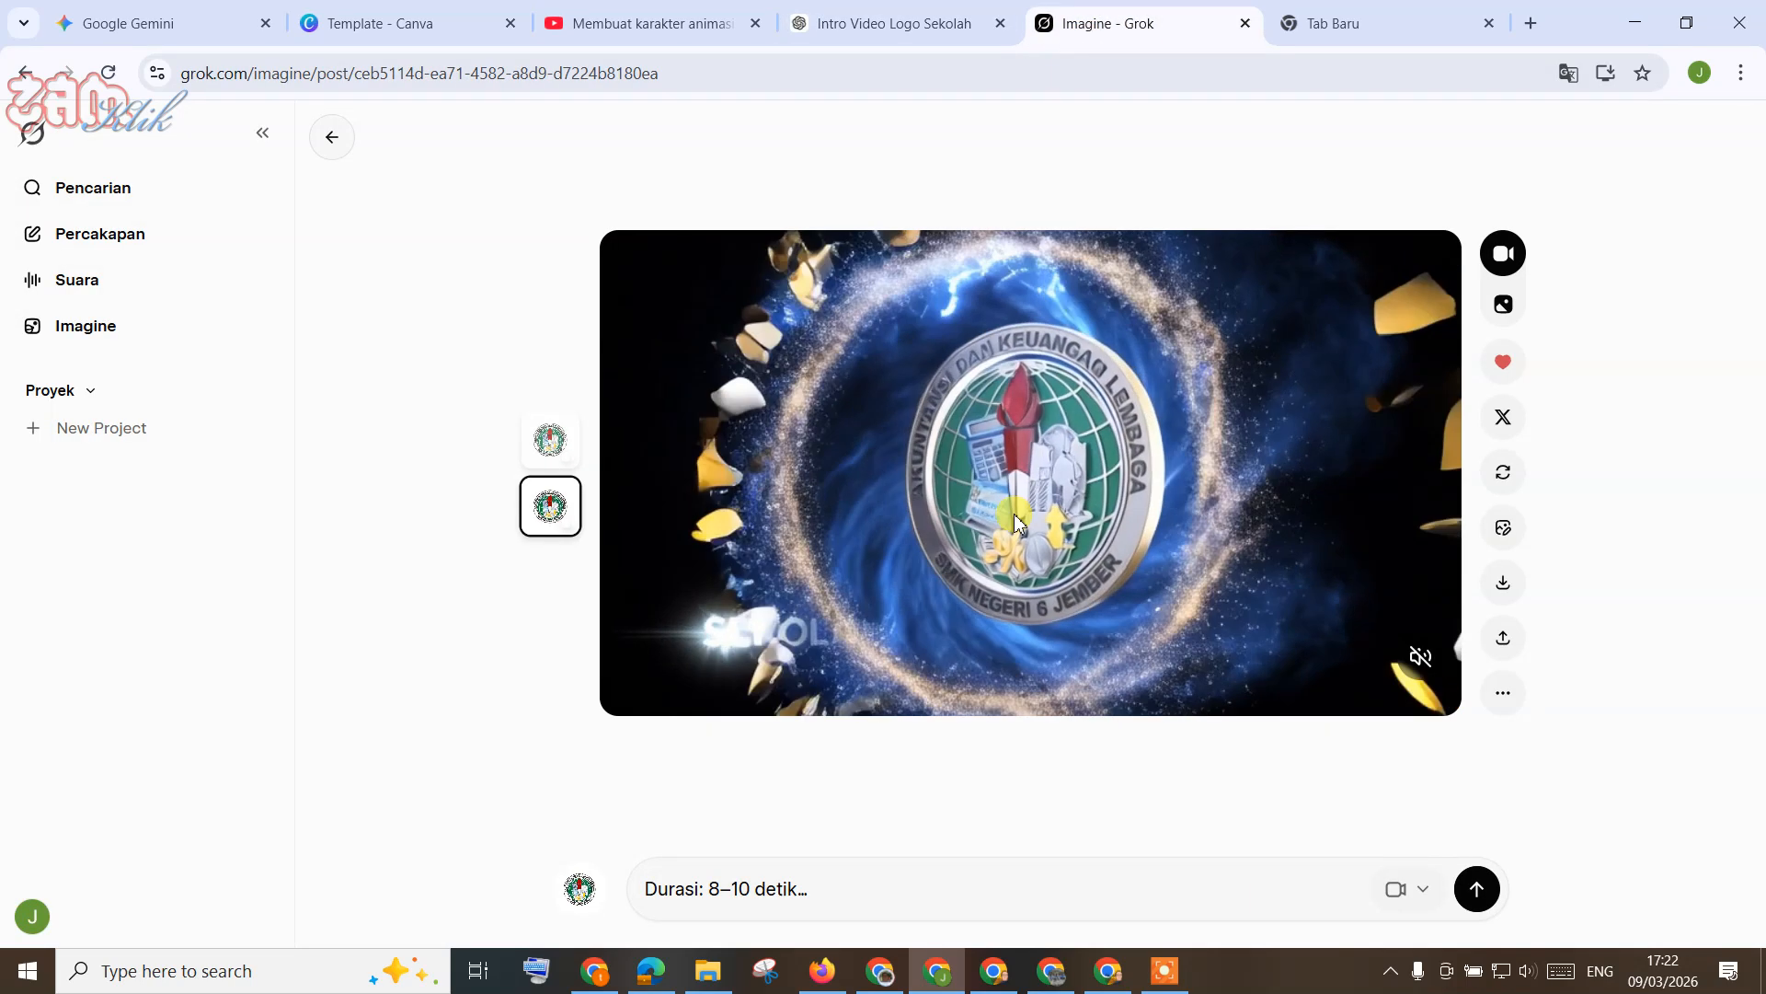
click(749, 887)
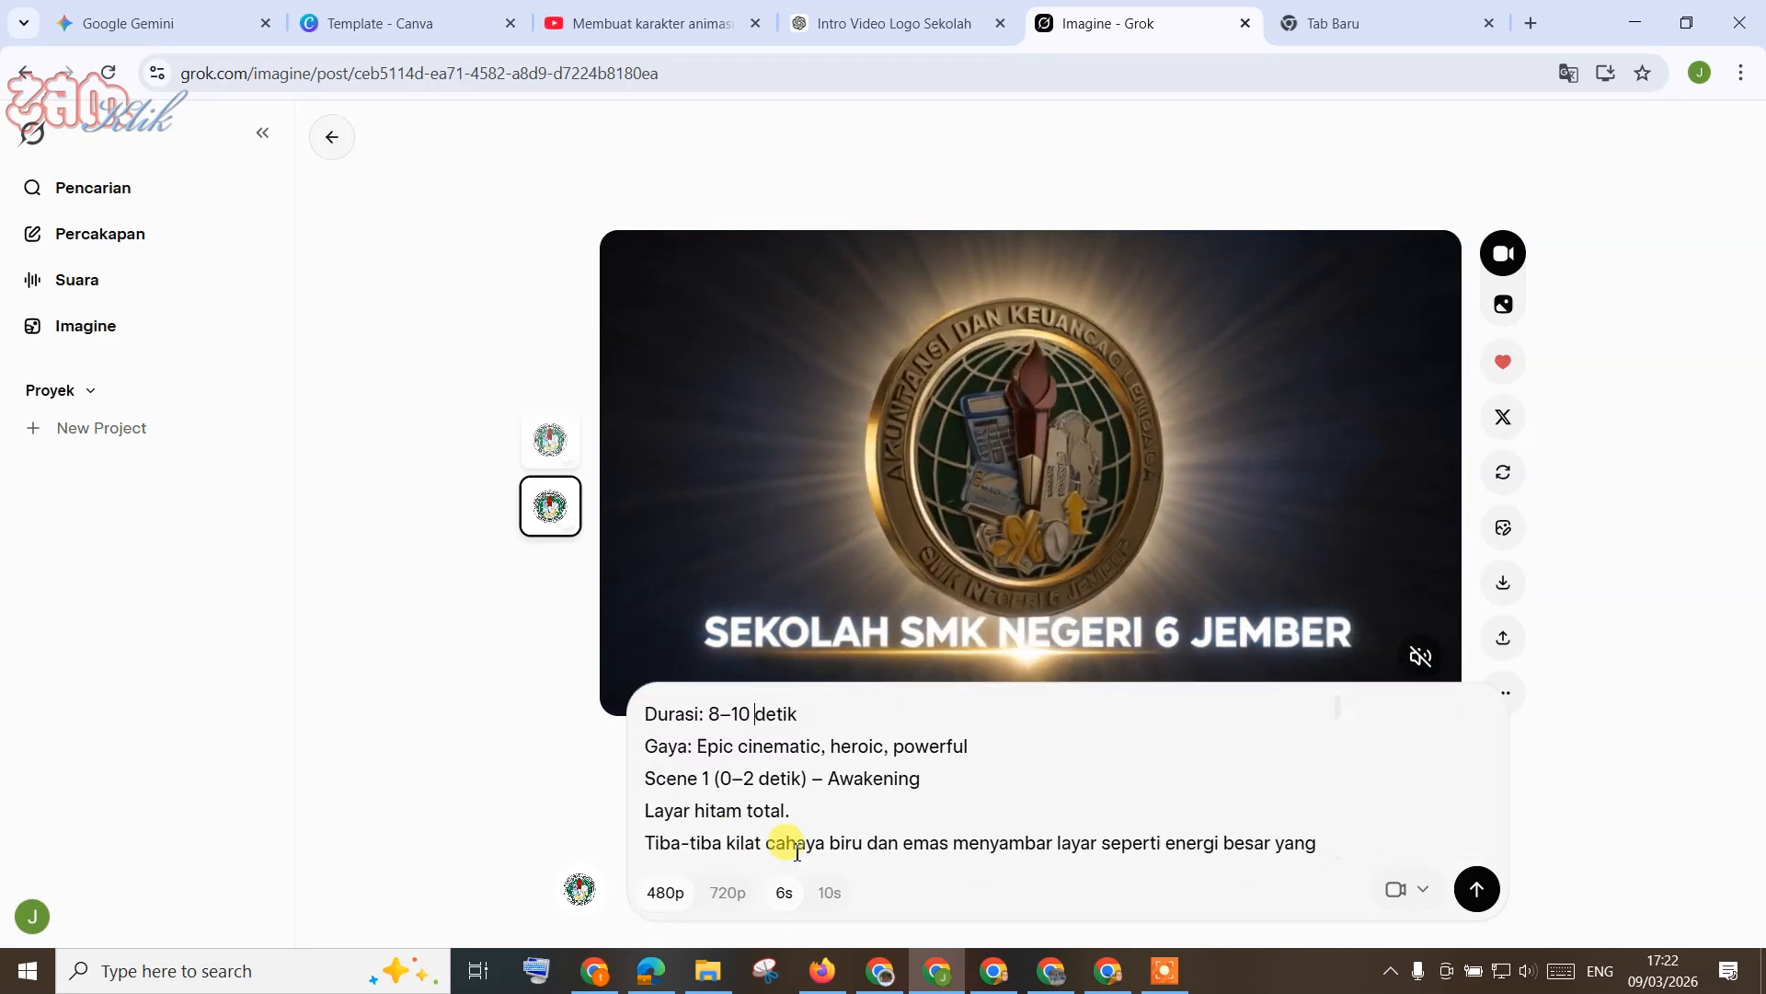
key(ctrl+a)
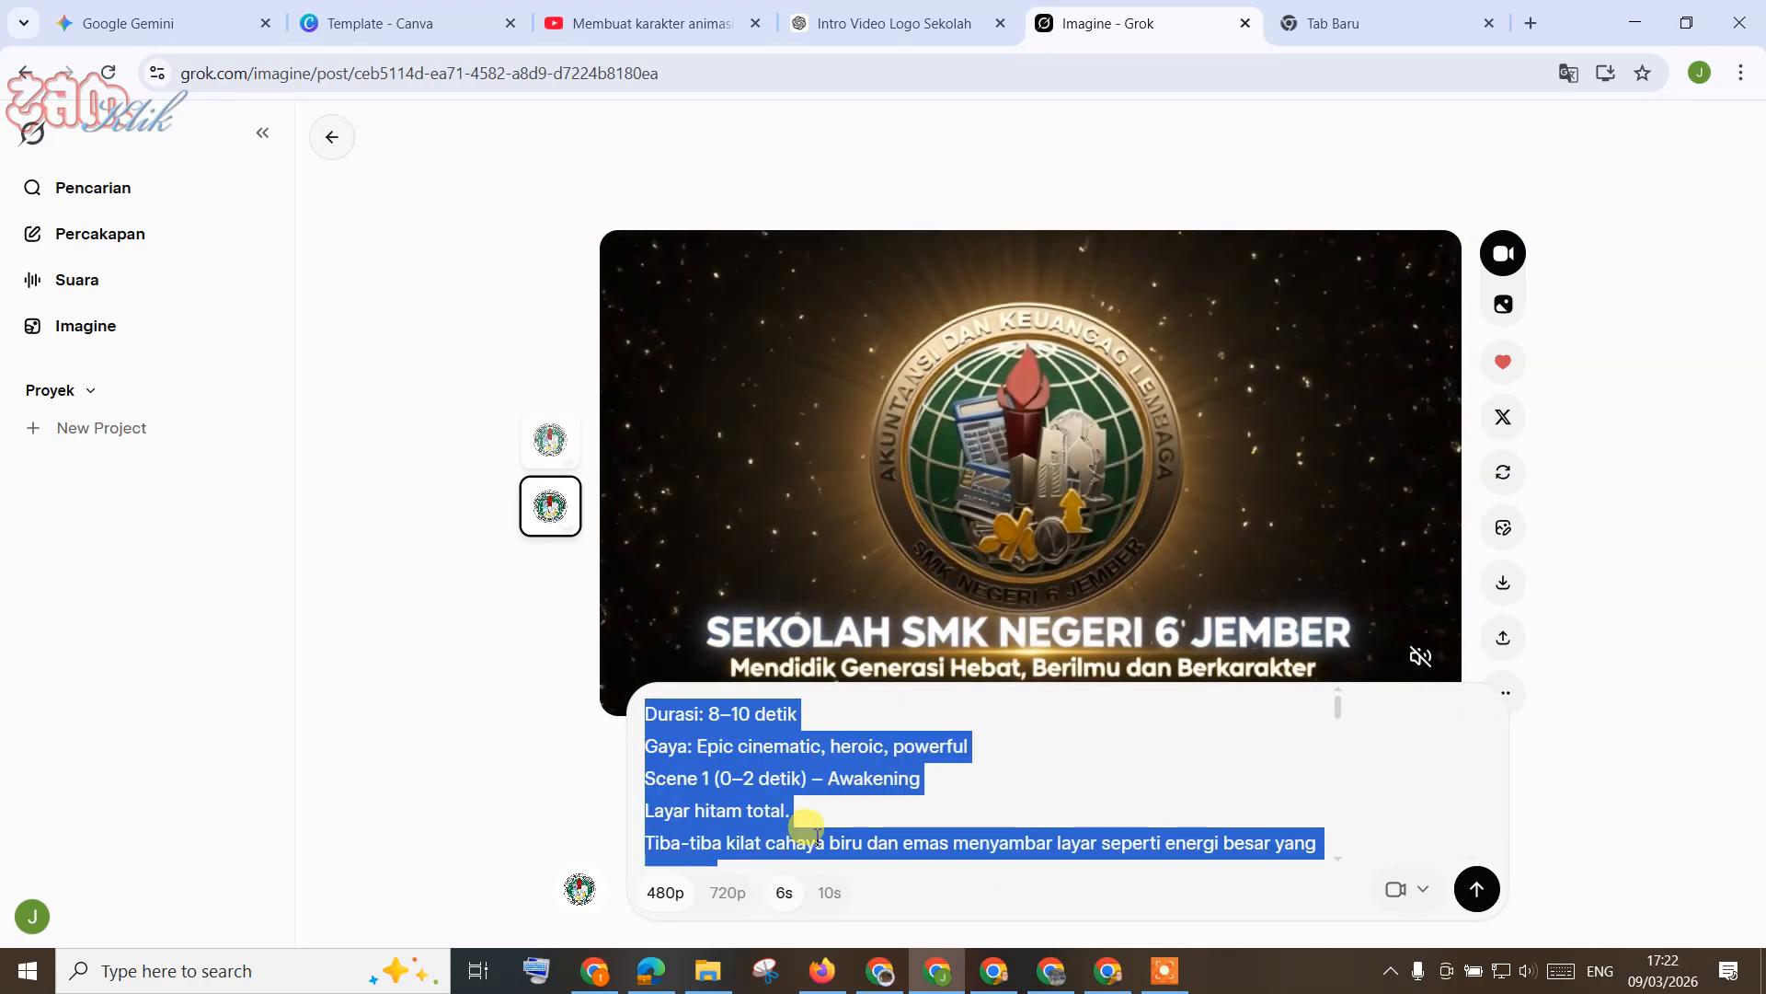
key(ctrl+v)
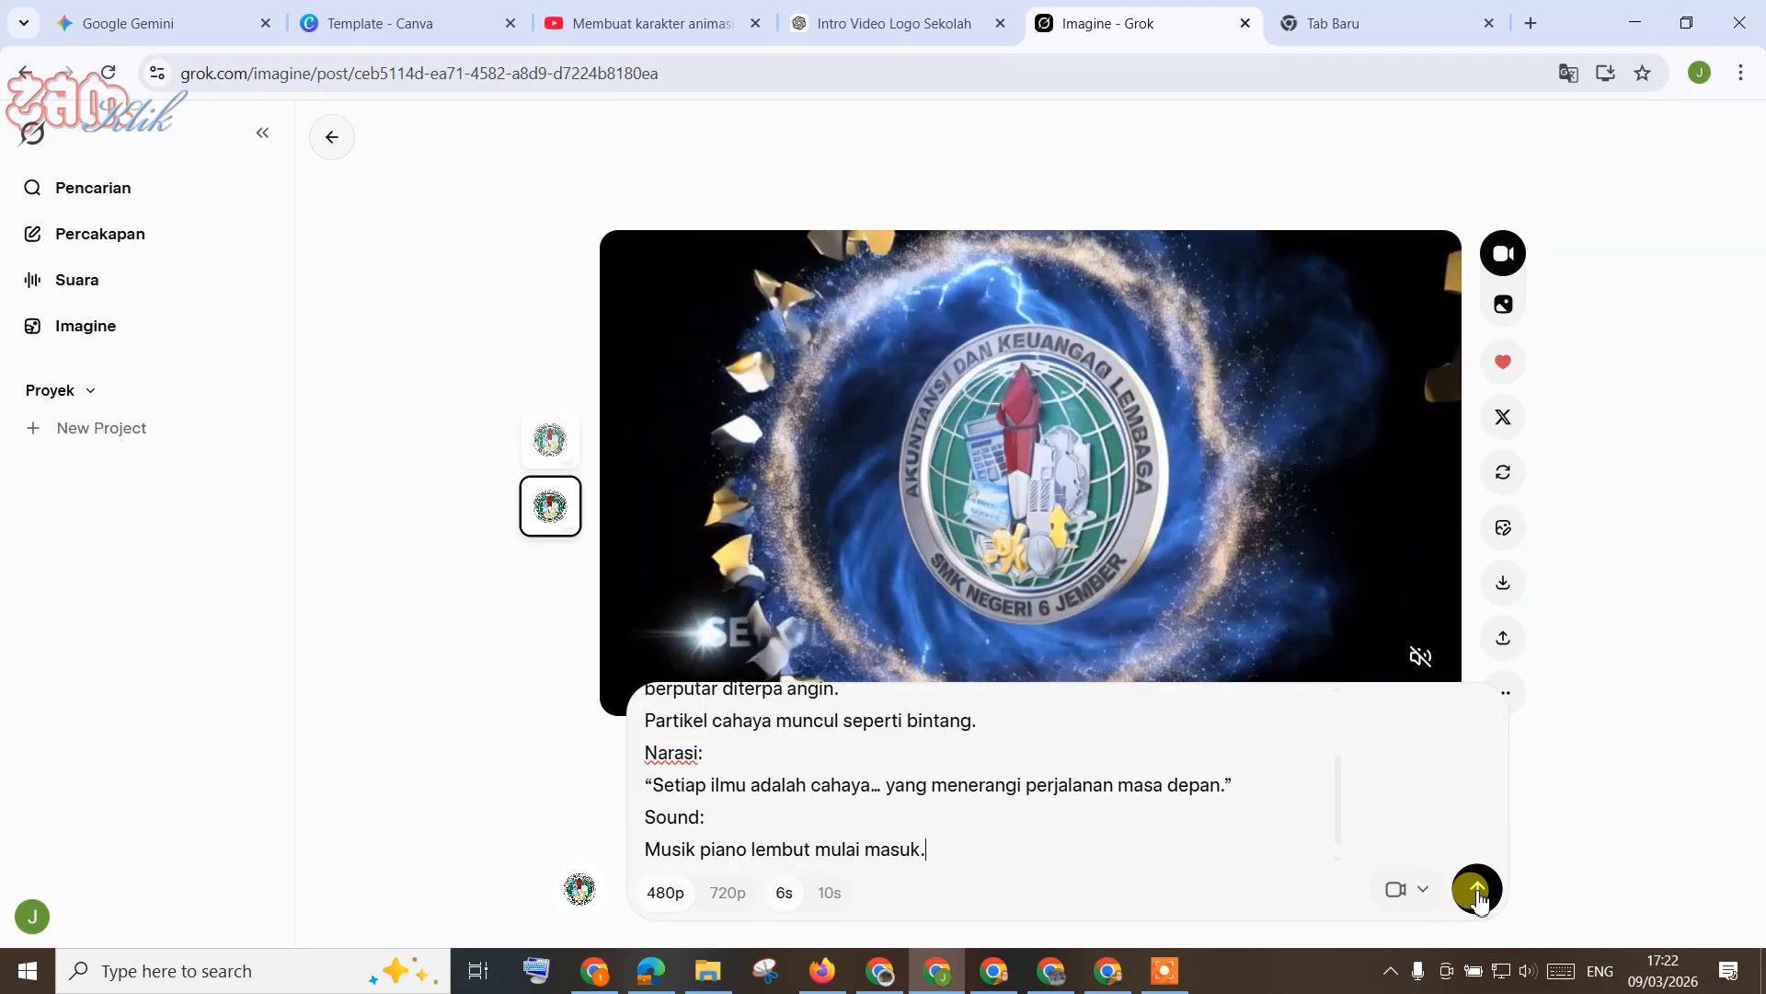
click(1476, 890)
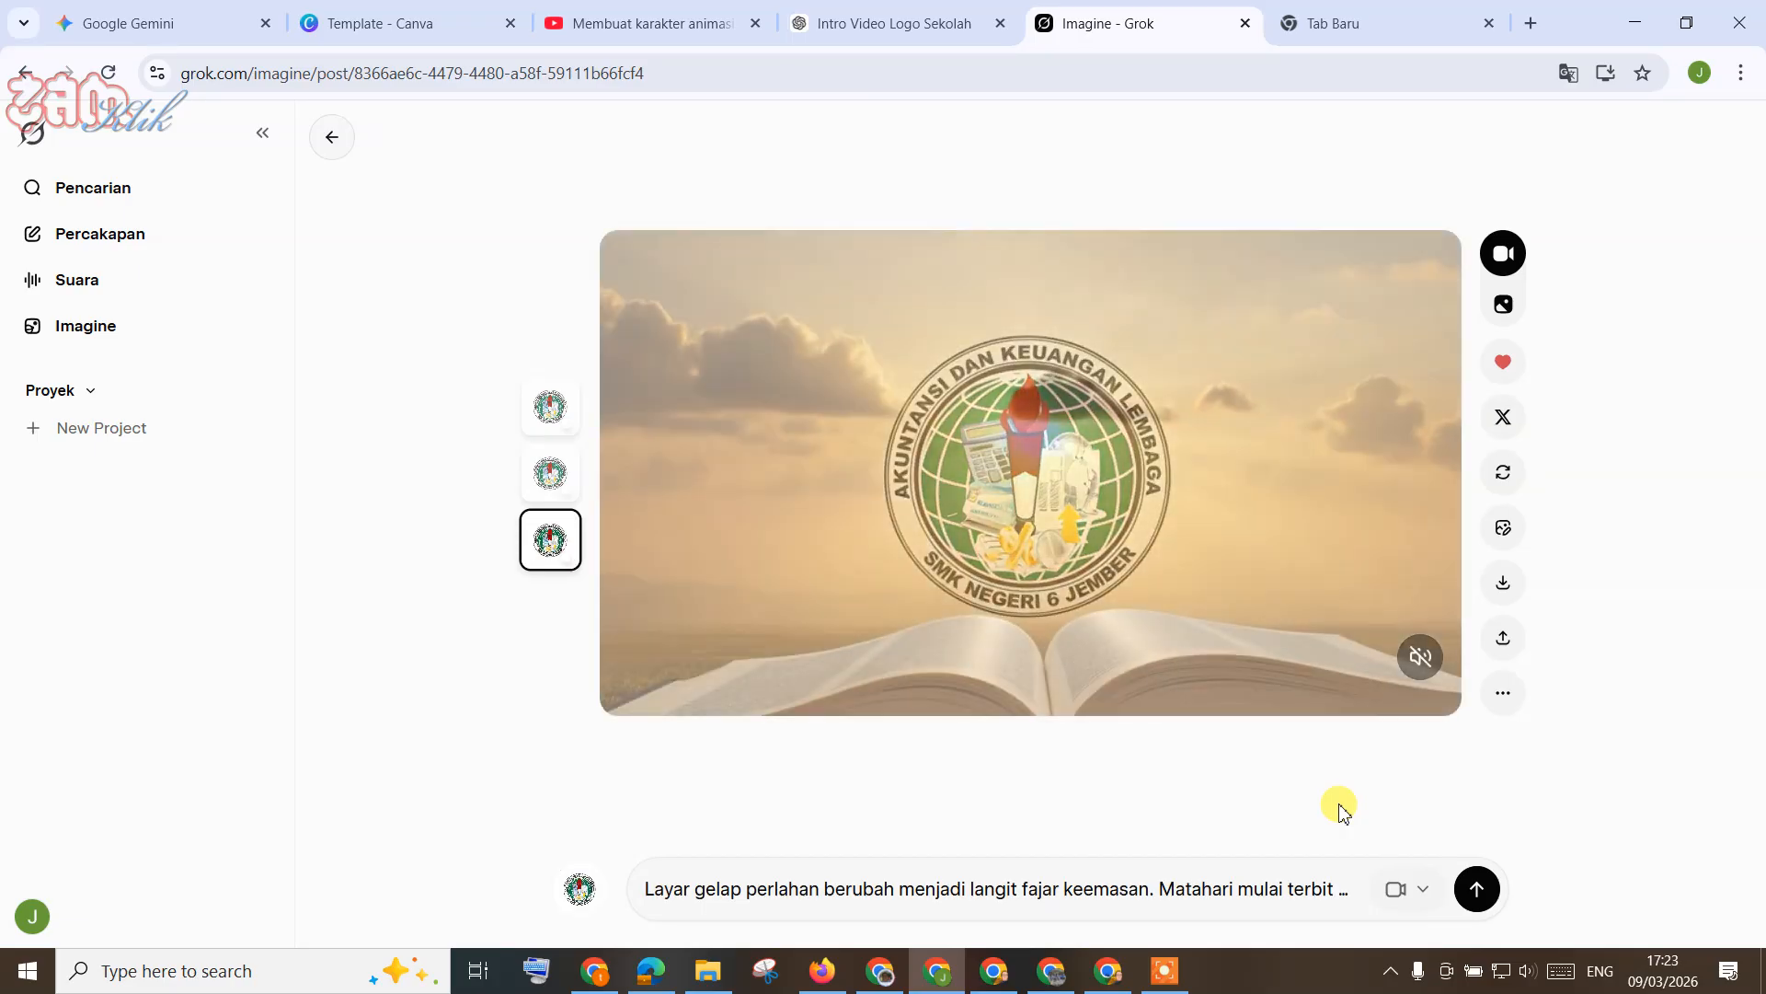
Step: Unmute the generated Scene 1 video to listen to it, and open it for a 6-second extension
click(1417, 659)
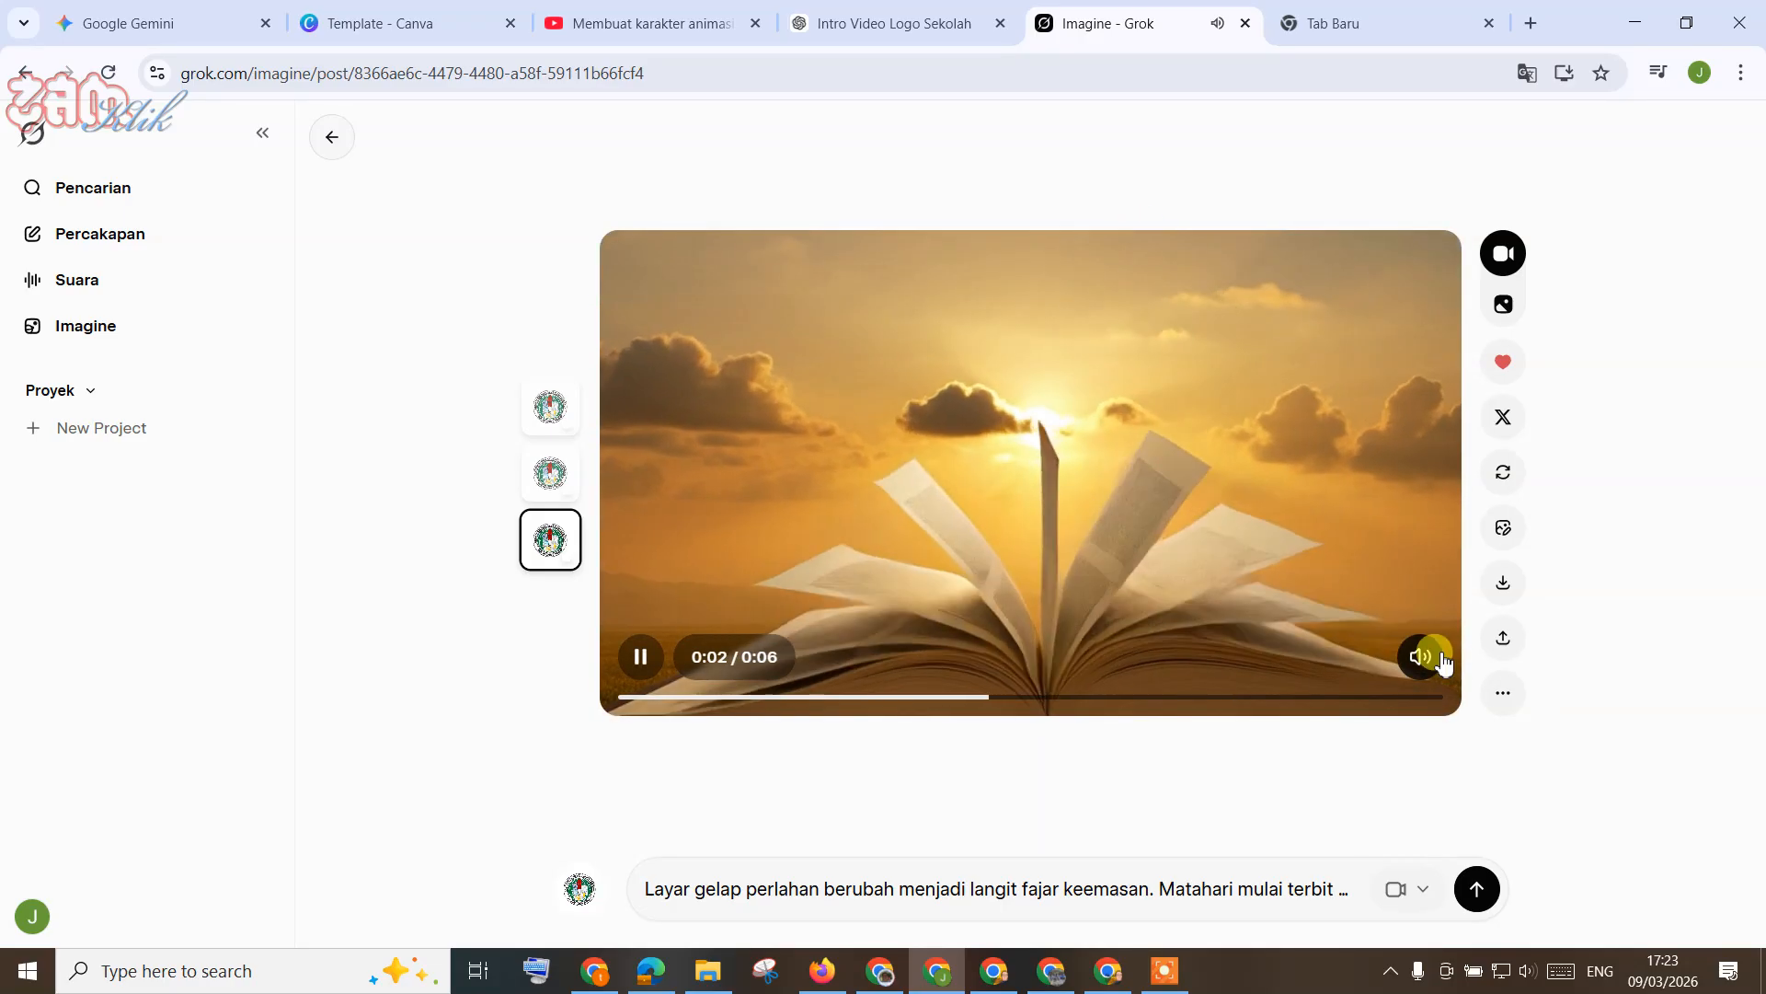
click(1503, 695)
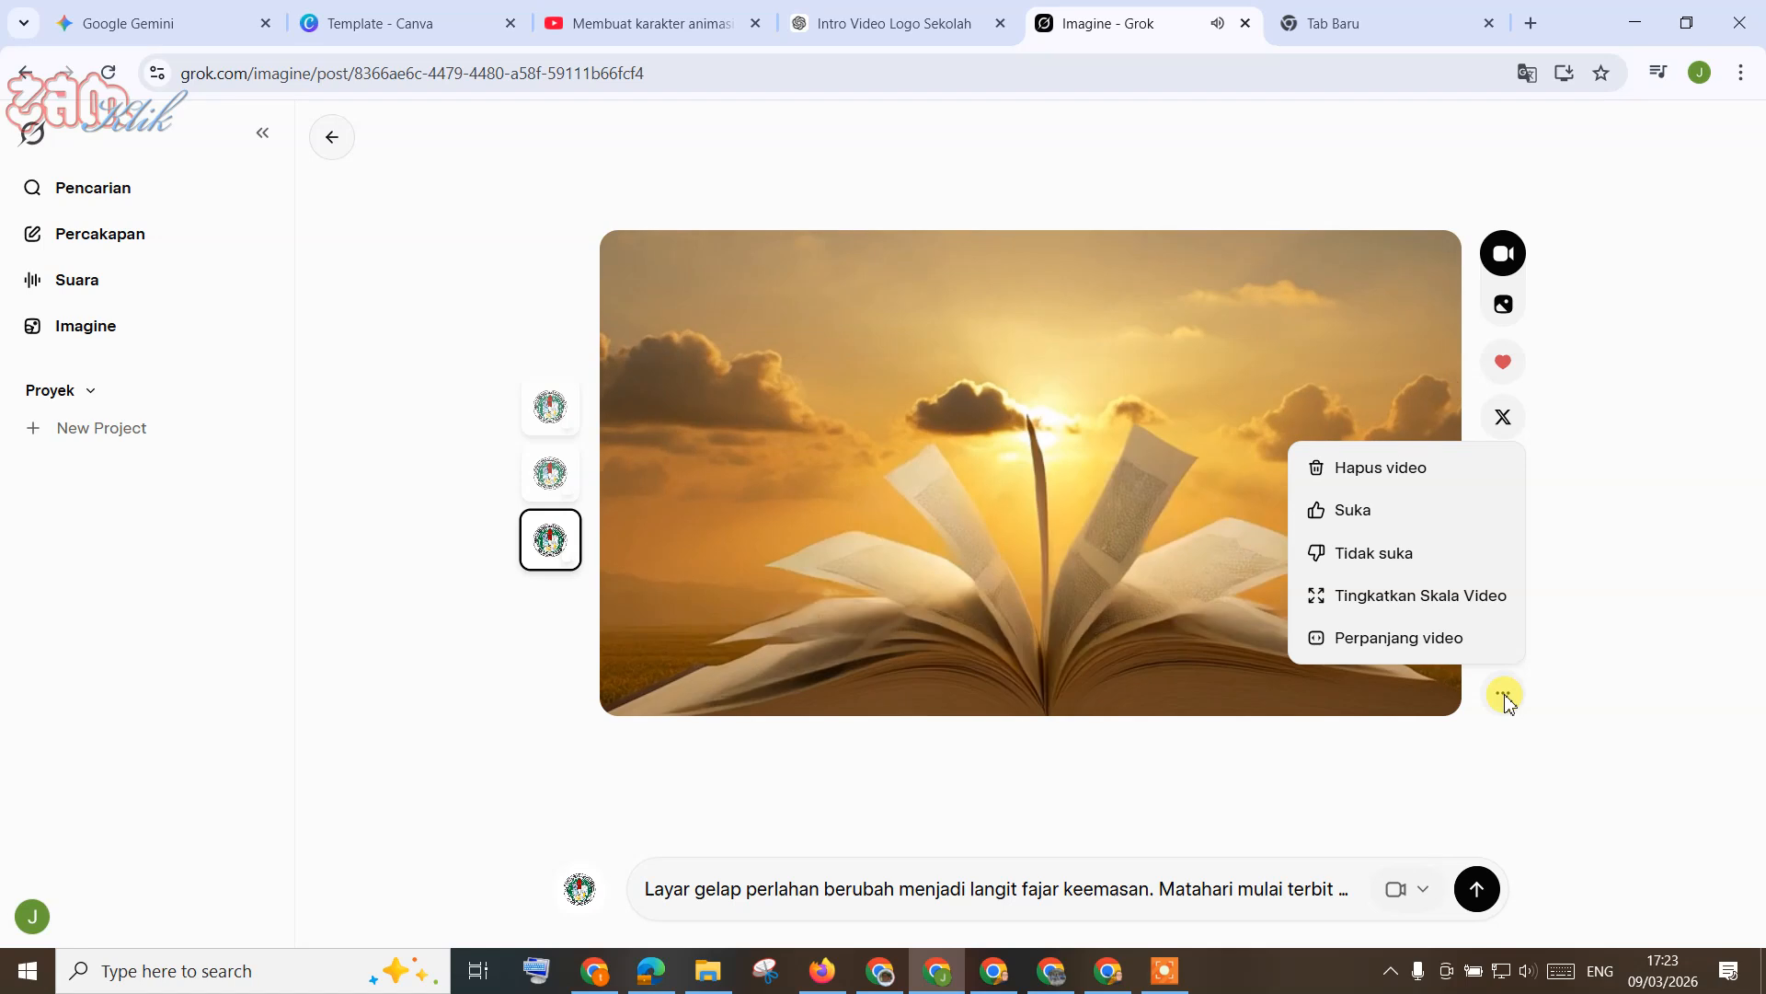
click(1398, 640)
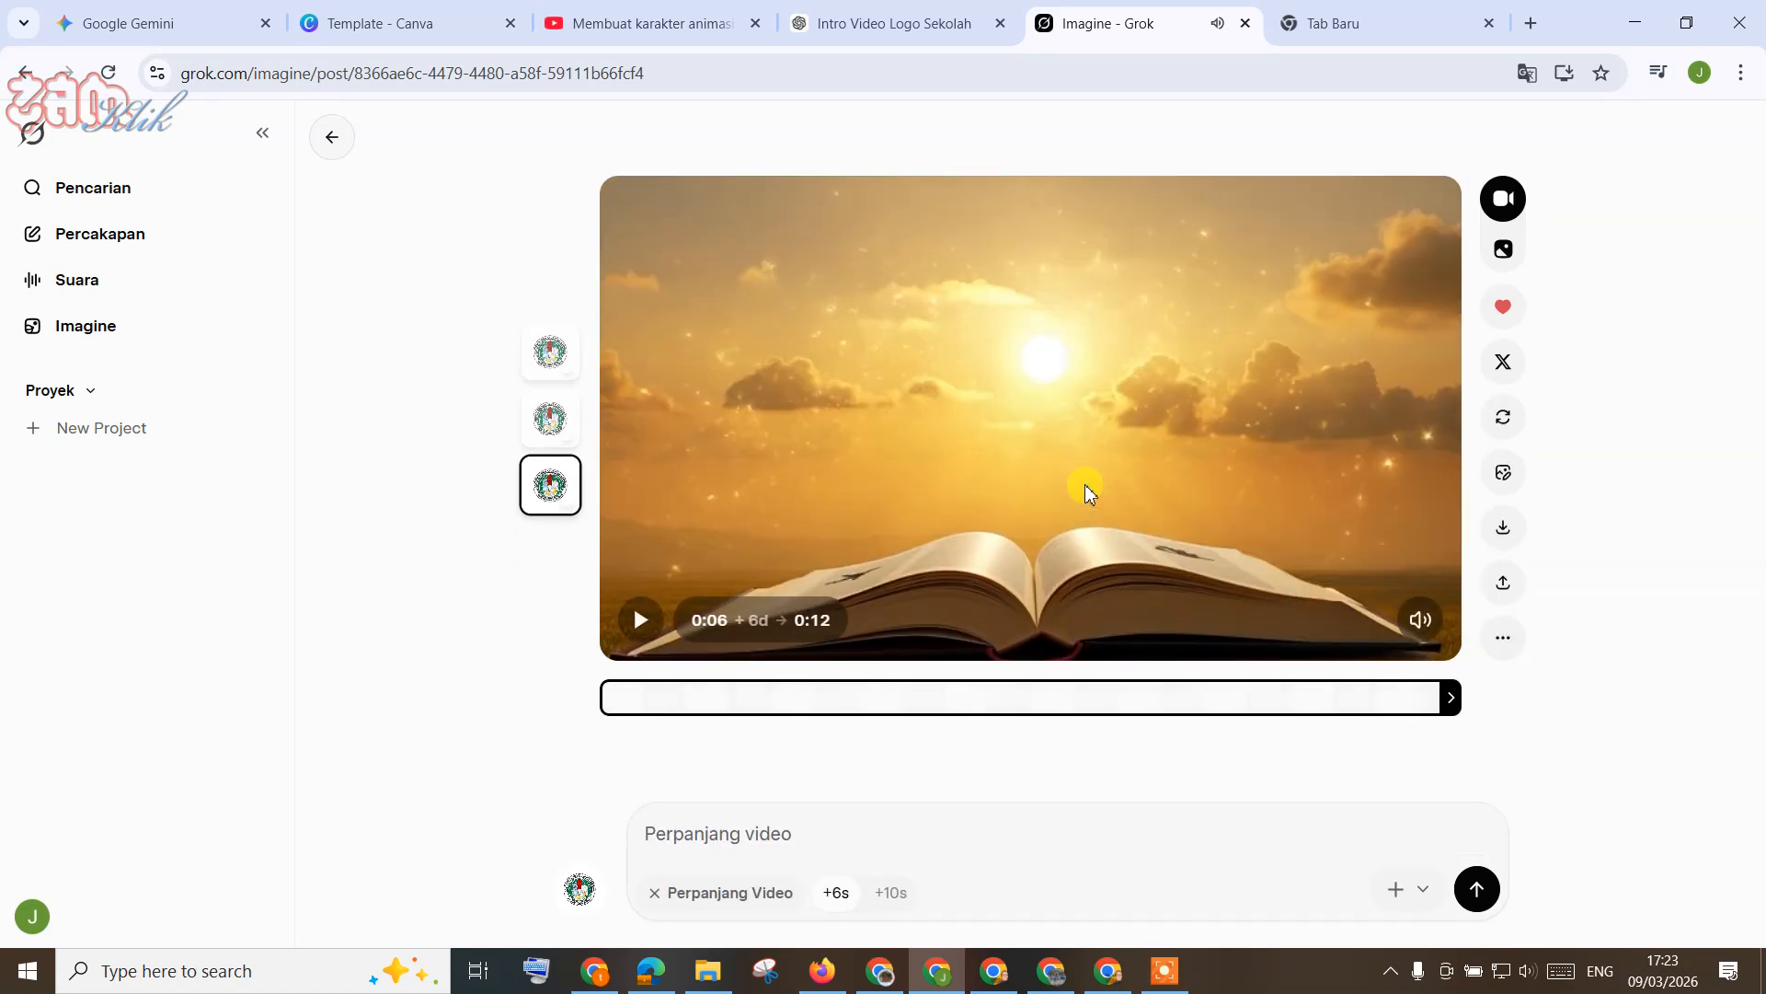
Step: In ChatGPT, copy the Scene 2 text from "Transisi cahaya membawa kamera" through the line ending in "orchestra inspiratif"
click(854, 35)
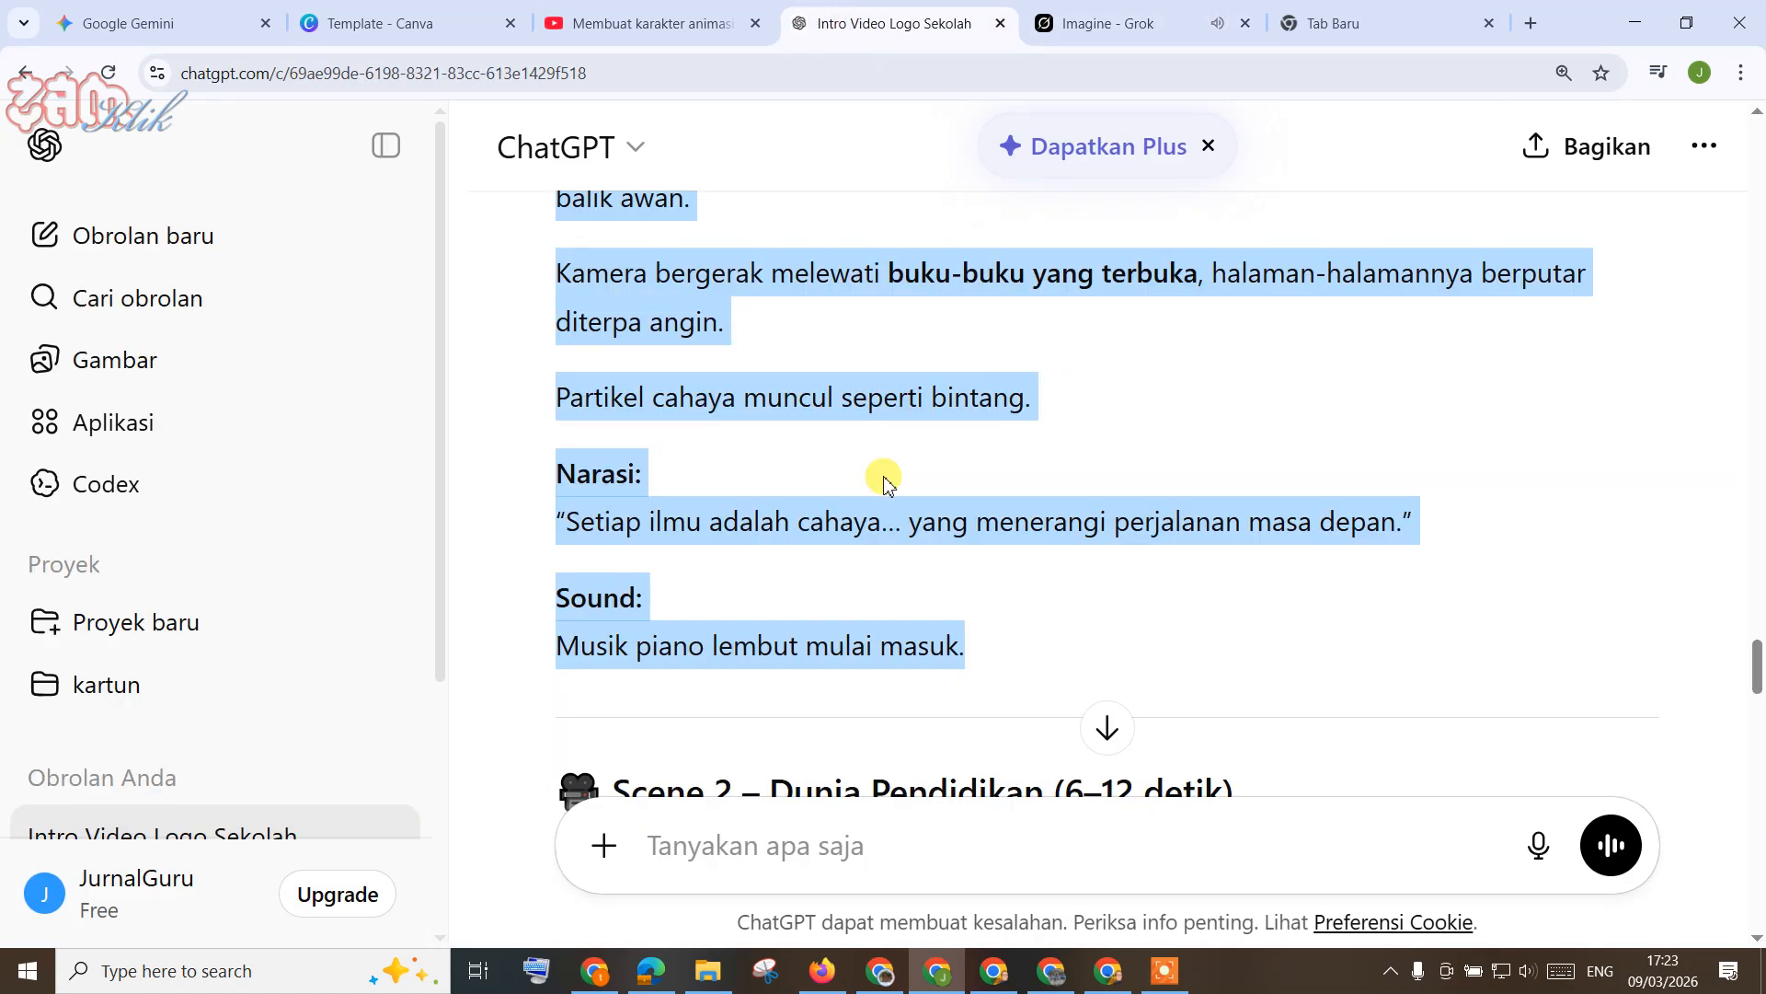
scroll(883, 477, down, 6)
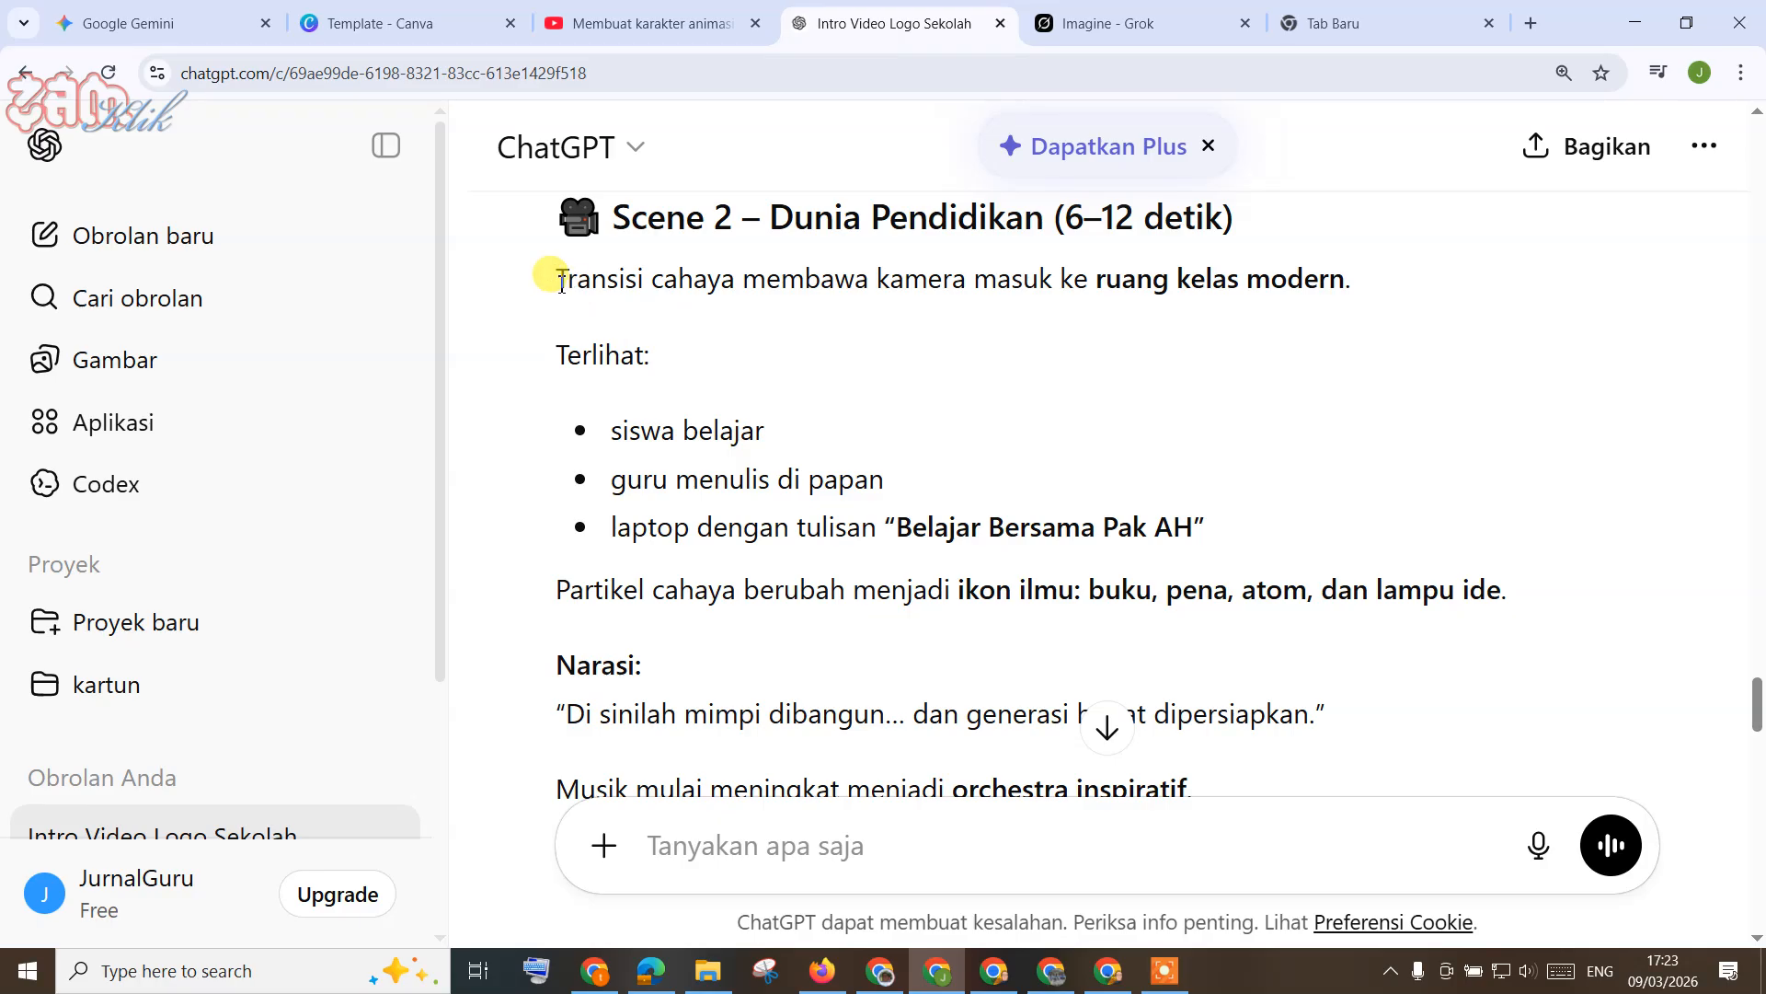
drag(554, 278, 957, 433)
scroll(1012, 479, down, 3)
shift+click(1251, 572)
key(ctrl+c)
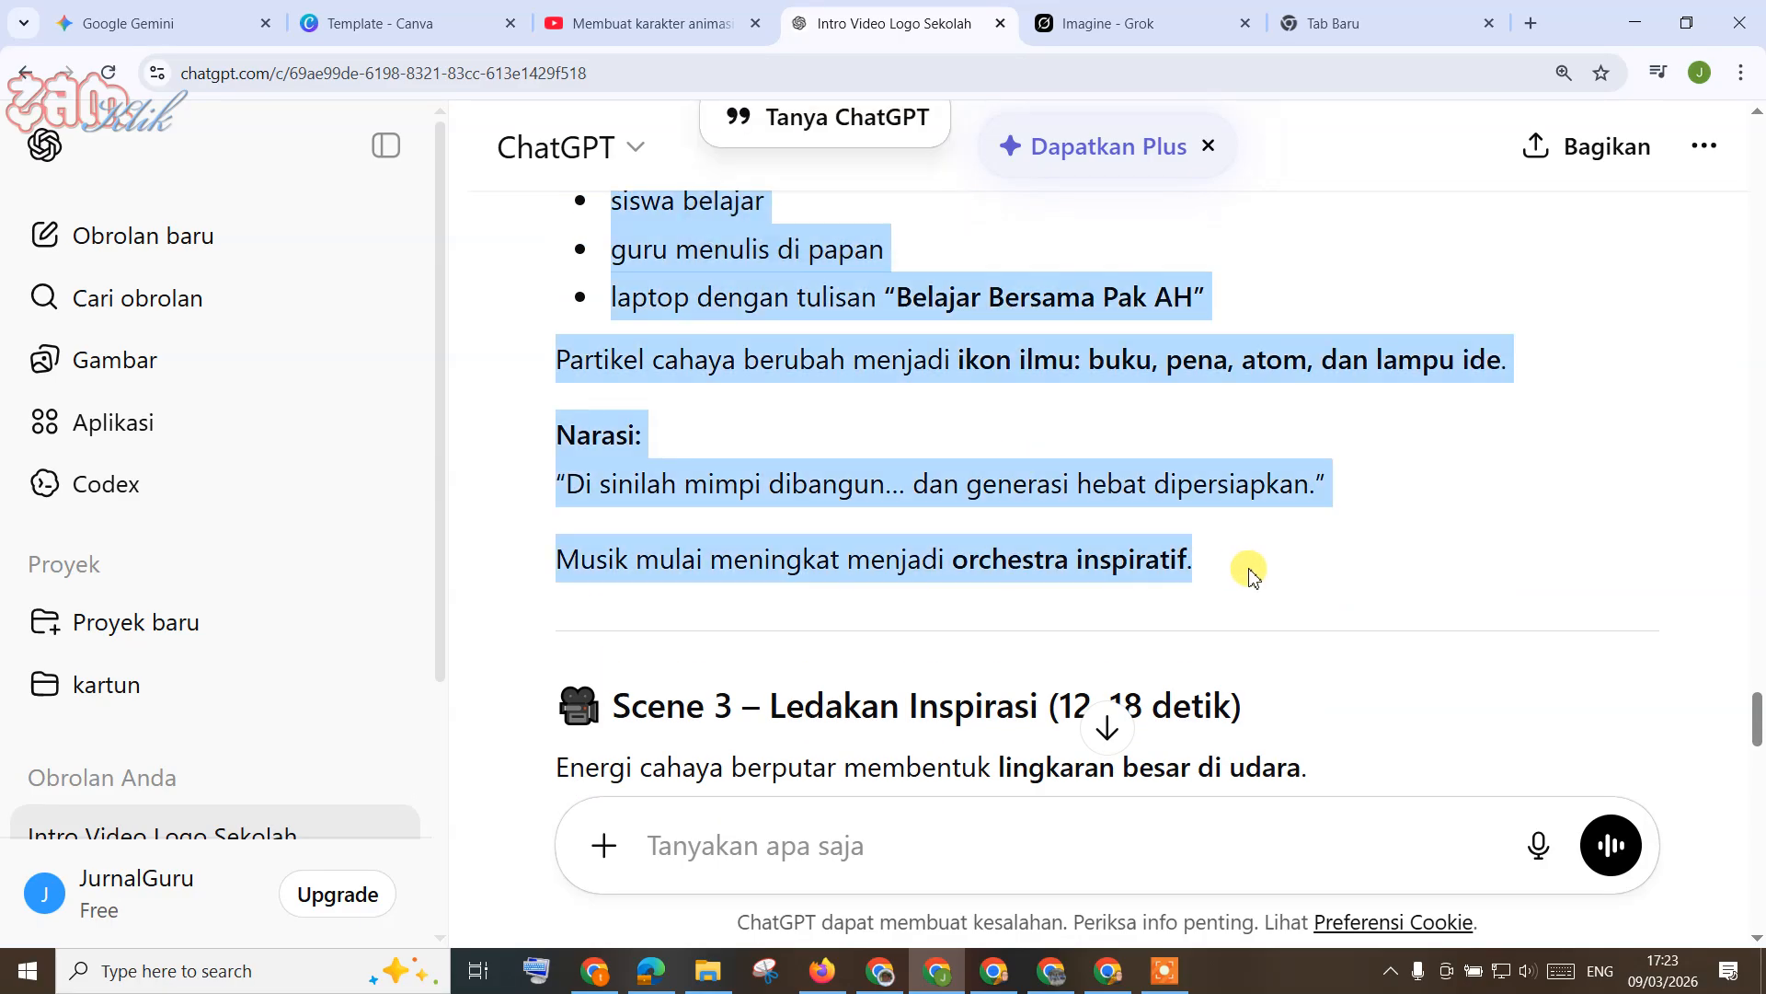
Step: Back in Grok, paste the Scene 2 text as the extension prompt and generate the 6-second extension
click(1113, 23)
click(875, 821)
key(ctrl+v)
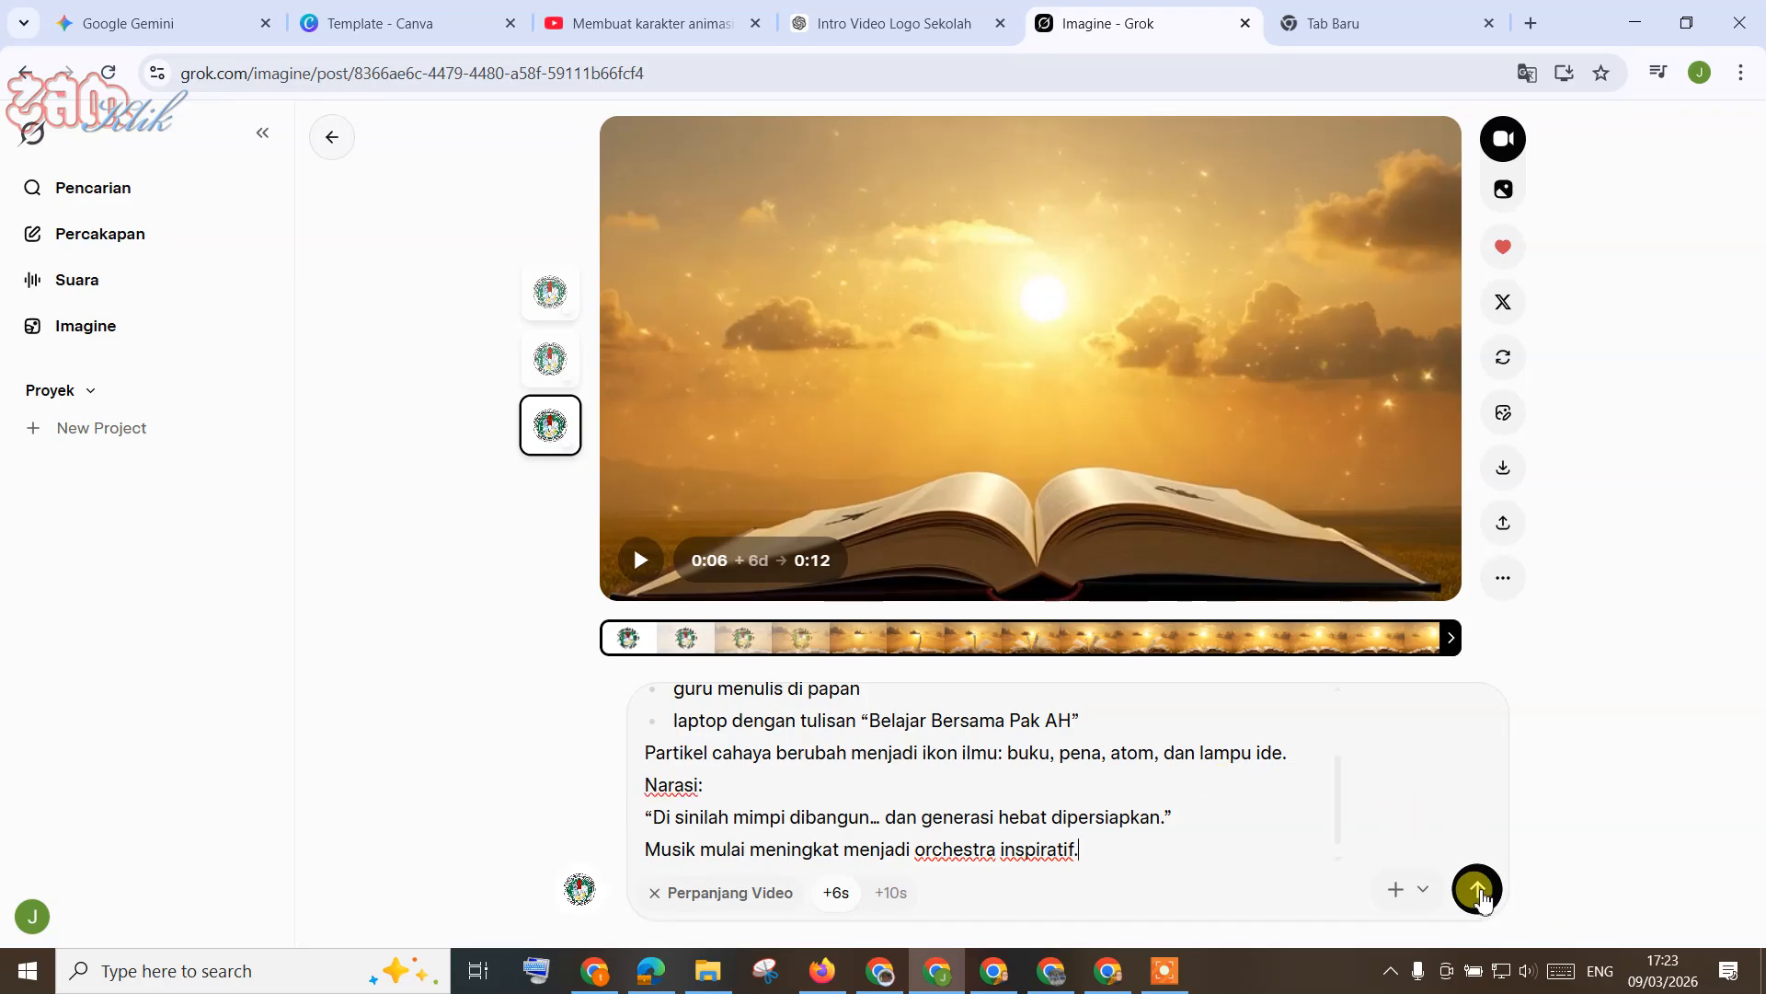
click(1476, 889)
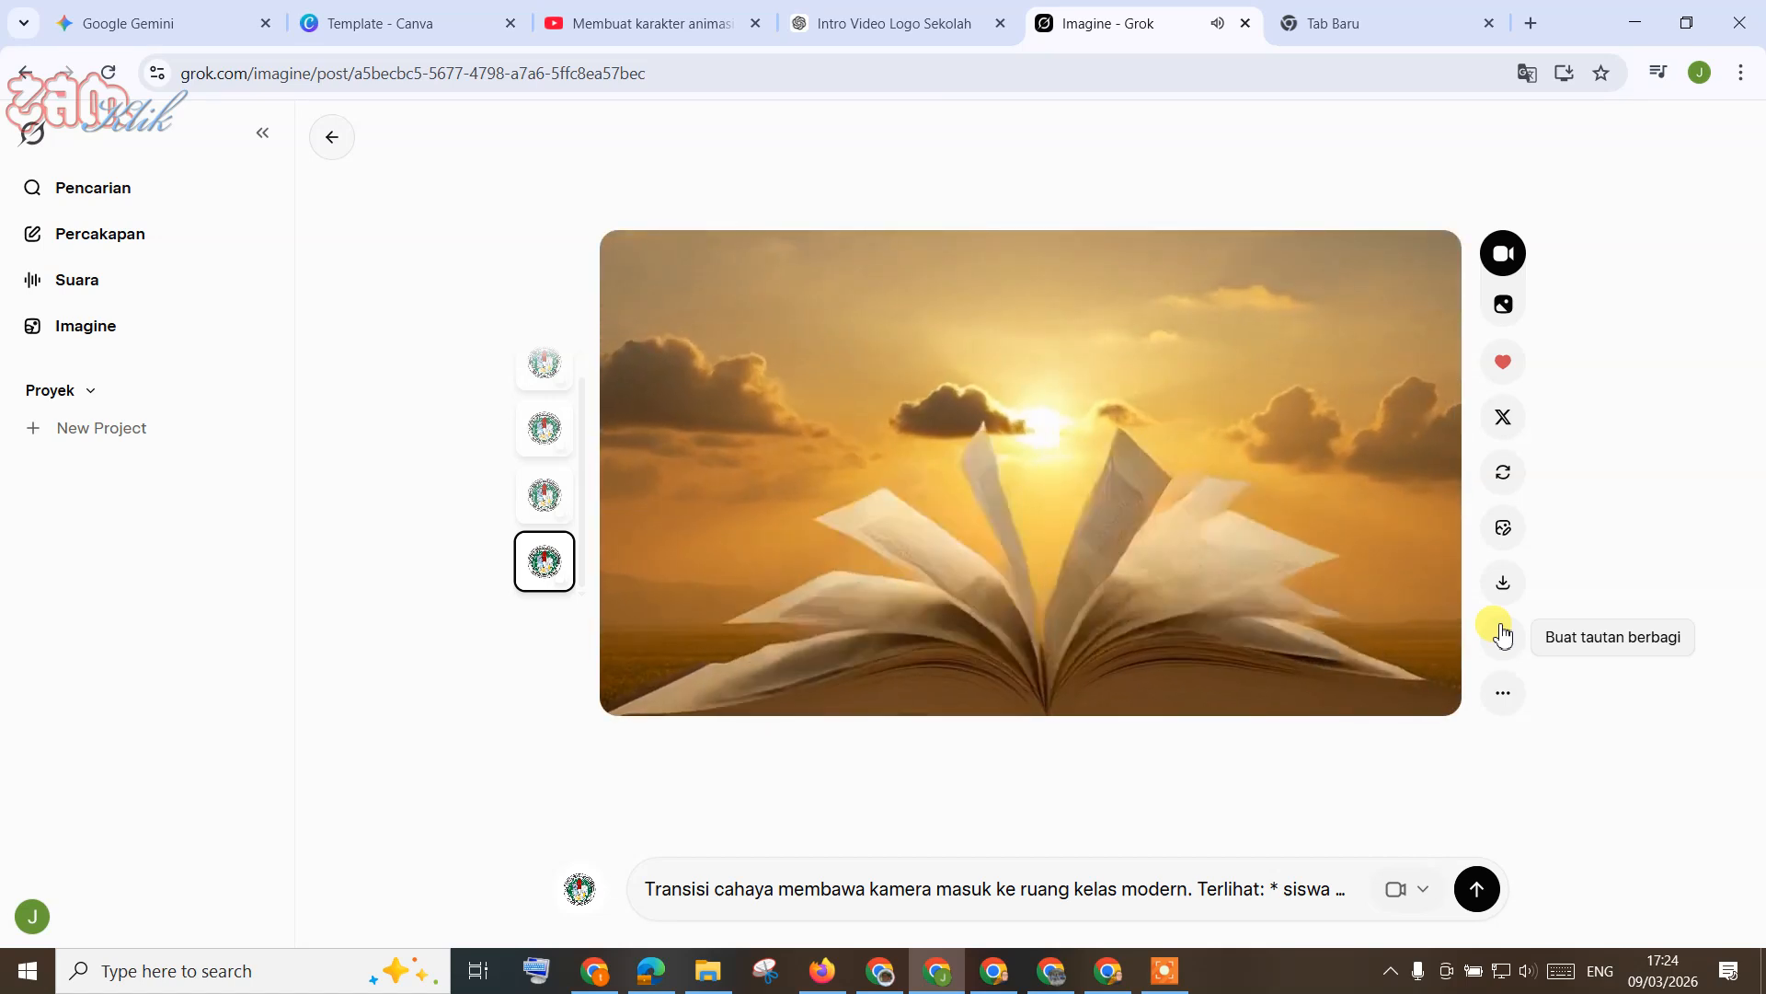
Step: Open the Scene 2 video for another 6-second extension, and select the Scene 3 text in ChatGPT from "Energi cahaya berputar" through its narration line
click(1500, 691)
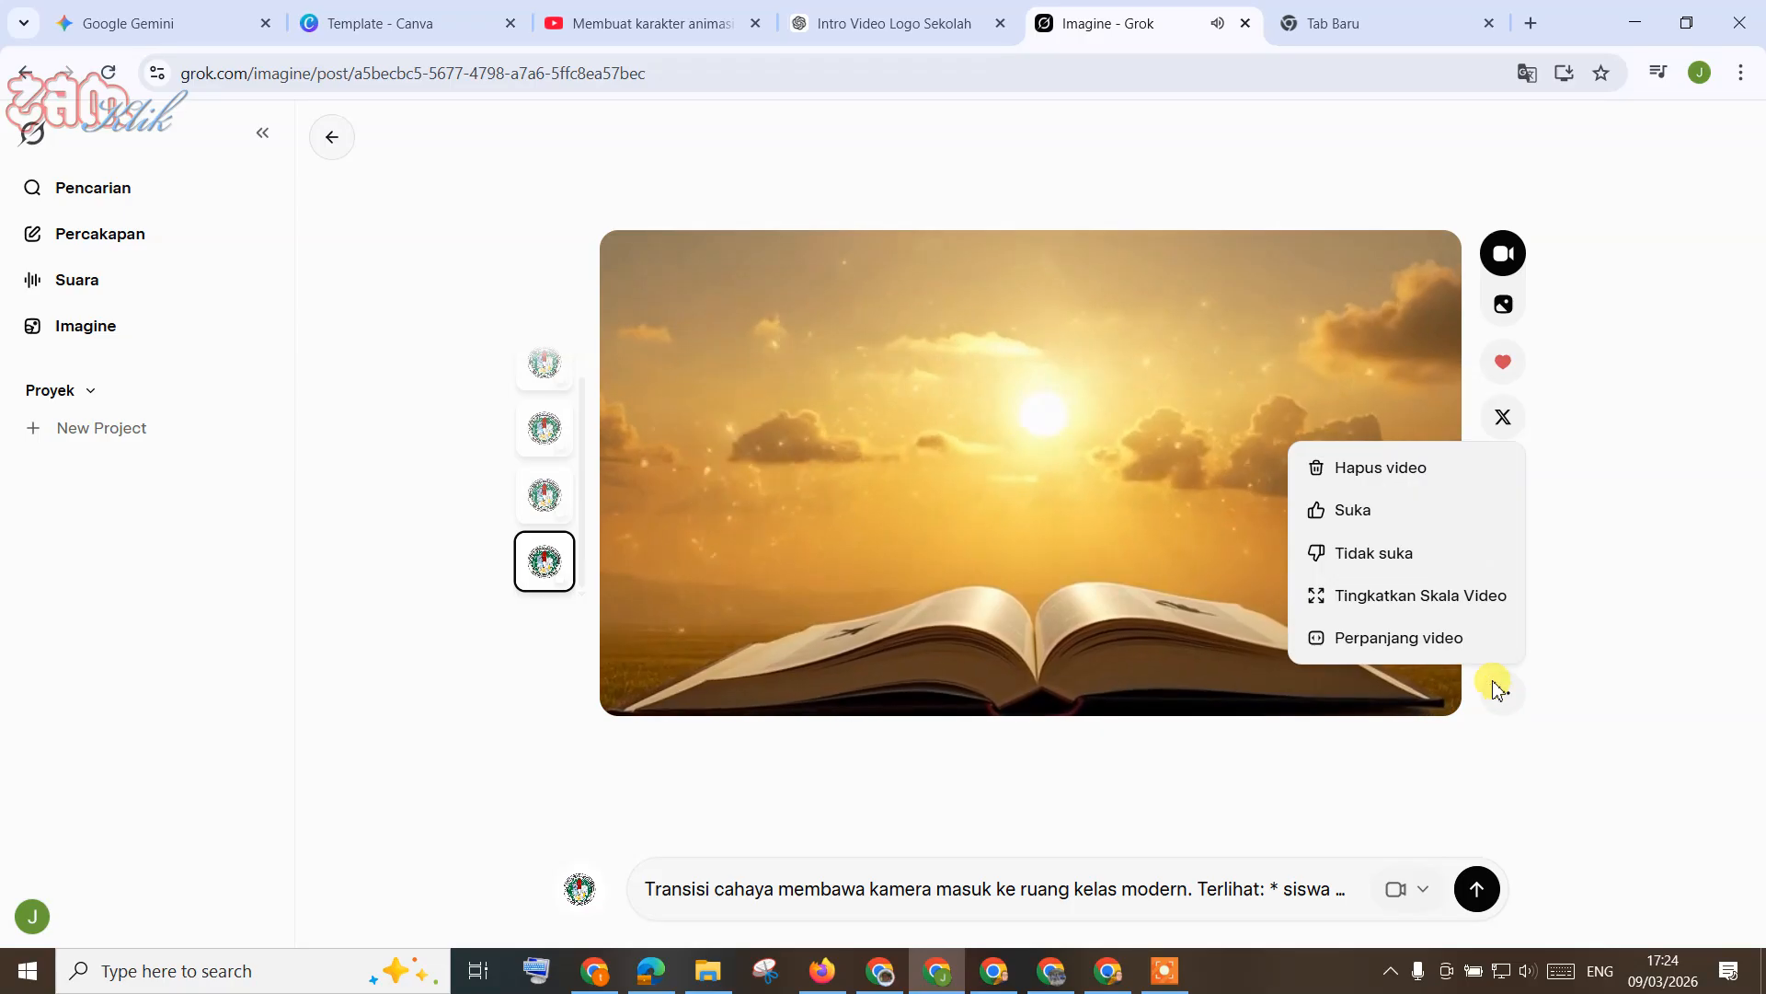
click(1432, 636)
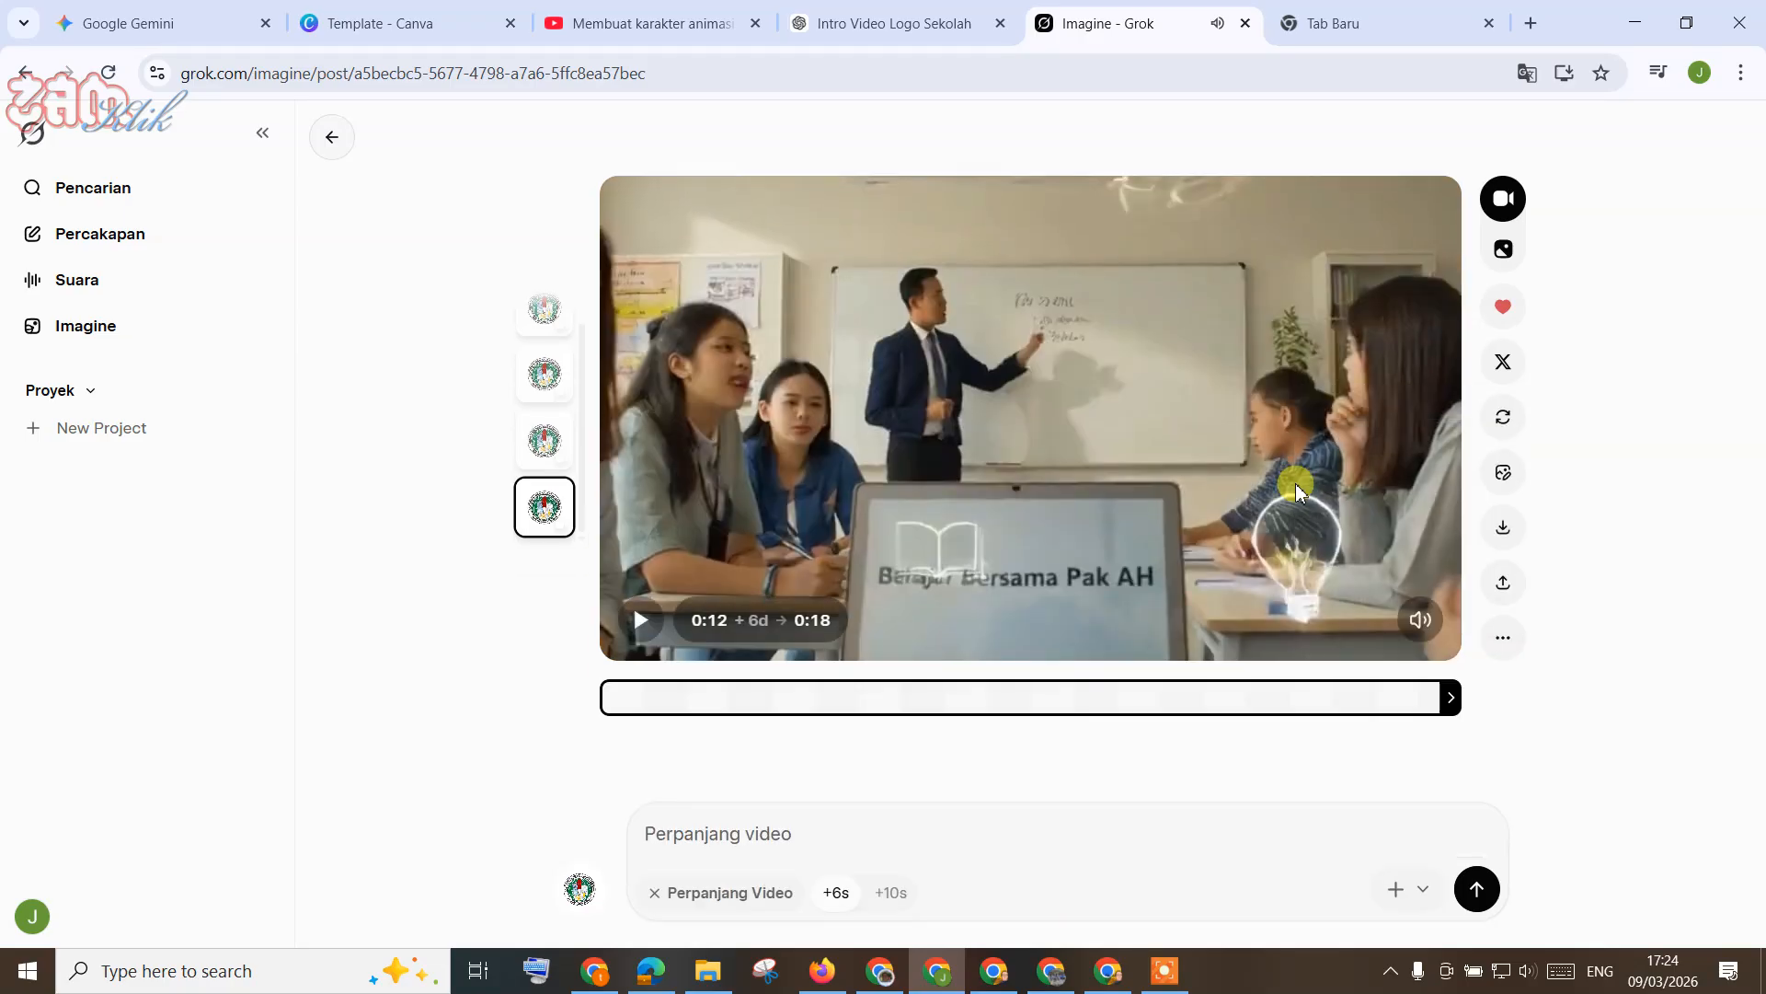
click(901, 37)
scroll(855, 534, down, 3)
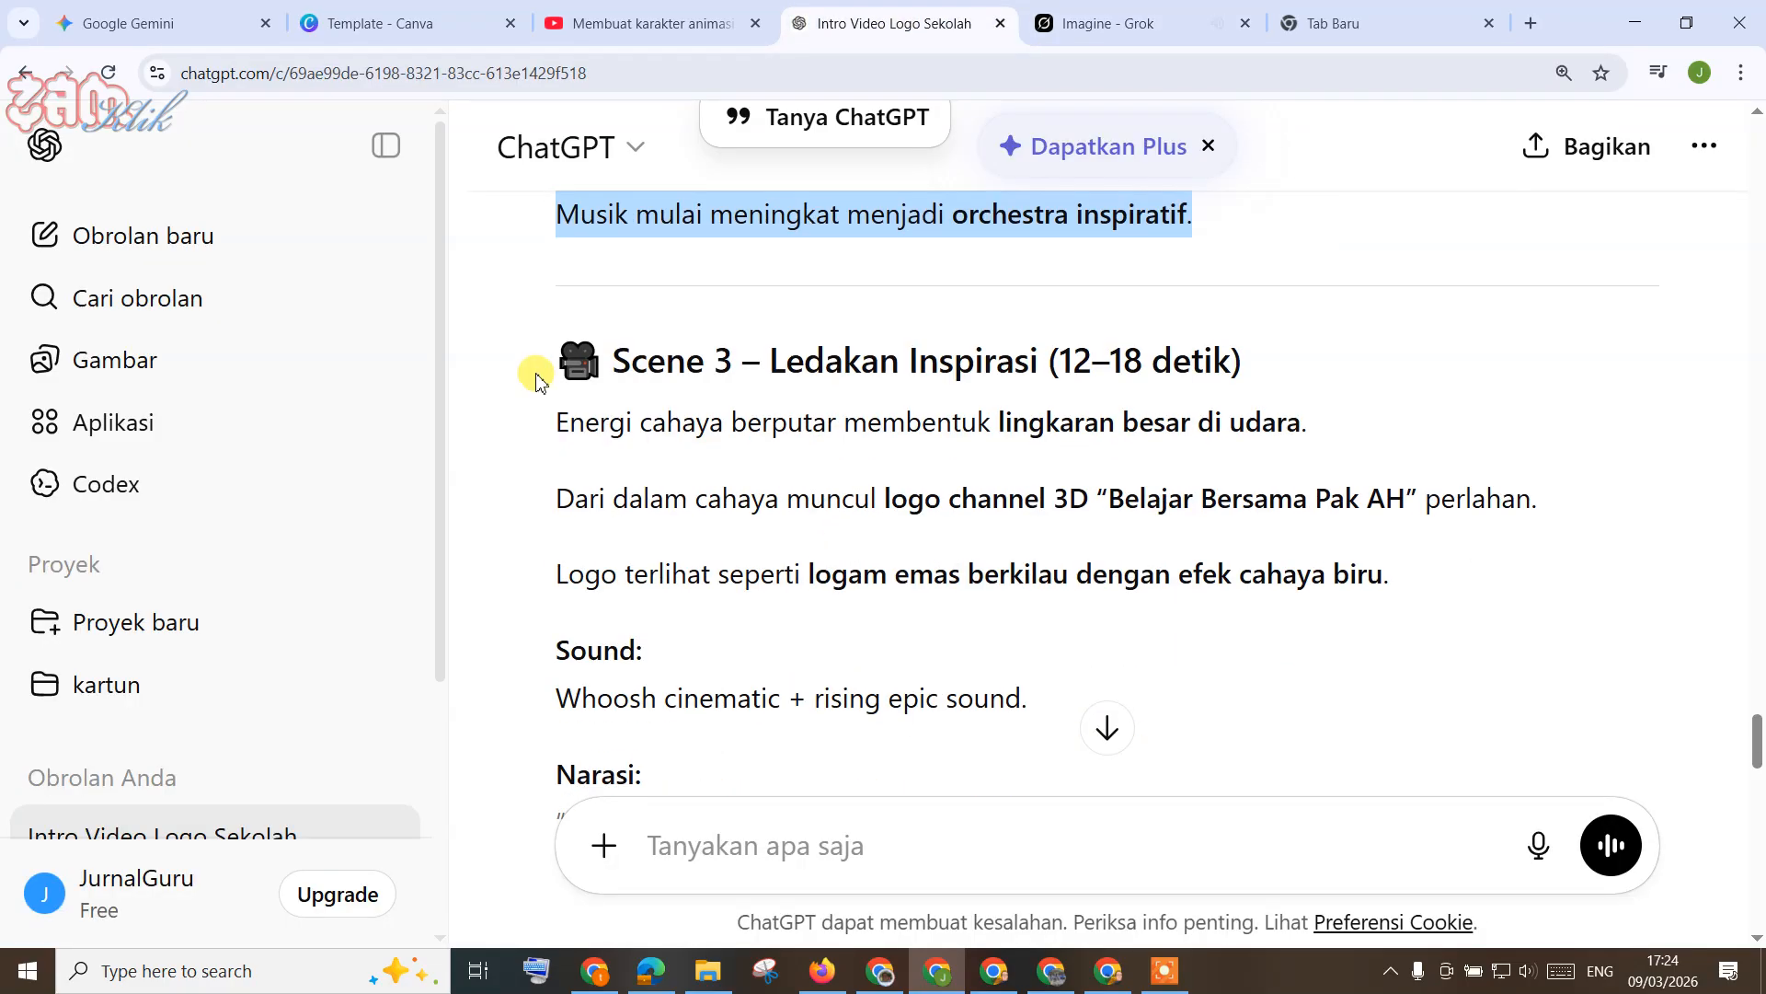
drag(565, 424, 882, 497)
scroll(1073, 564, down, 3)
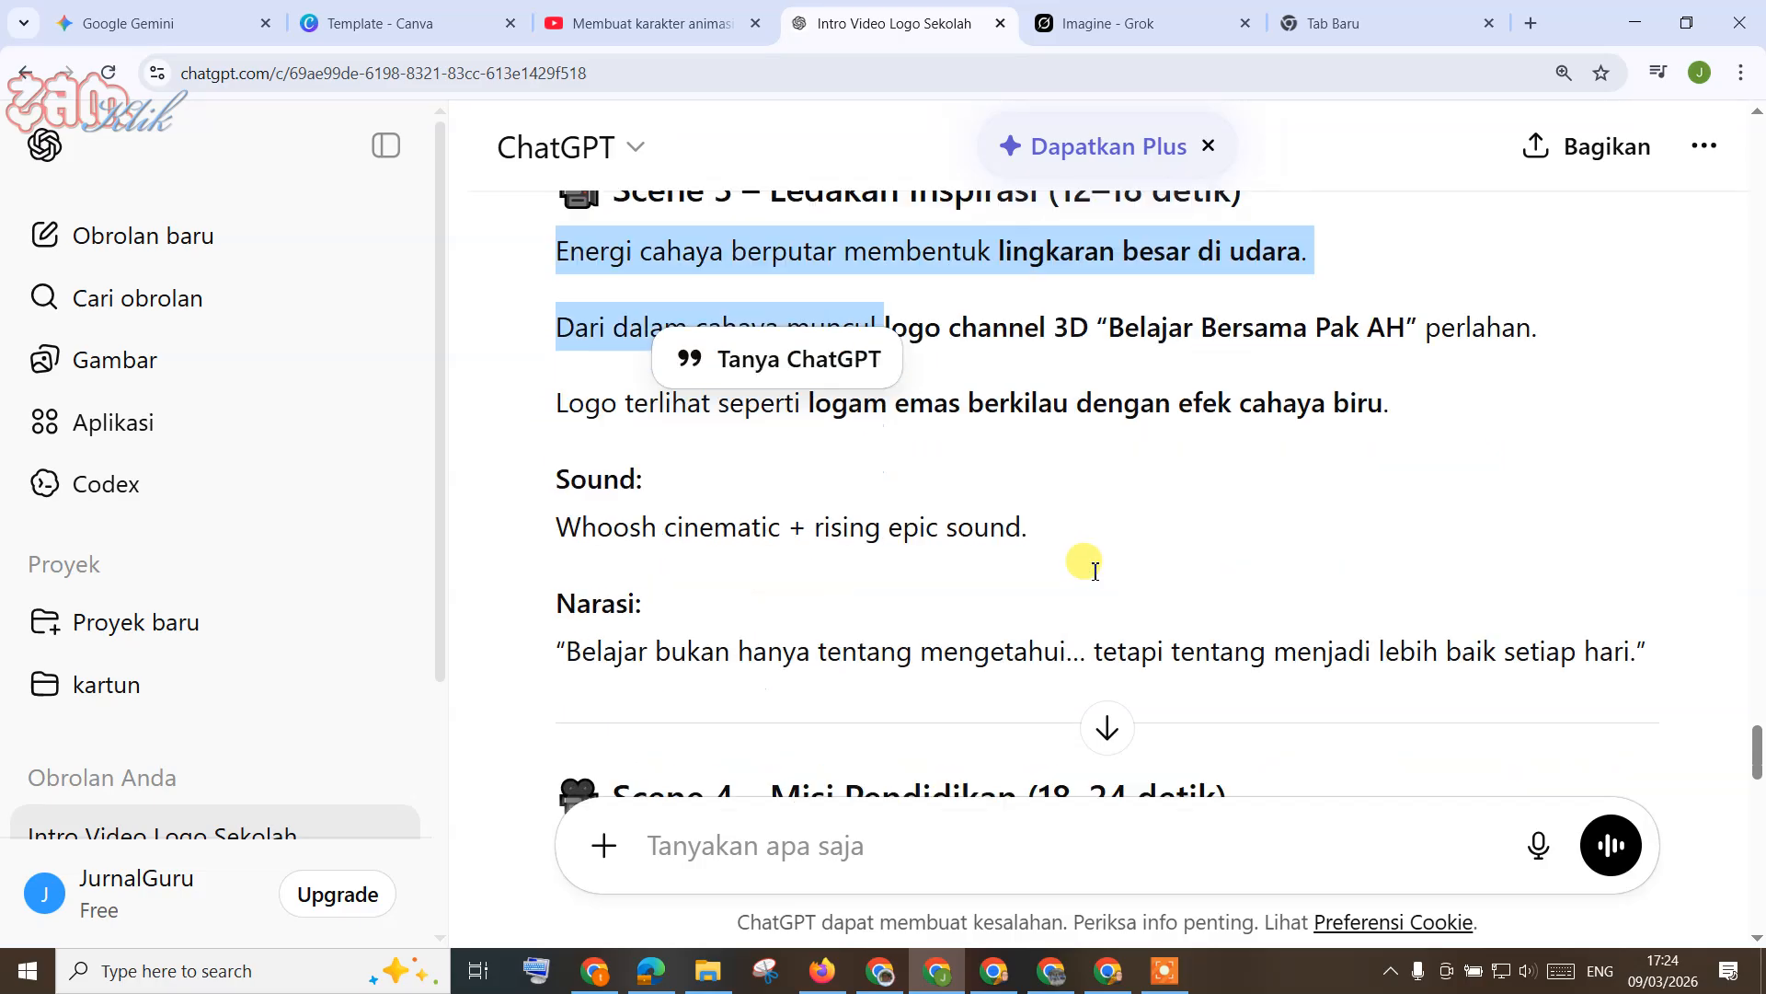
drag(1665, 592, 1665, 591)
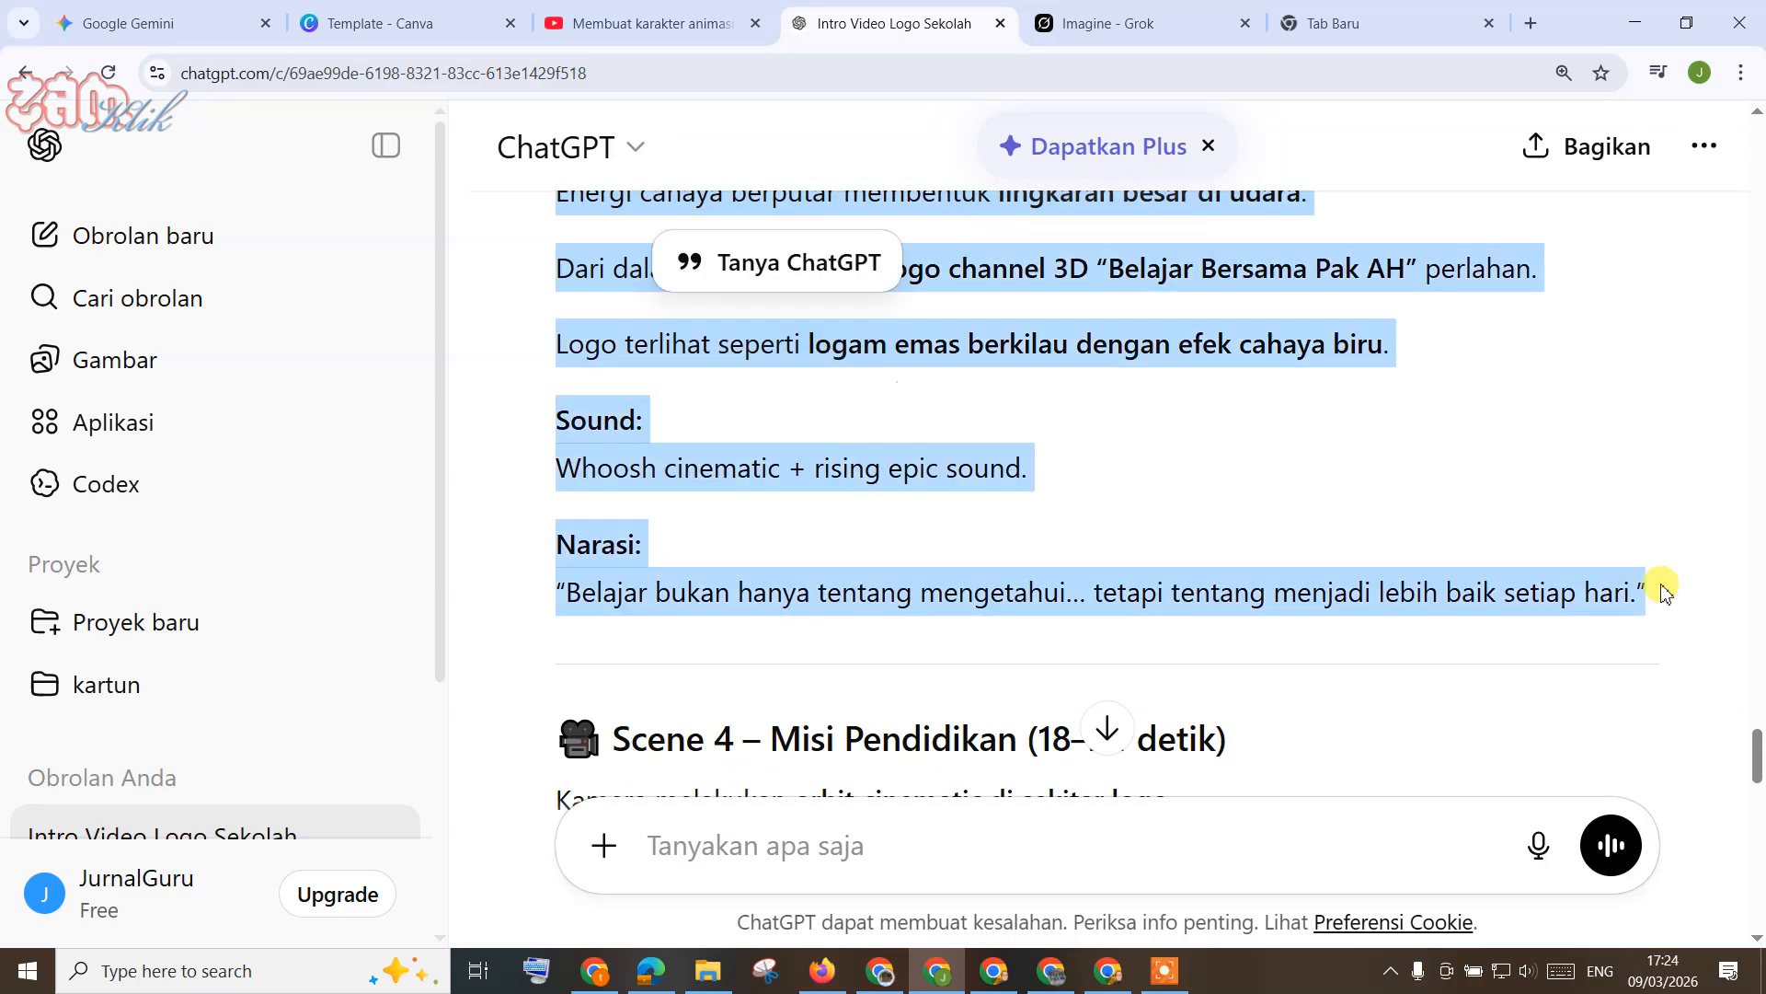
Step: Return to Grok, paste the Scene 3 text as the extension prompt and generate the next 6 seconds
click(1136, 23)
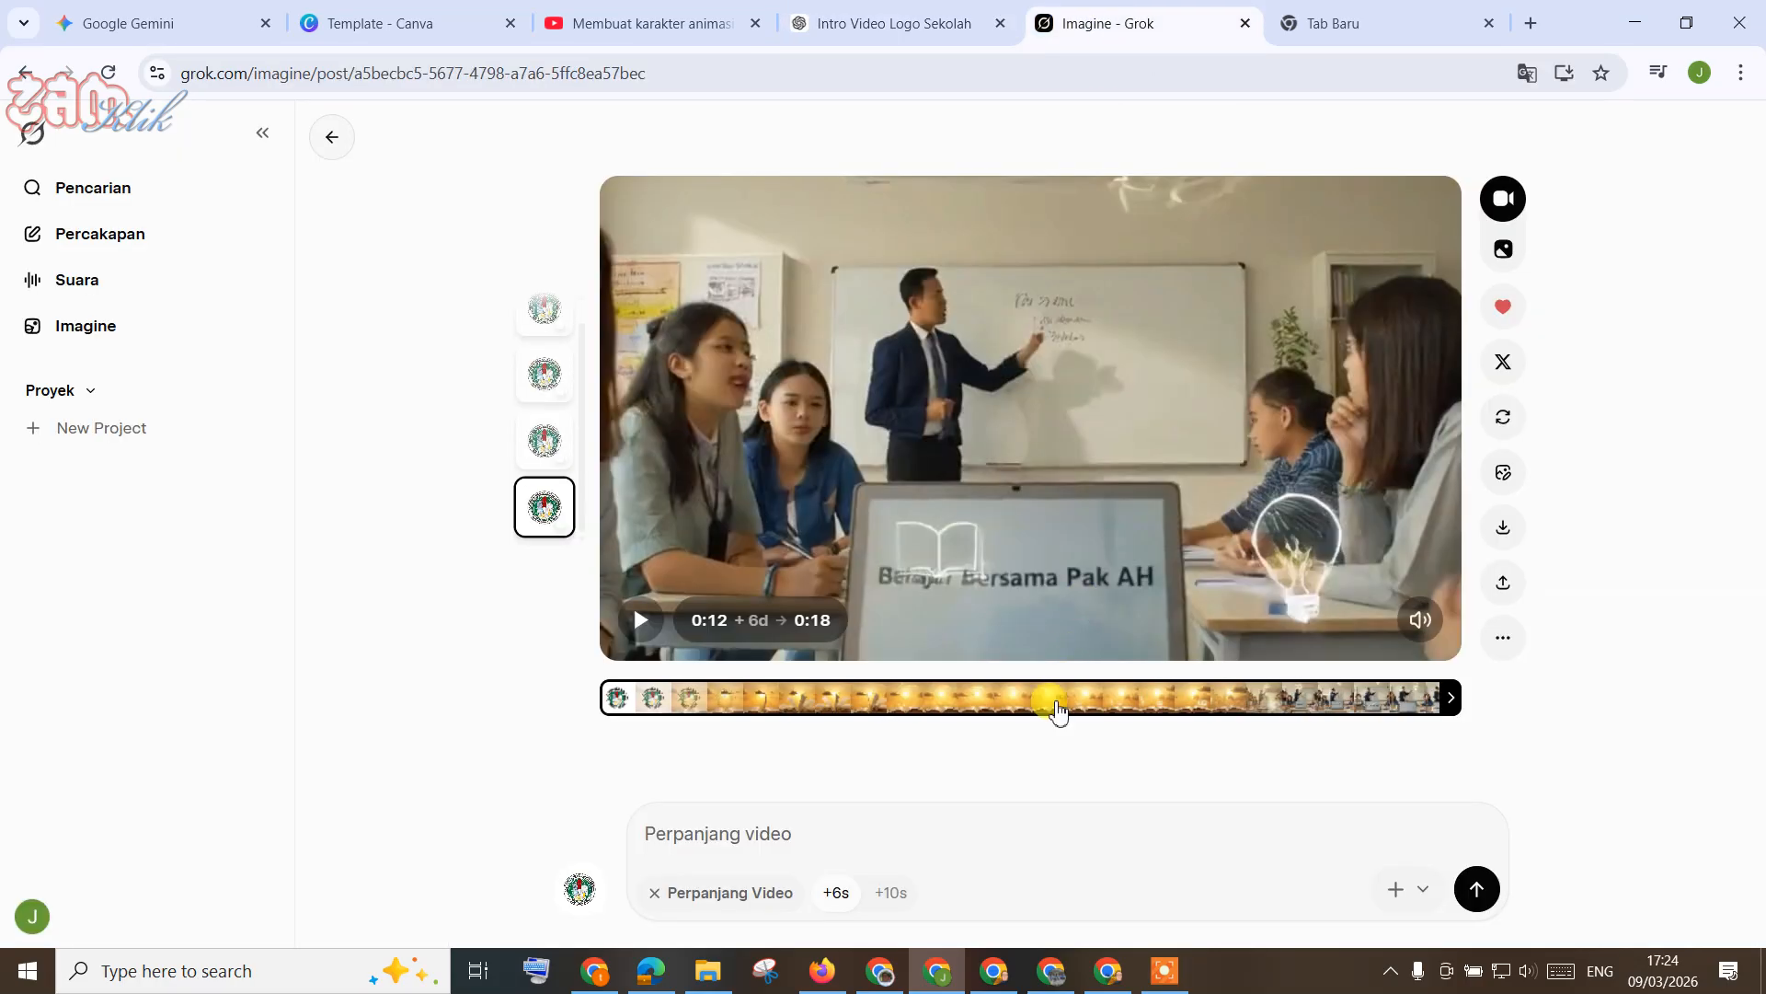
key(ctrl+v)
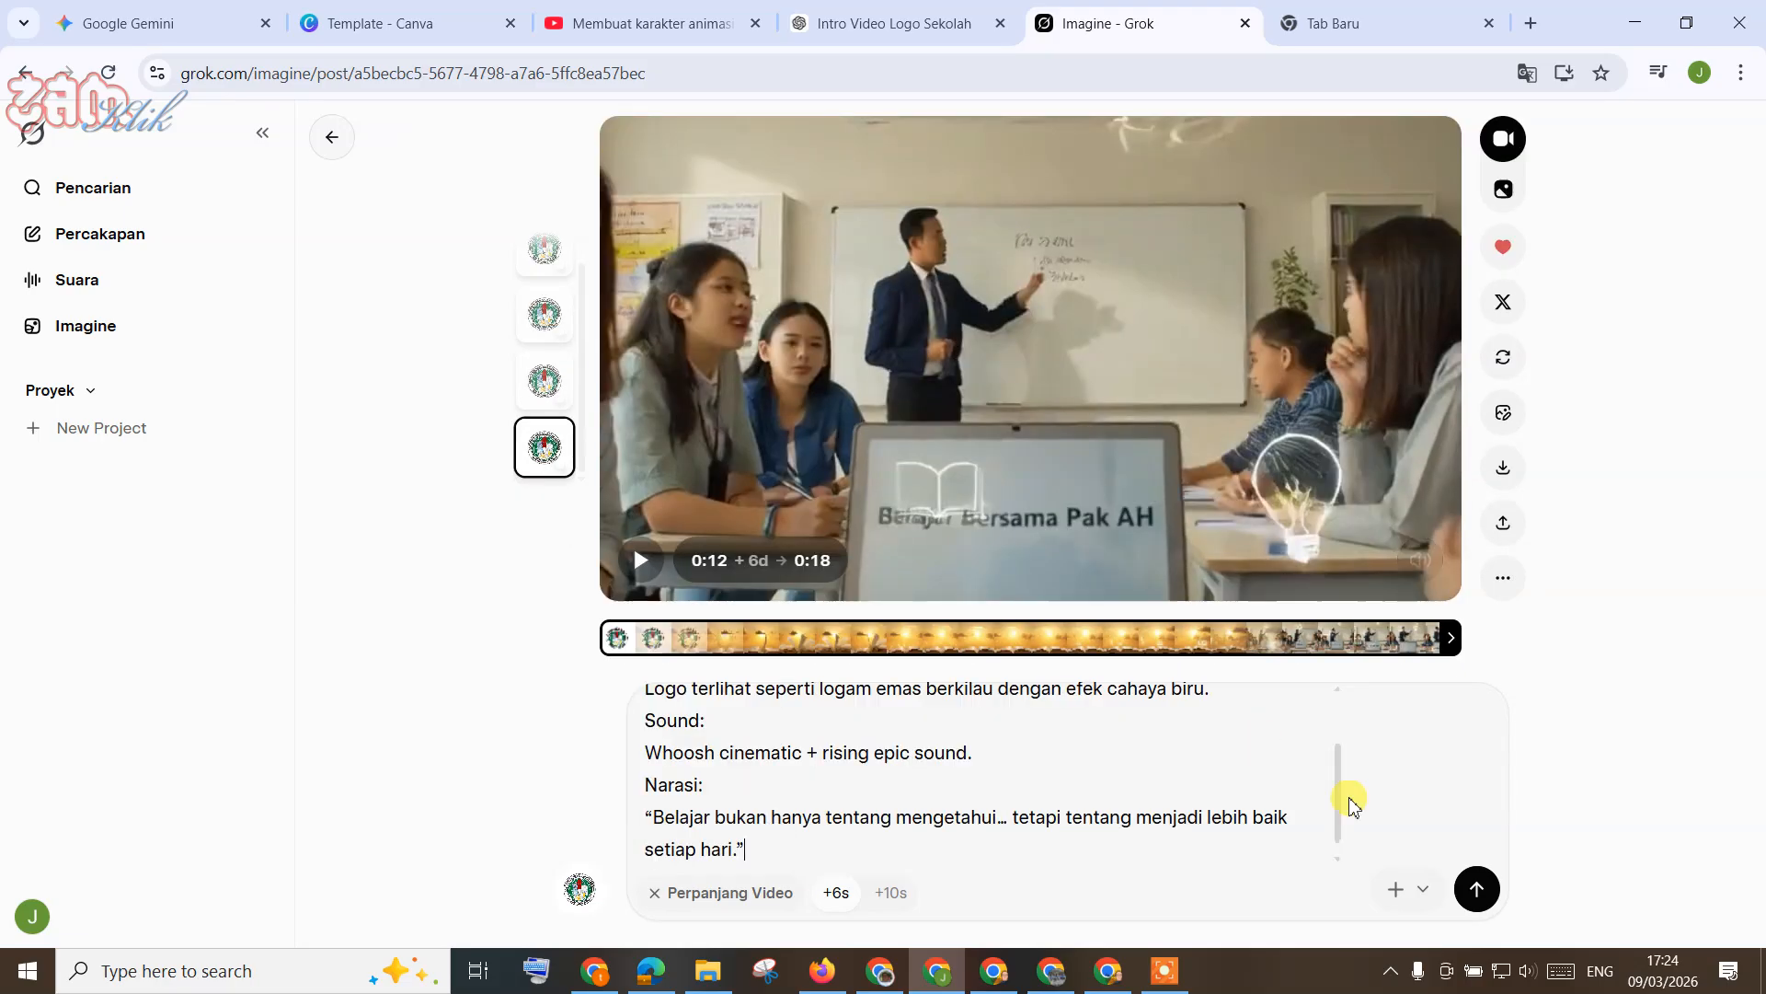
click(1475, 889)
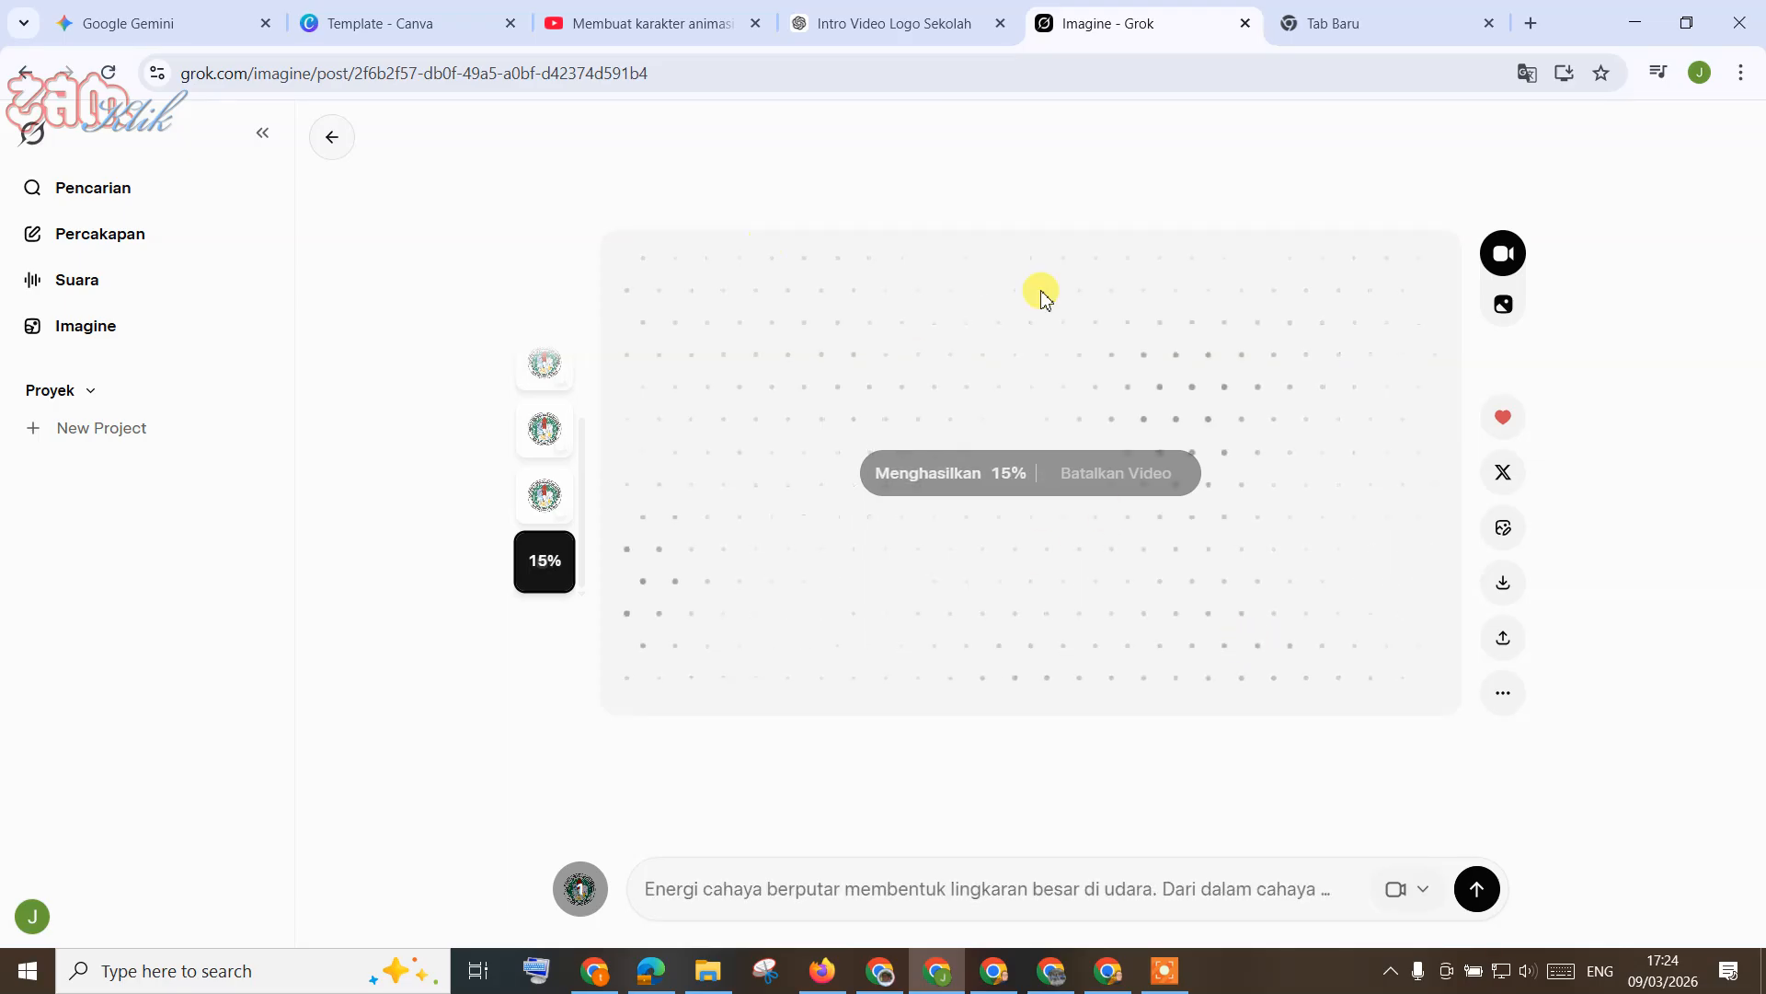
Step: In ChatGPT, copy the suggestion "Prompt AI Google Veo 3 untuk membuat intro ini otomatis" from the end of the answer
click(901, 26)
scroll(1411, 561, down, 15)
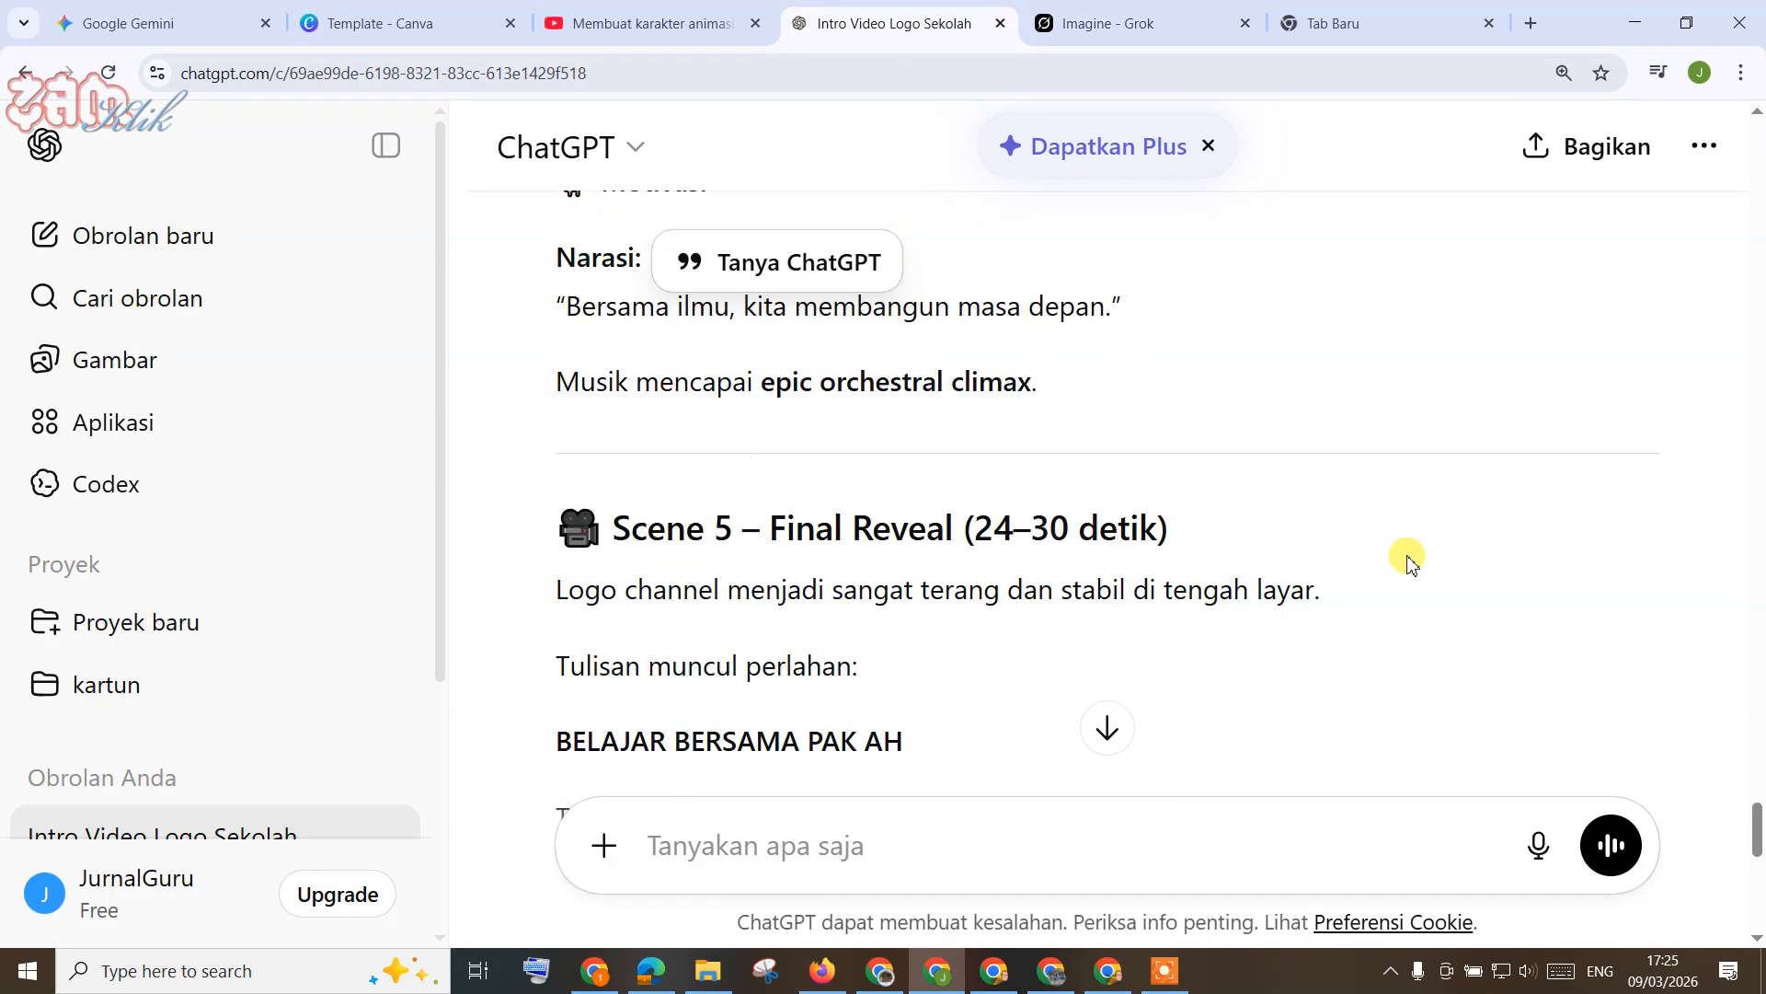
scroll(1410, 561, down, 6)
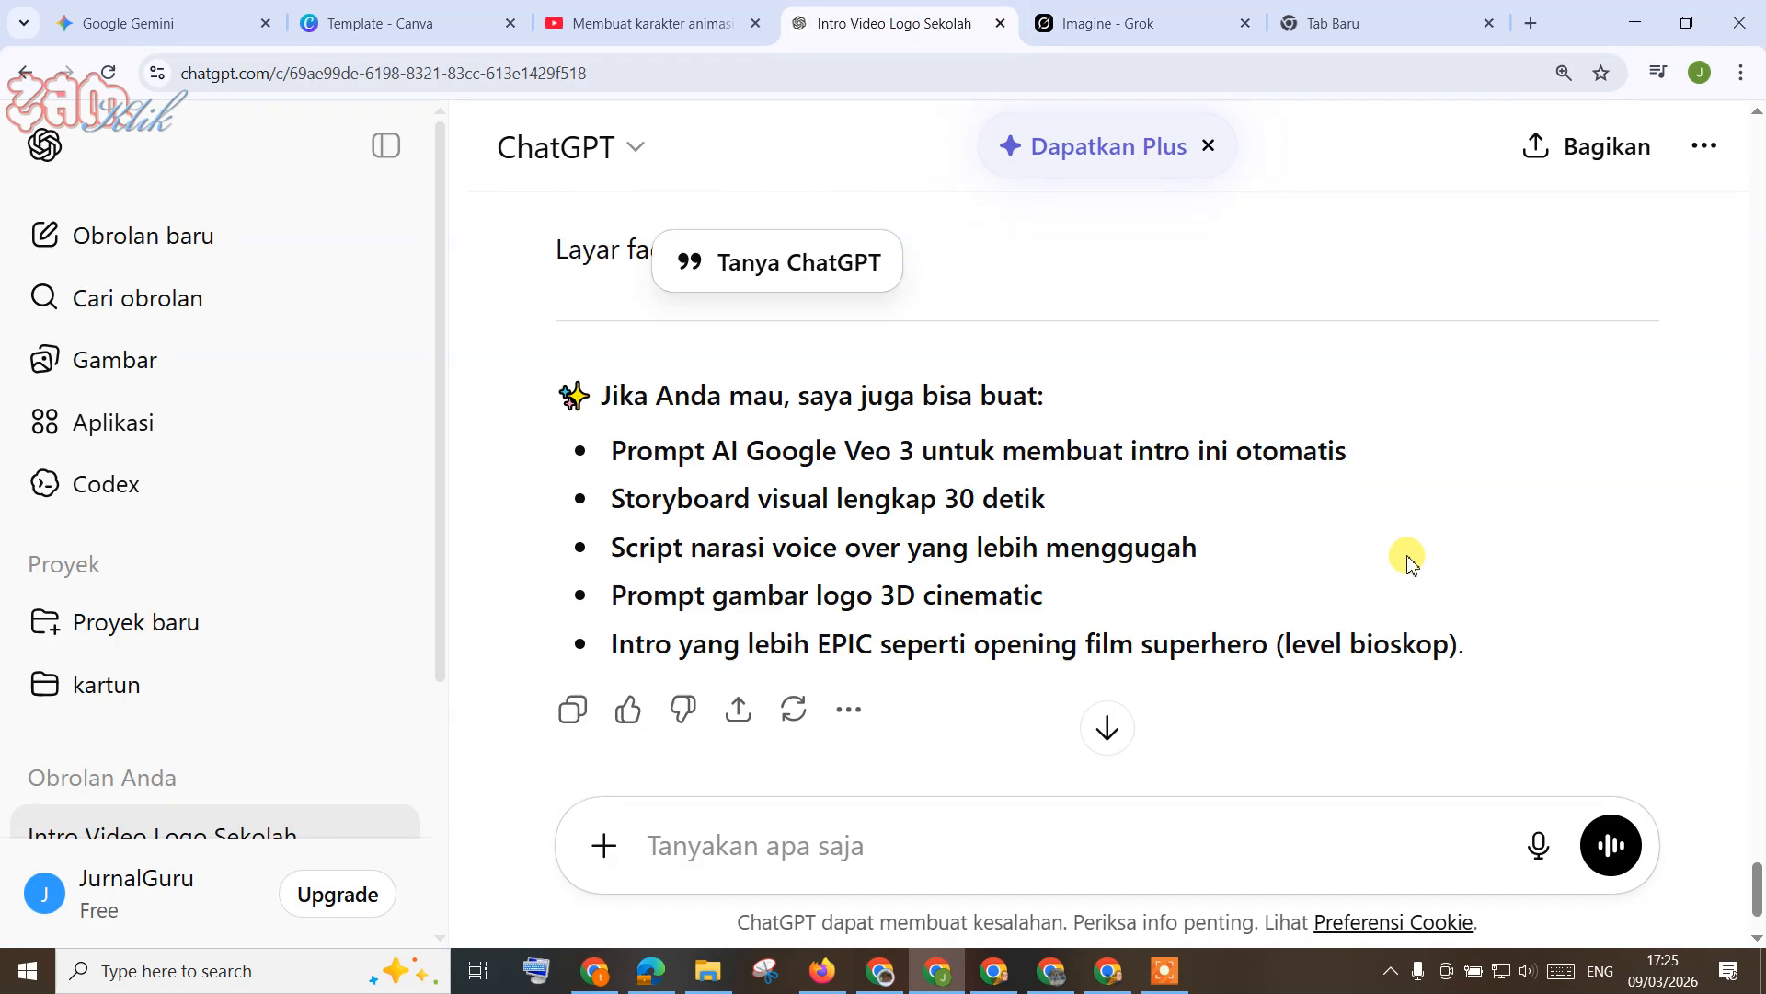
scroll(1410, 561, up, 1)
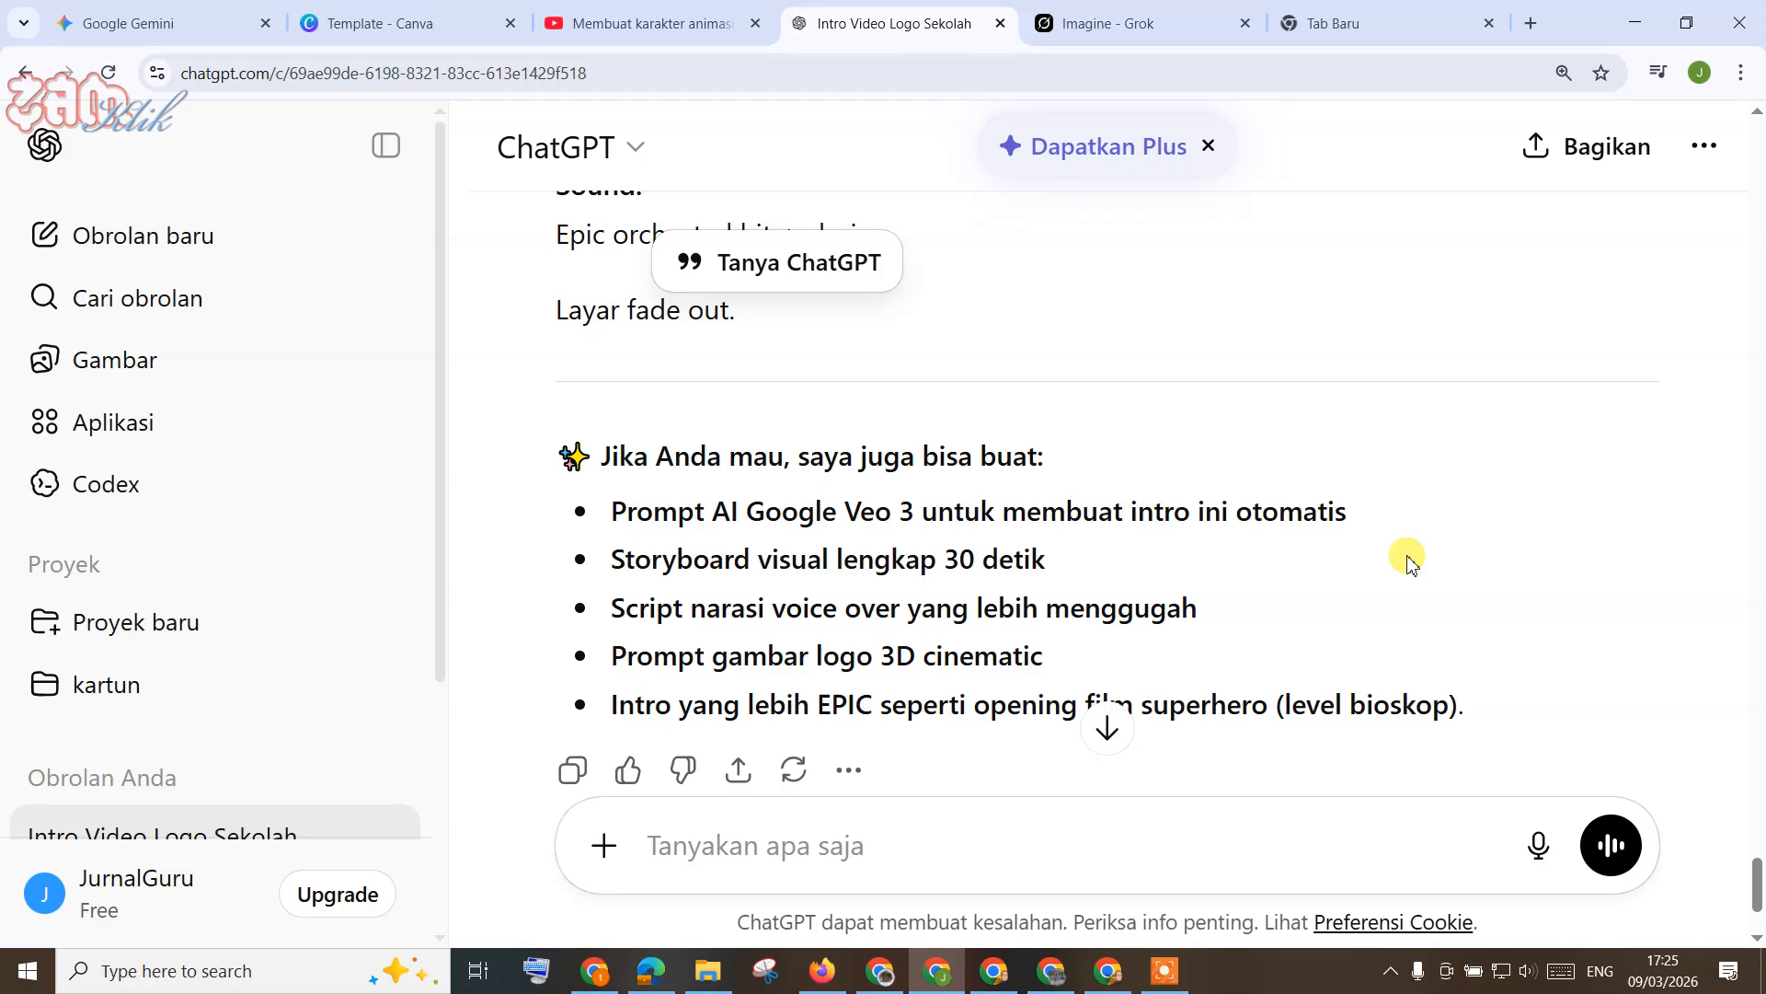
double_click(1039, 509)
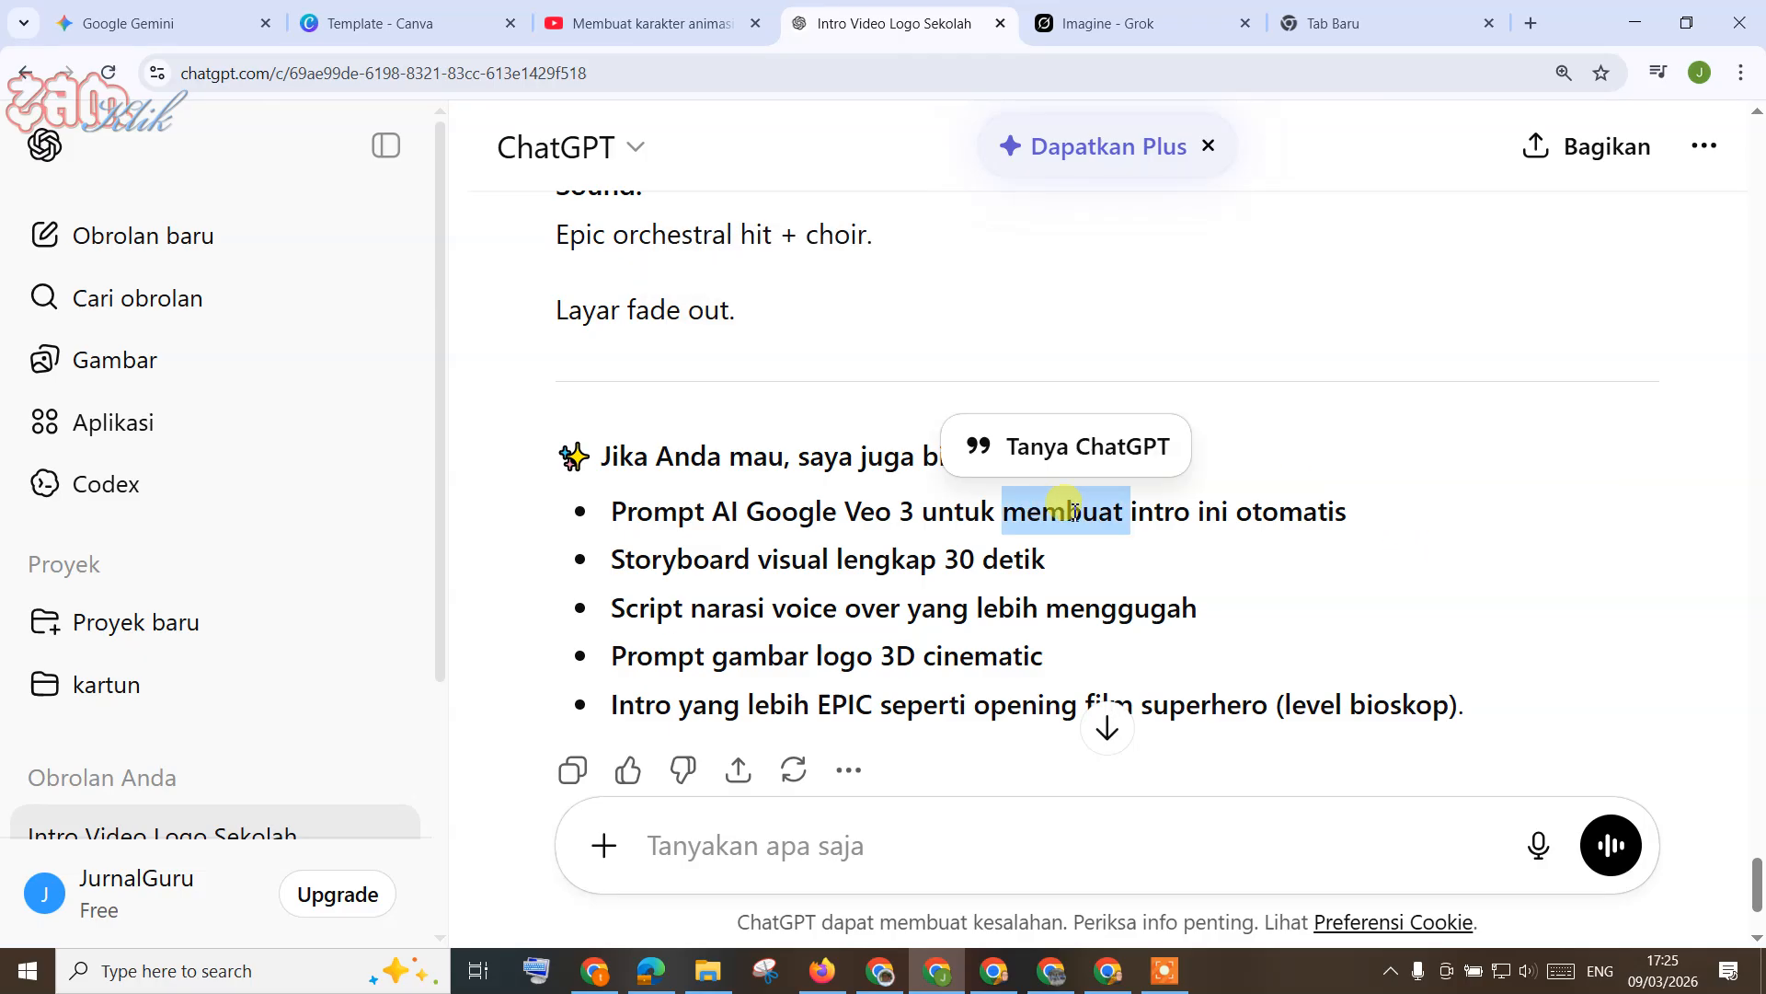
triple_click(845, 504)
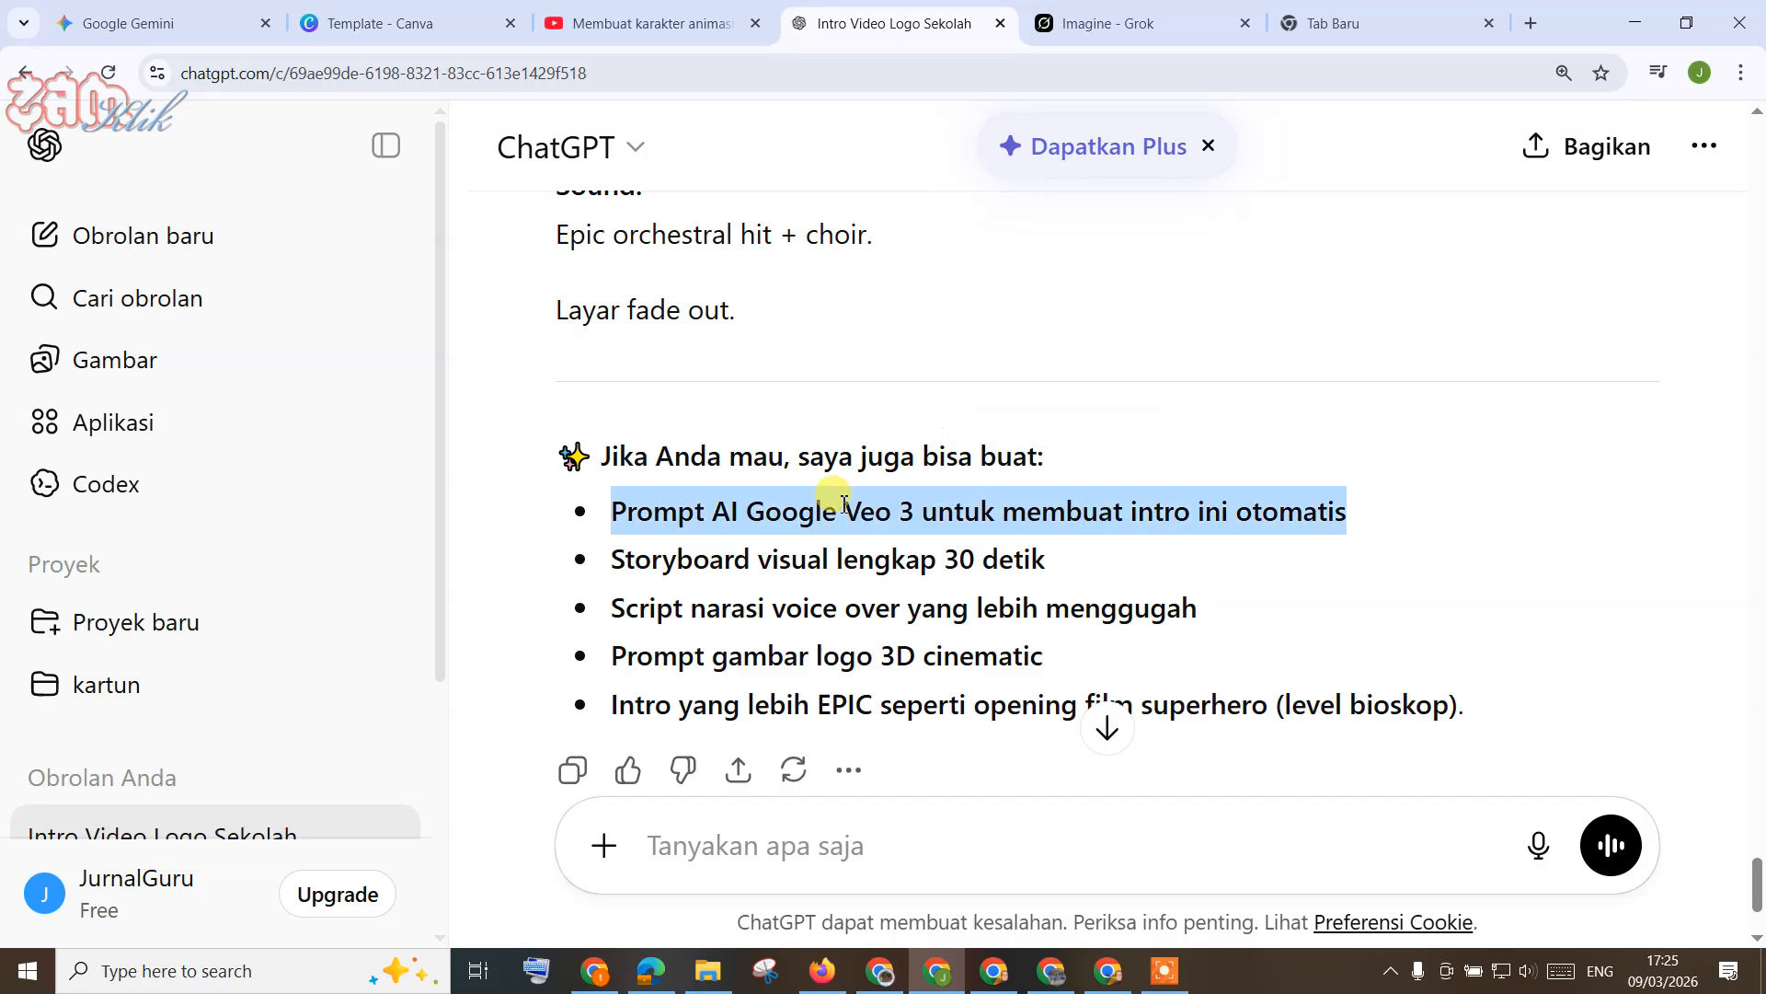
right_click(874, 512)
click(943, 521)
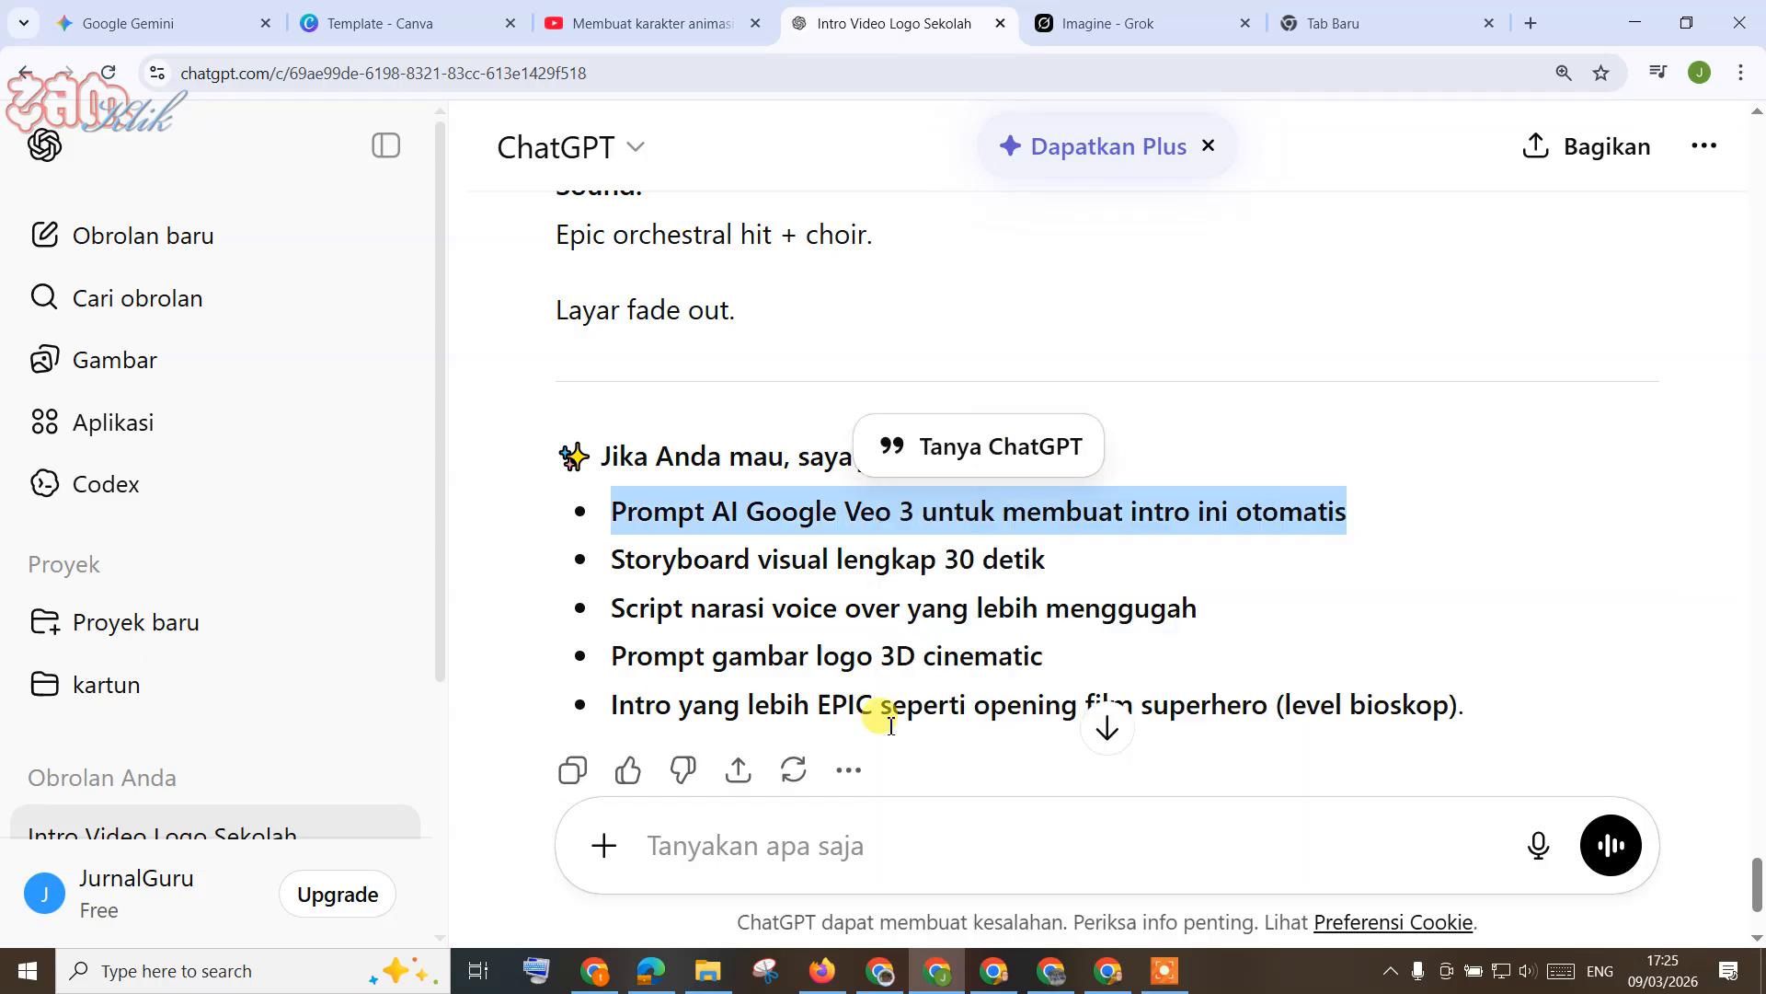
Step: Paste the suggestion as a new message, replace "AI Google Veo 3" with "grok", and send it
click(805, 836)
key(ctrl+v)
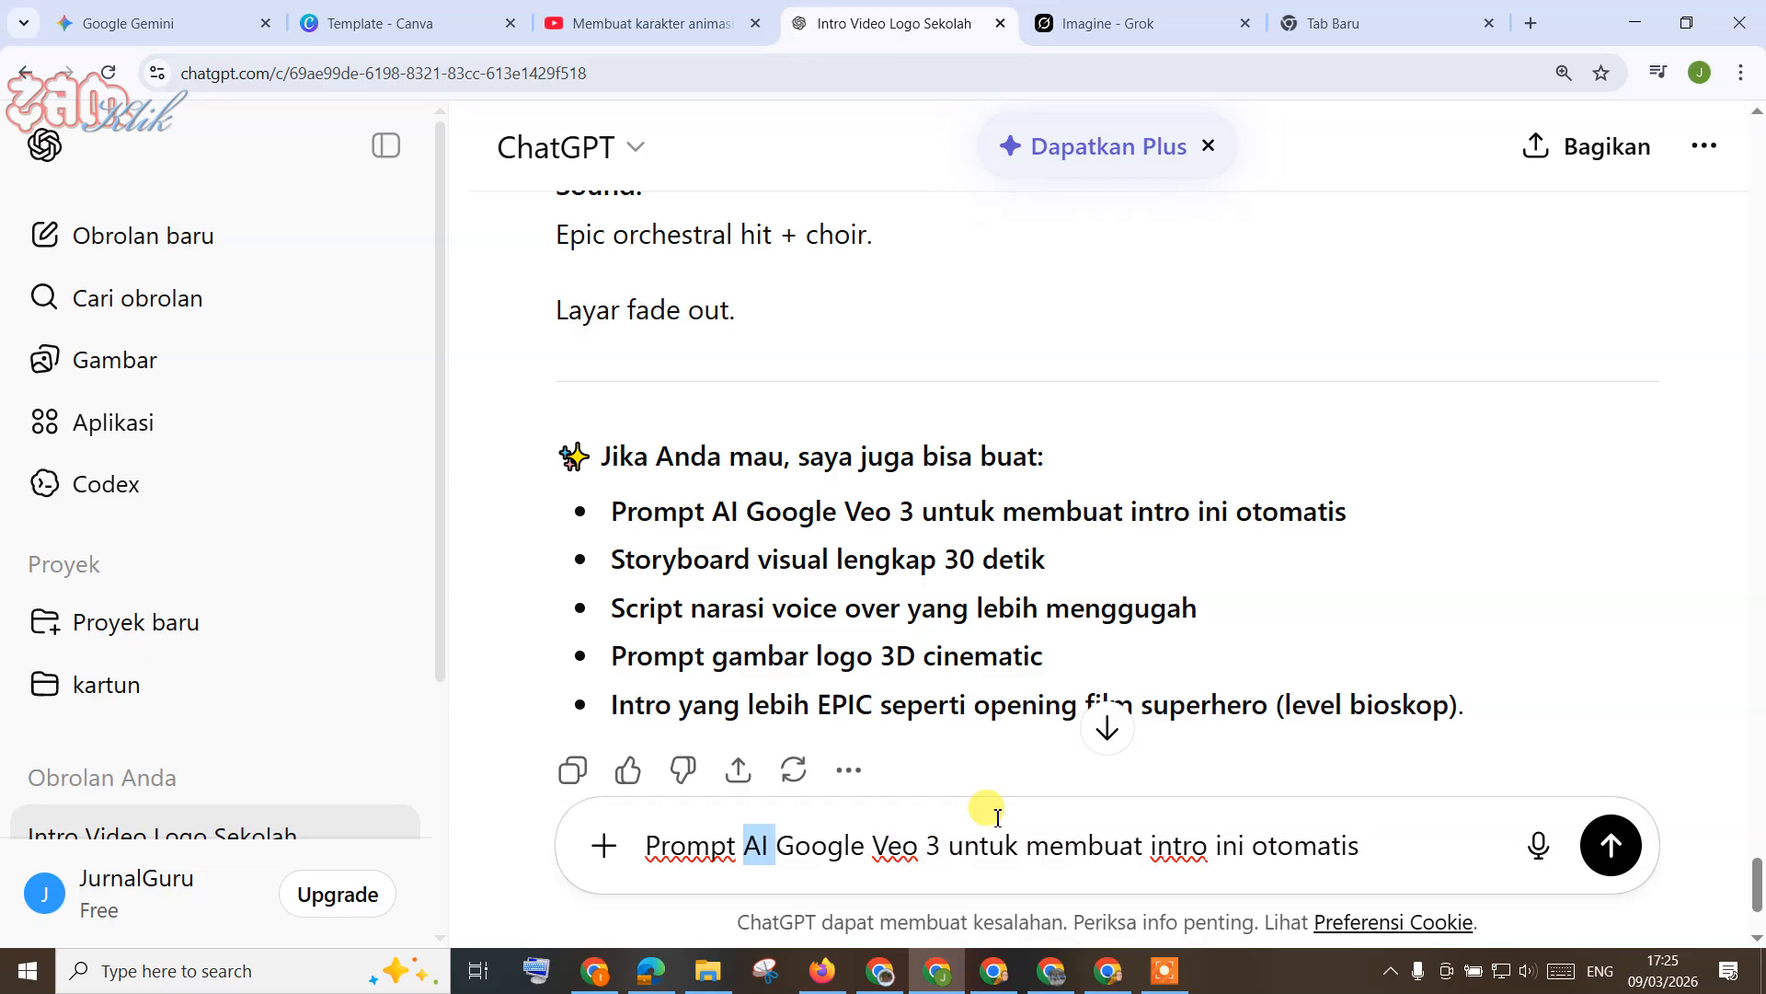
key(ctrl+shift+Right)
key(ctrl+shift+Right)
text(grok)
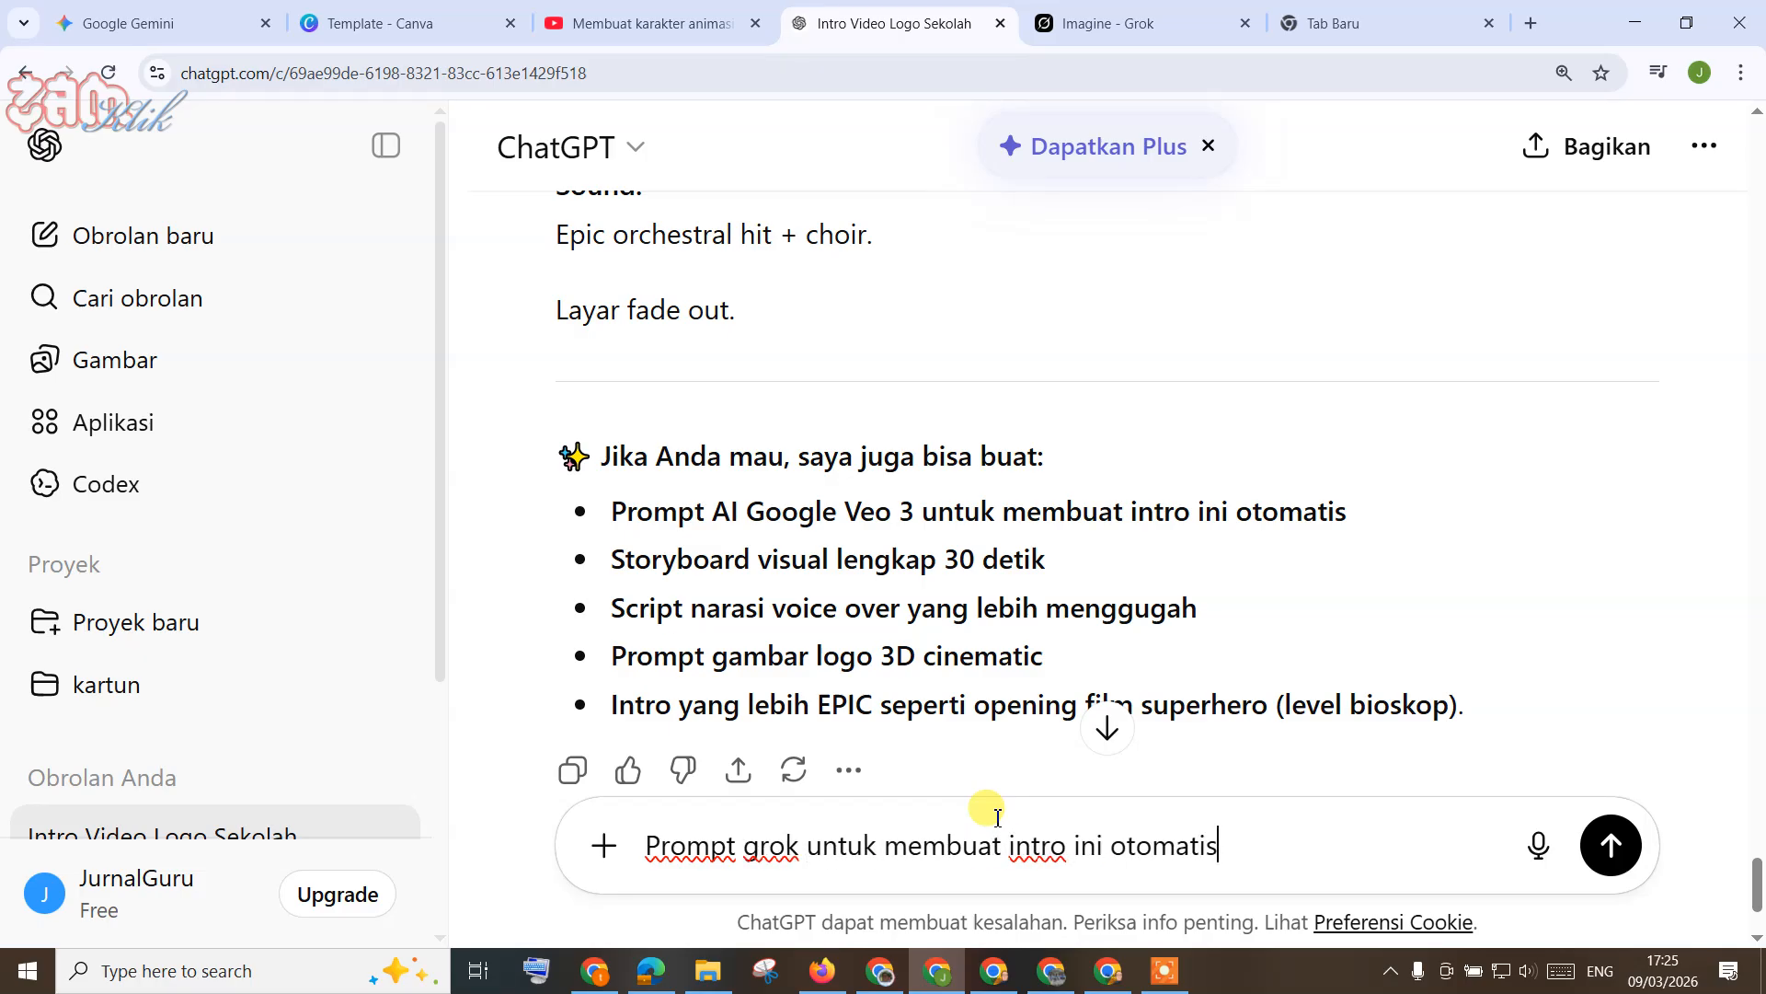
key(Return)
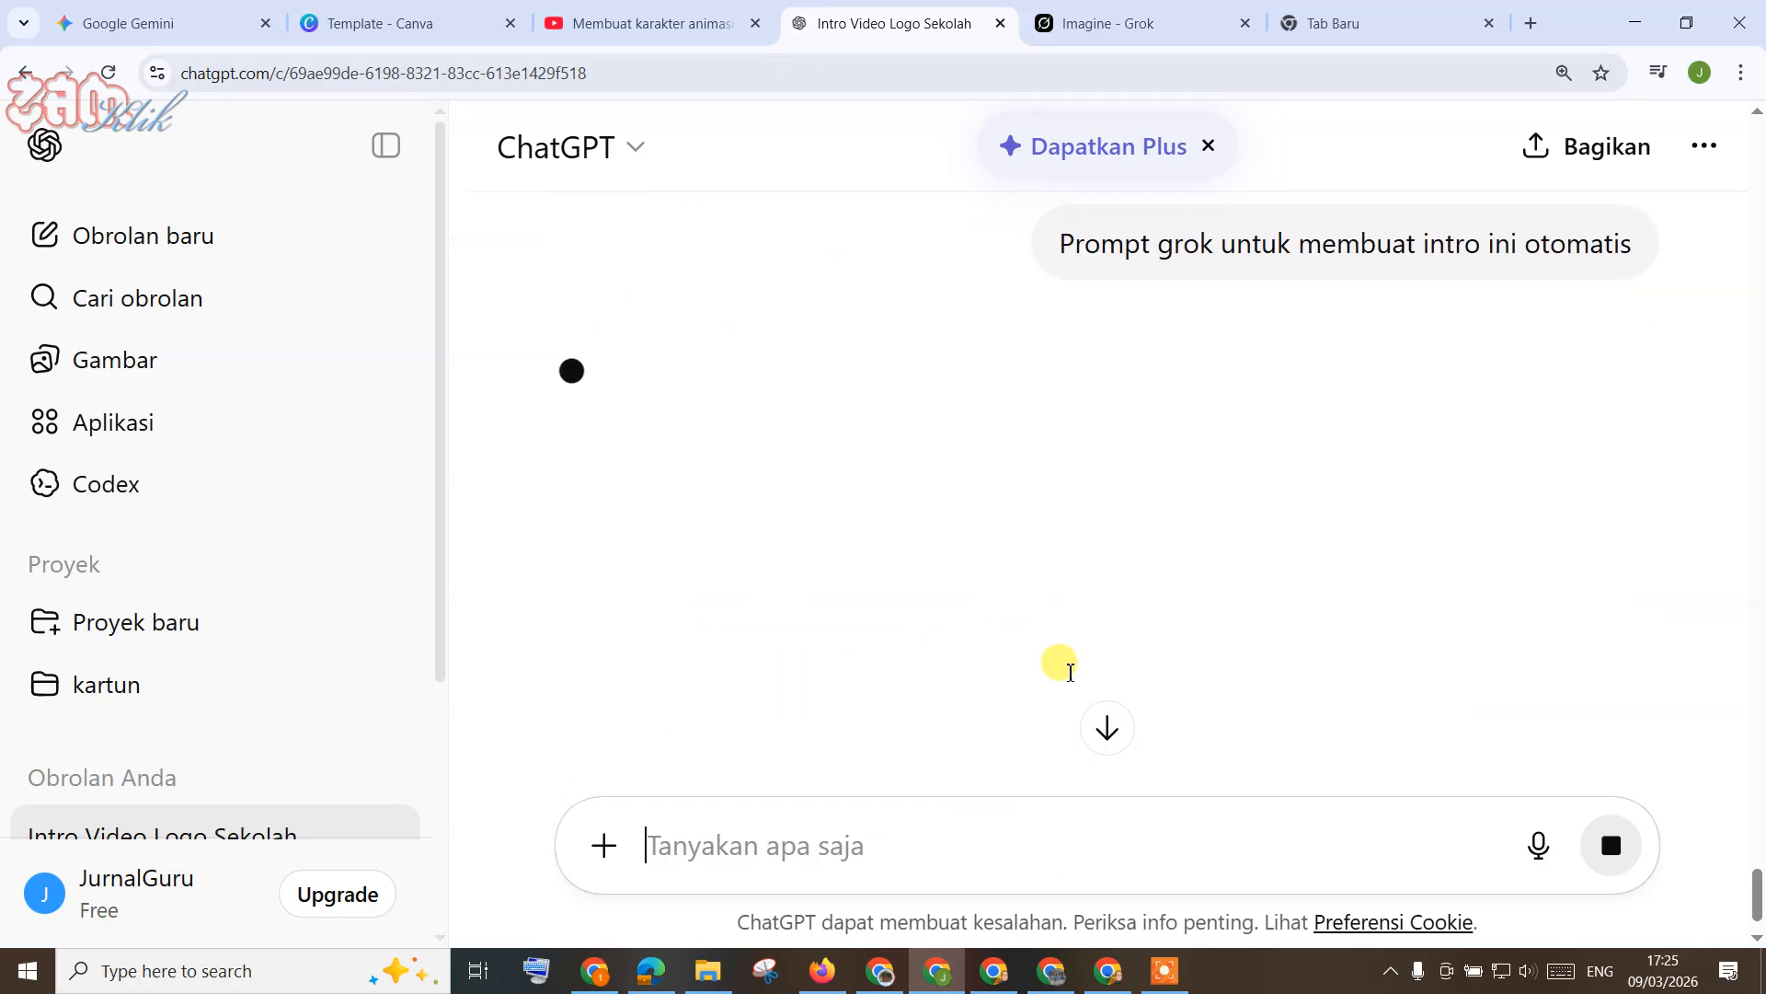
Step: Look back over the Scene 4 script in ChatGPT, and switch to Grok to watch the Scene 3 extension
scroll(1006, 598, down, 10)
scroll(954, 592, up, 8)
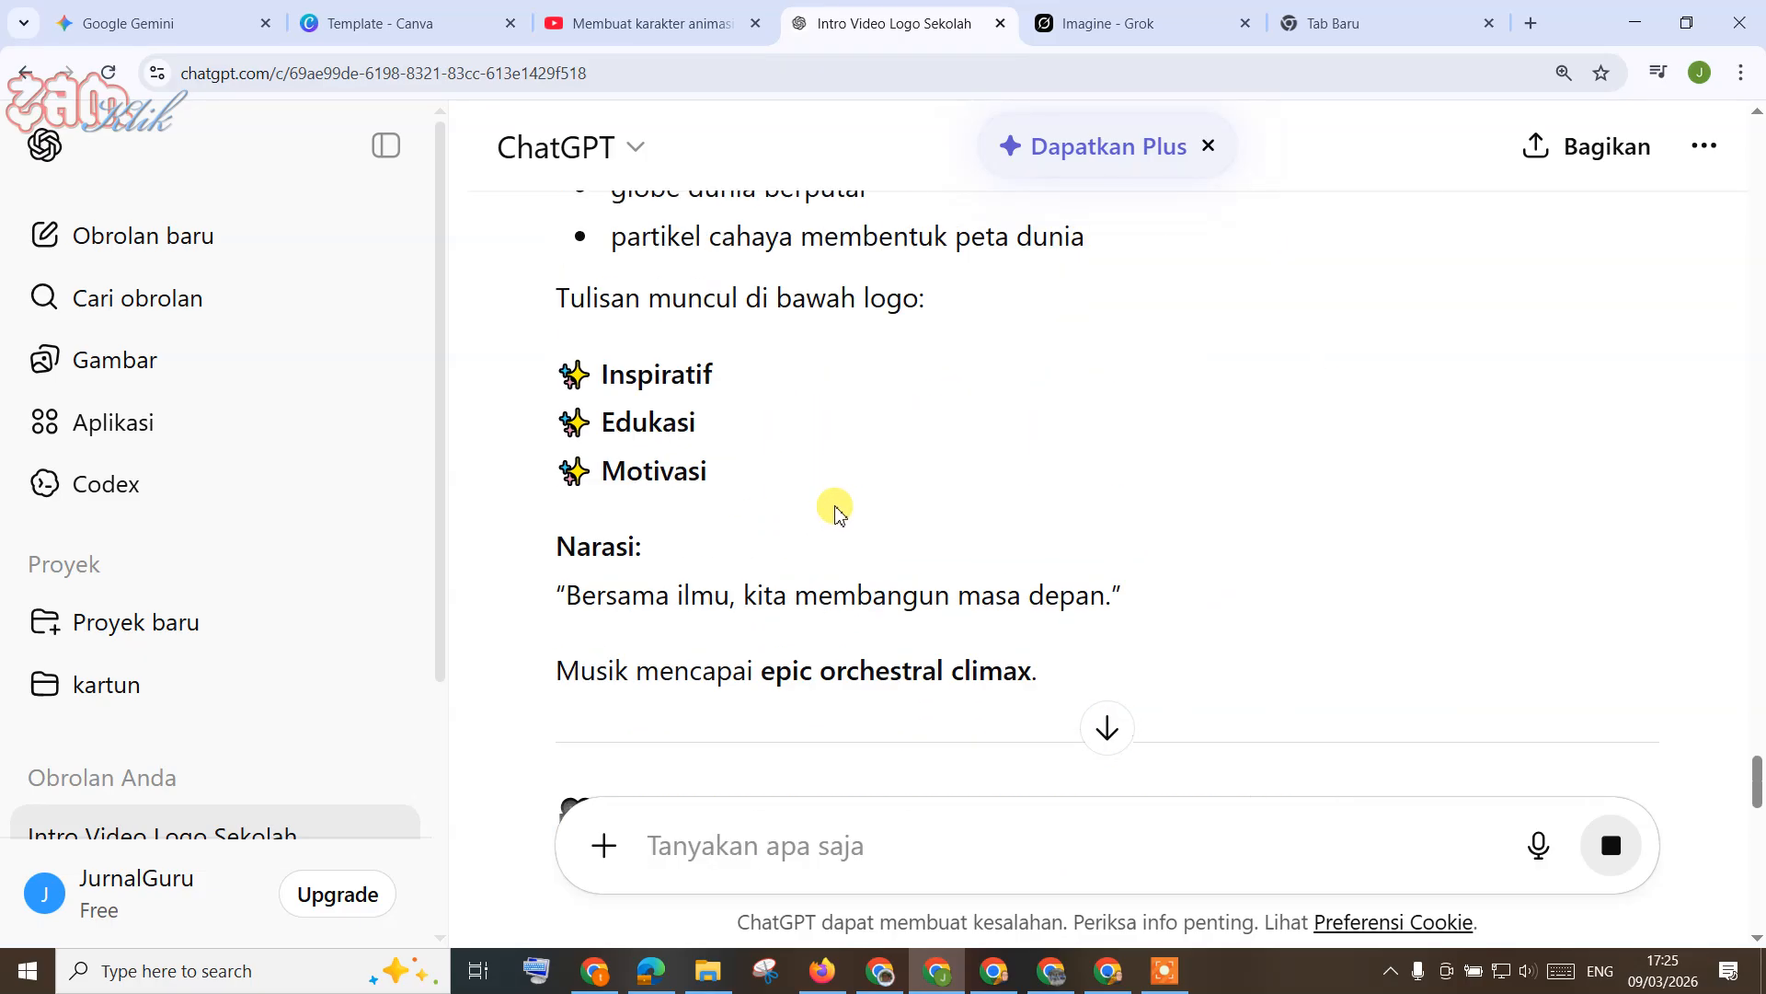
scroll(839, 513, up, 3)
click(1100, 23)
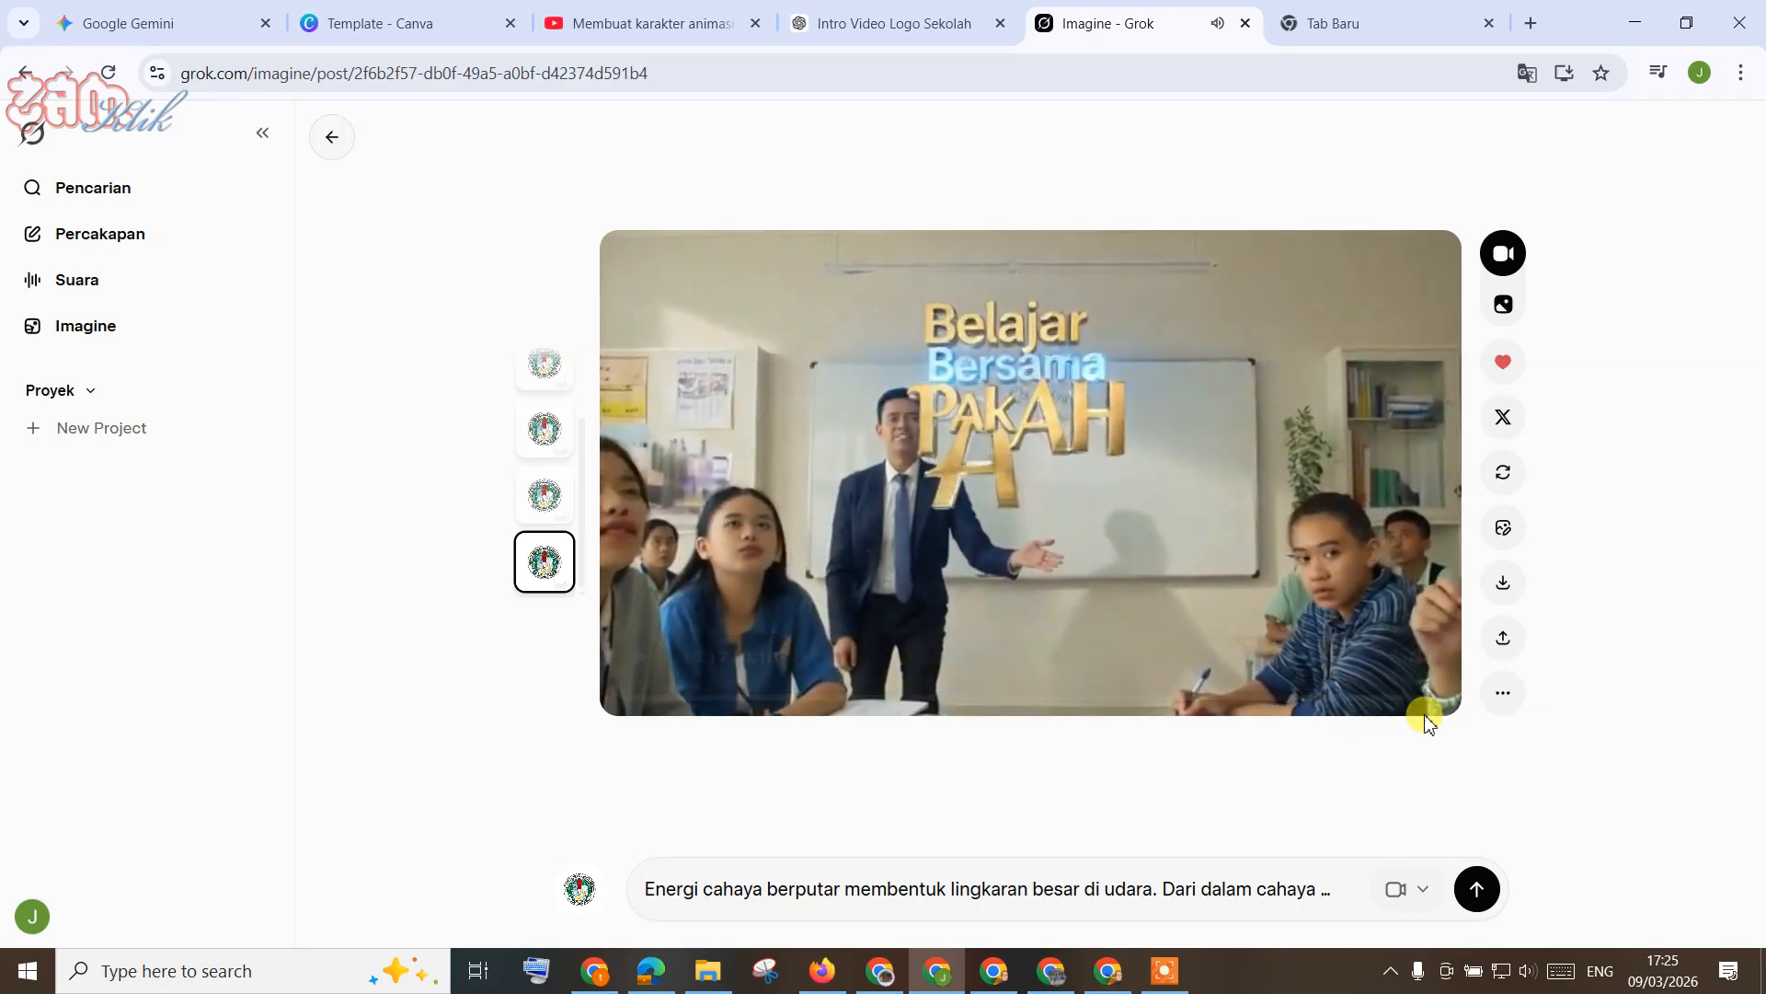
Step: Start extending the Scene 3 video in Grok, and copy the Scene 4 text from ChatGPT, through "Musik mencapai epic orchestral climax"
click(1503, 699)
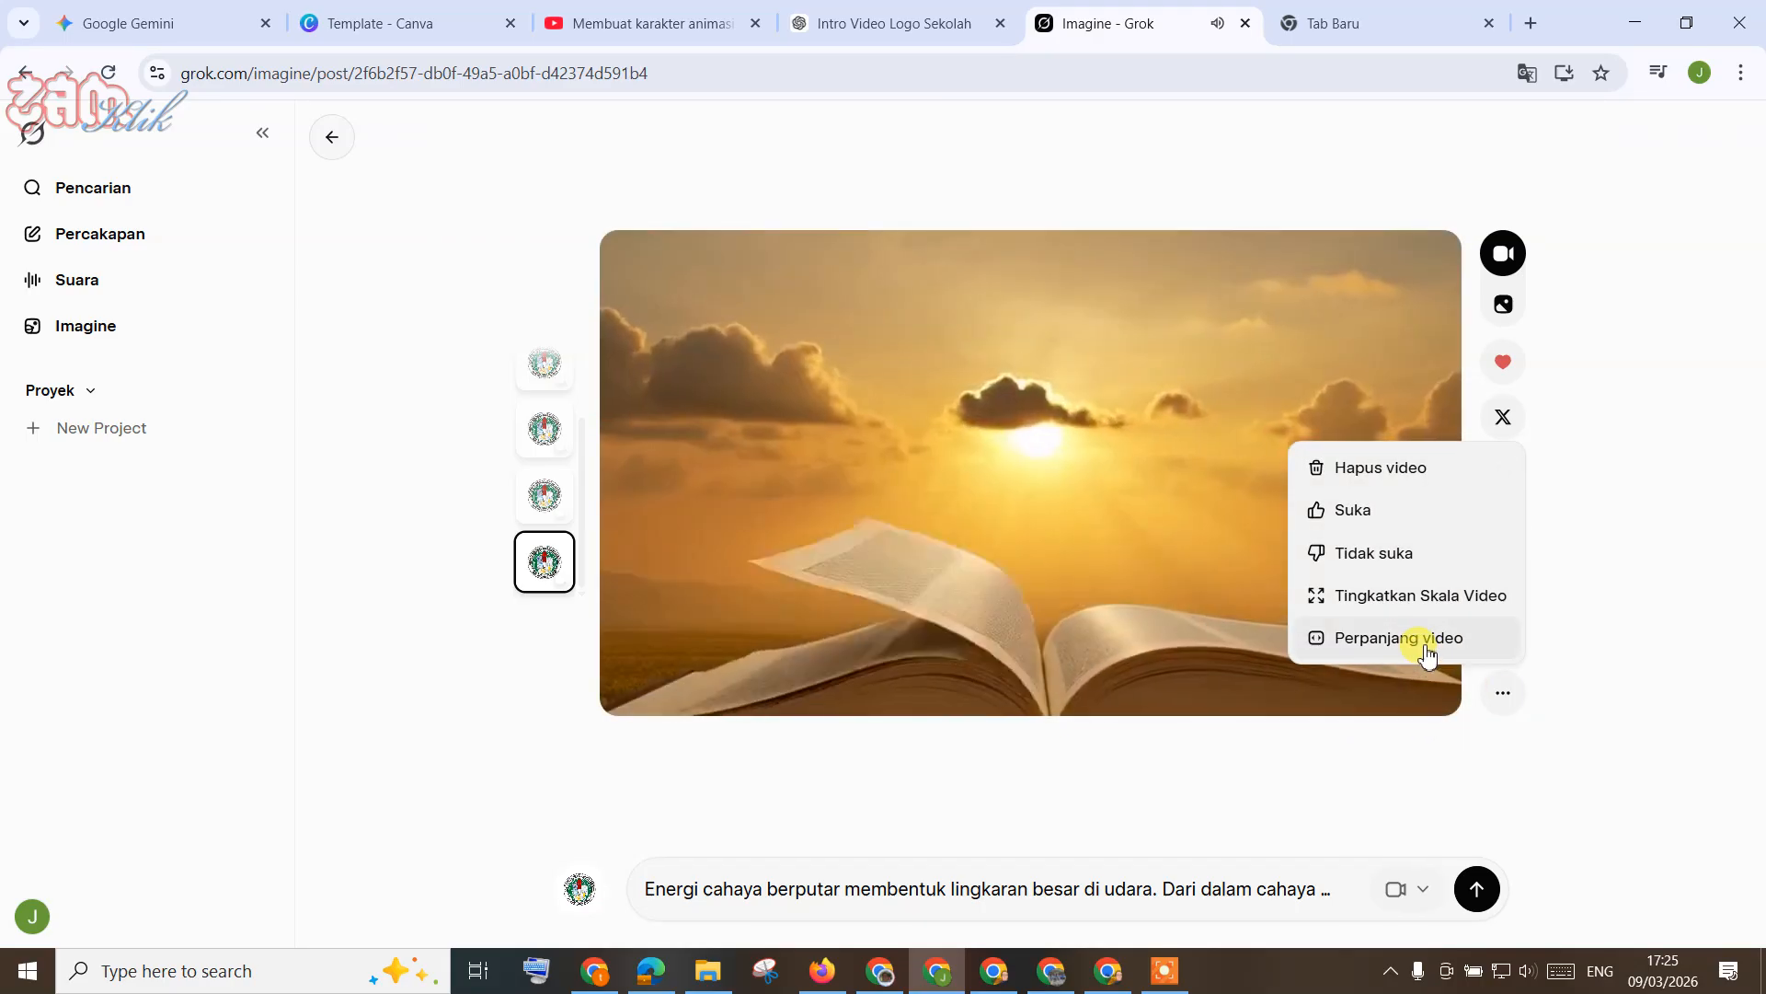
click(1420, 644)
key(ctrl+shift+Tab)
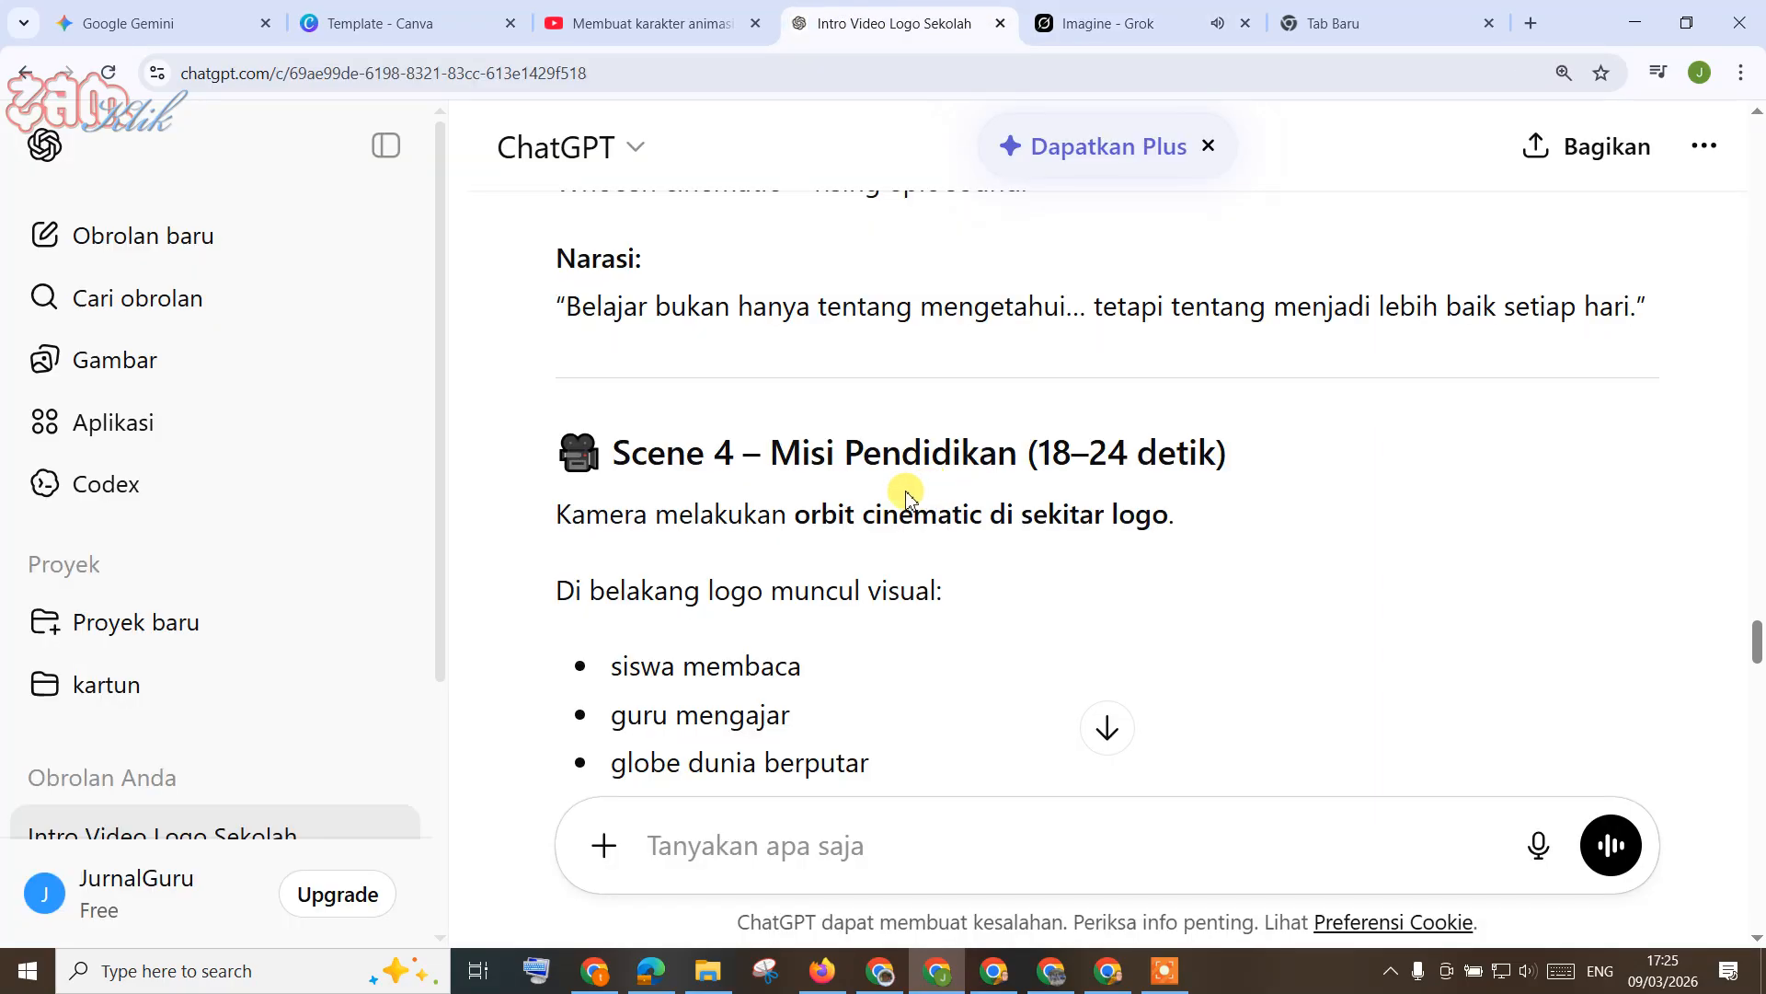
scroll(929, 498, down, 1)
drag(540, 396, 681, 442)
scroll(920, 479, down, 1)
scroll(1076, 564, down, 5)
shift+click(1104, 563)
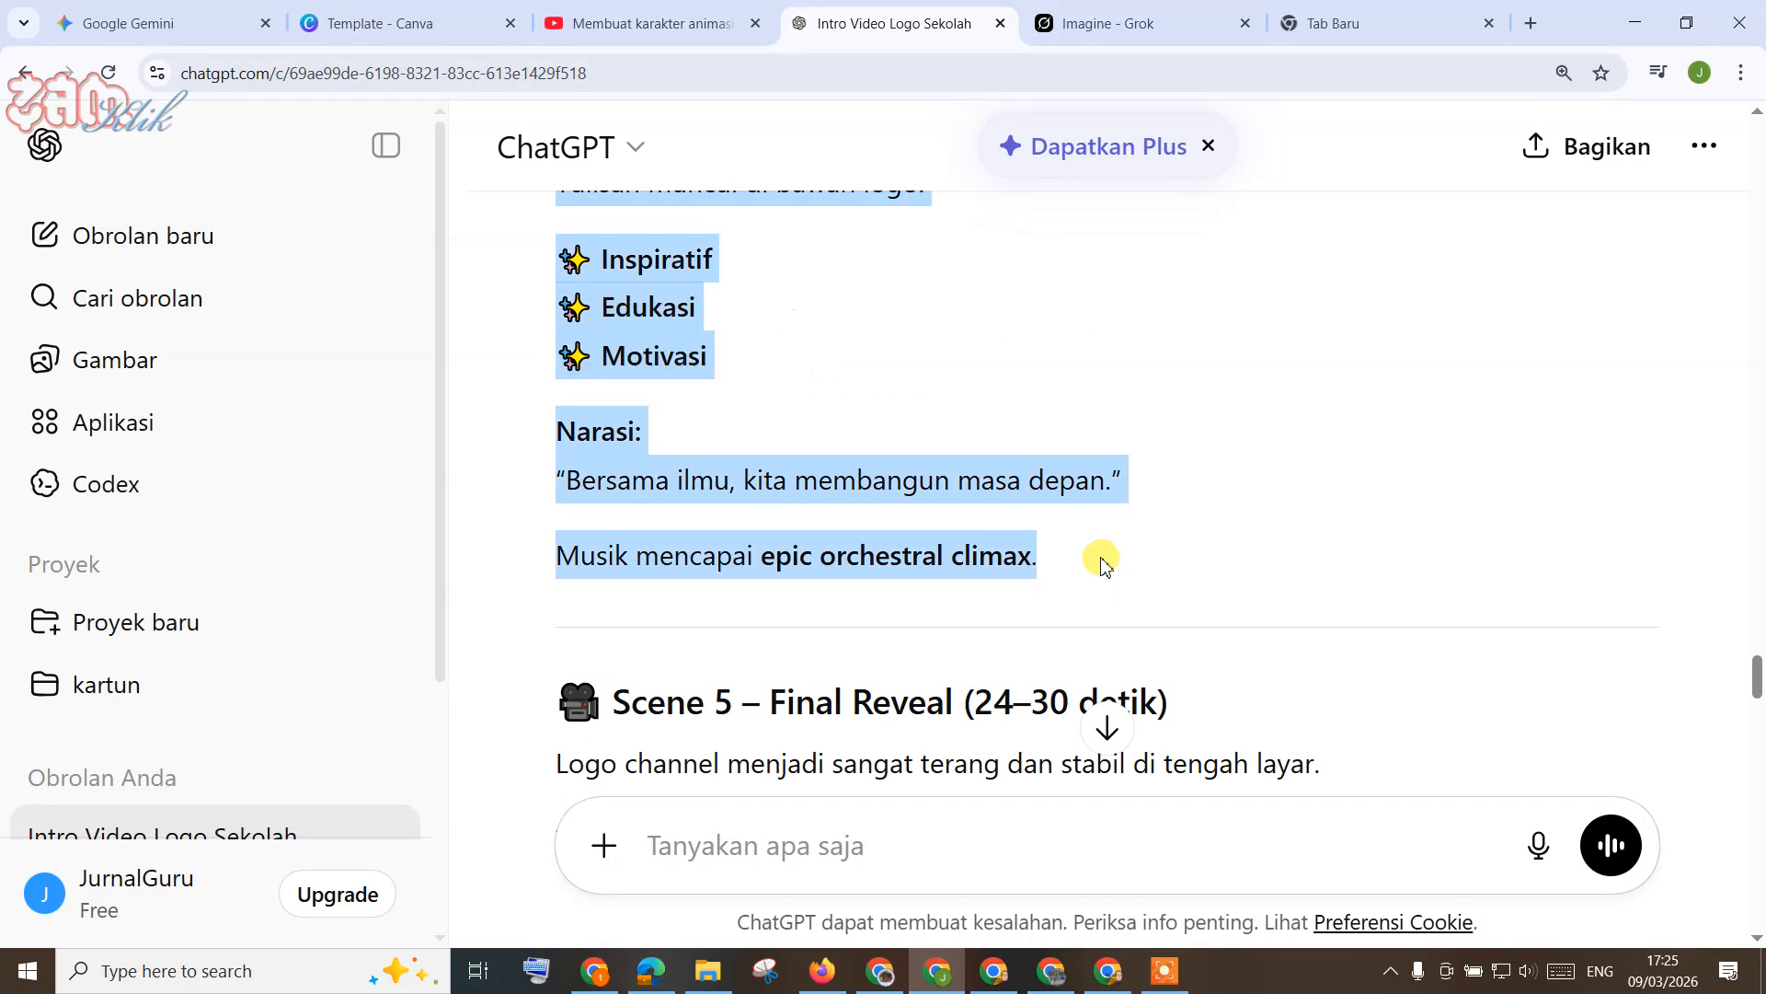
Step: Return to Grok, paste the Scene 4 text as the extension prompt and generate the next 6 seconds
click(1110, 26)
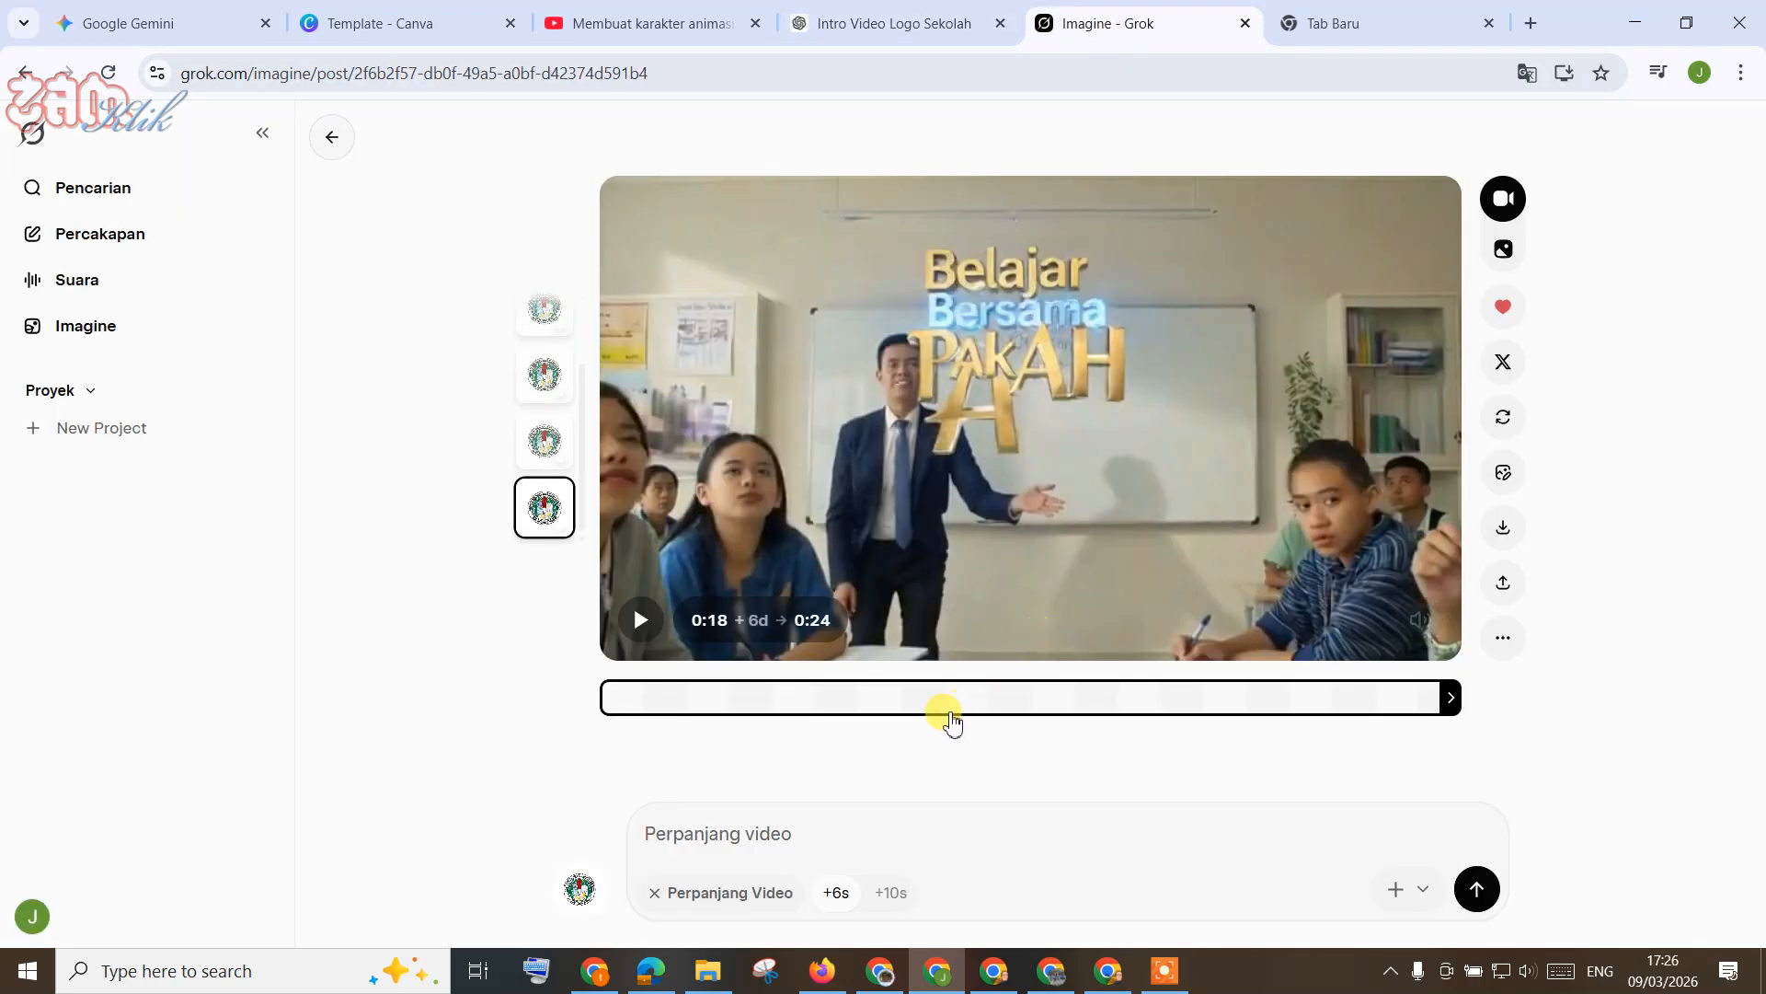
click(834, 844)
key(ctrl+v)
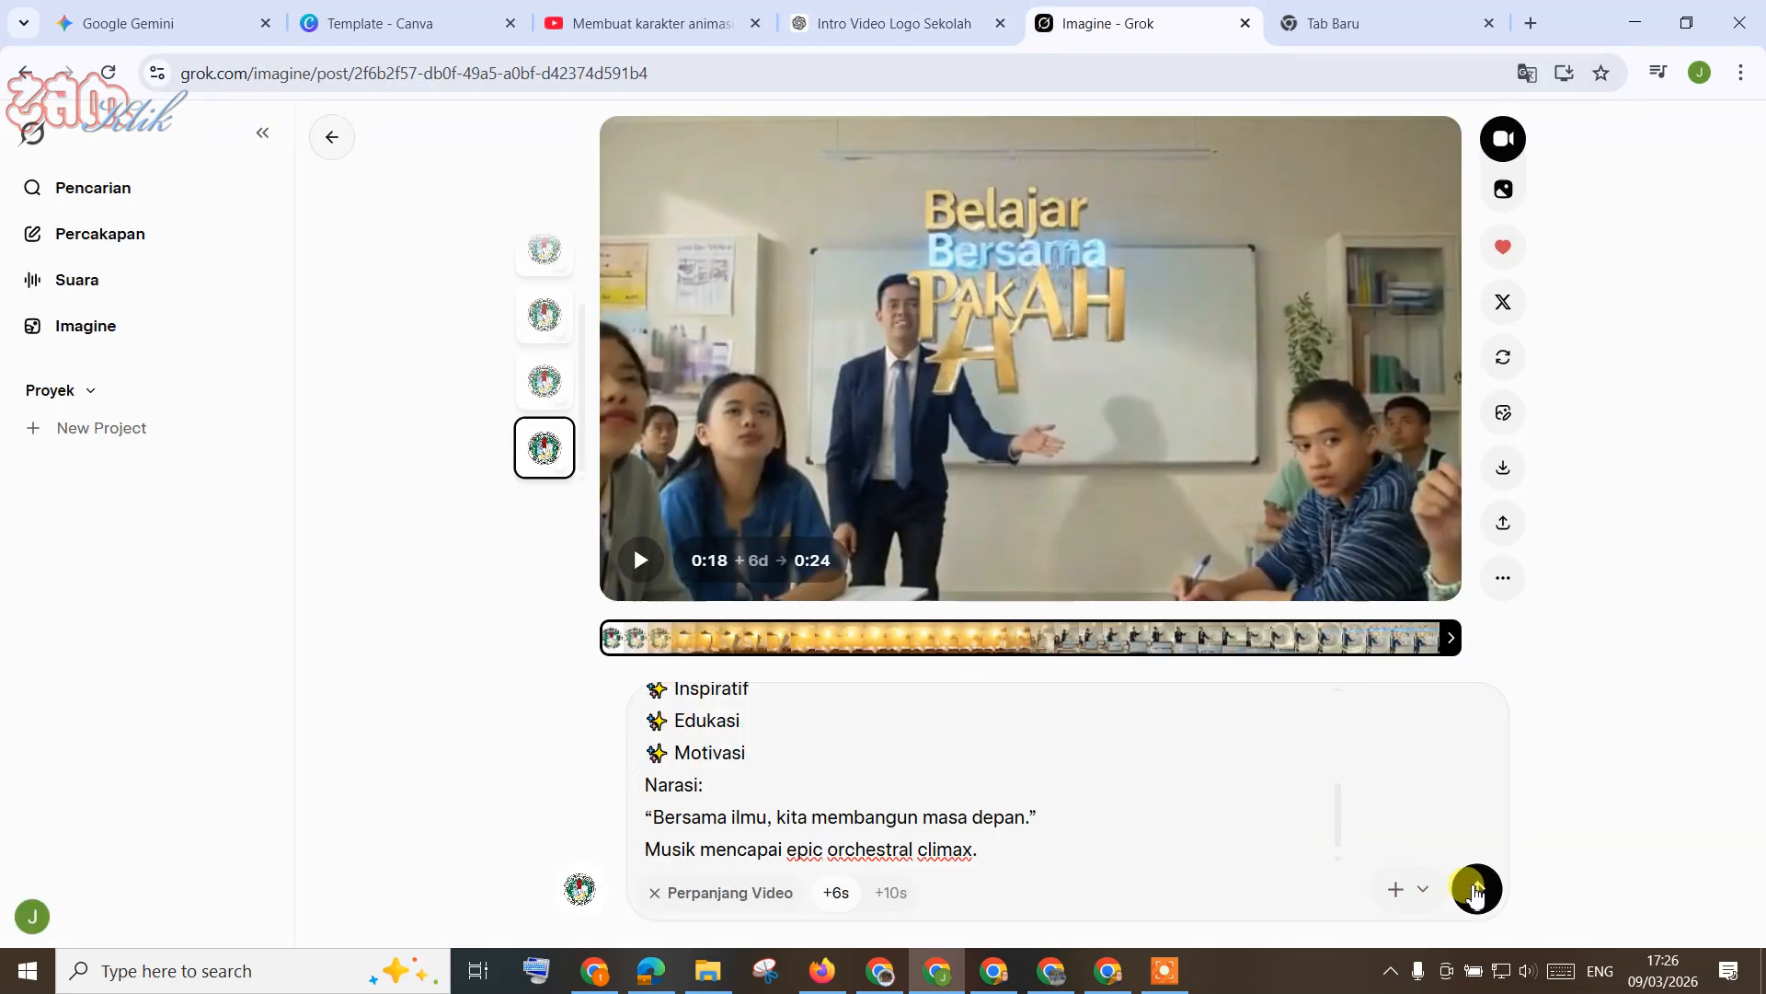
click(1474, 883)
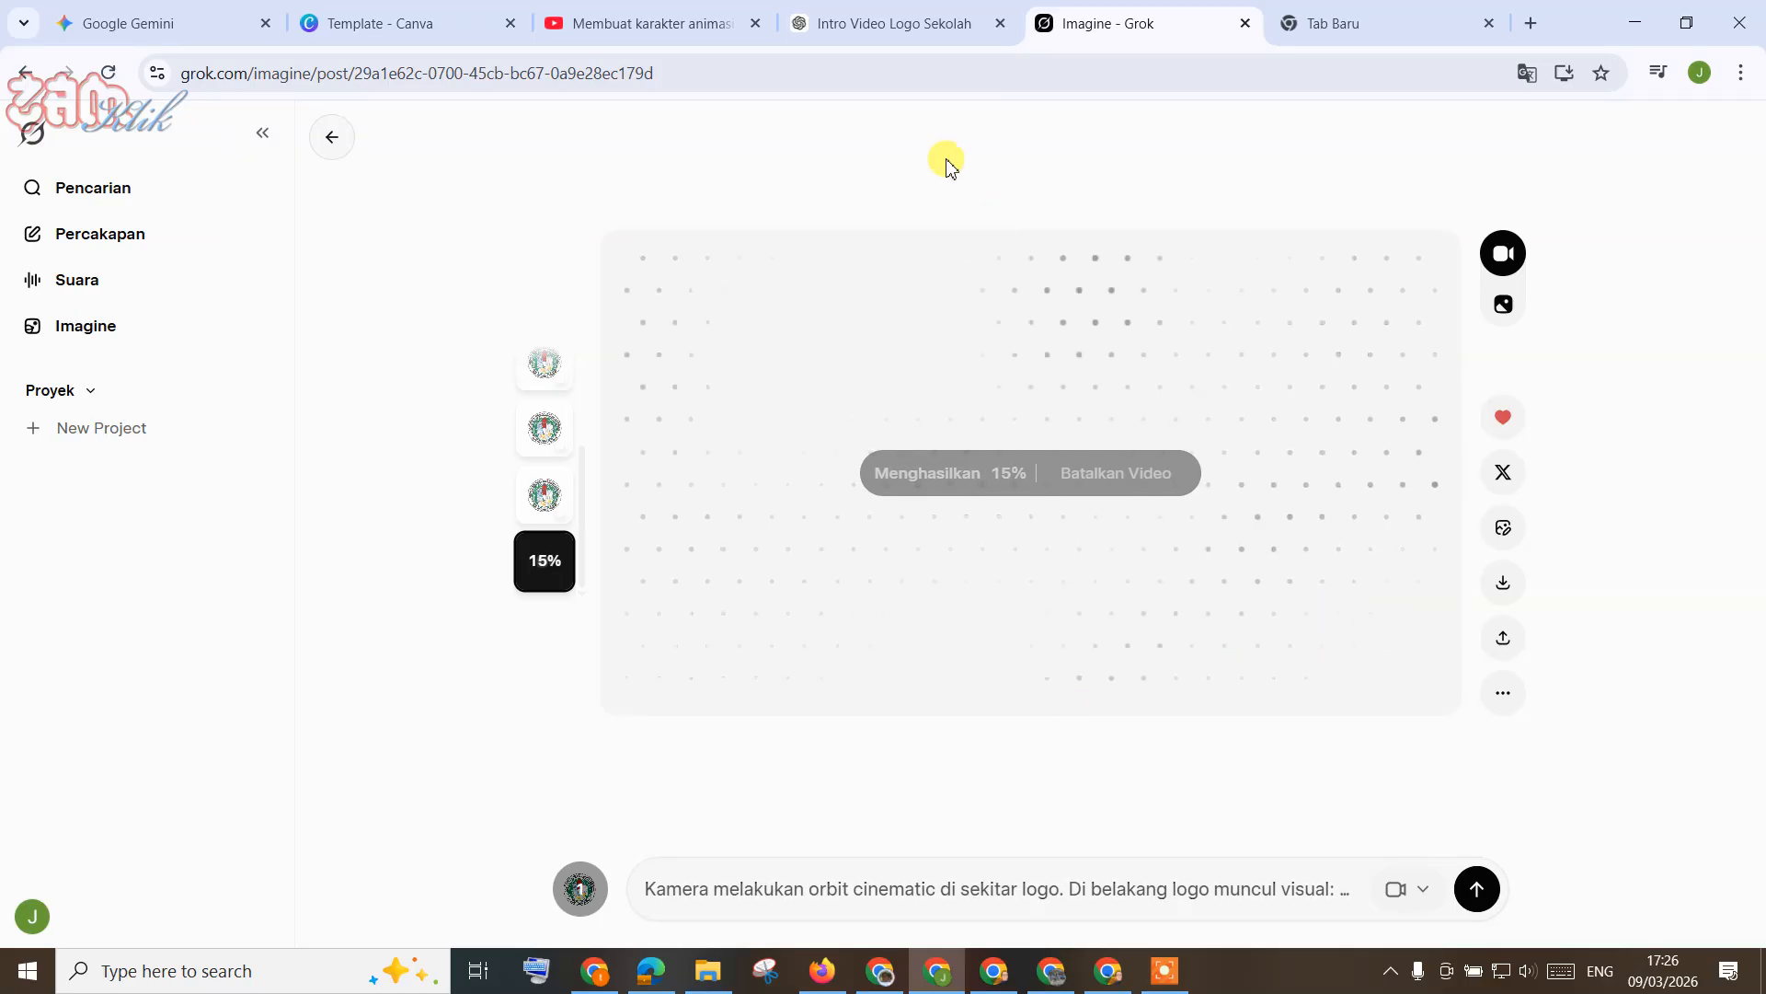
Step: Read through the English "Prompt Grok Video Generator" answer in ChatGPT, and return to Grok to watch the Scene 4 extension
click(891, 28)
scroll(1212, 447, up, 10)
scroll(1212, 450, down, 15)
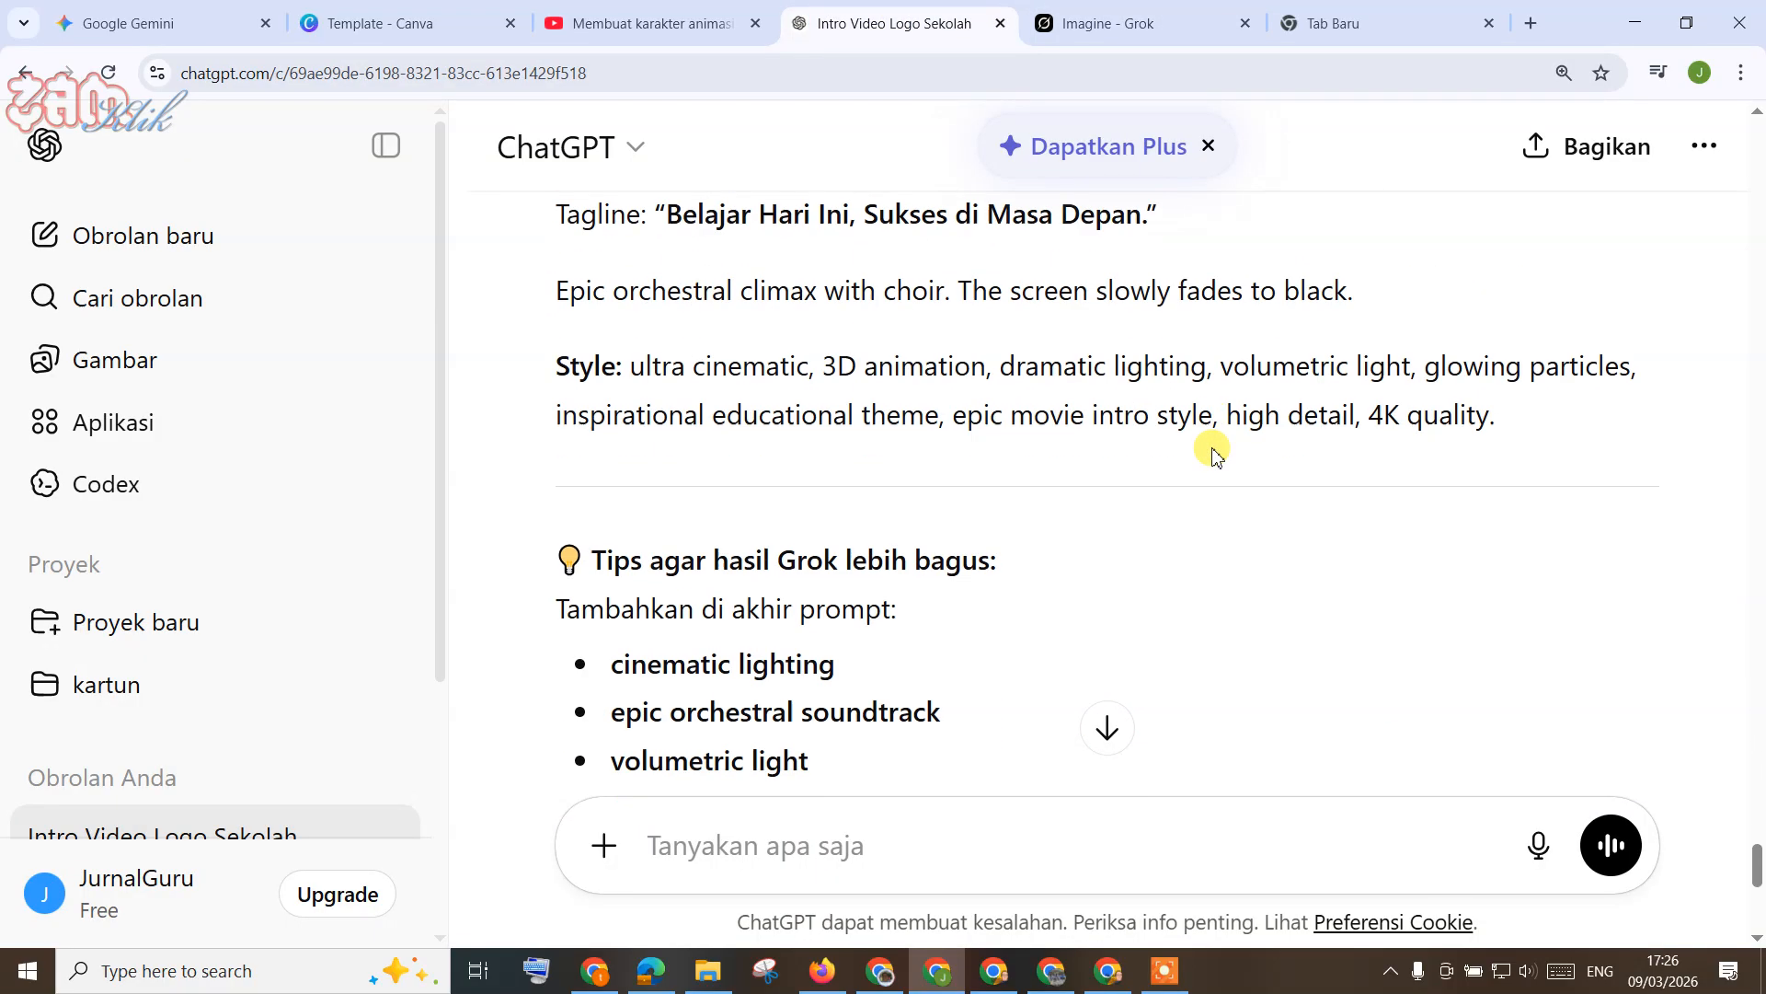
scroll(1212, 451, down, 5)
scroll(1211, 451, up, 8)
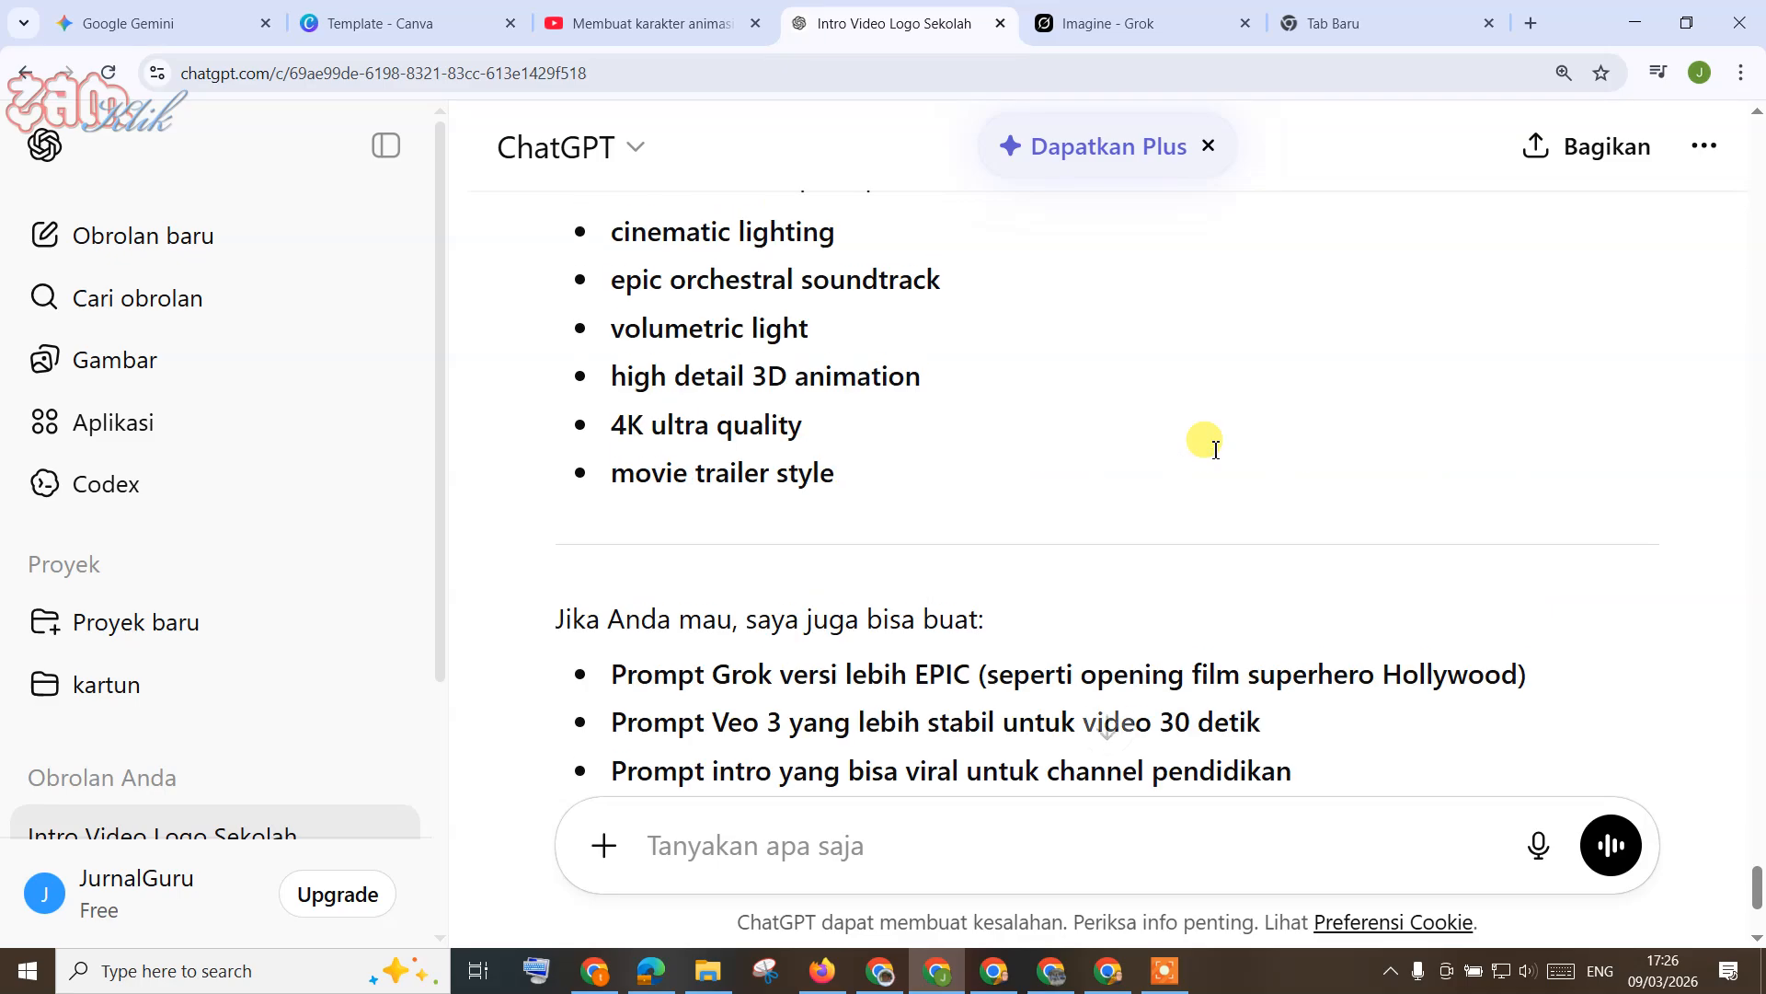
scroll(1211, 451, up, 6)
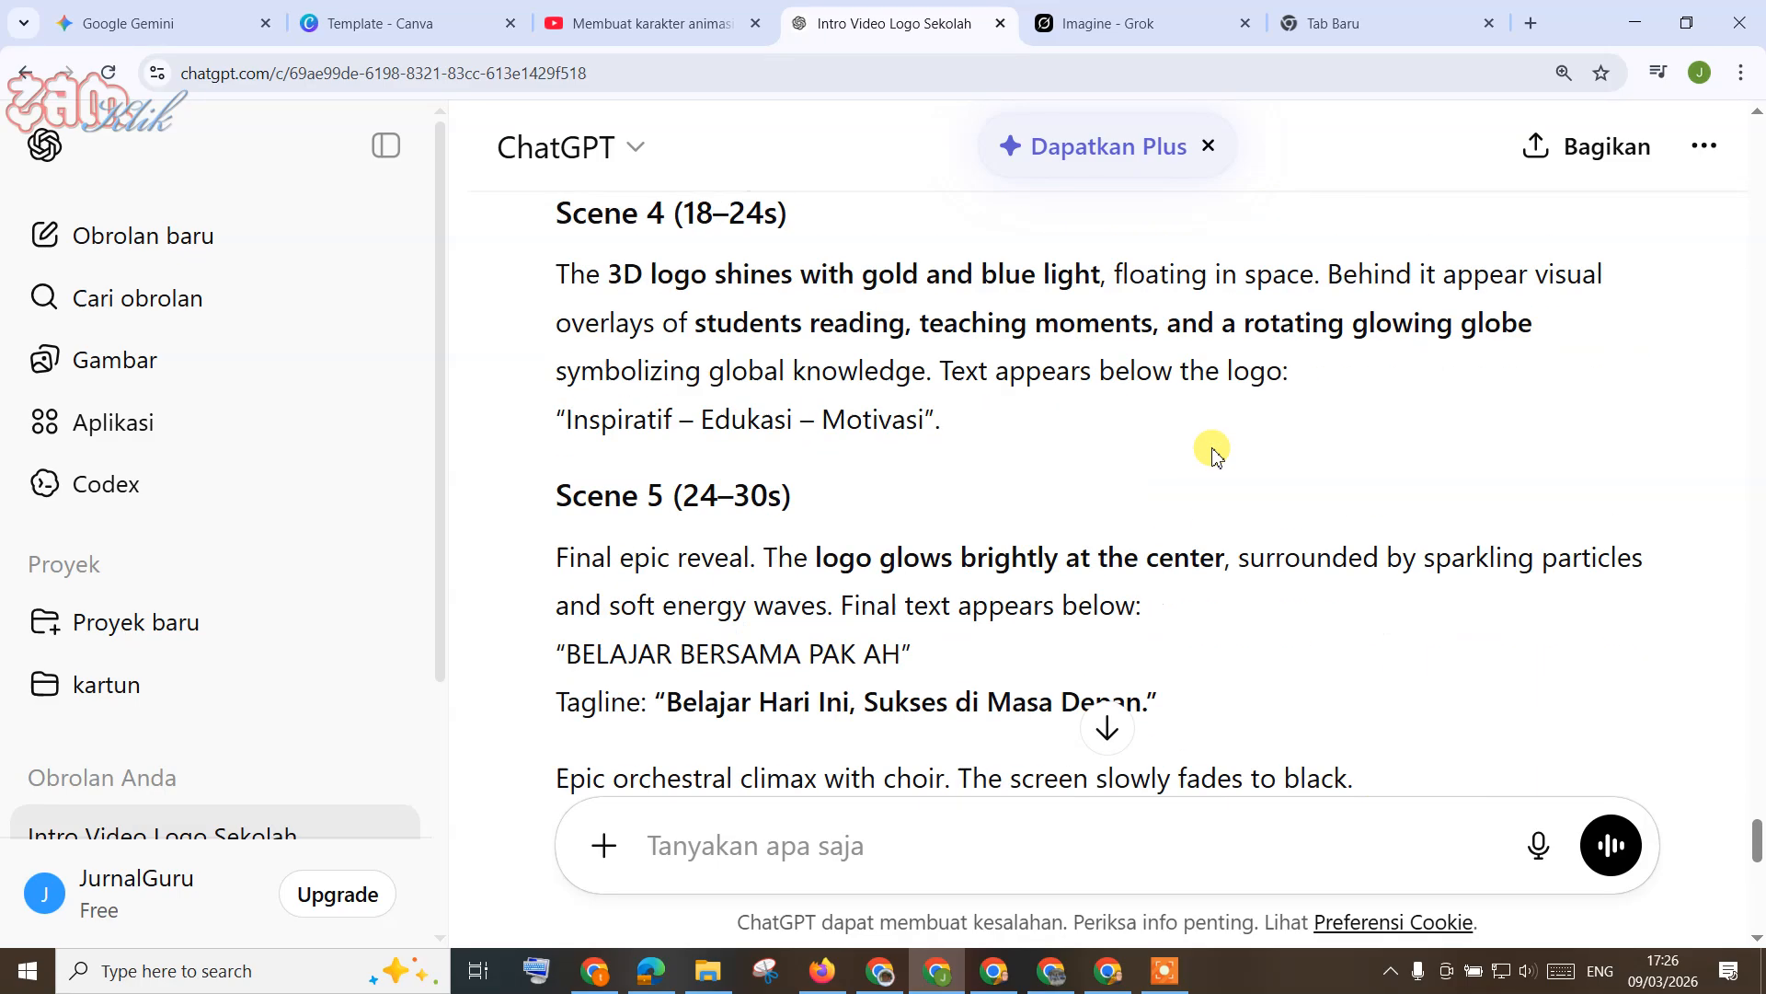
scroll(1214, 449, up, 3)
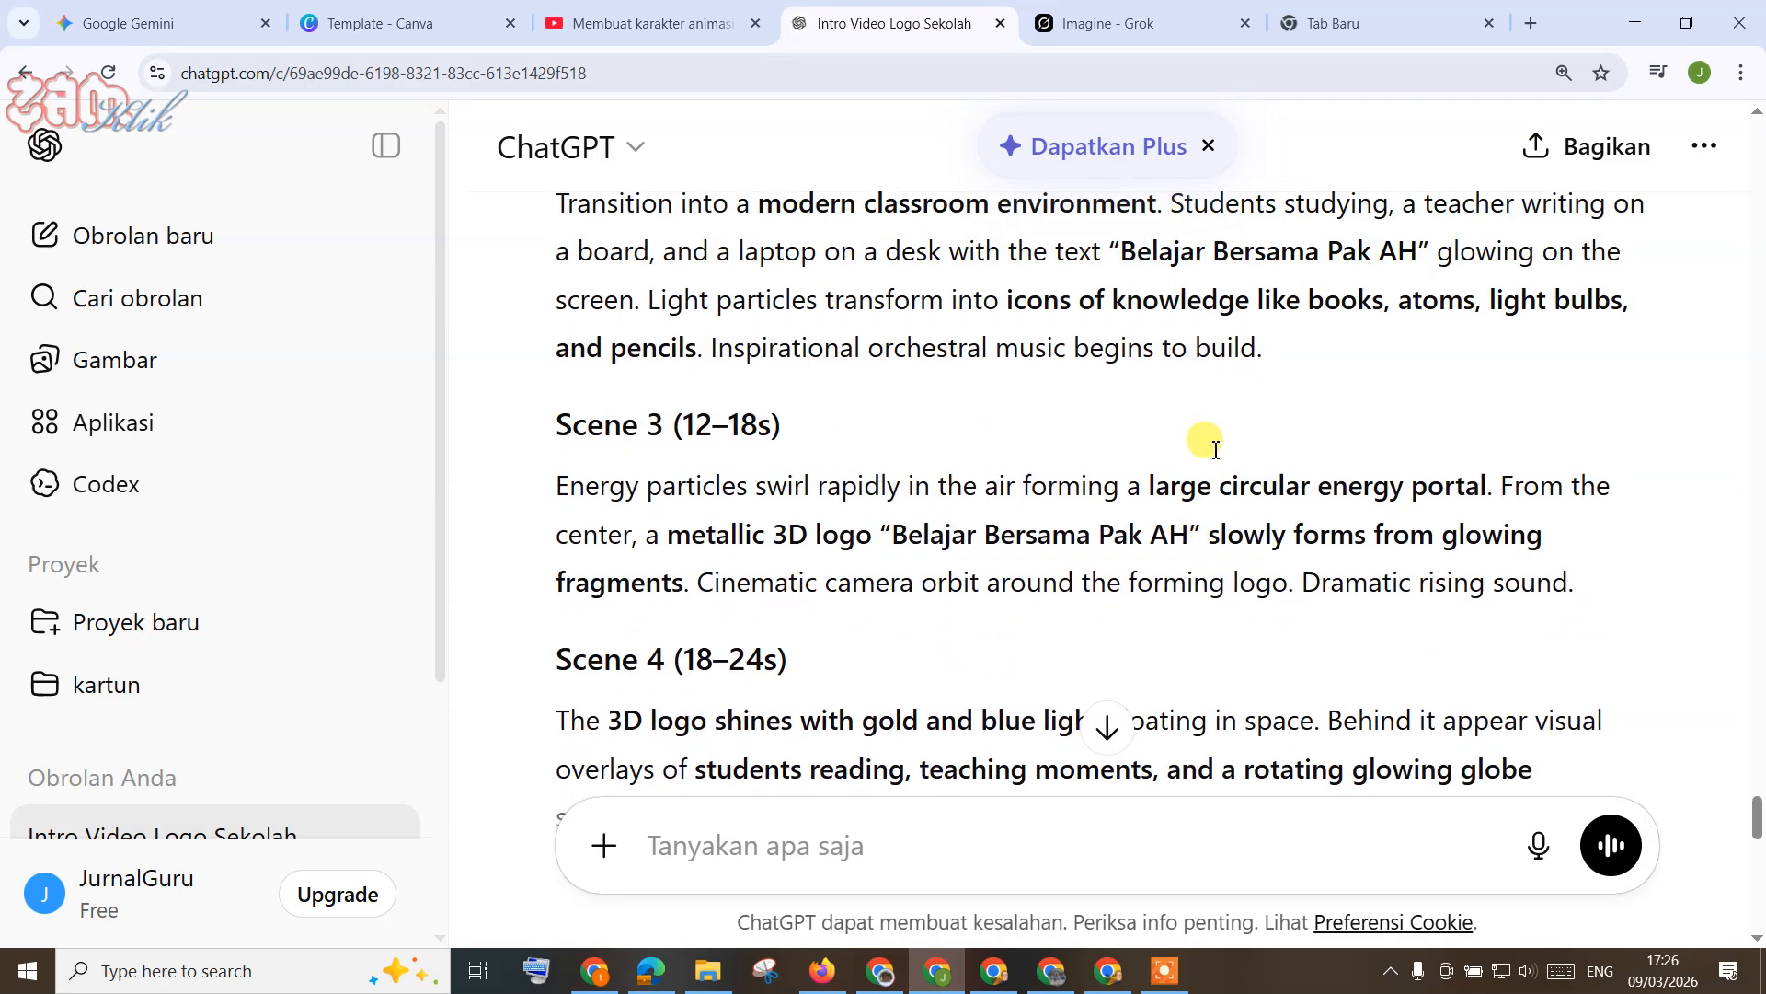
scroll(1215, 451, up, 6)
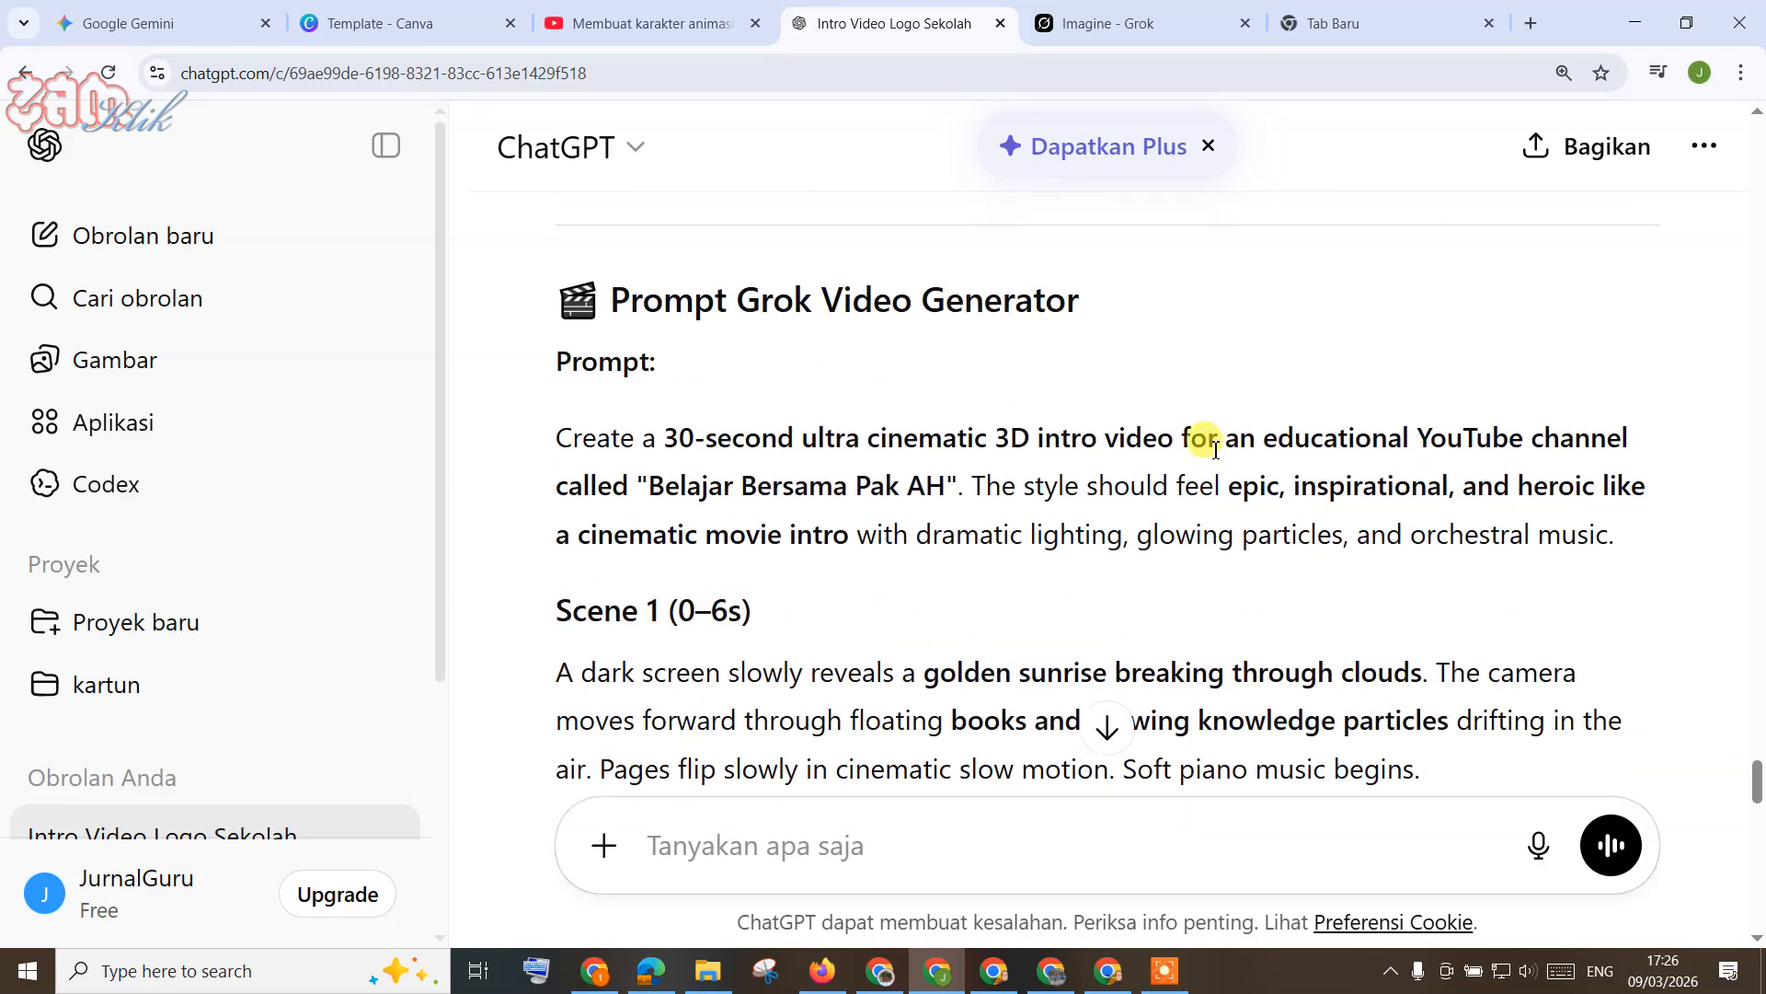
scroll(1214, 448, down, 4)
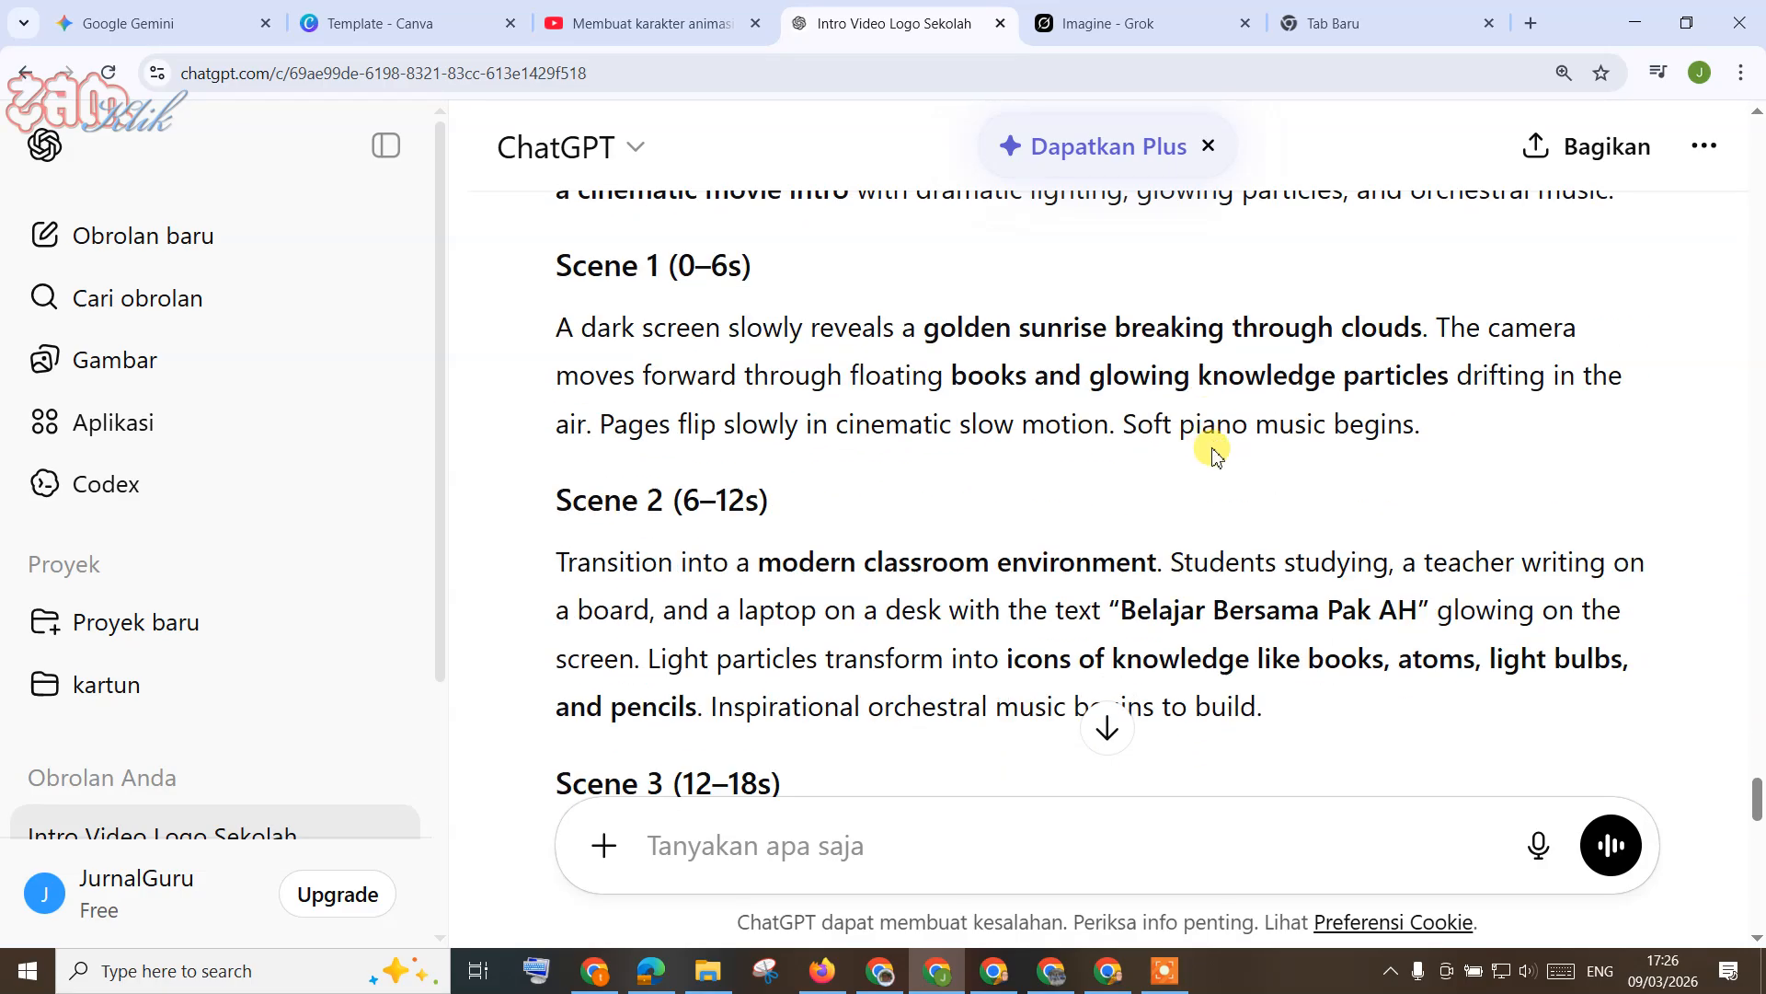
scroll(1215, 450, down, 3)
scroll(1214, 451, up, 4)
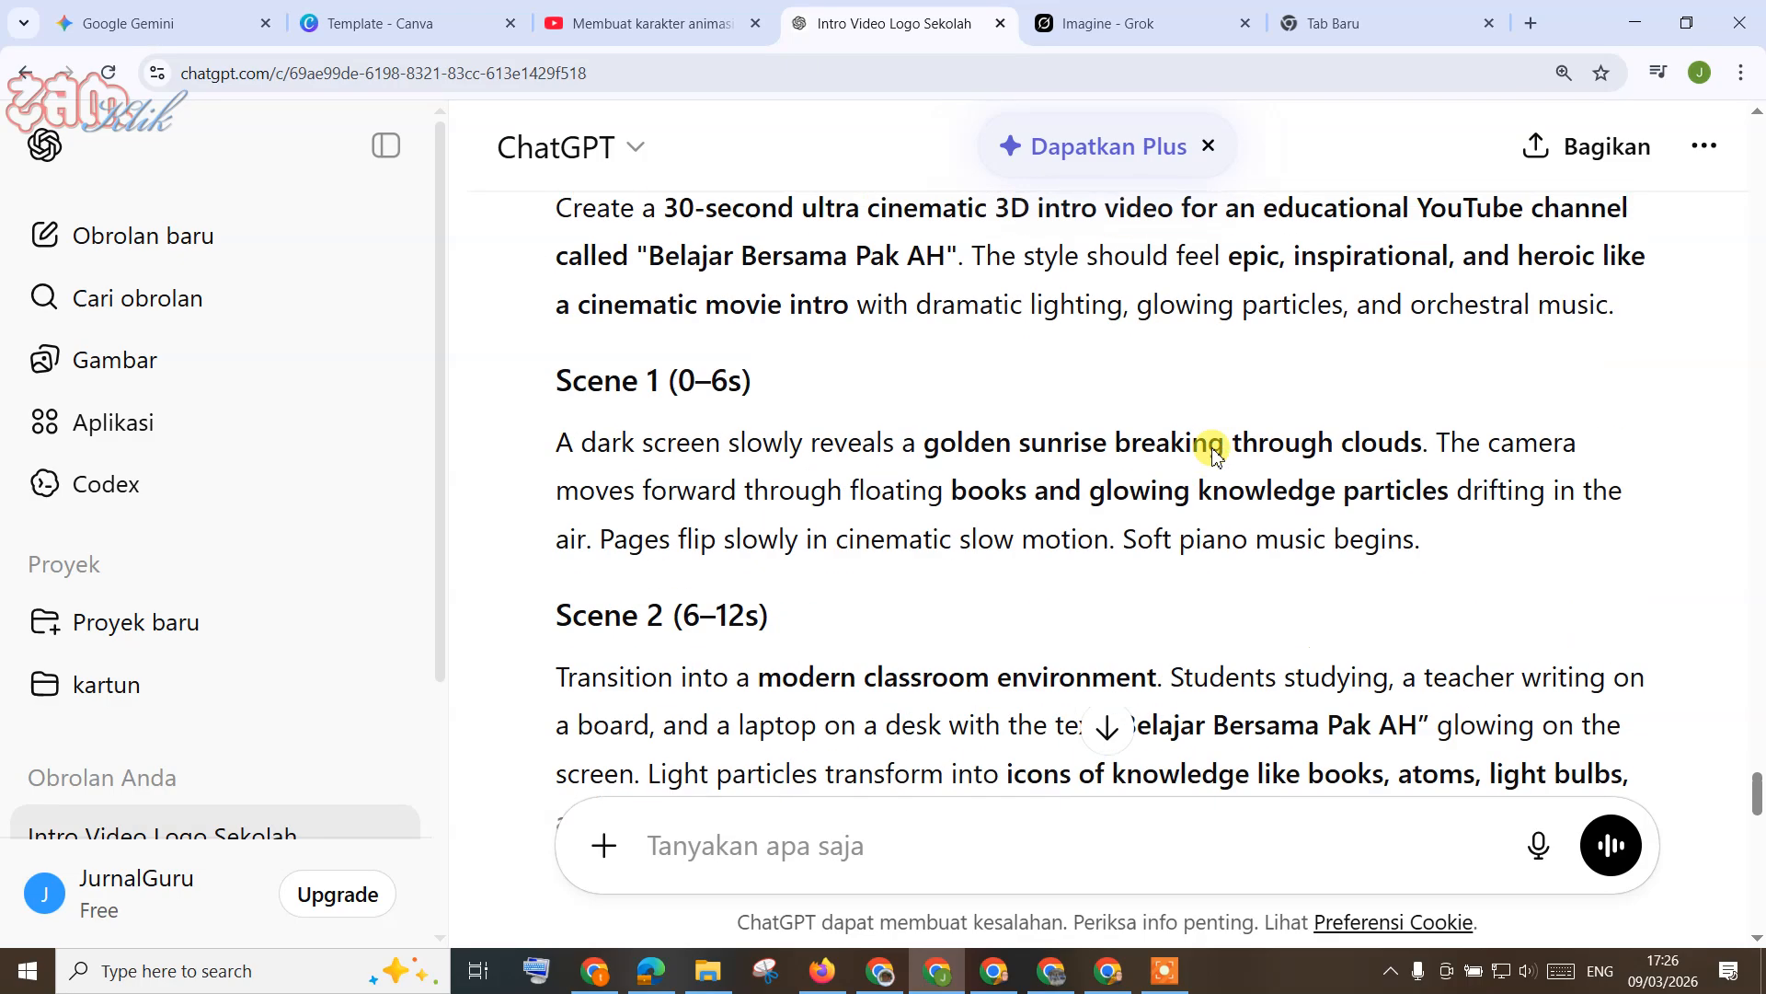
scroll(1215, 448, up, 1)
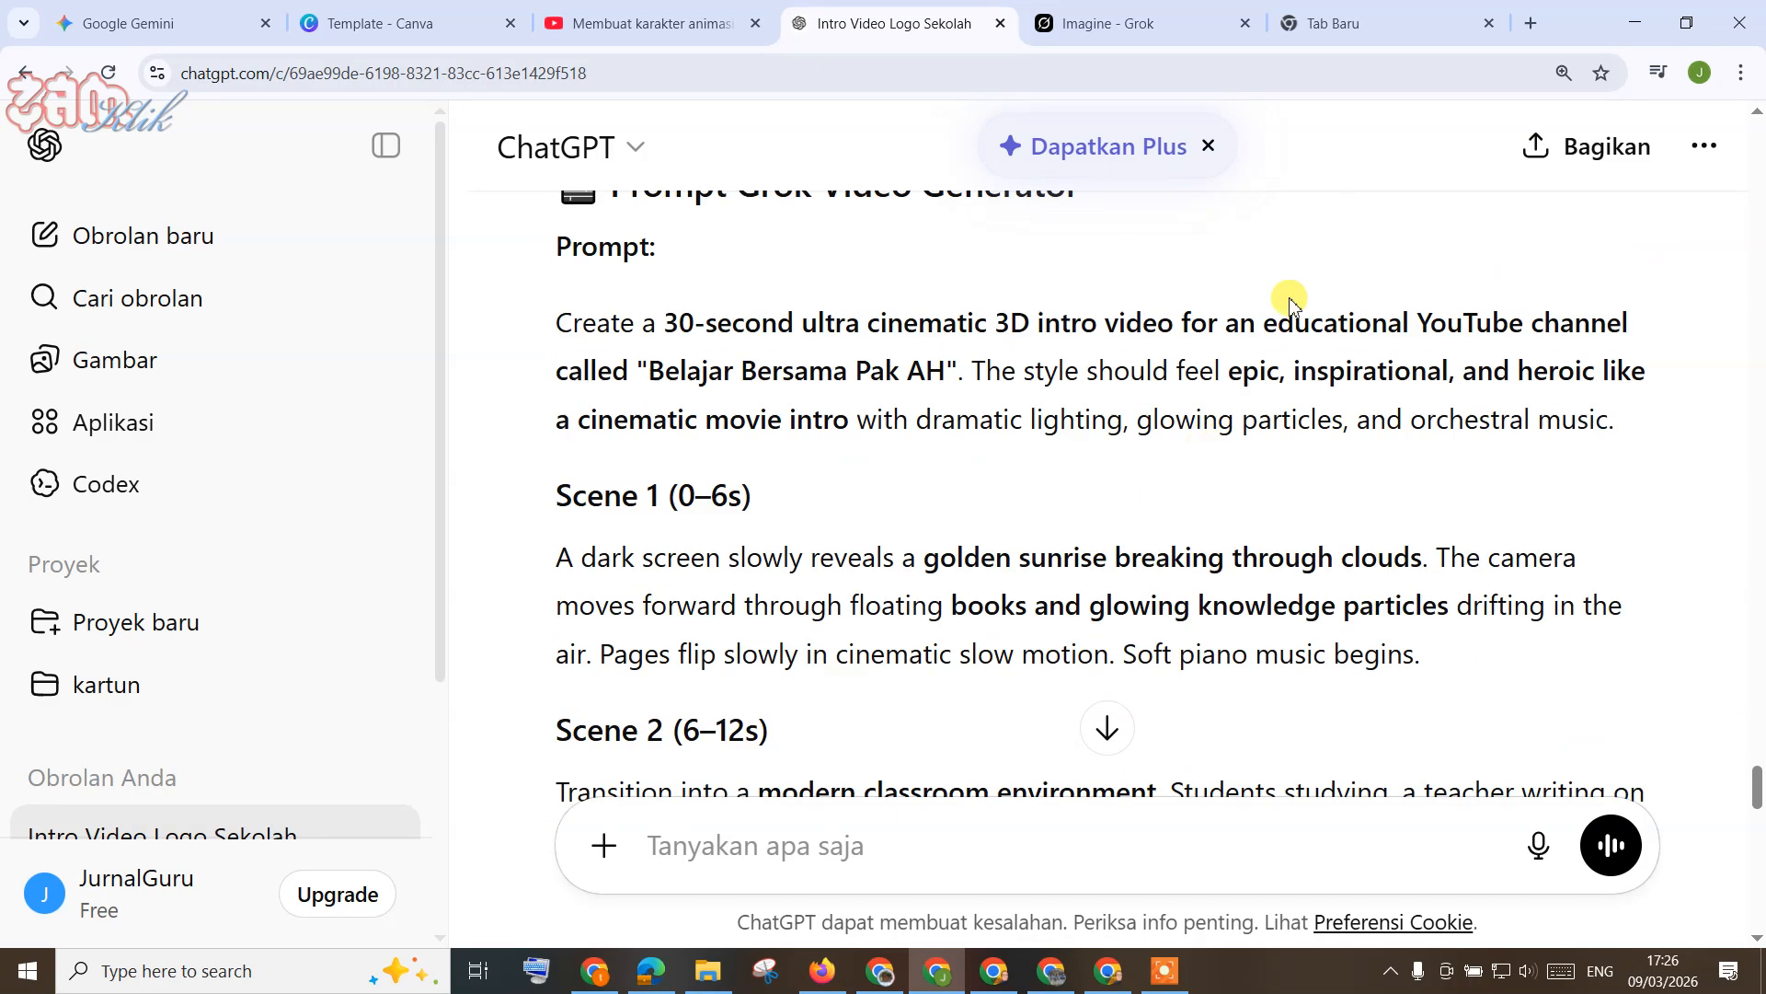
click(1186, 39)
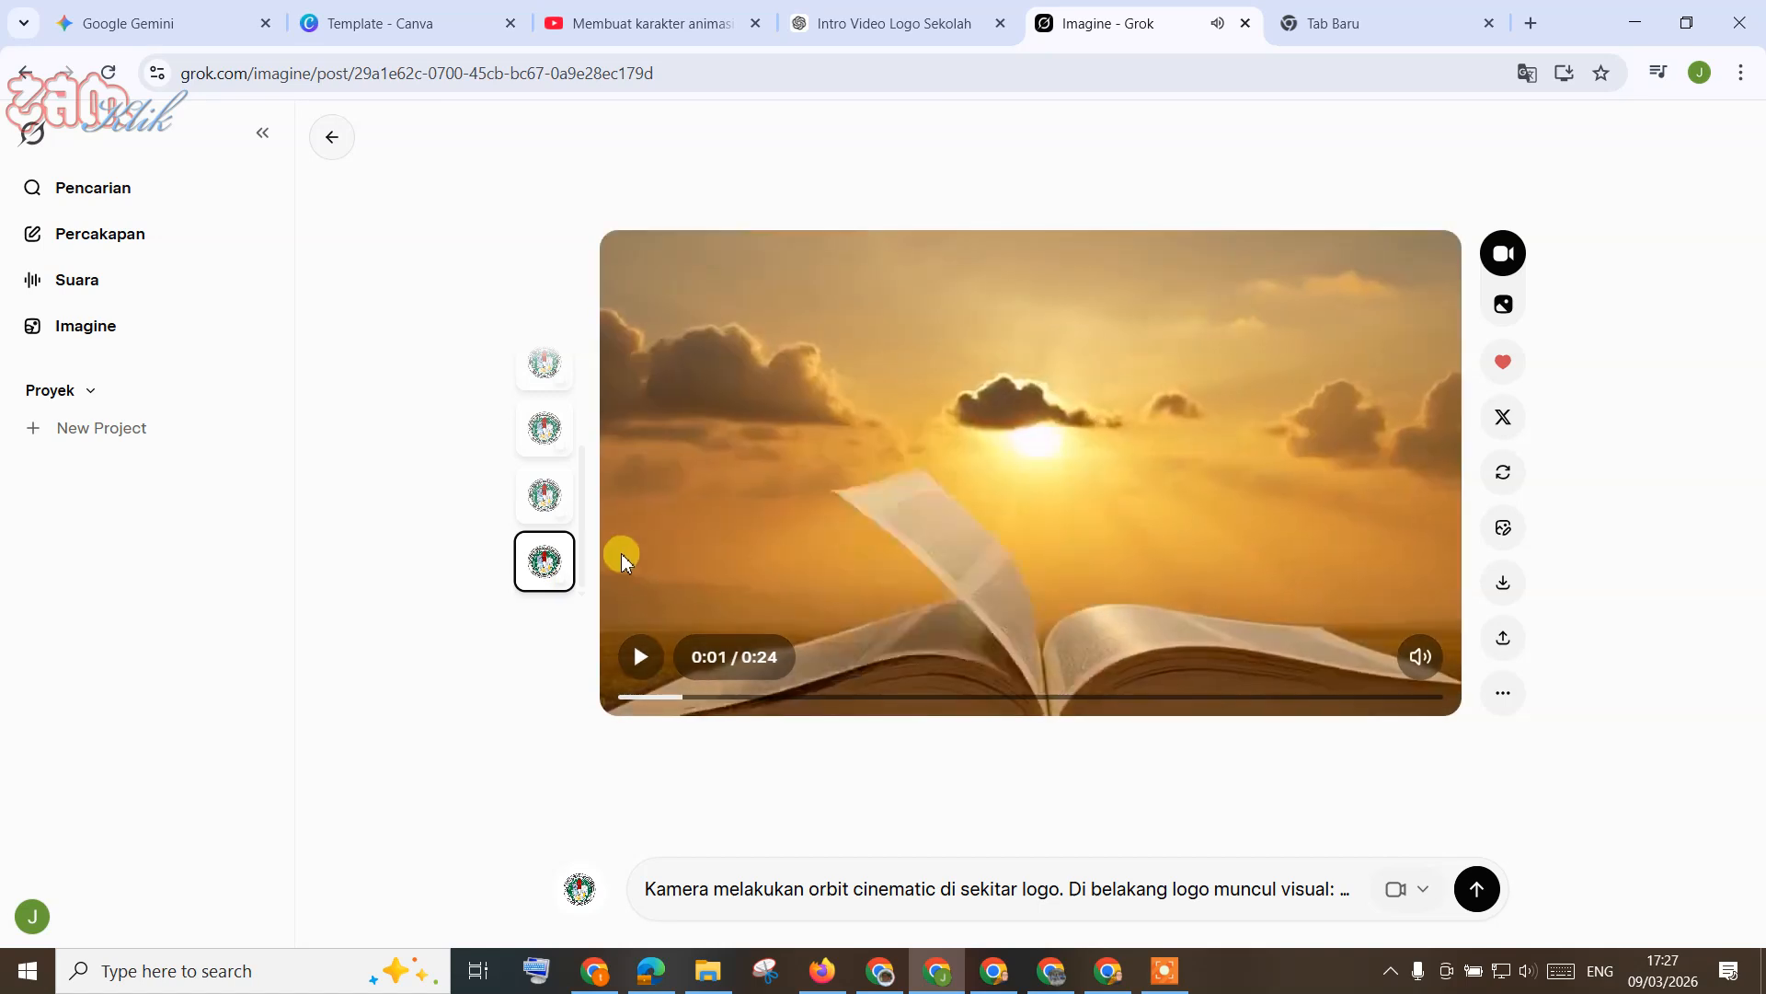
click(543, 367)
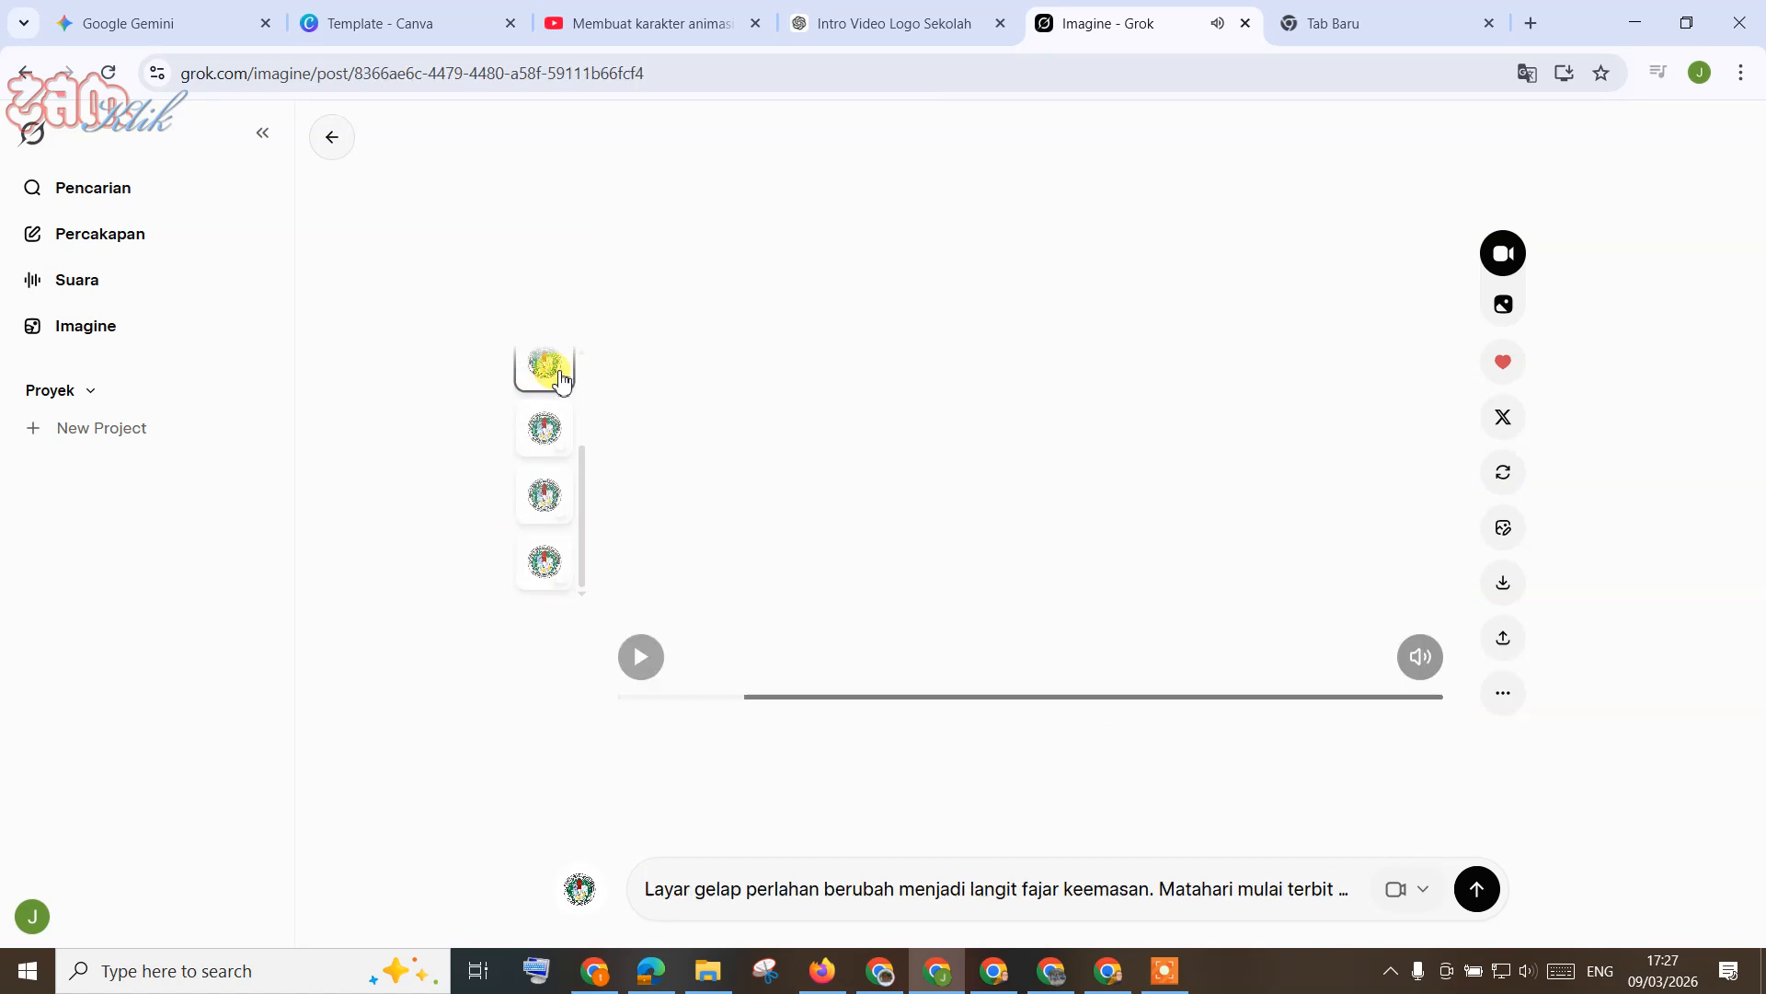
click(684, 904)
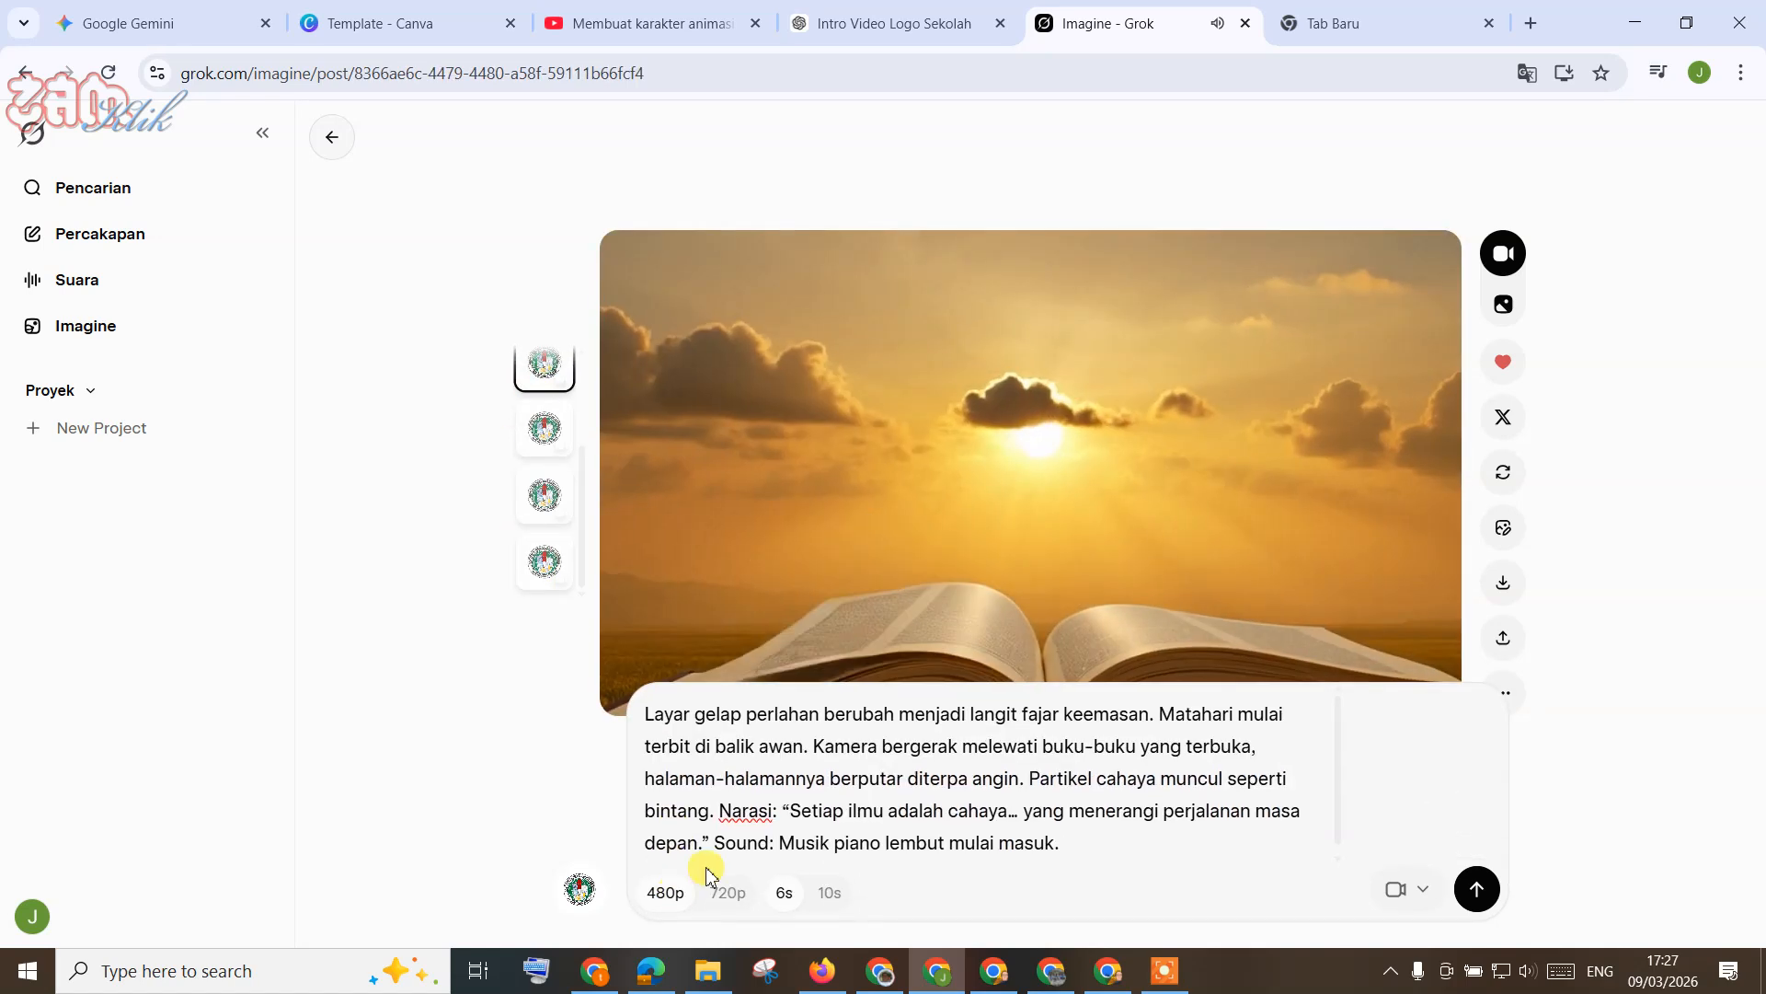
triple_click(753, 807)
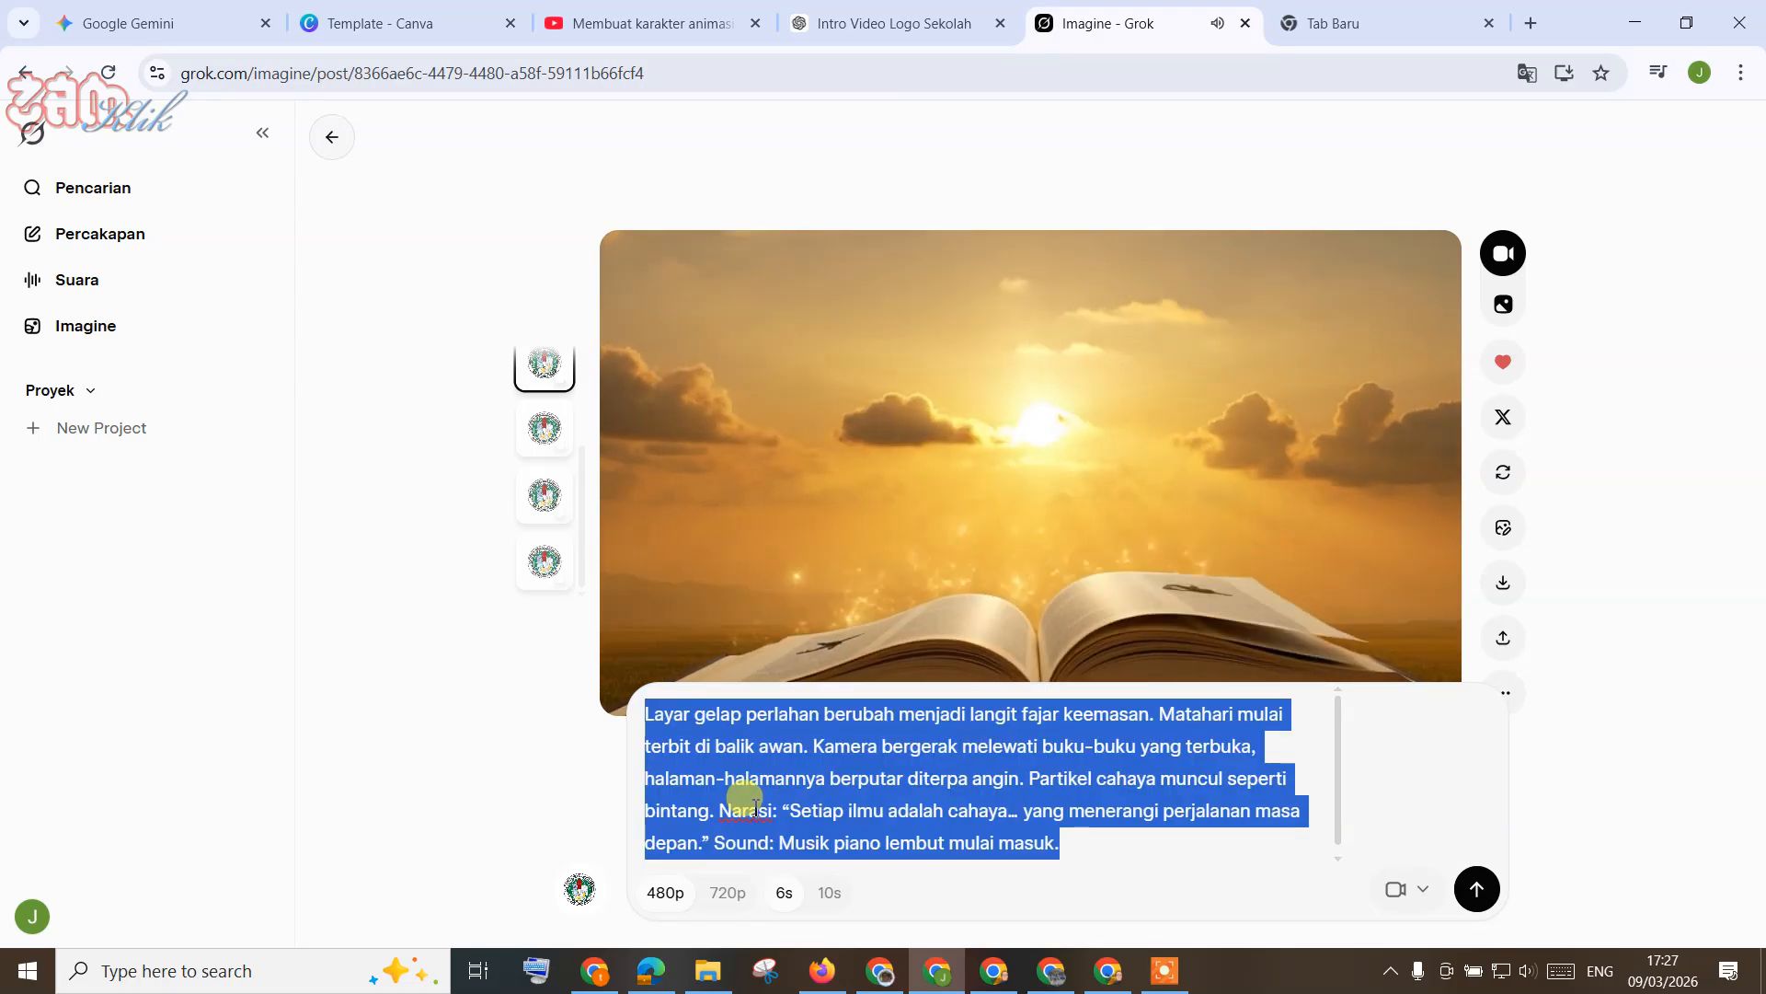
key(ctrl+x)
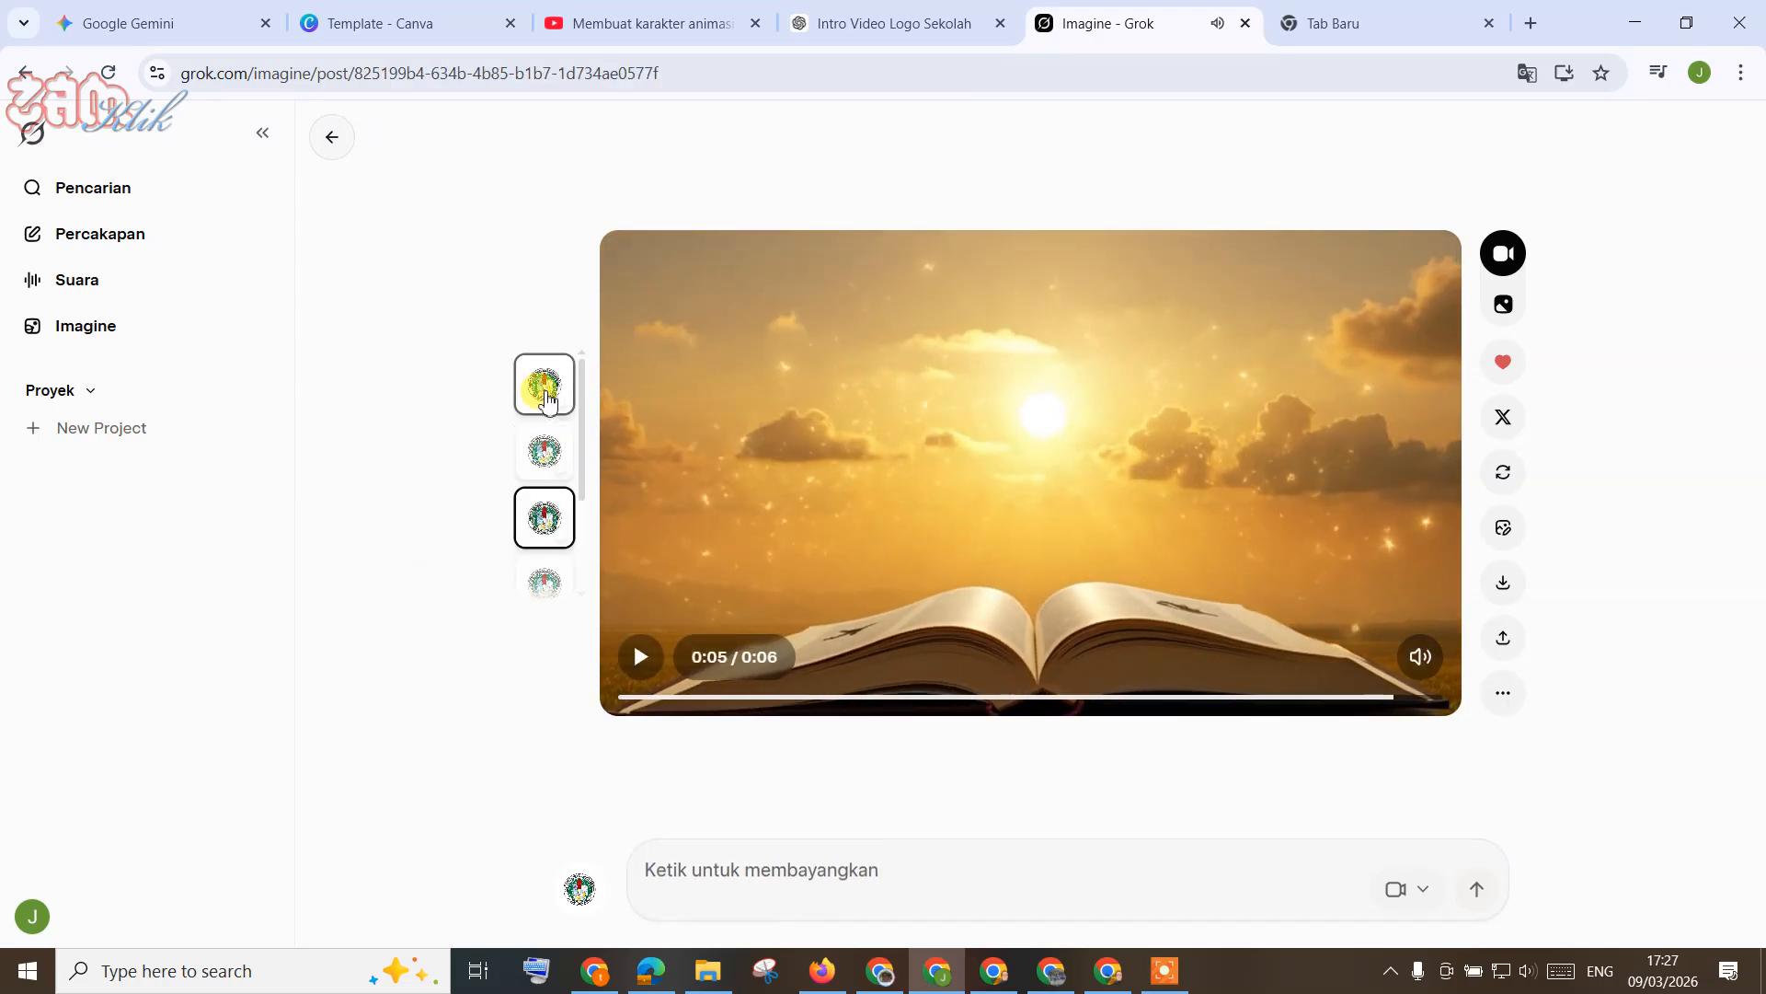
Step: Open the first logo video in Grok and select its entire prompt text for replacement
click(544, 383)
click(808, 891)
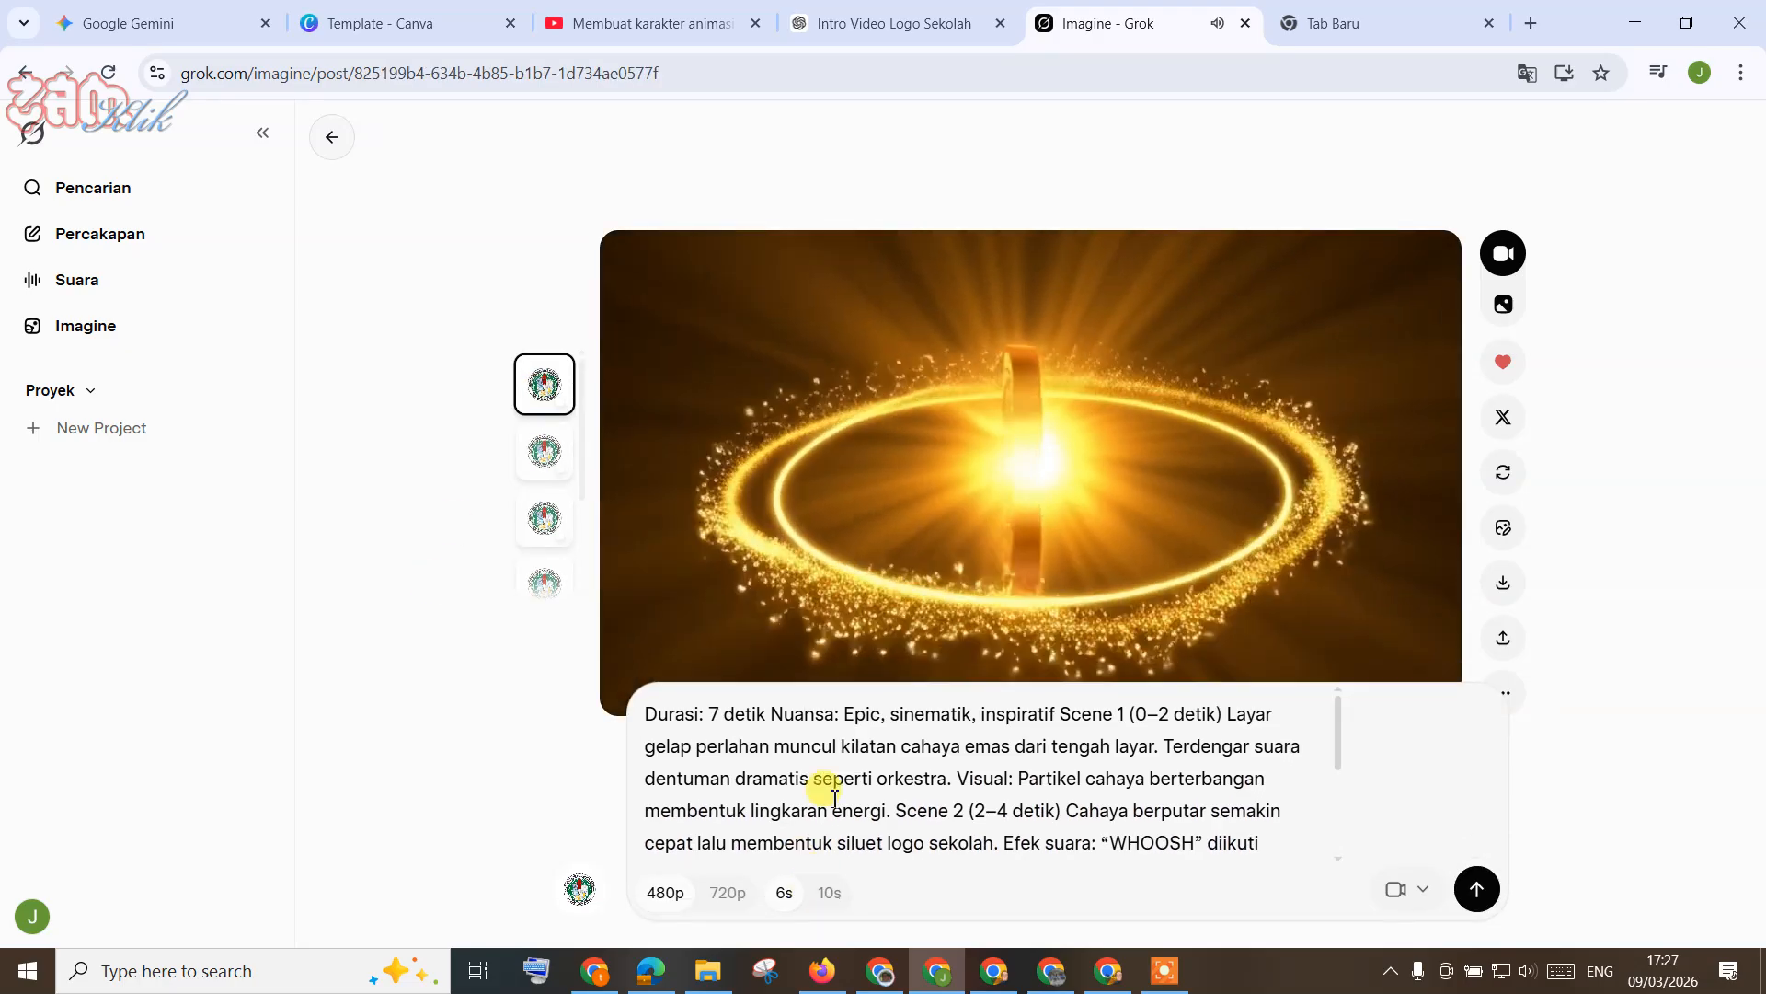
triple_click(833, 810)
Step: In ChatGPT, copy the English Grok prompt from "Create a 30-second ultra cinematic 3D intro video" through the end of Scene 1
click(899, 26)
scroll(757, 516, up, 6)
scroll(756, 515, up, 2)
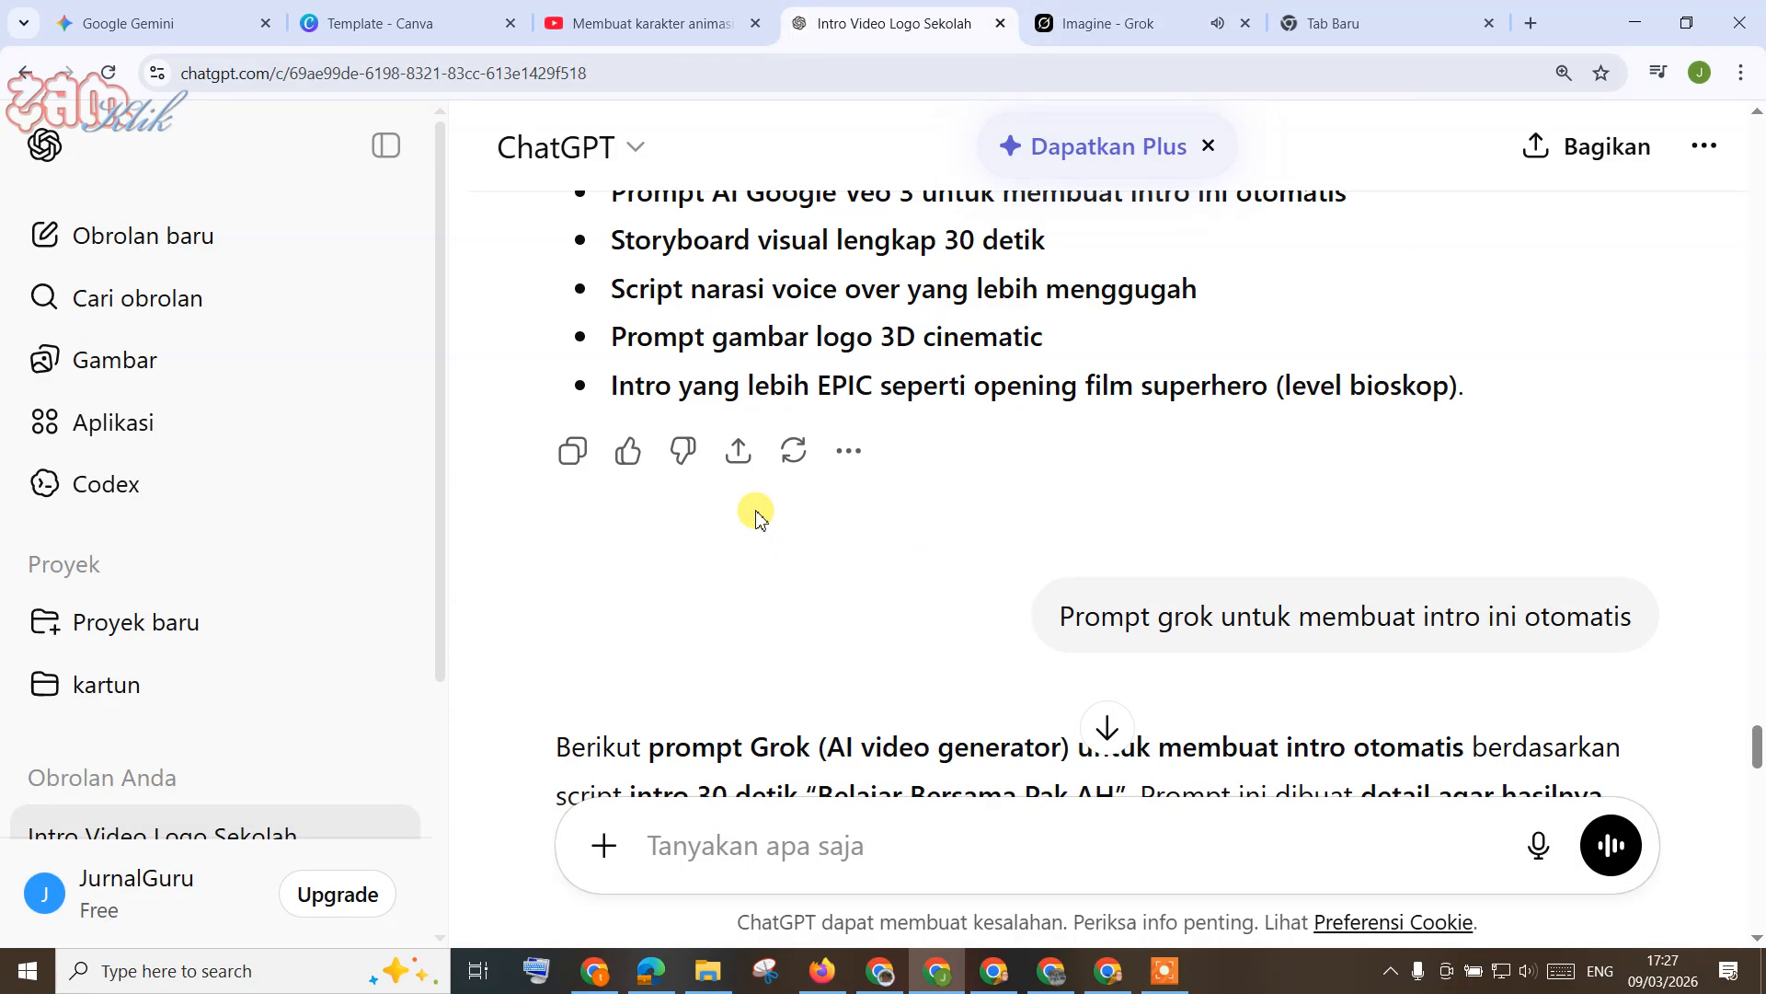
scroll(754, 513, down, 1)
scroll(754, 511, down, 6)
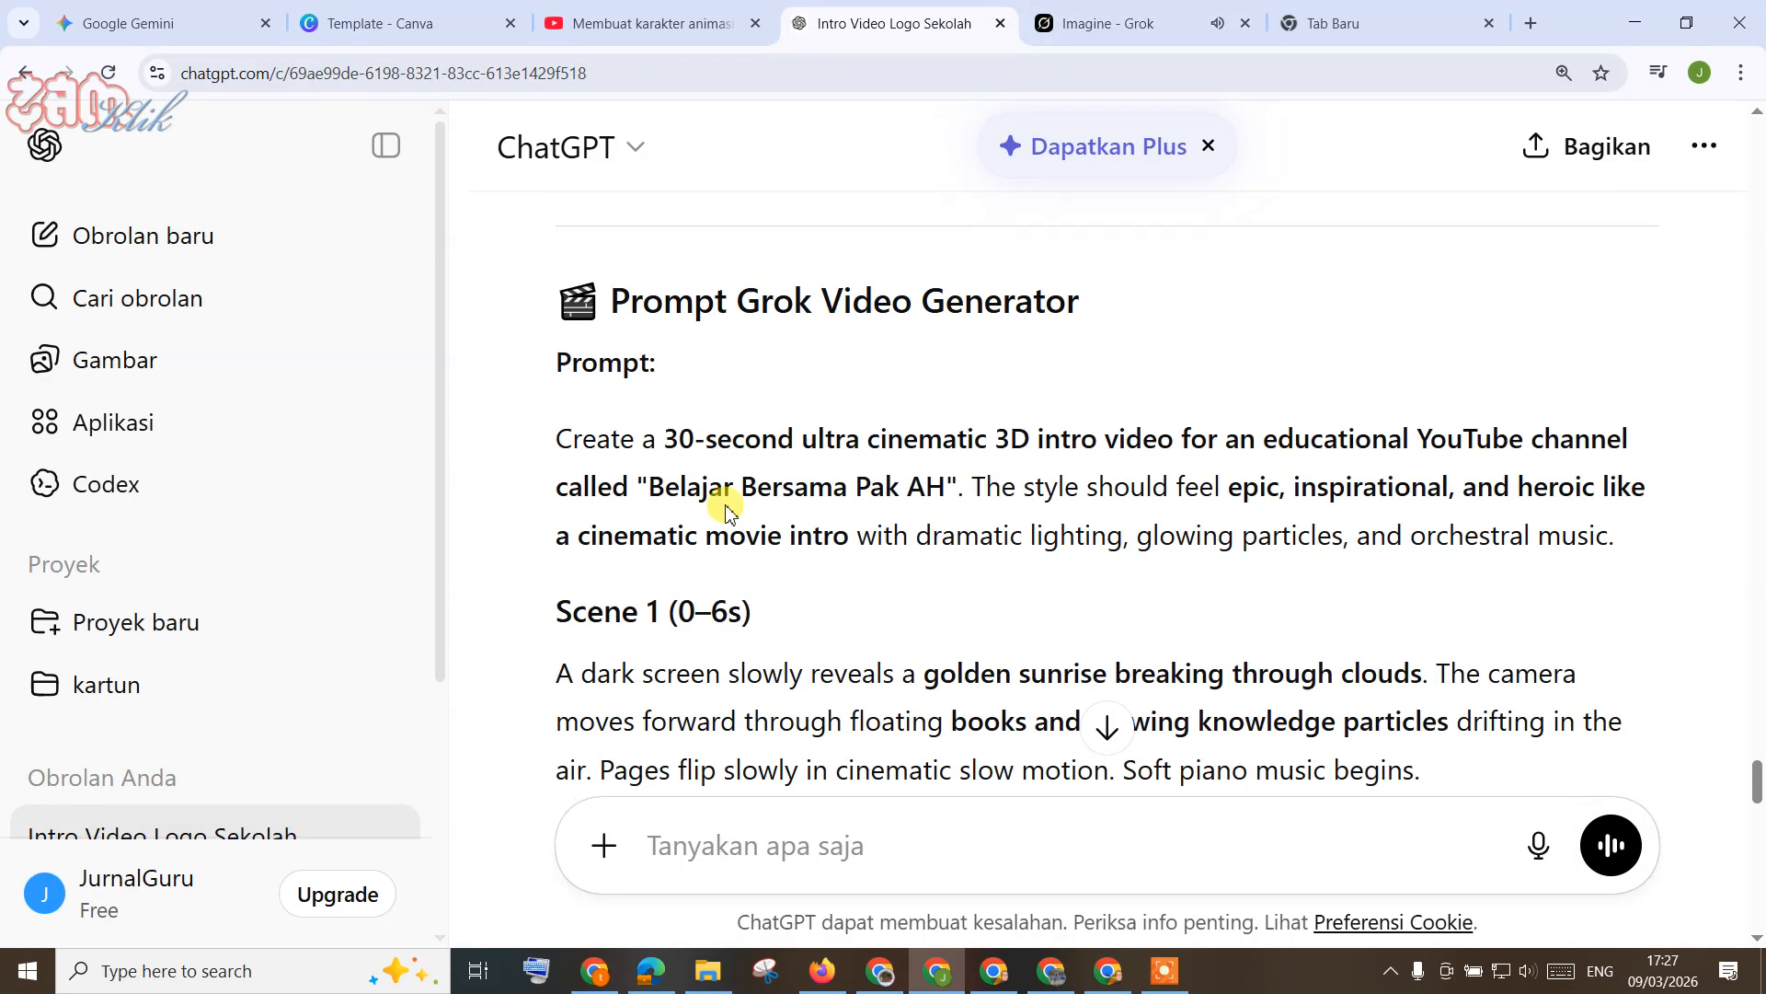
drag(564, 439, 1458, 550)
scroll(1006, 591, down, 2)
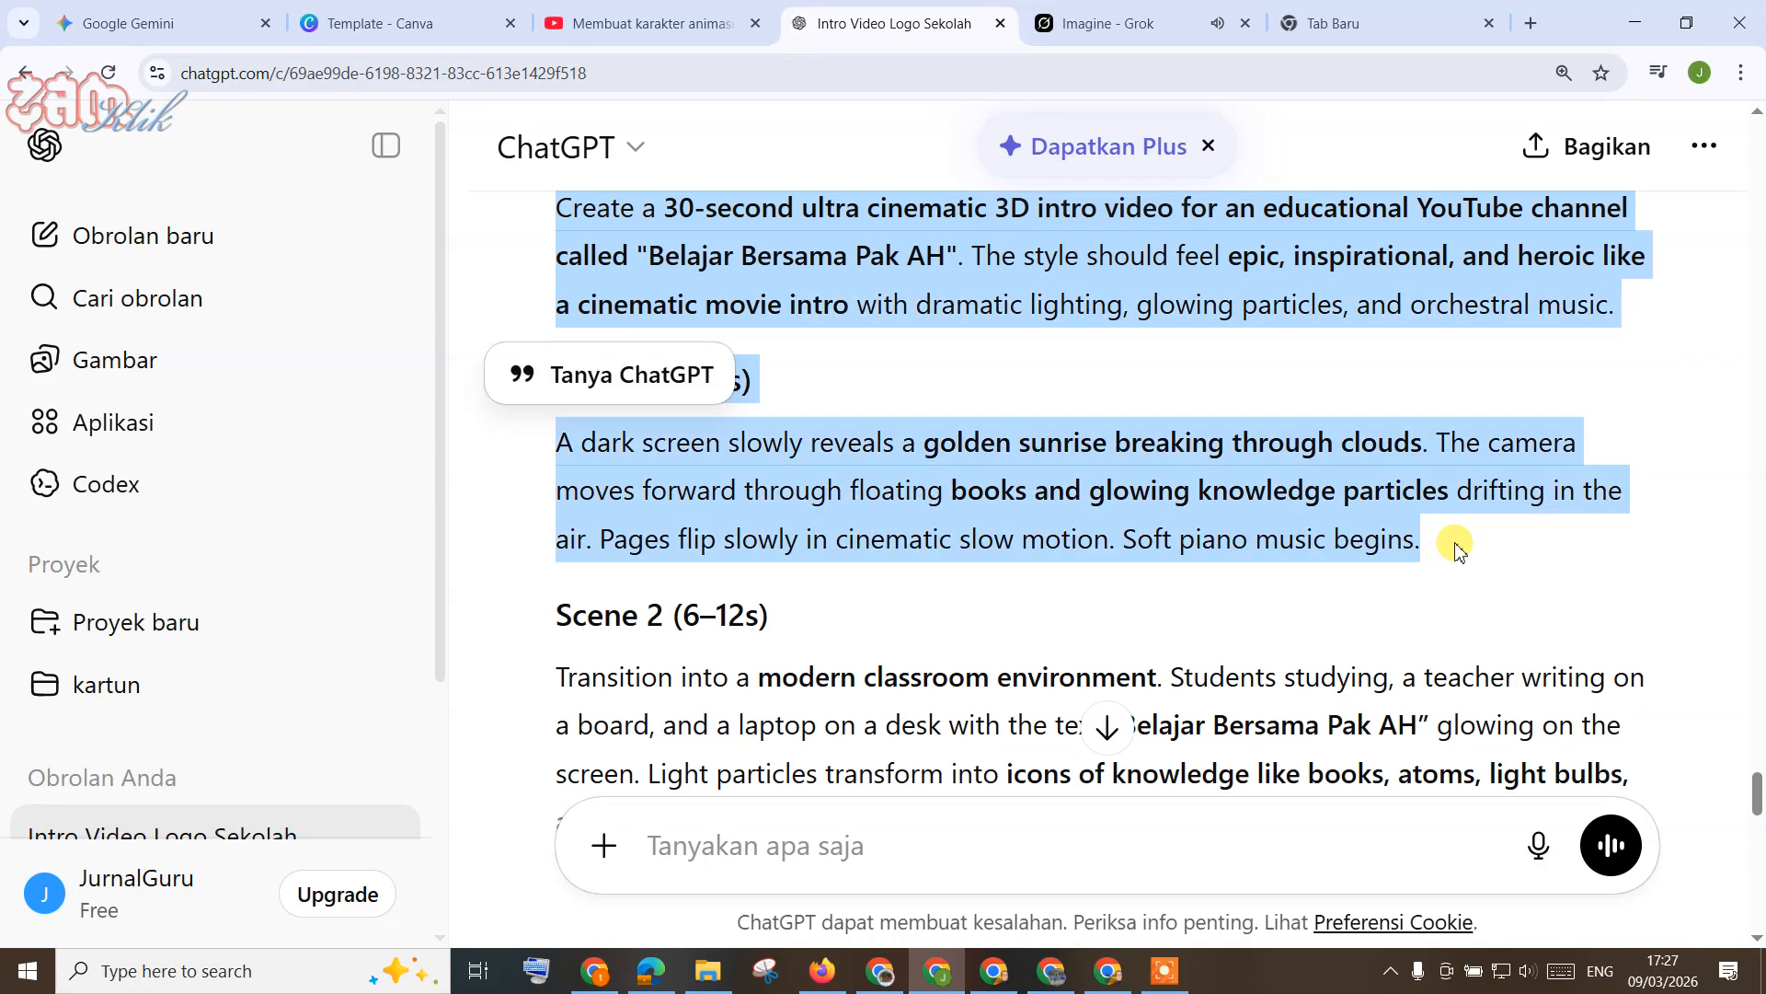
Step: Switch to Grok, replace the prompt with the copied introduction and Scene 1 text, and generate a 6-second 480p video
click(1104, 23)
key(ctrl+v)
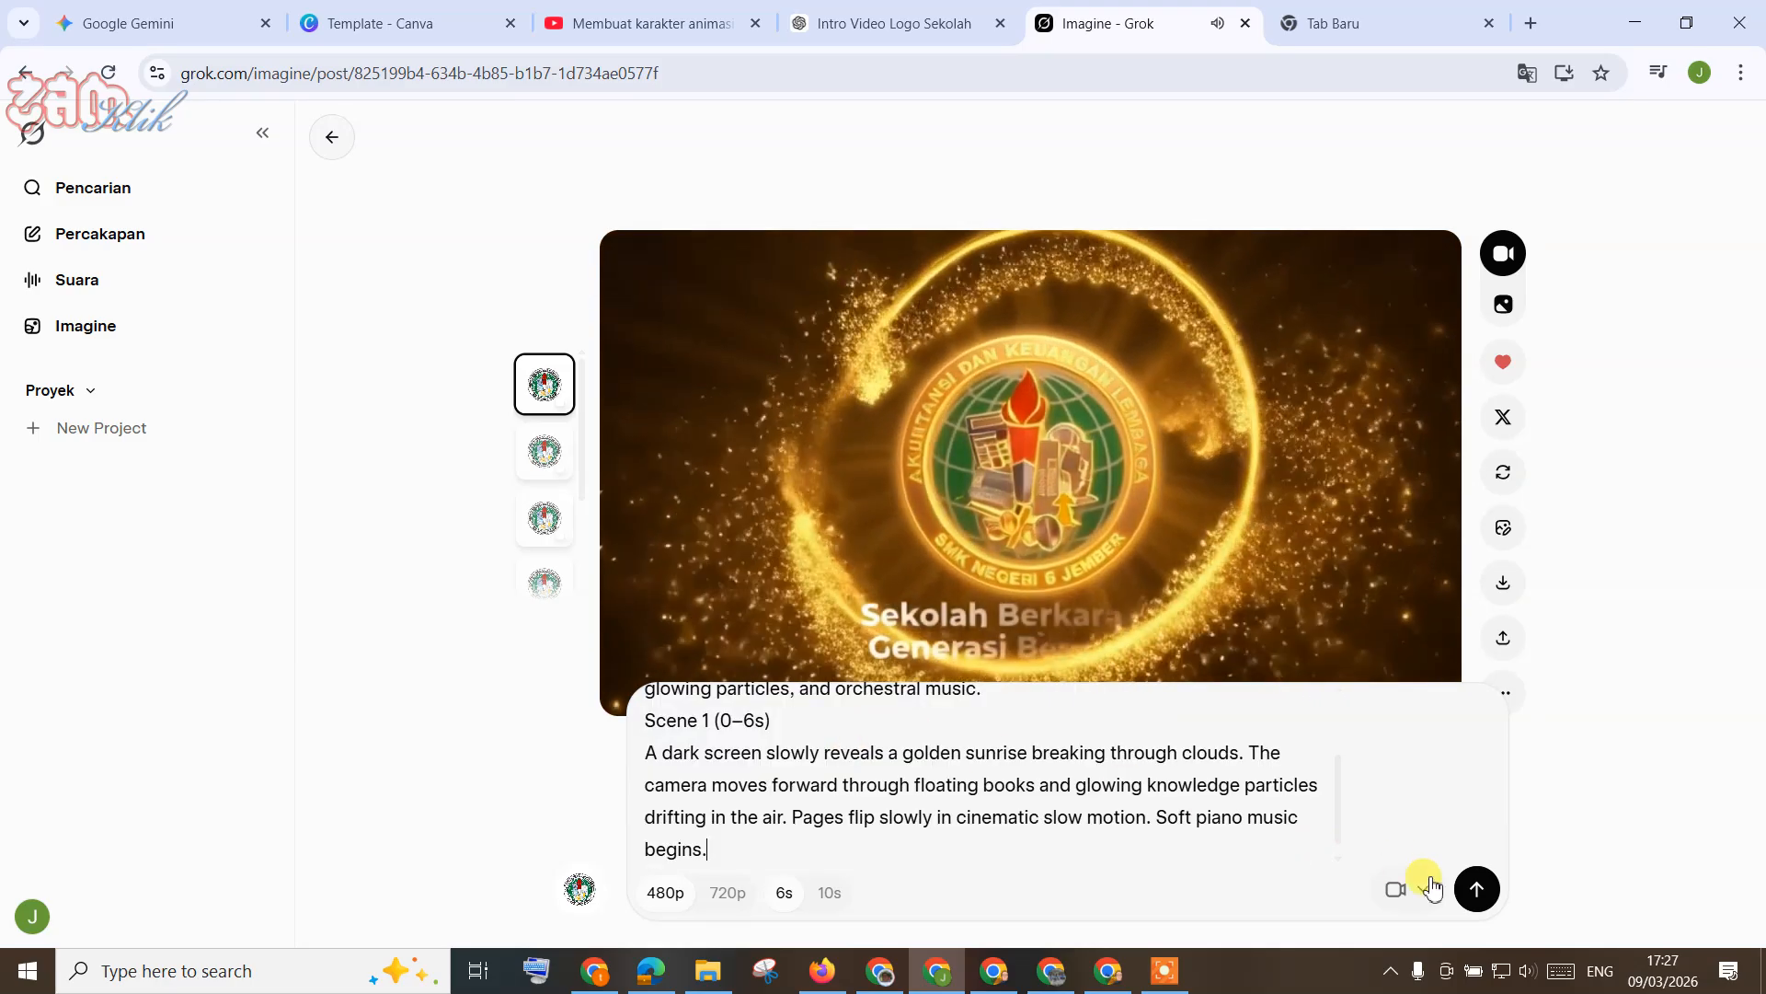
click(1478, 891)
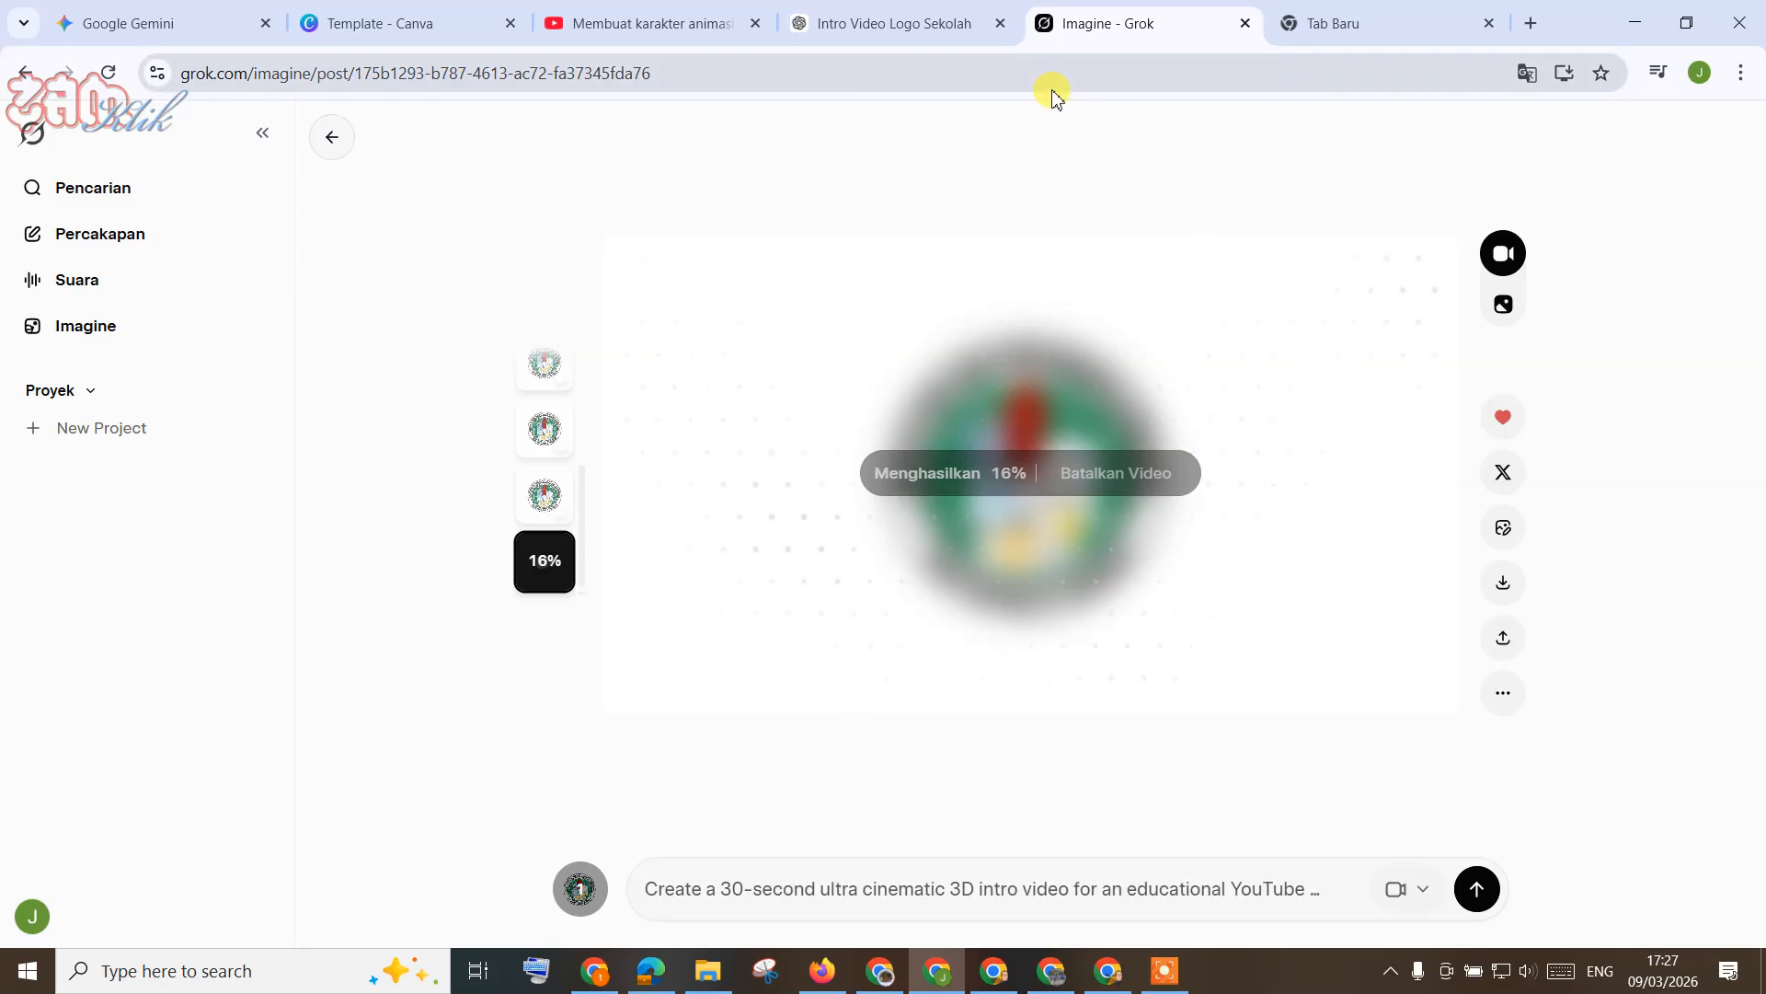
Step: Glance back at the ChatGPT prompt, watch the new Scene 1 video in Grok and start extending it
click(909, 20)
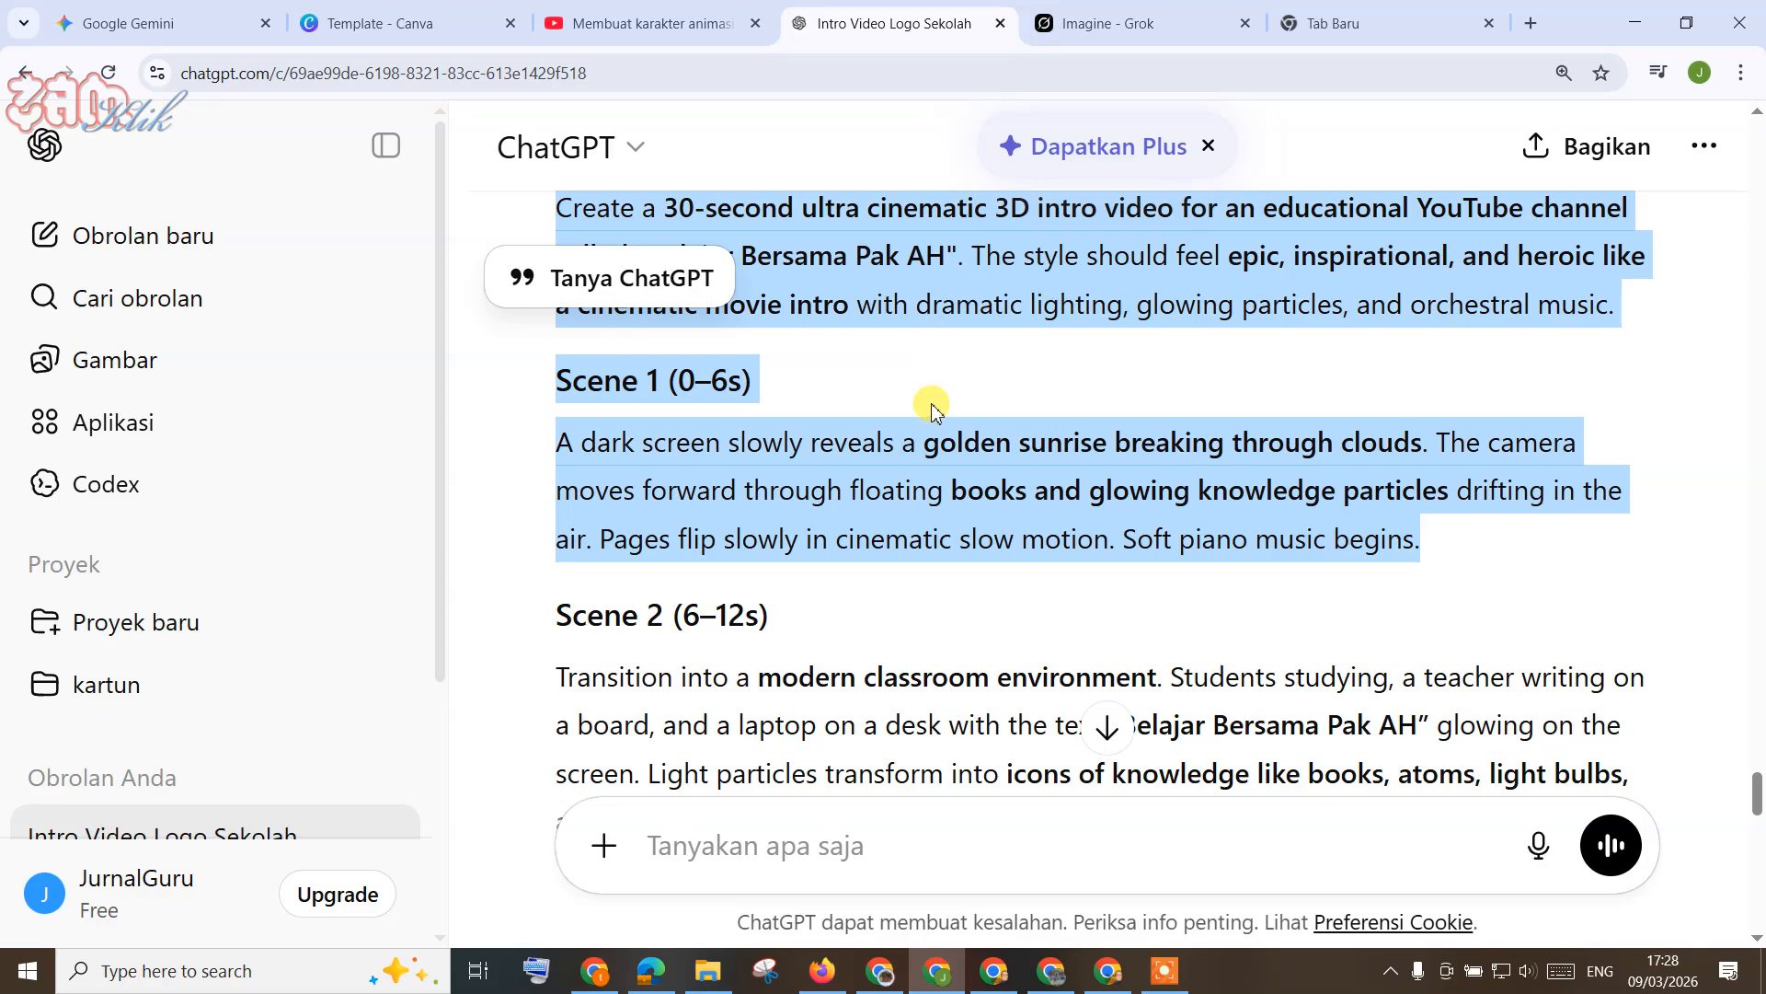
click(1104, 30)
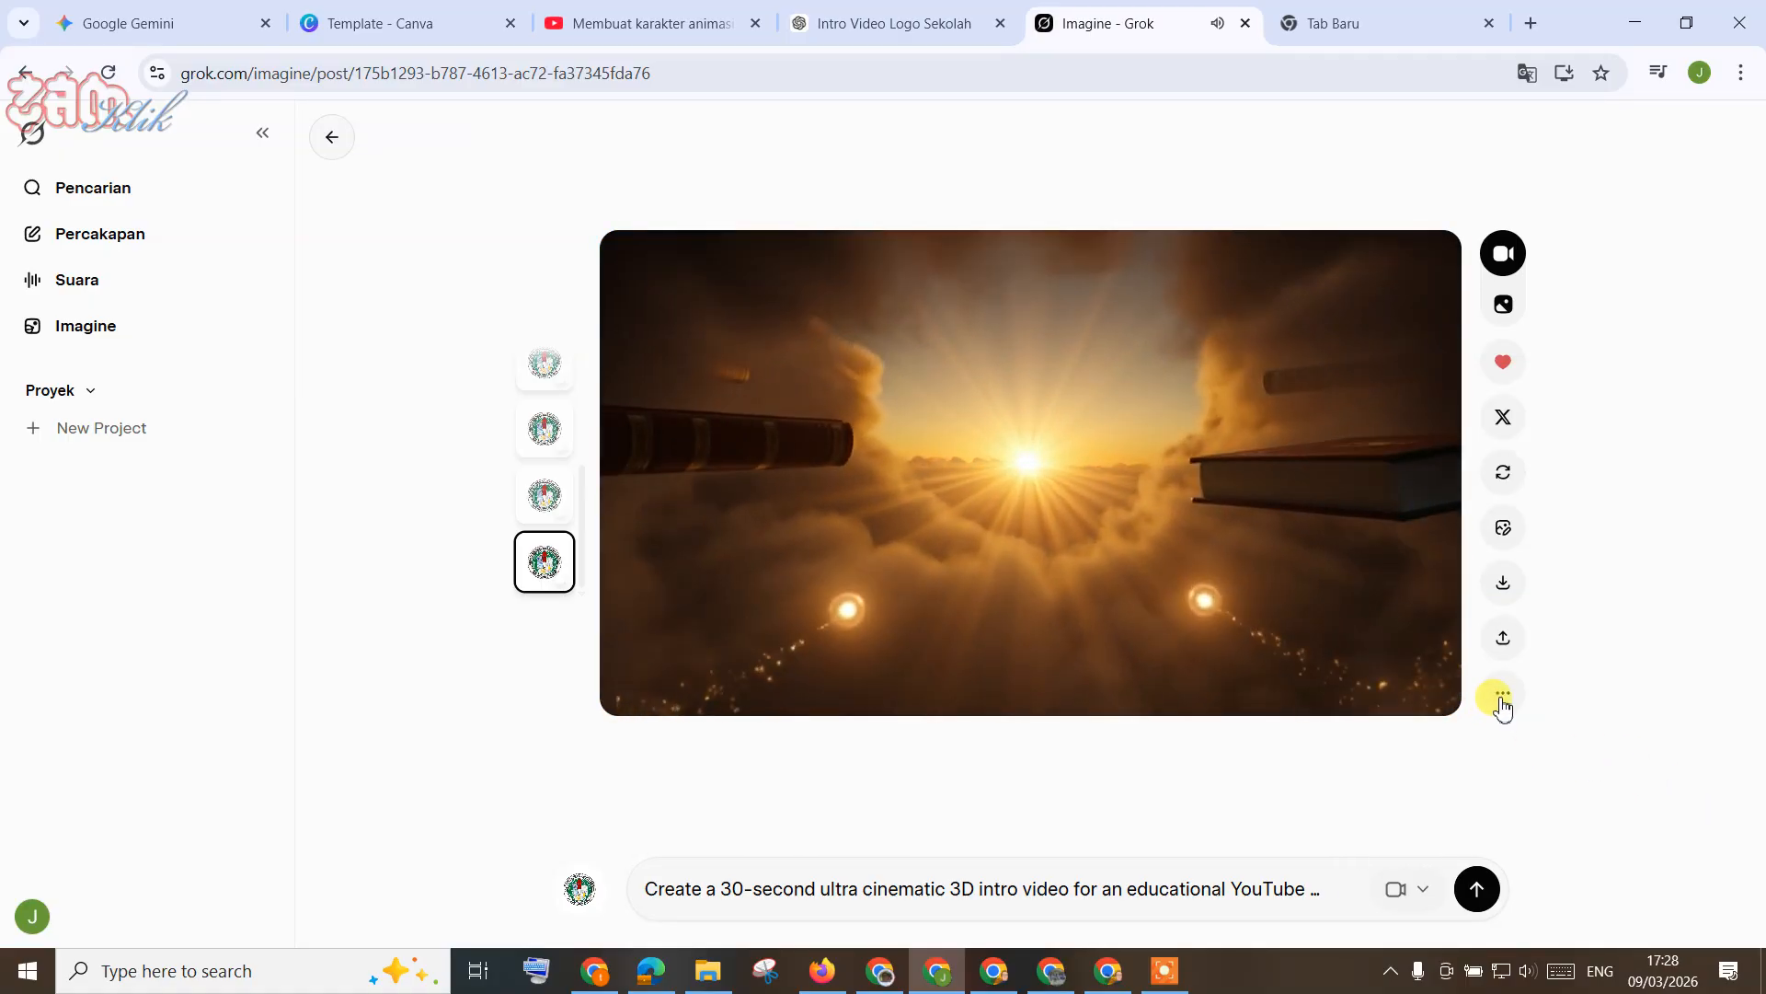
click(1502, 696)
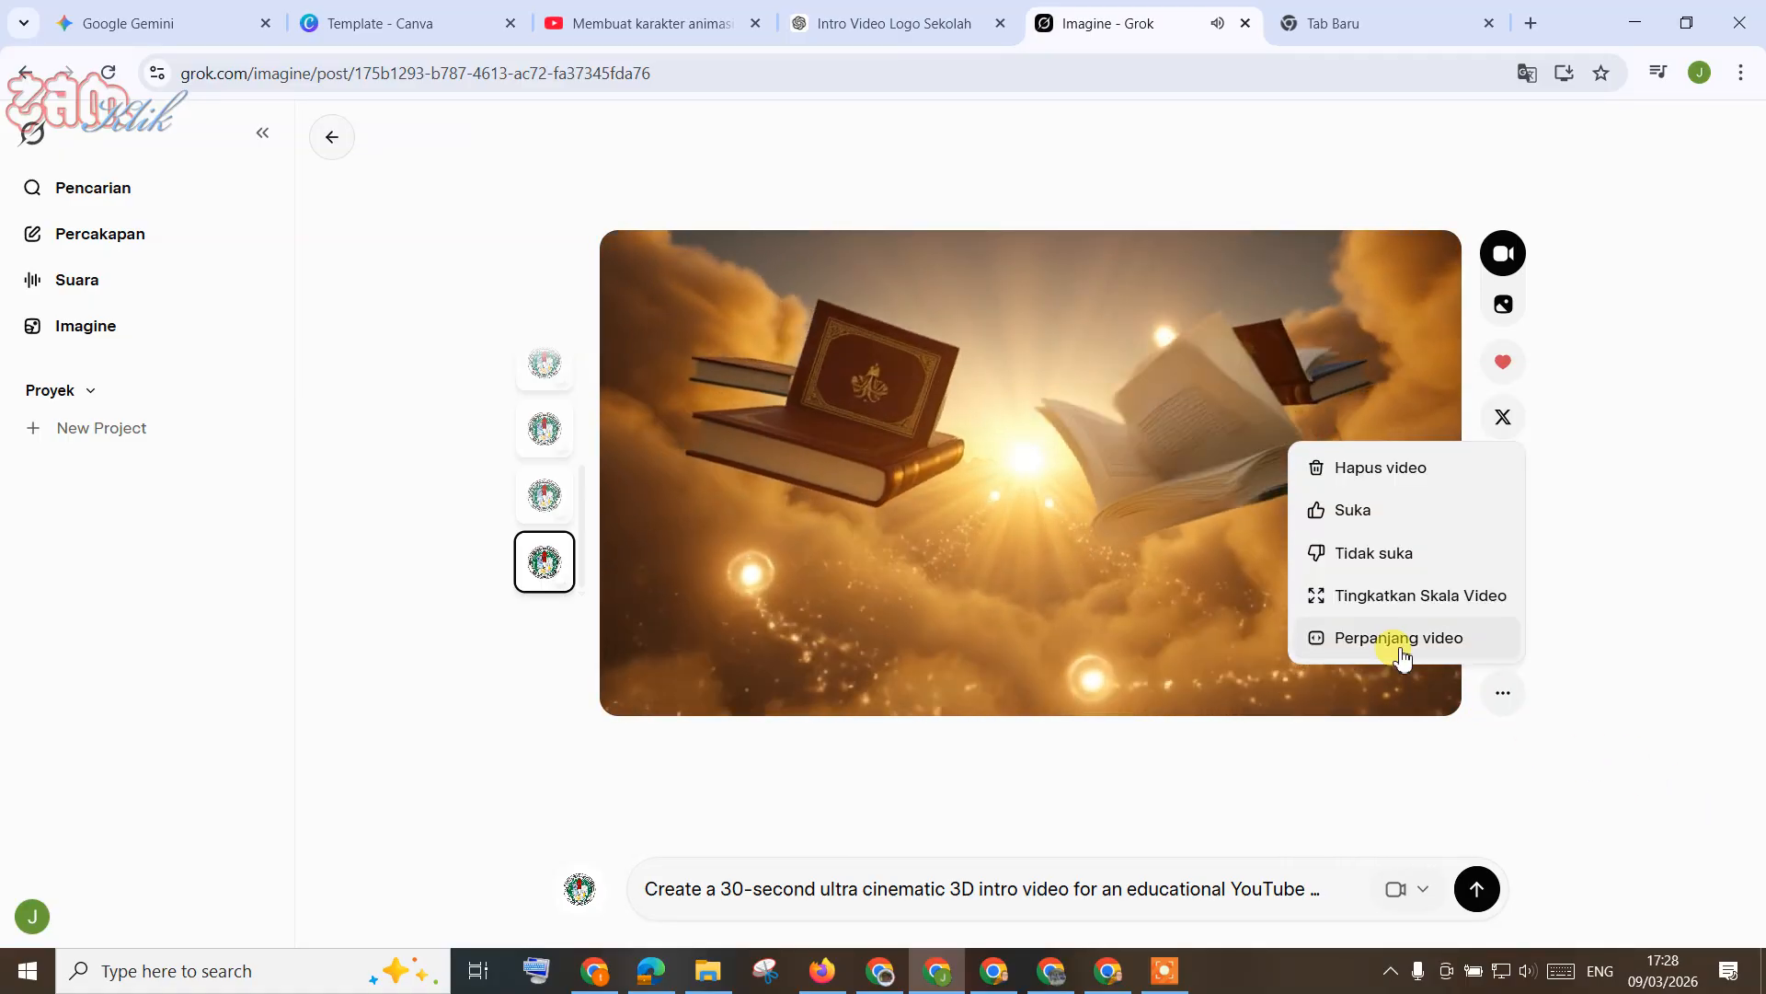
click(1399, 642)
Step: In ChatGPT, copy the Scene 2 (6–12s) paragraph about the modern classroom environment from the English Grok prompt
click(860, 22)
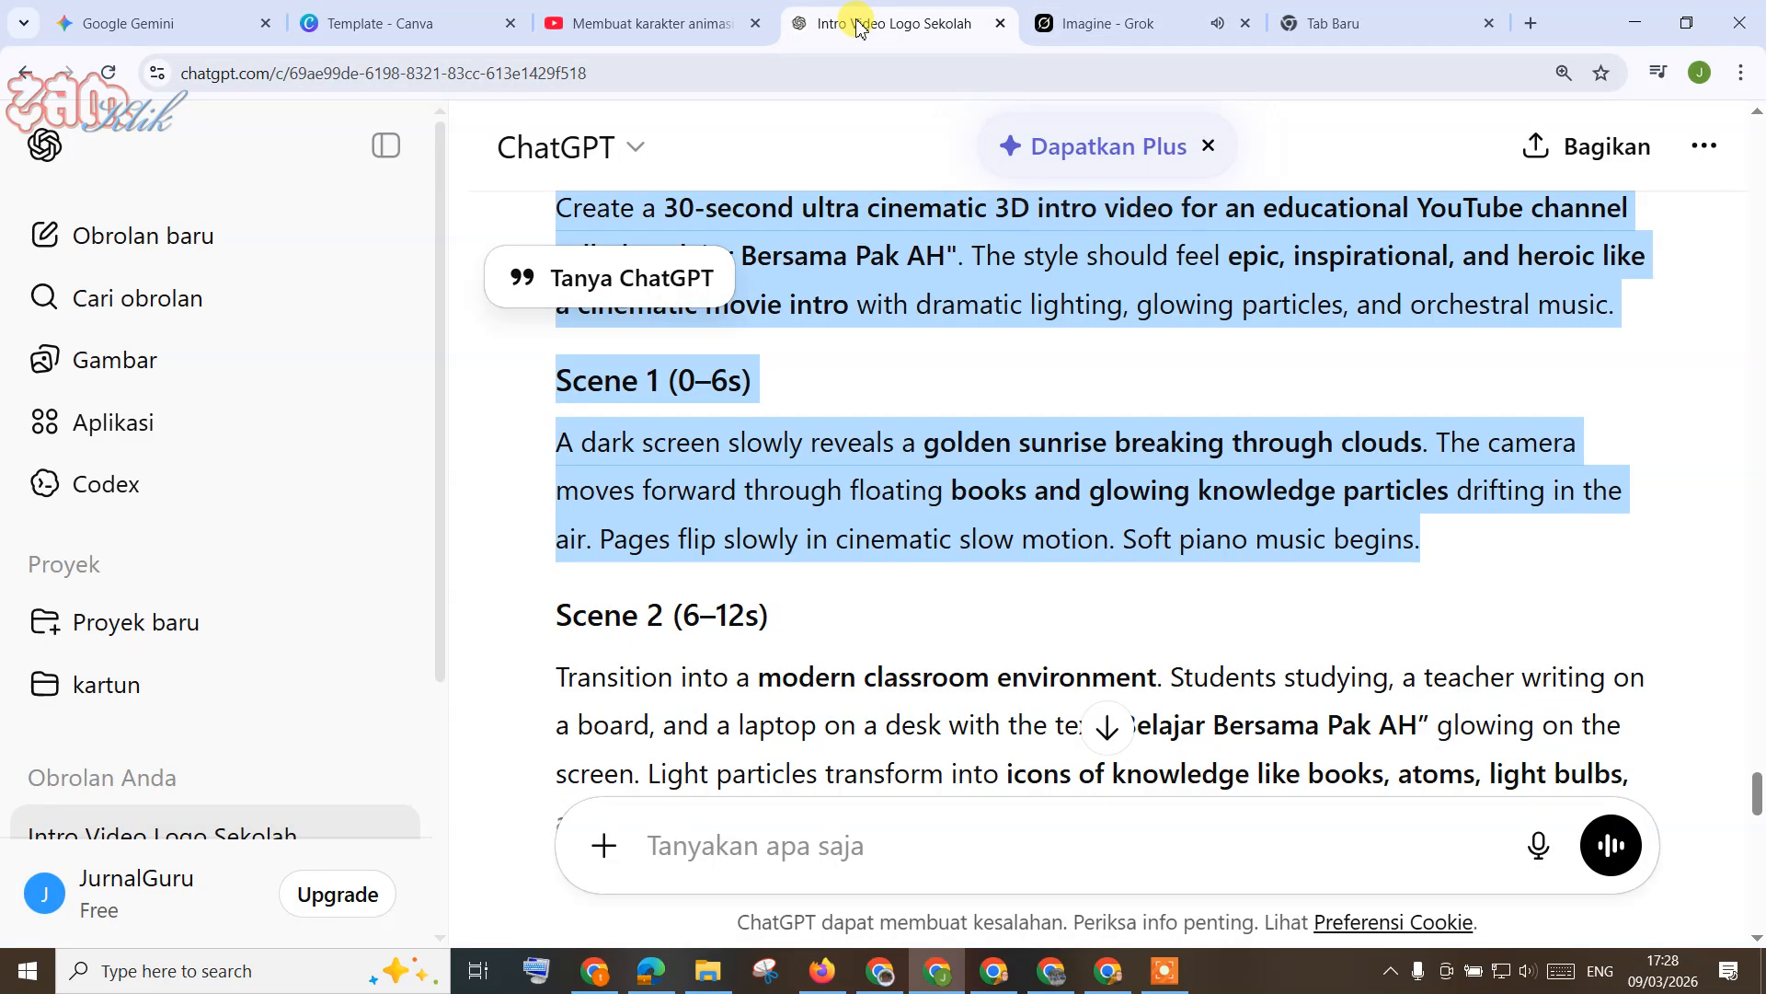
scroll(593, 468, down, 2)
drag(558, 448, 1405, 607)
right_click(1141, 490)
click(1173, 505)
Step: In Grok, paste the Scene 2 paragraph as the extension prompt, generate the next 6 seconds, and pause the resulting video
click(1092, 7)
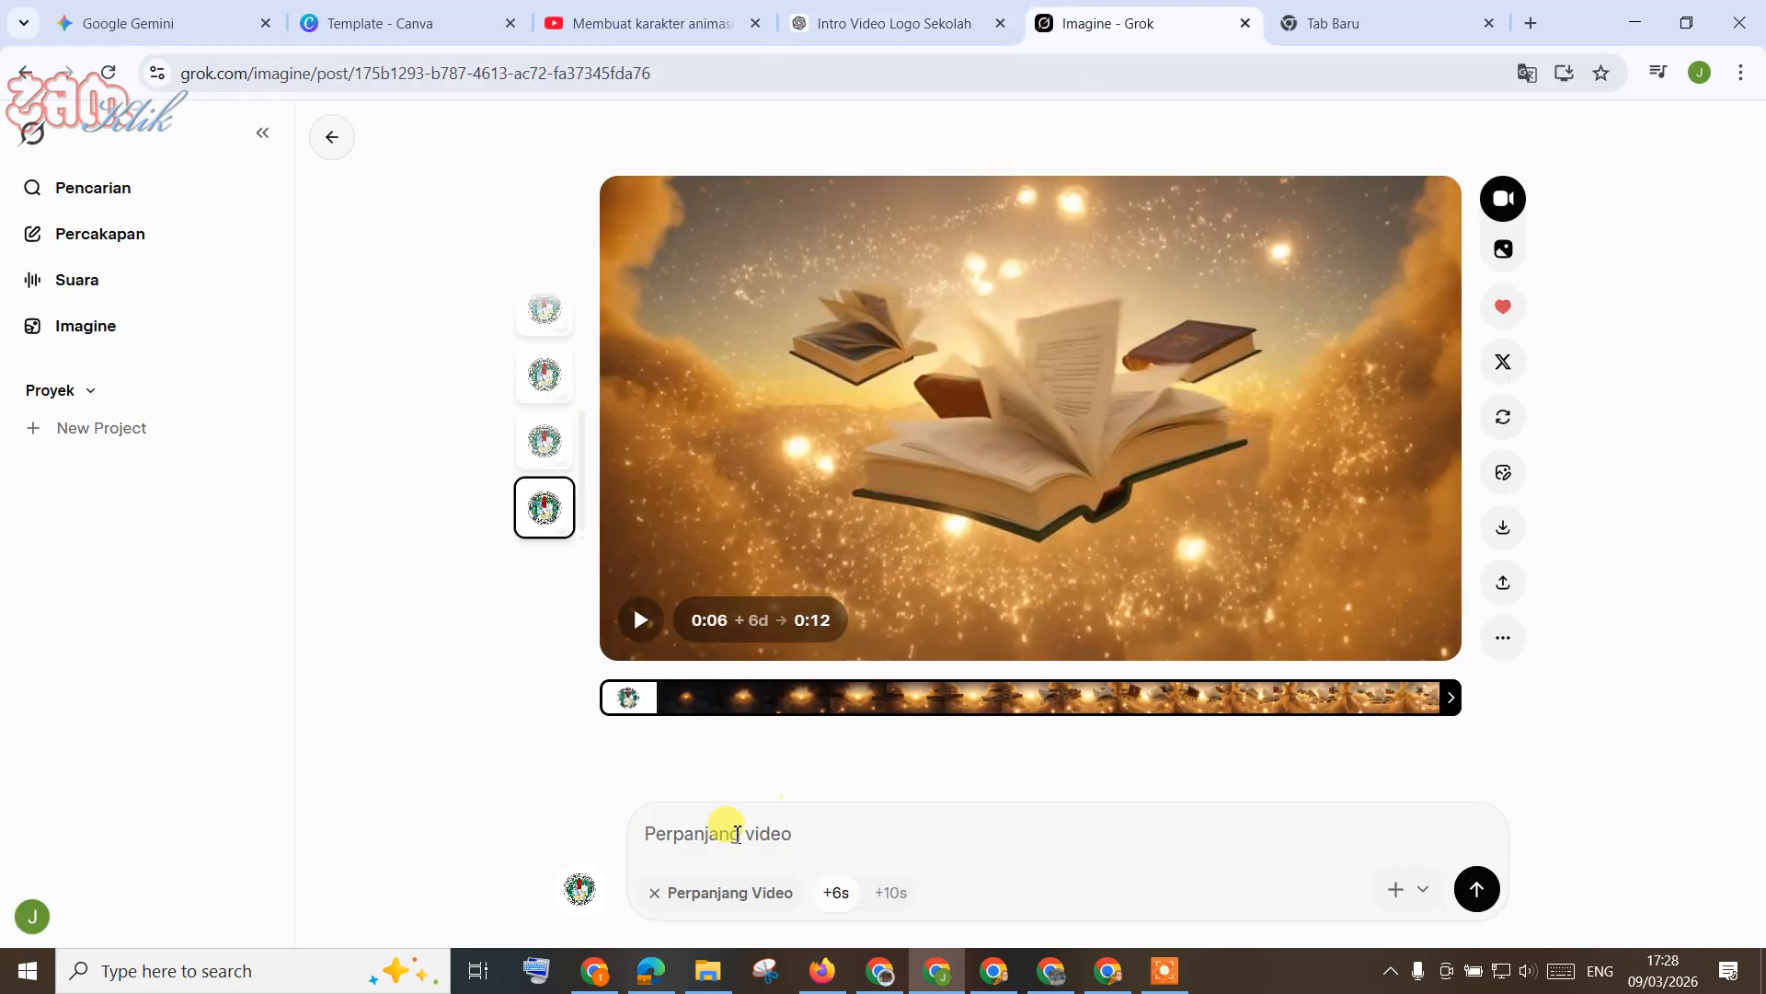
right_click(730, 833)
click(824, 604)
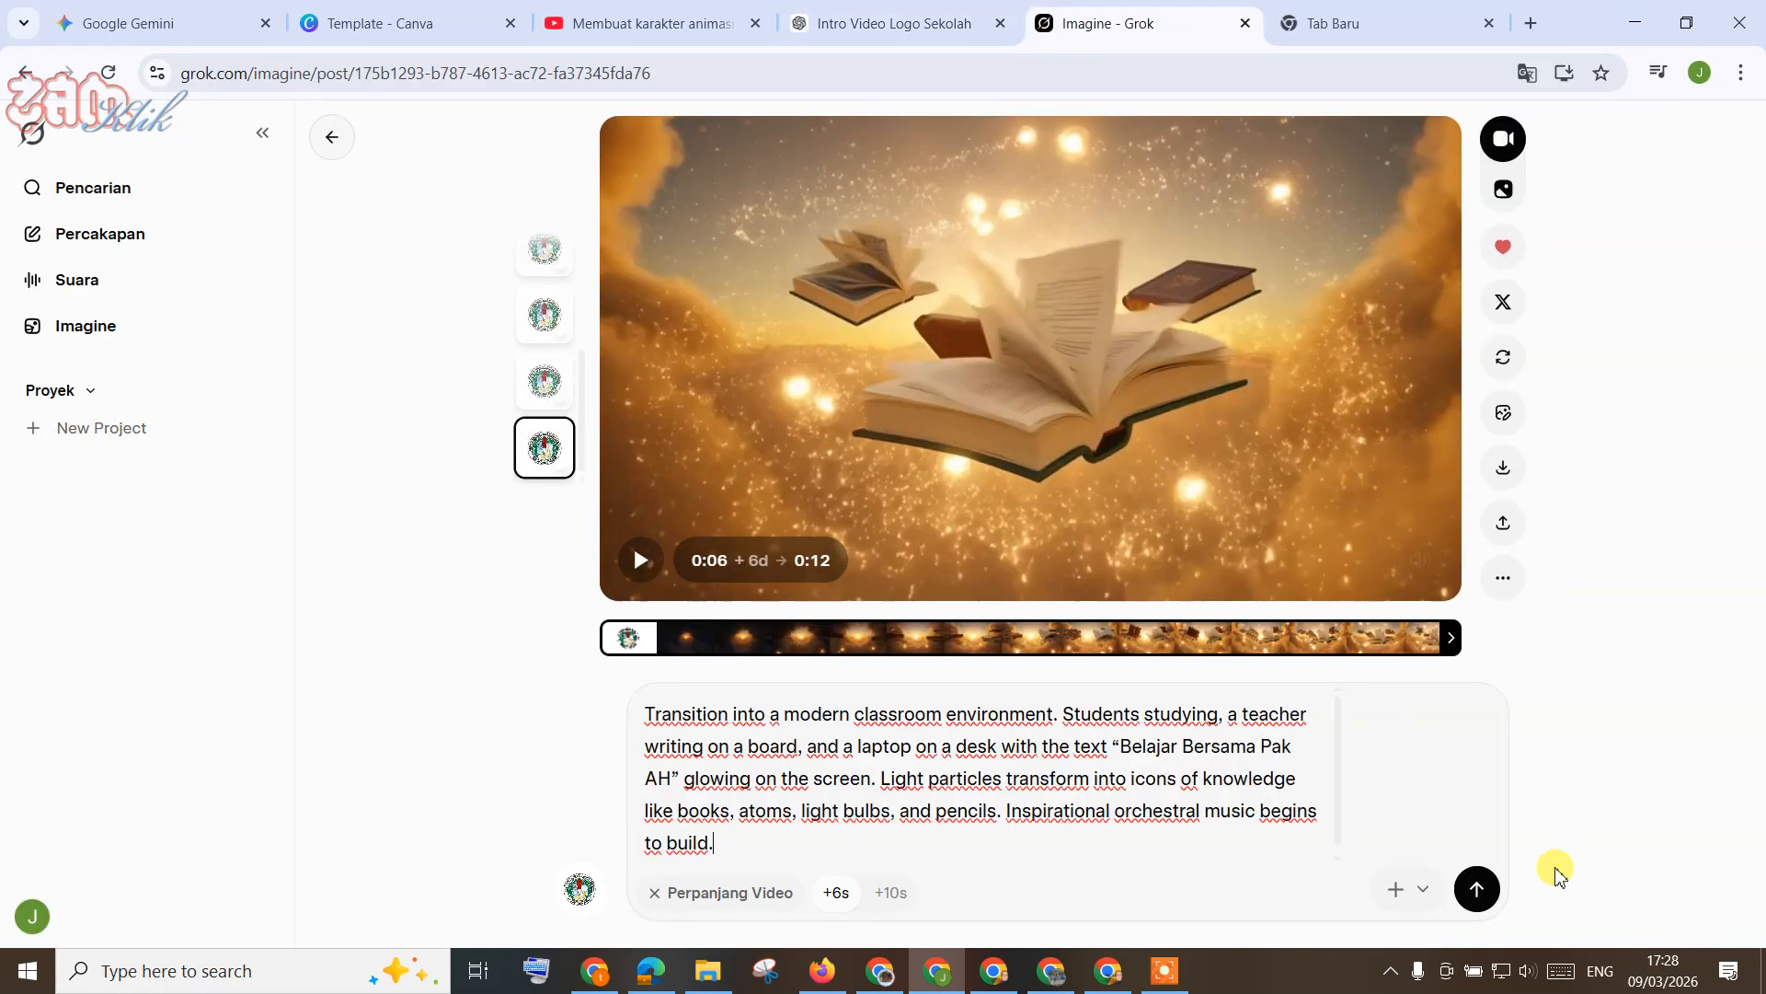
click(1497, 900)
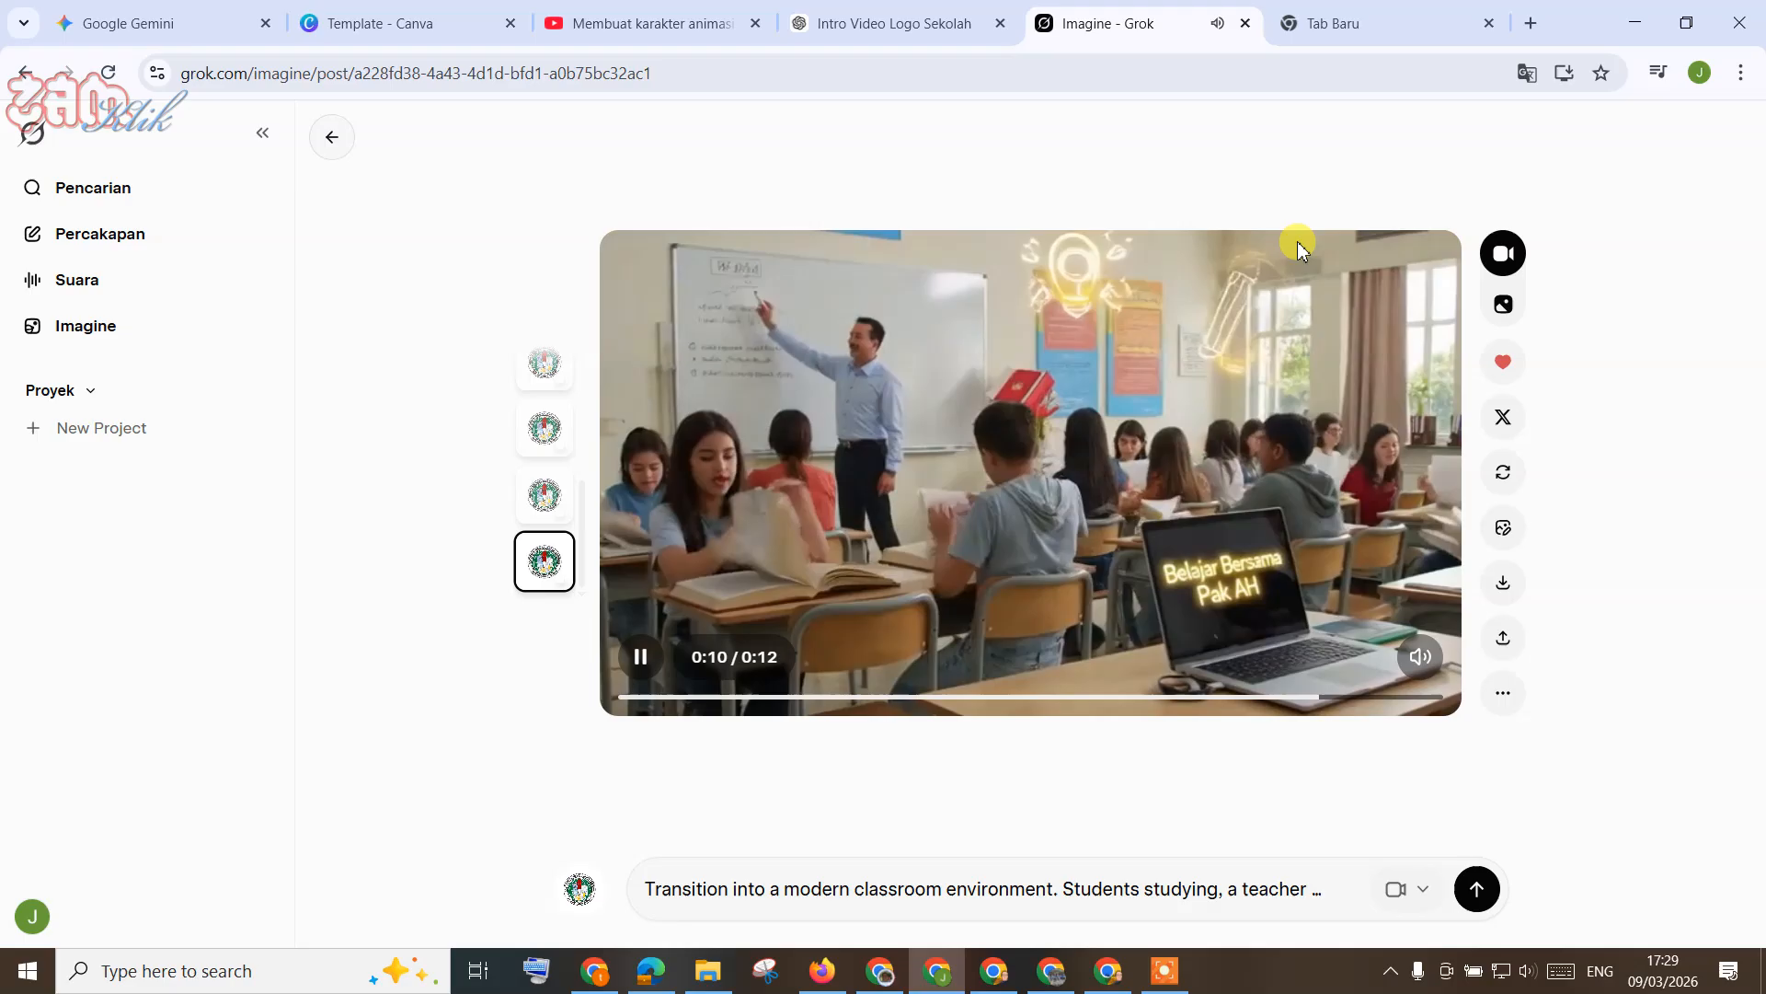
click(634, 661)
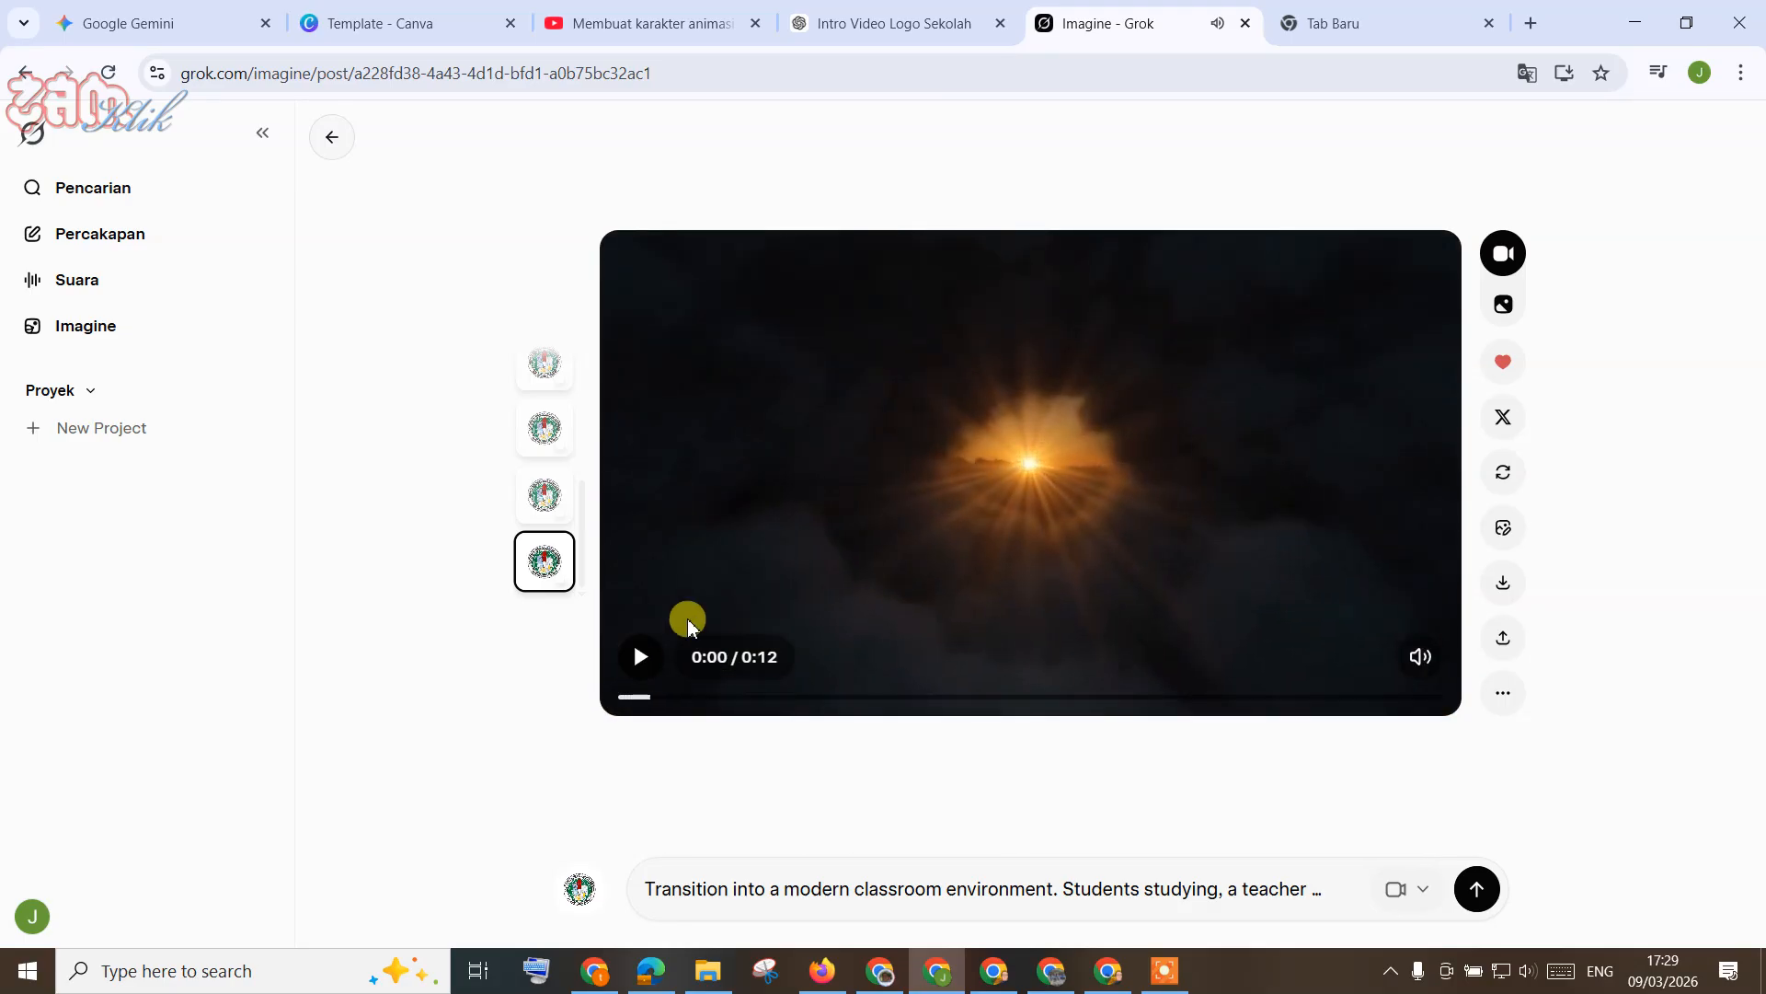
Step: Switch to ChatGPT and send the request "Buat intro dari logo untuk pendidikan yang menarik"
click(931, 31)
scroll(1156, 584, down, 15)
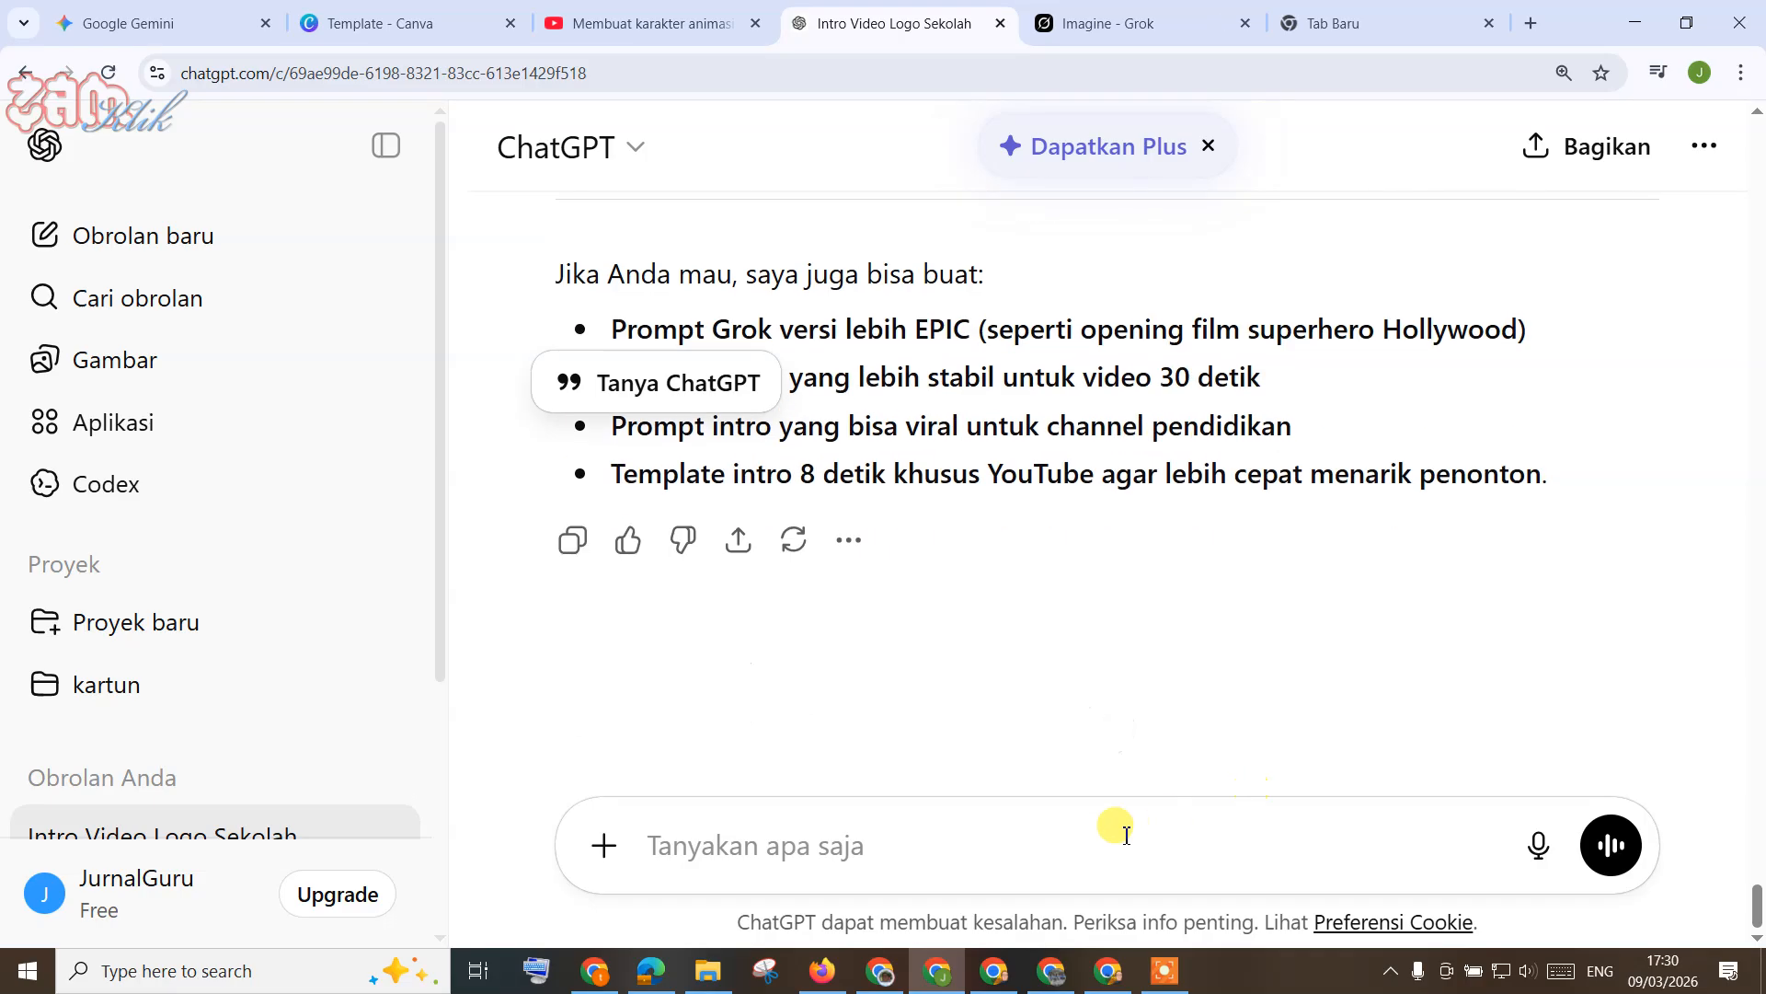
click(1003, 844)
text(Bu)
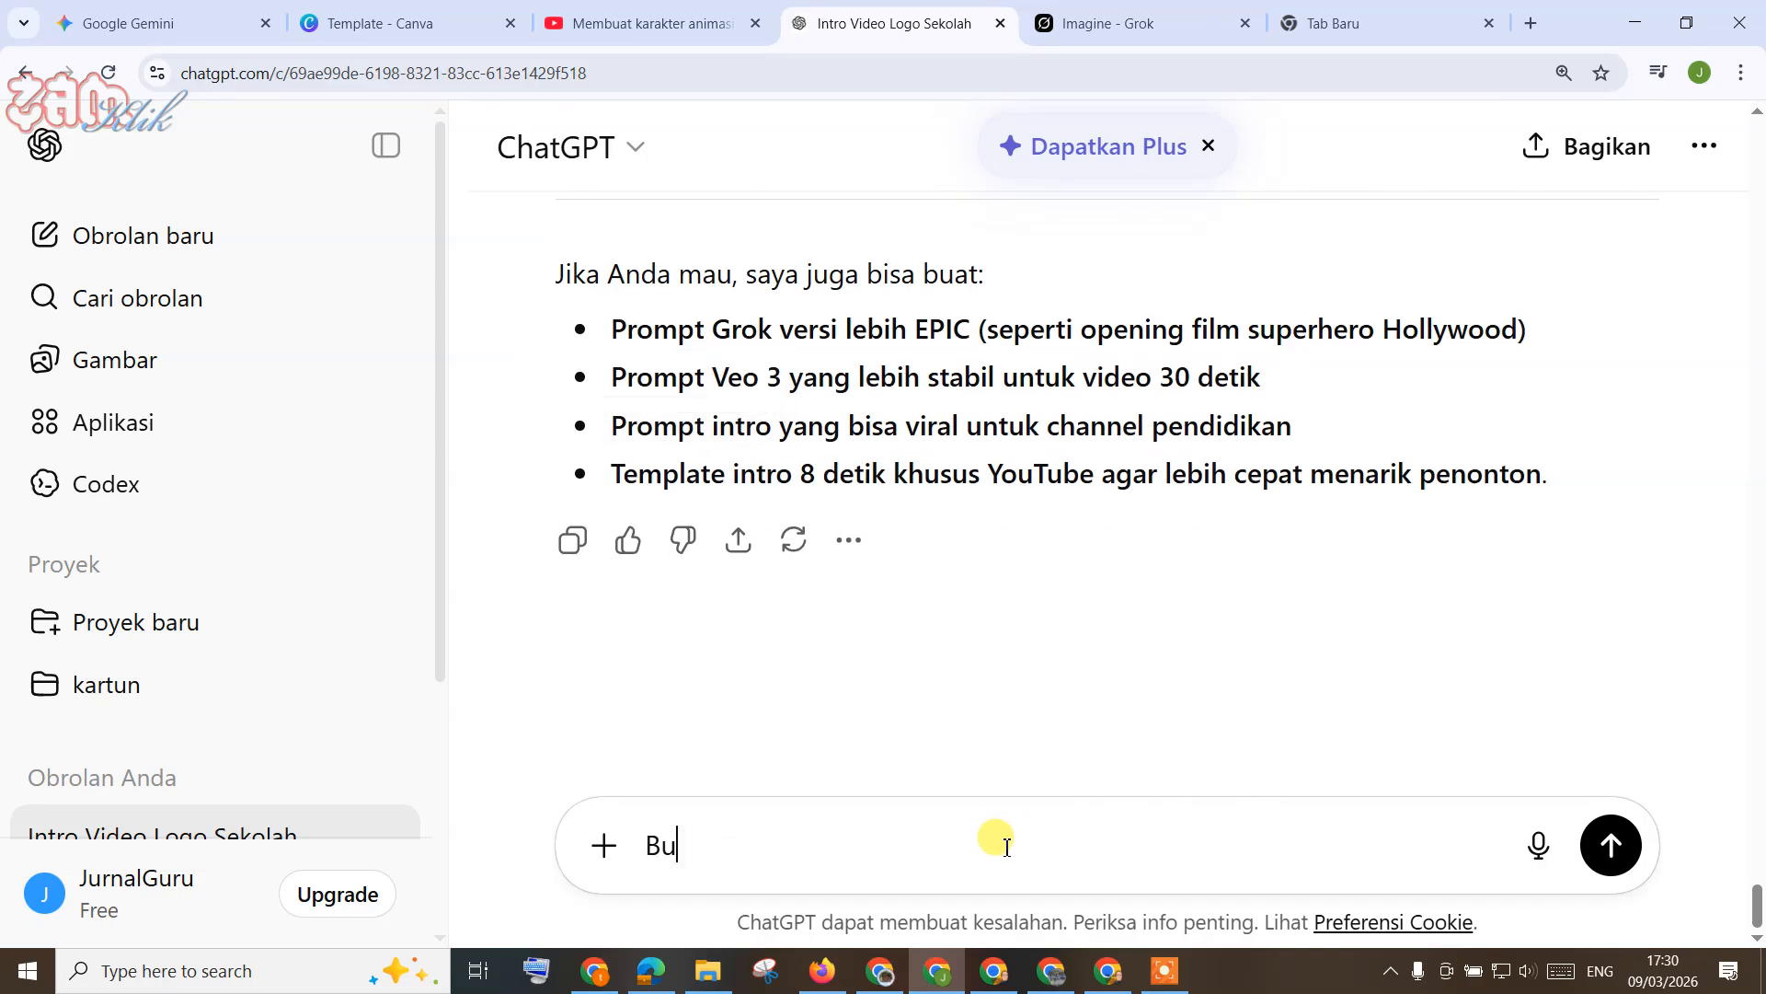
text(at intro logo)
key(BackSpace)
key(BackSpace)
text(dari logo )
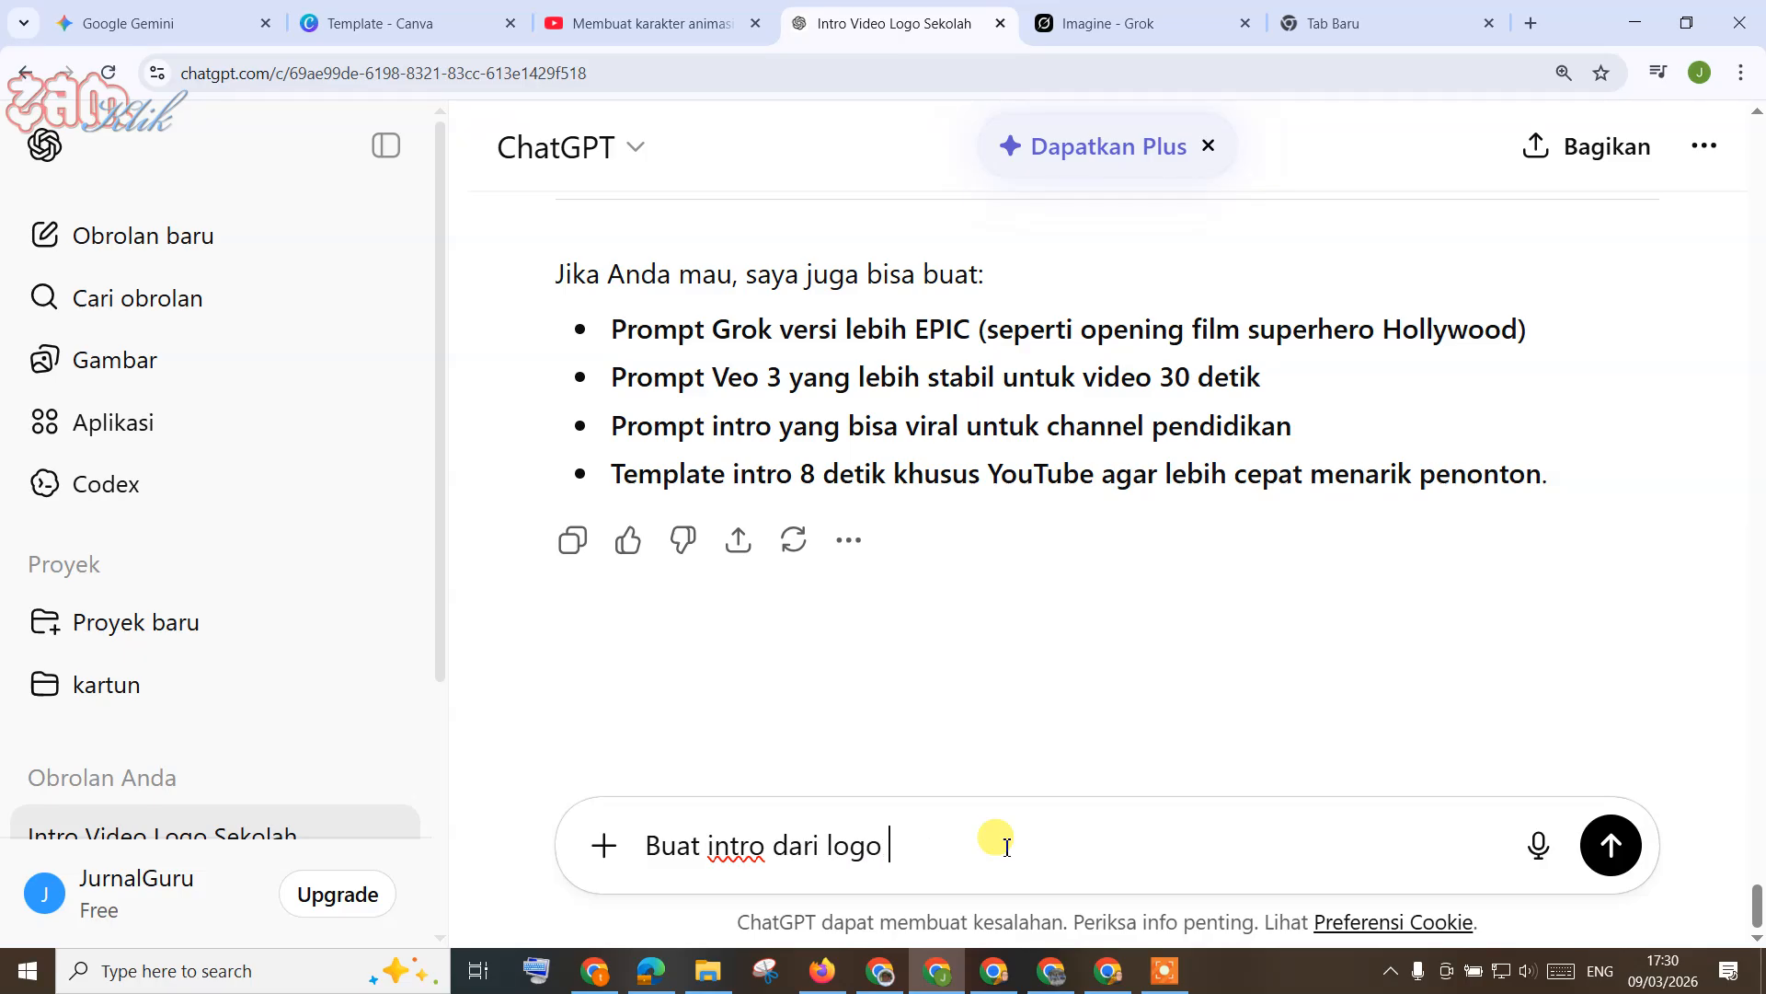
text(untuk pendidikan yang me)
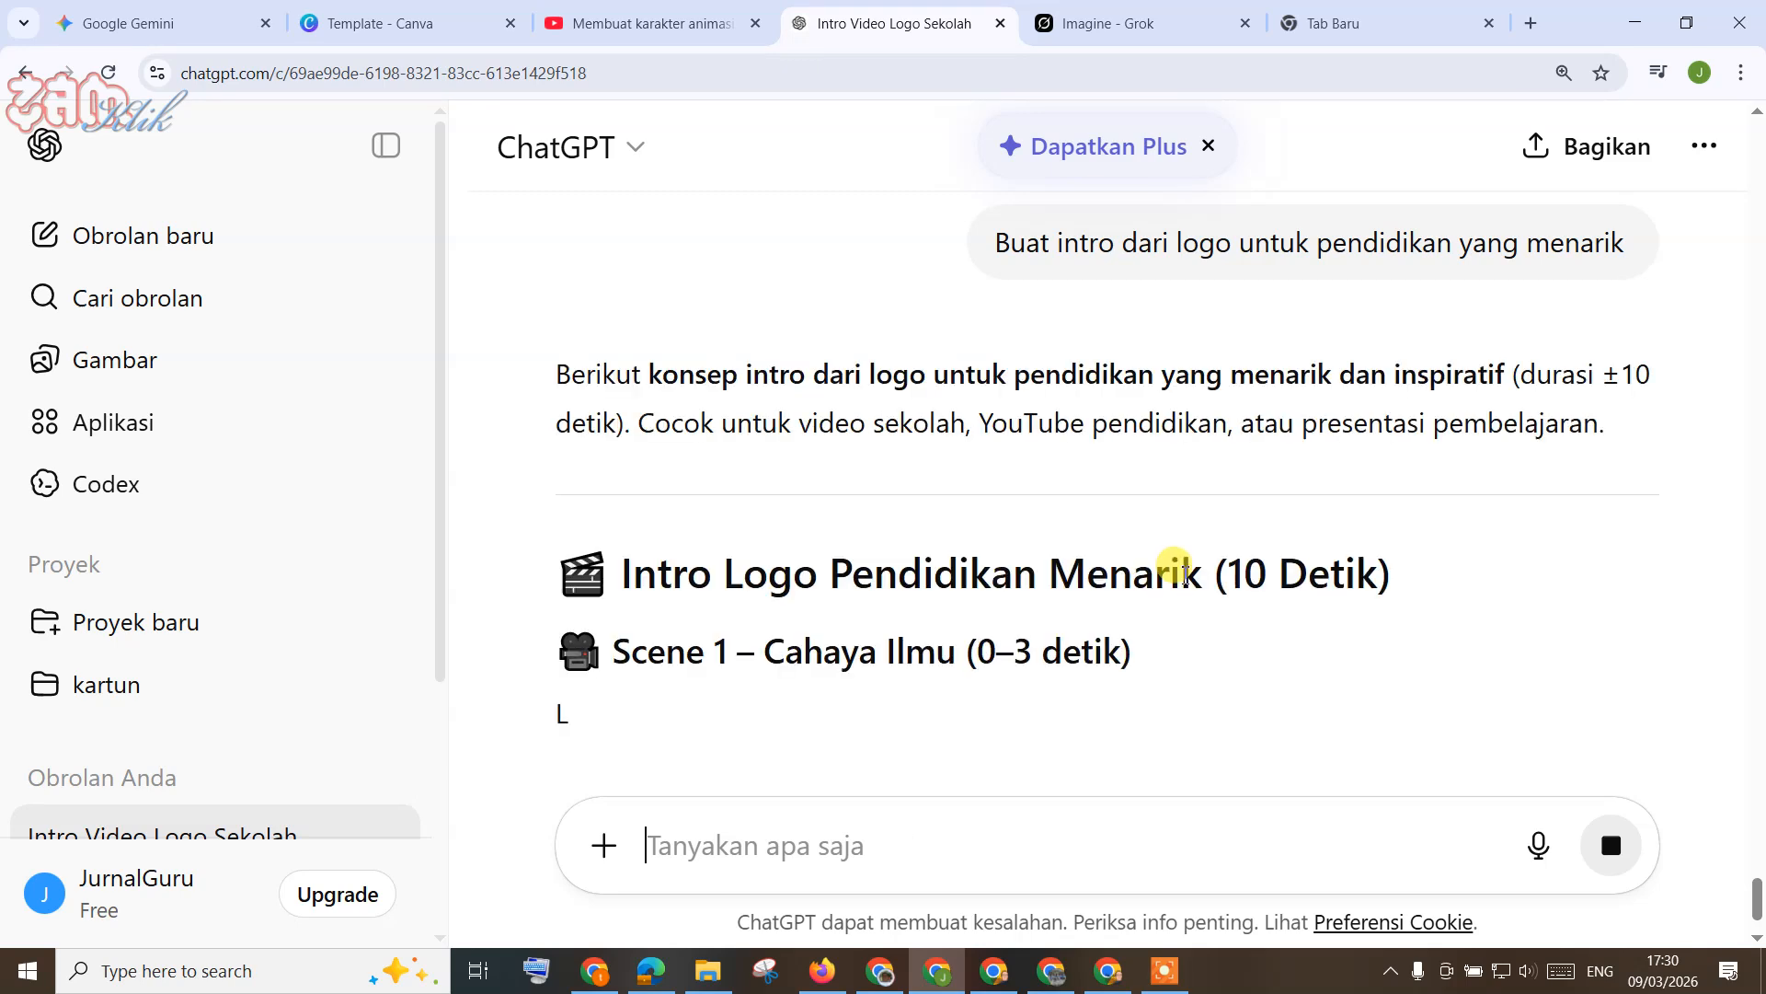
Step: Copy the new intro script from the Scene 1 description through the "Agar intro terlihat profesional" list ending with "musik cinematic inspirational"
scroll(1182, 575, down, 2)
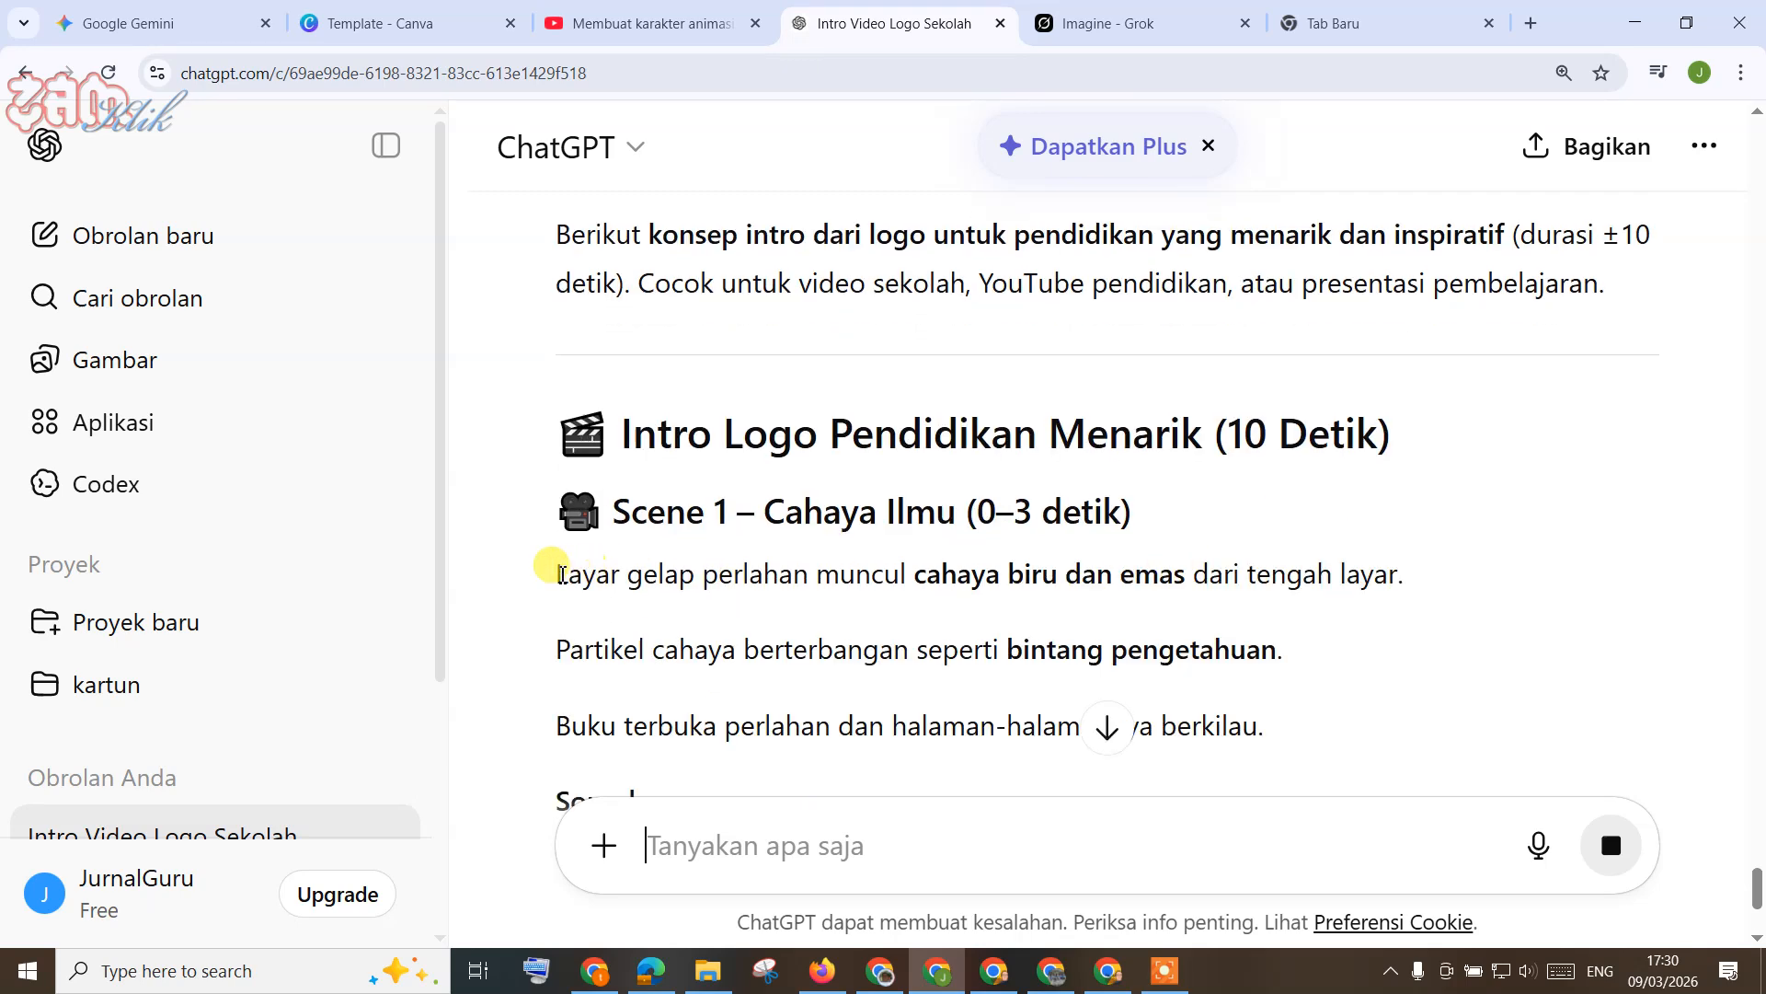
drag(872, 624, 1124, 639)
scroll(1164, 644, down, 10)
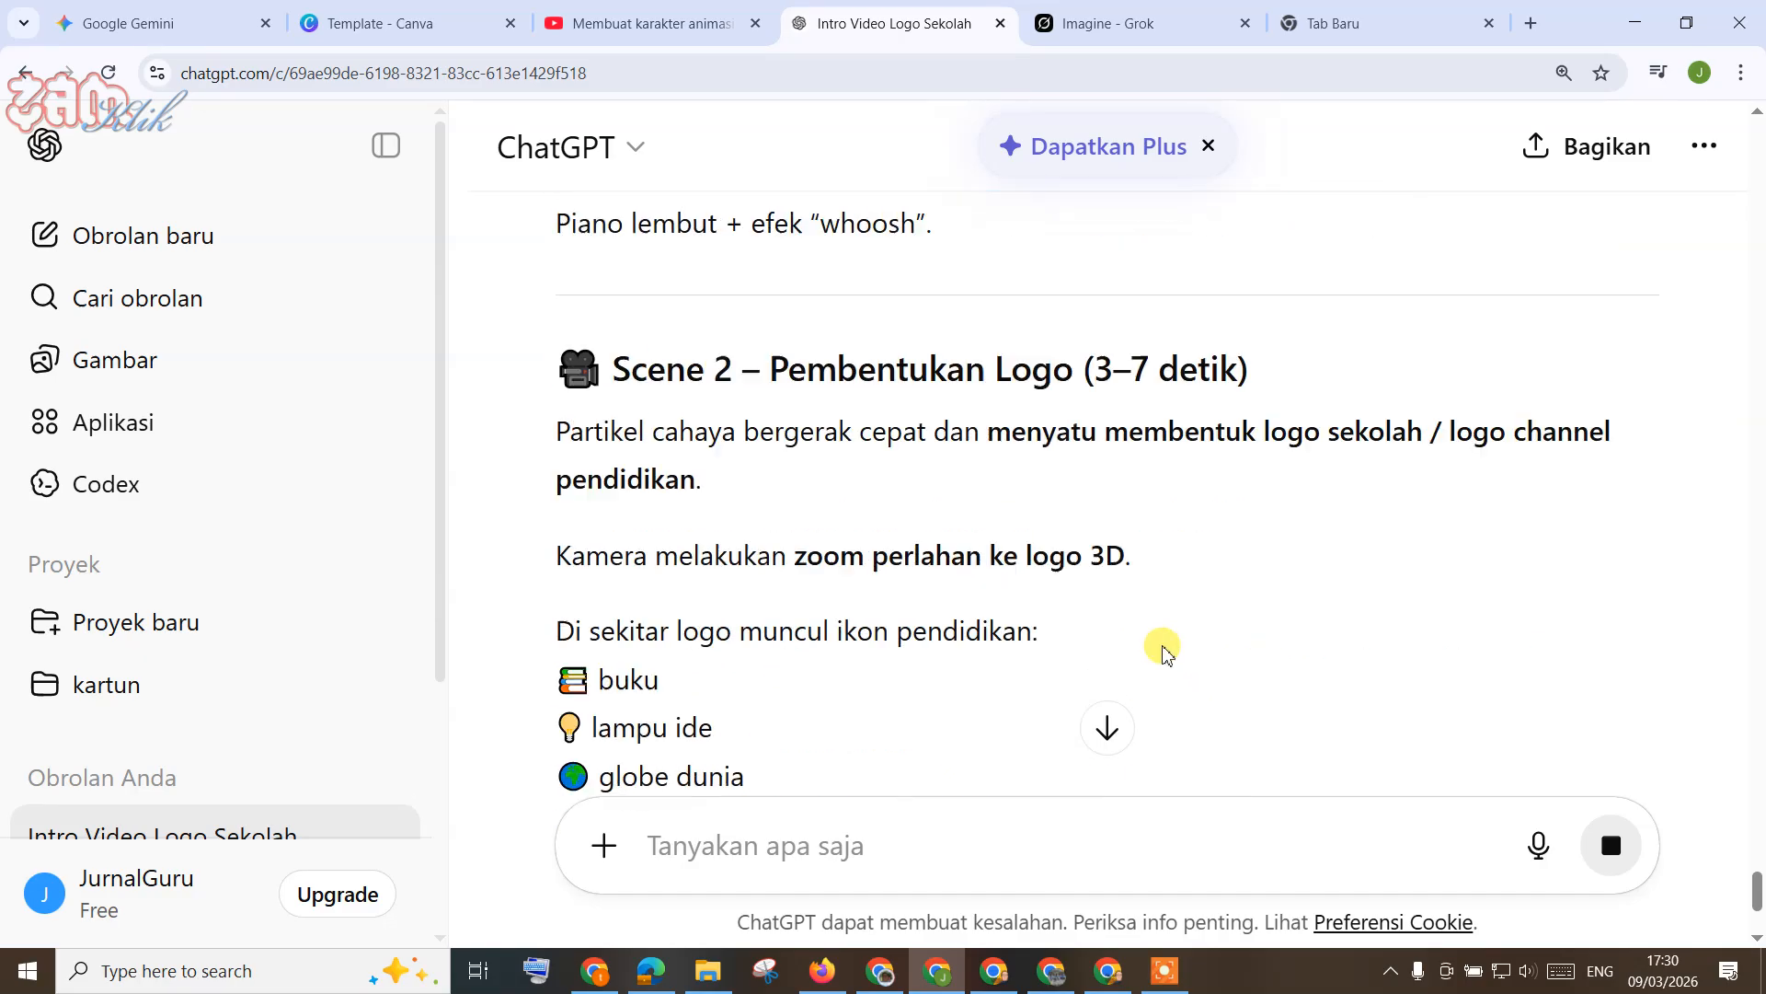
scroll(1163, 644, down, 5)
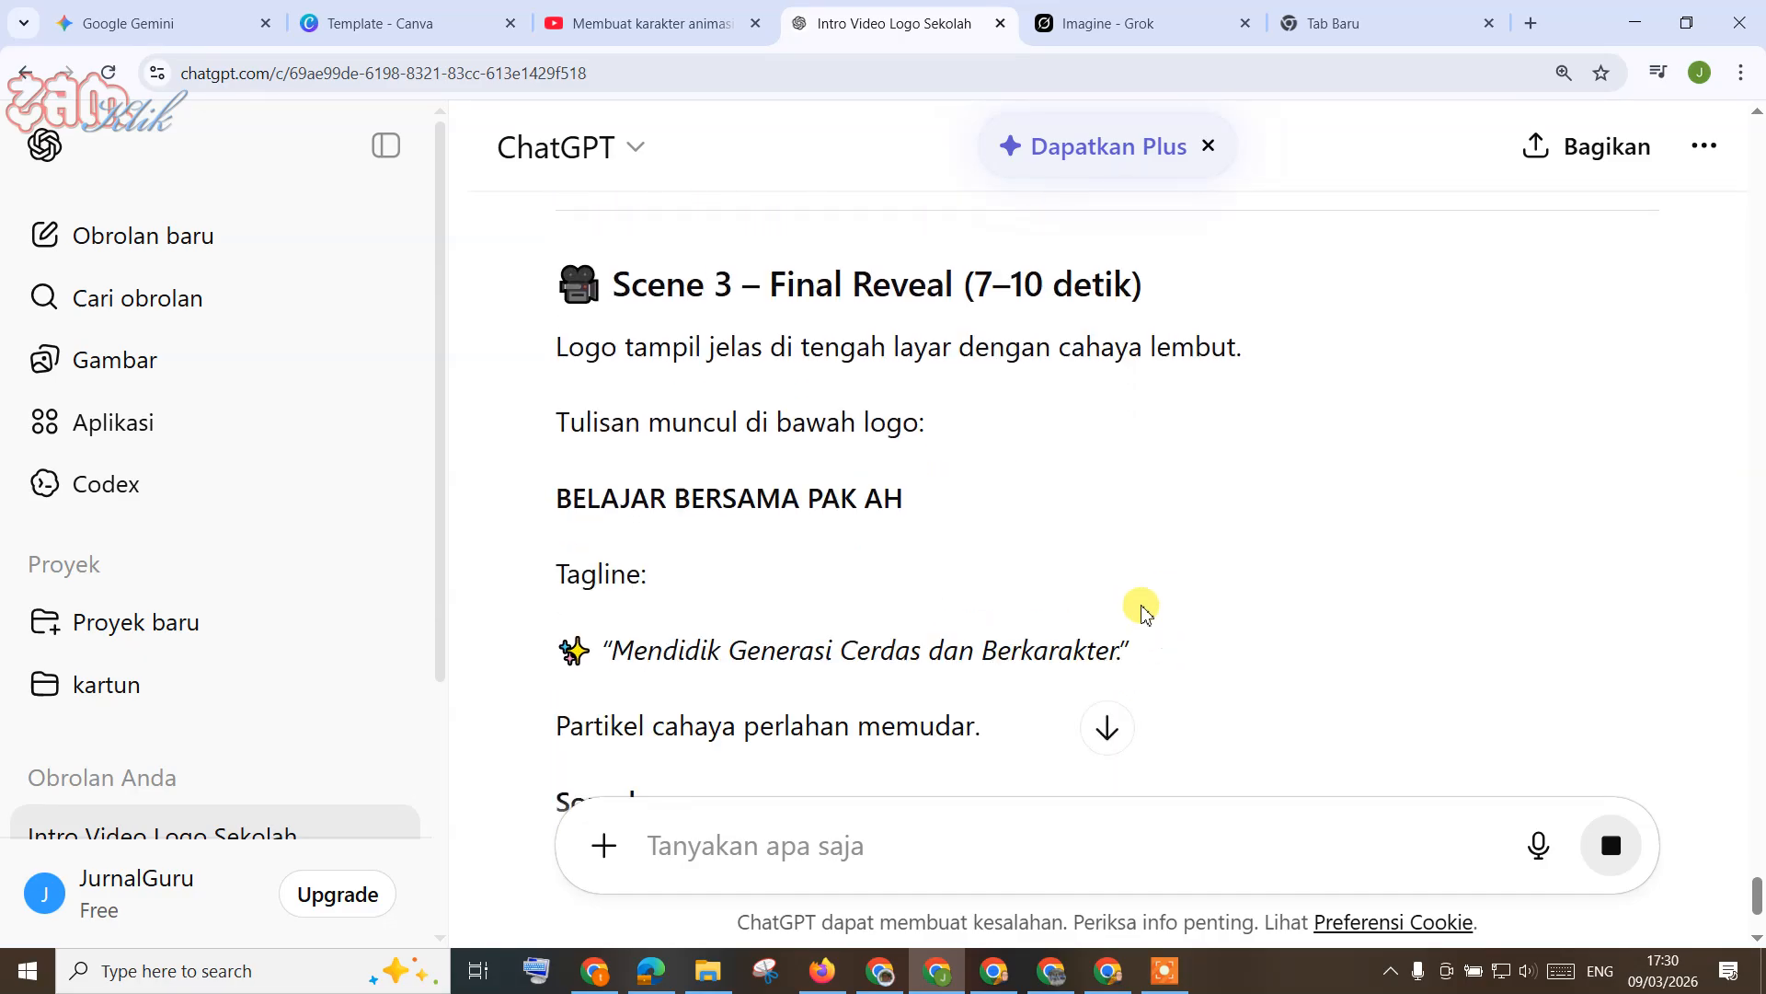
scroll(1144, 611, down, 7)
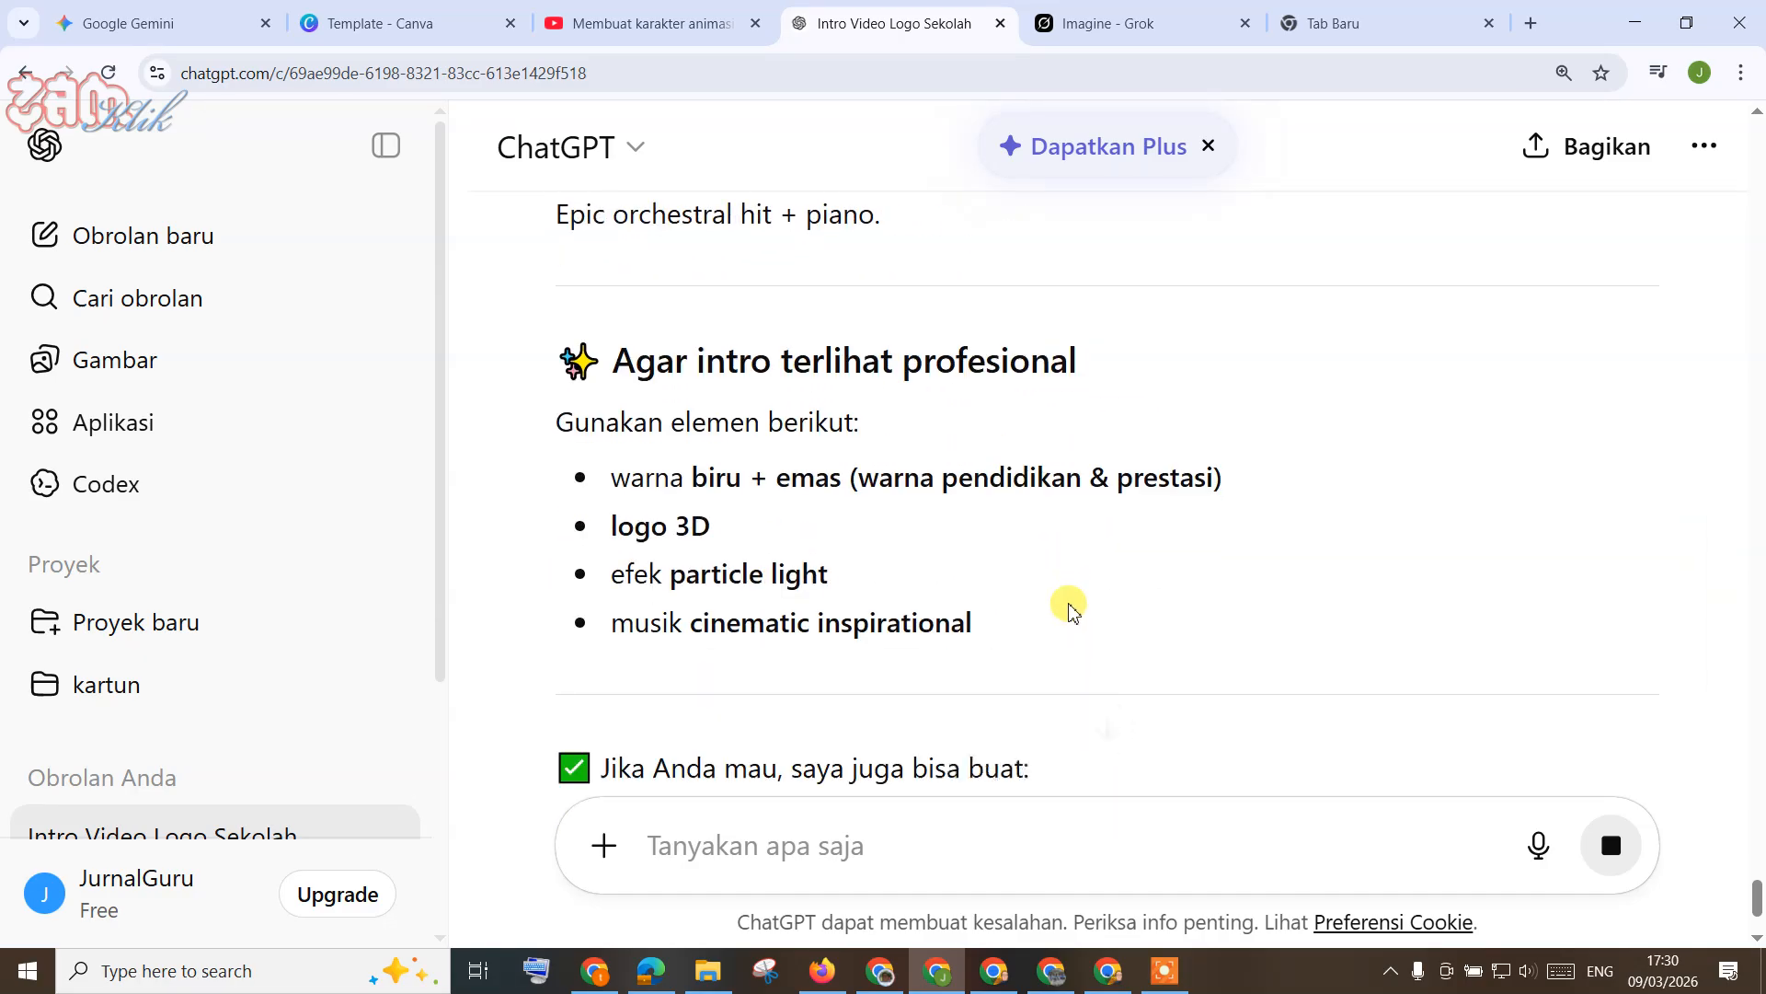
shift+click(1056, 543)
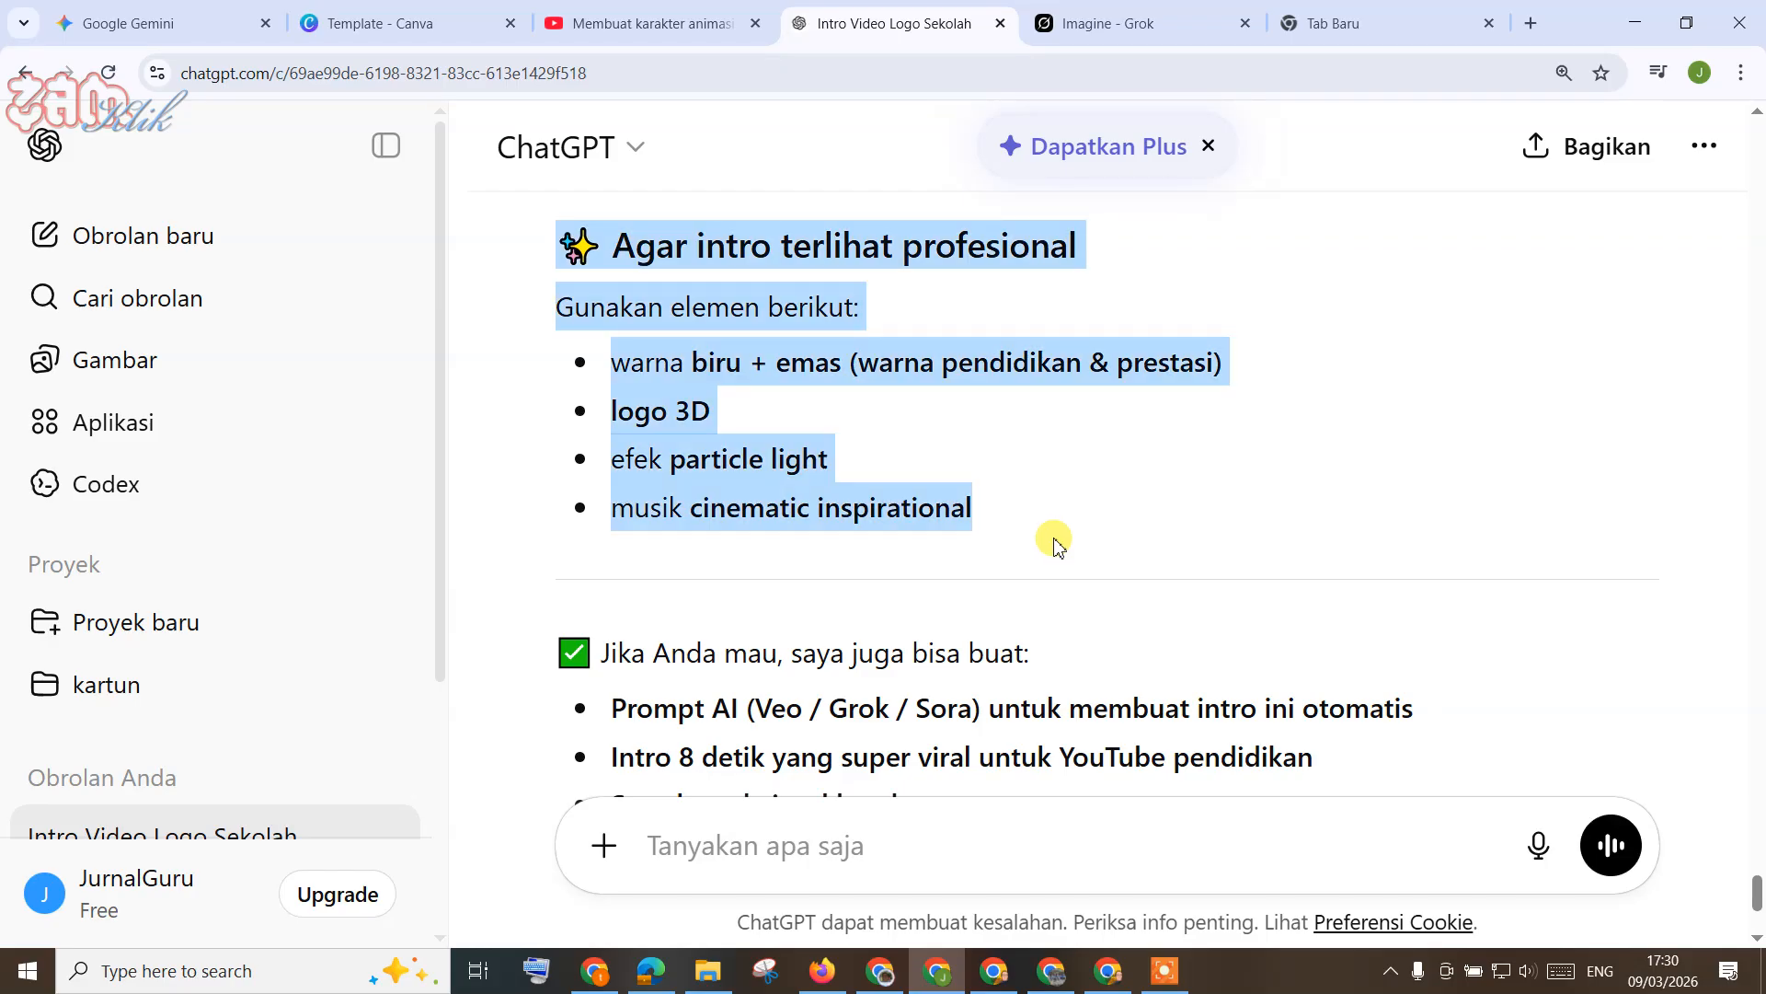
Step: In Grok, open the golden school logo video, replace its prompt with the copied script, and generate a 6-second 480p video
click(1135, 25)
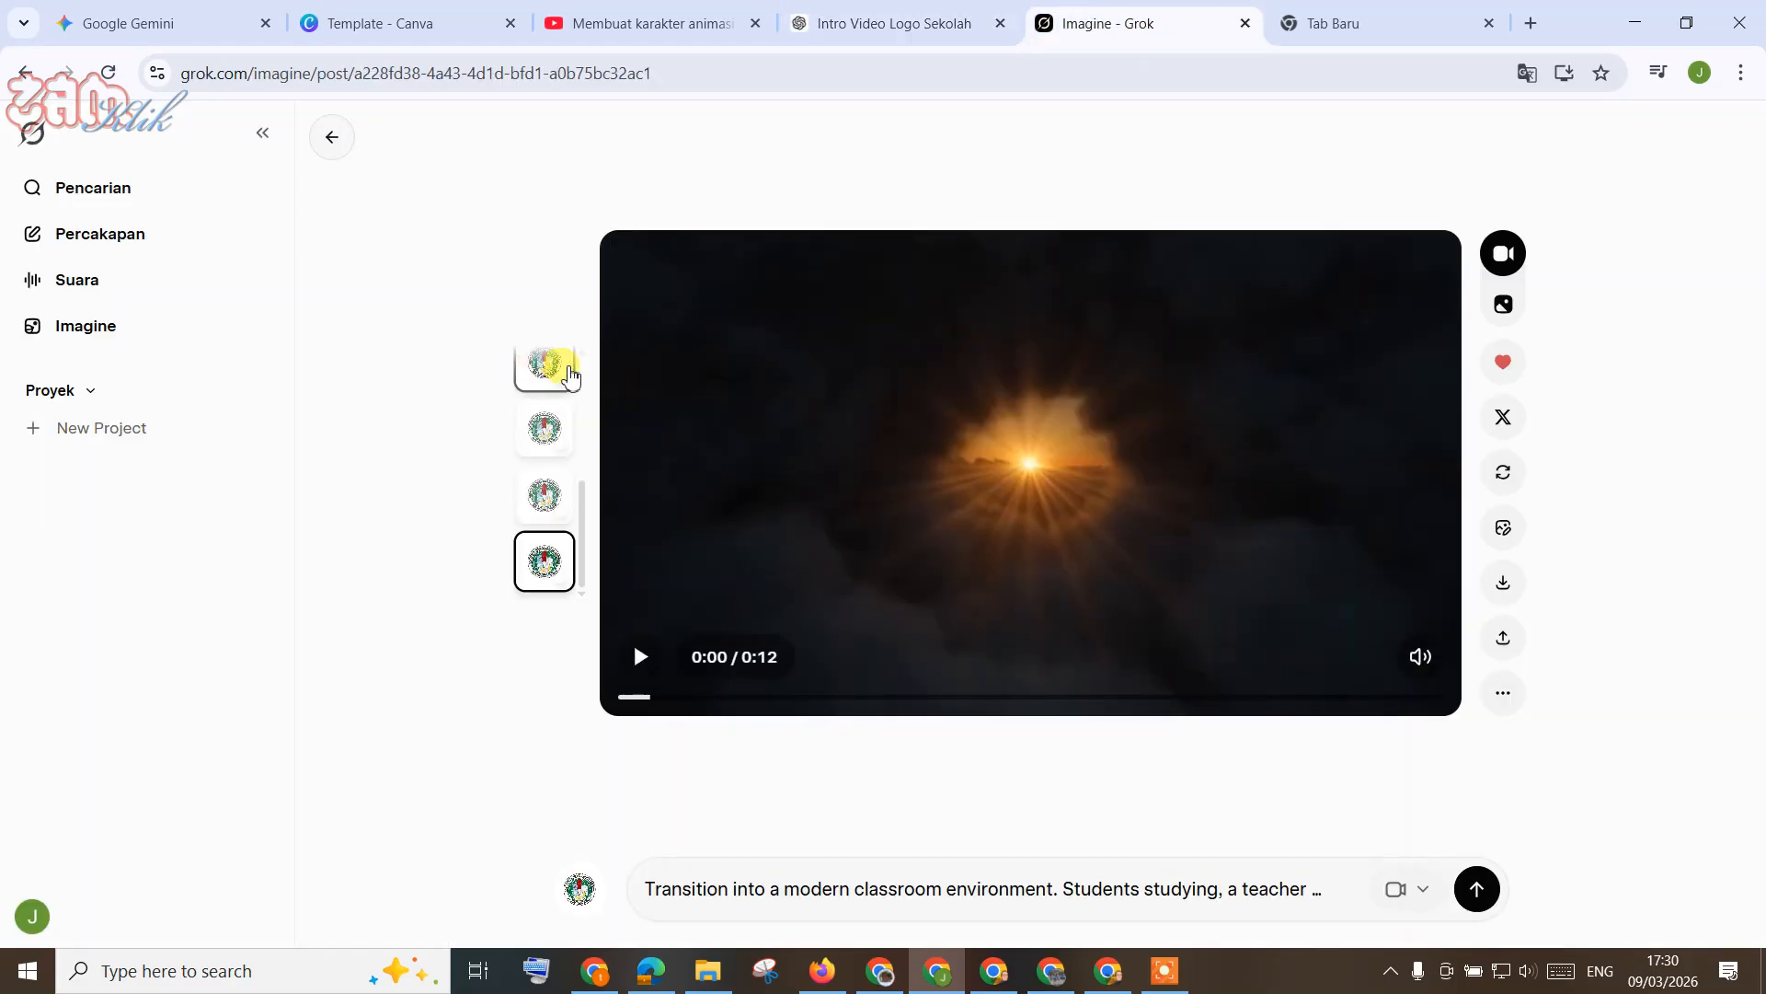
click(533, 382)
click(543, 384)
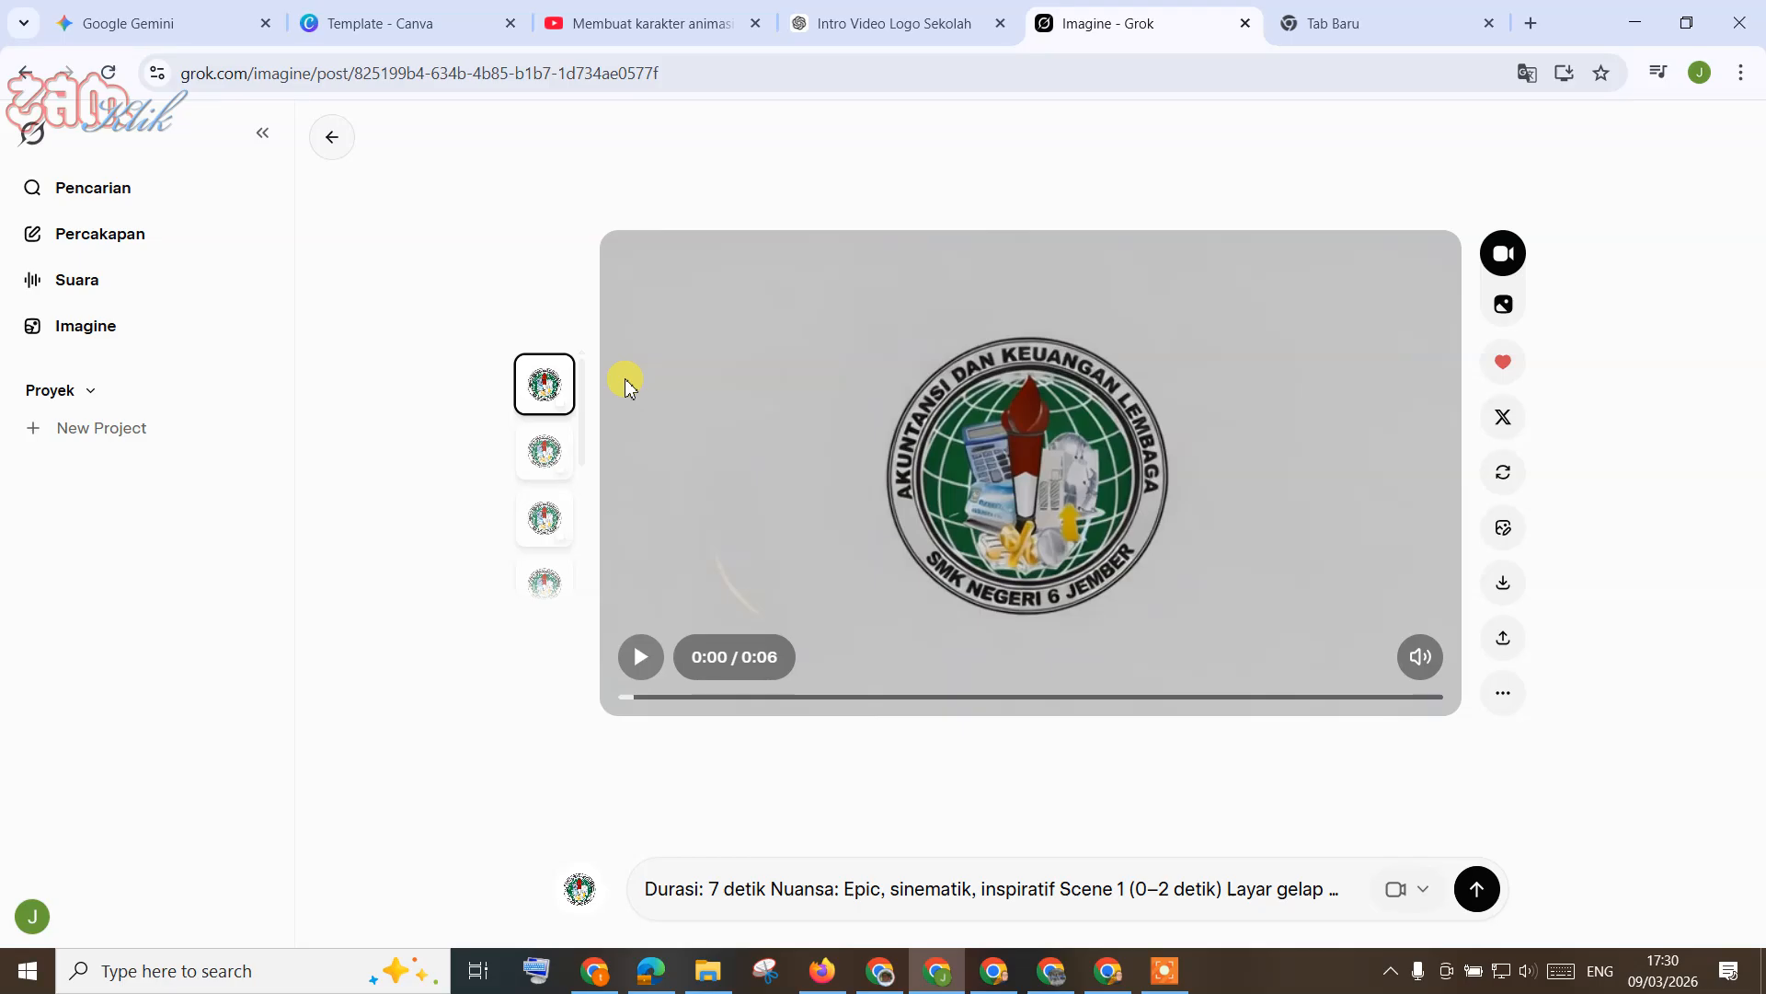
click(749, 875)
triple_click(773, 806)
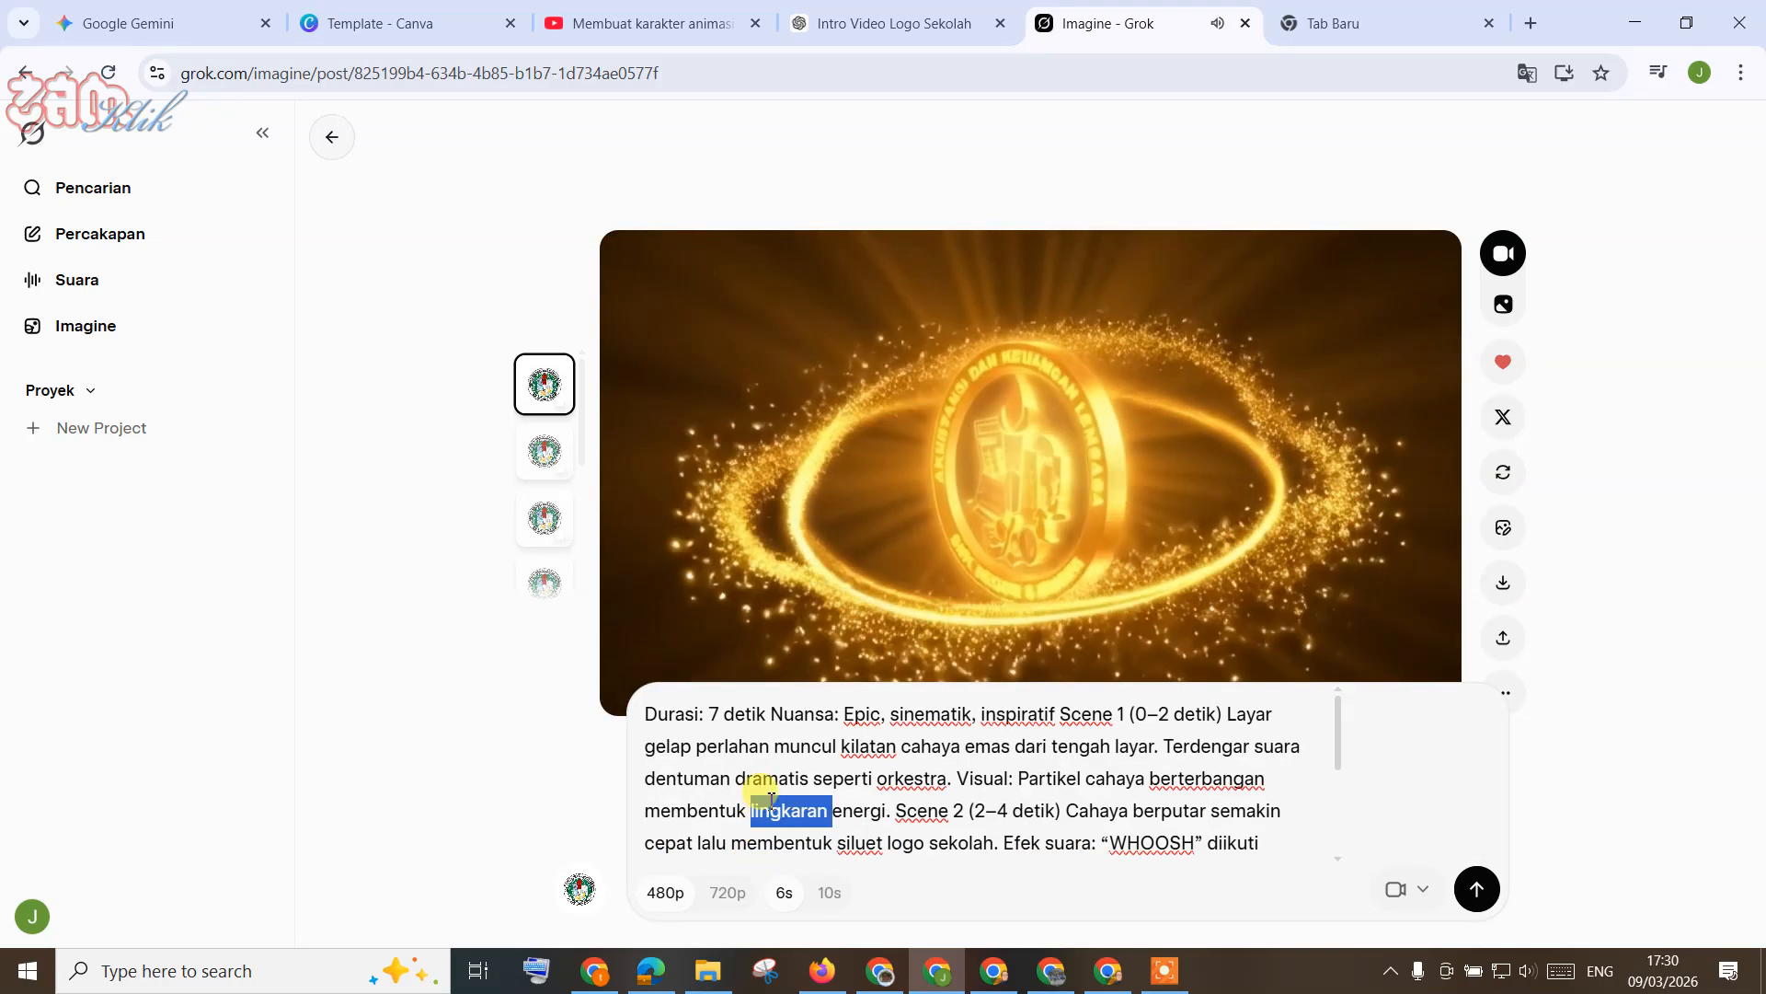
key(ctrl+v)
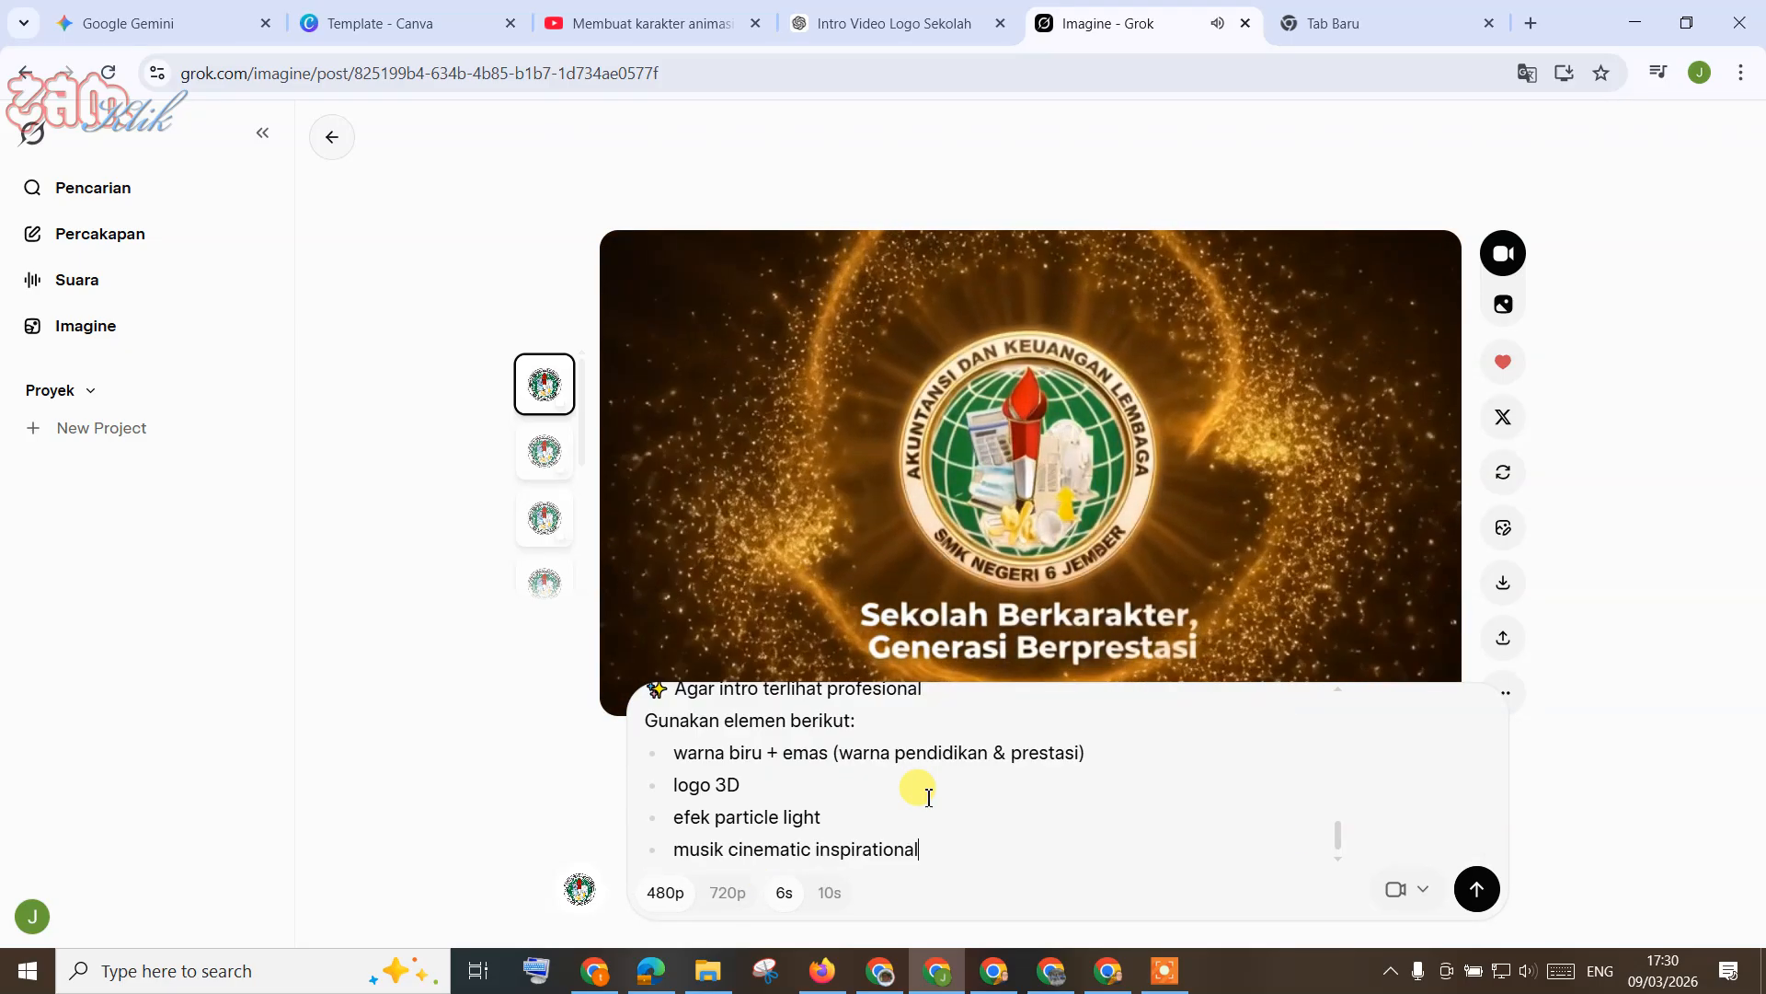
click(1477, 888)
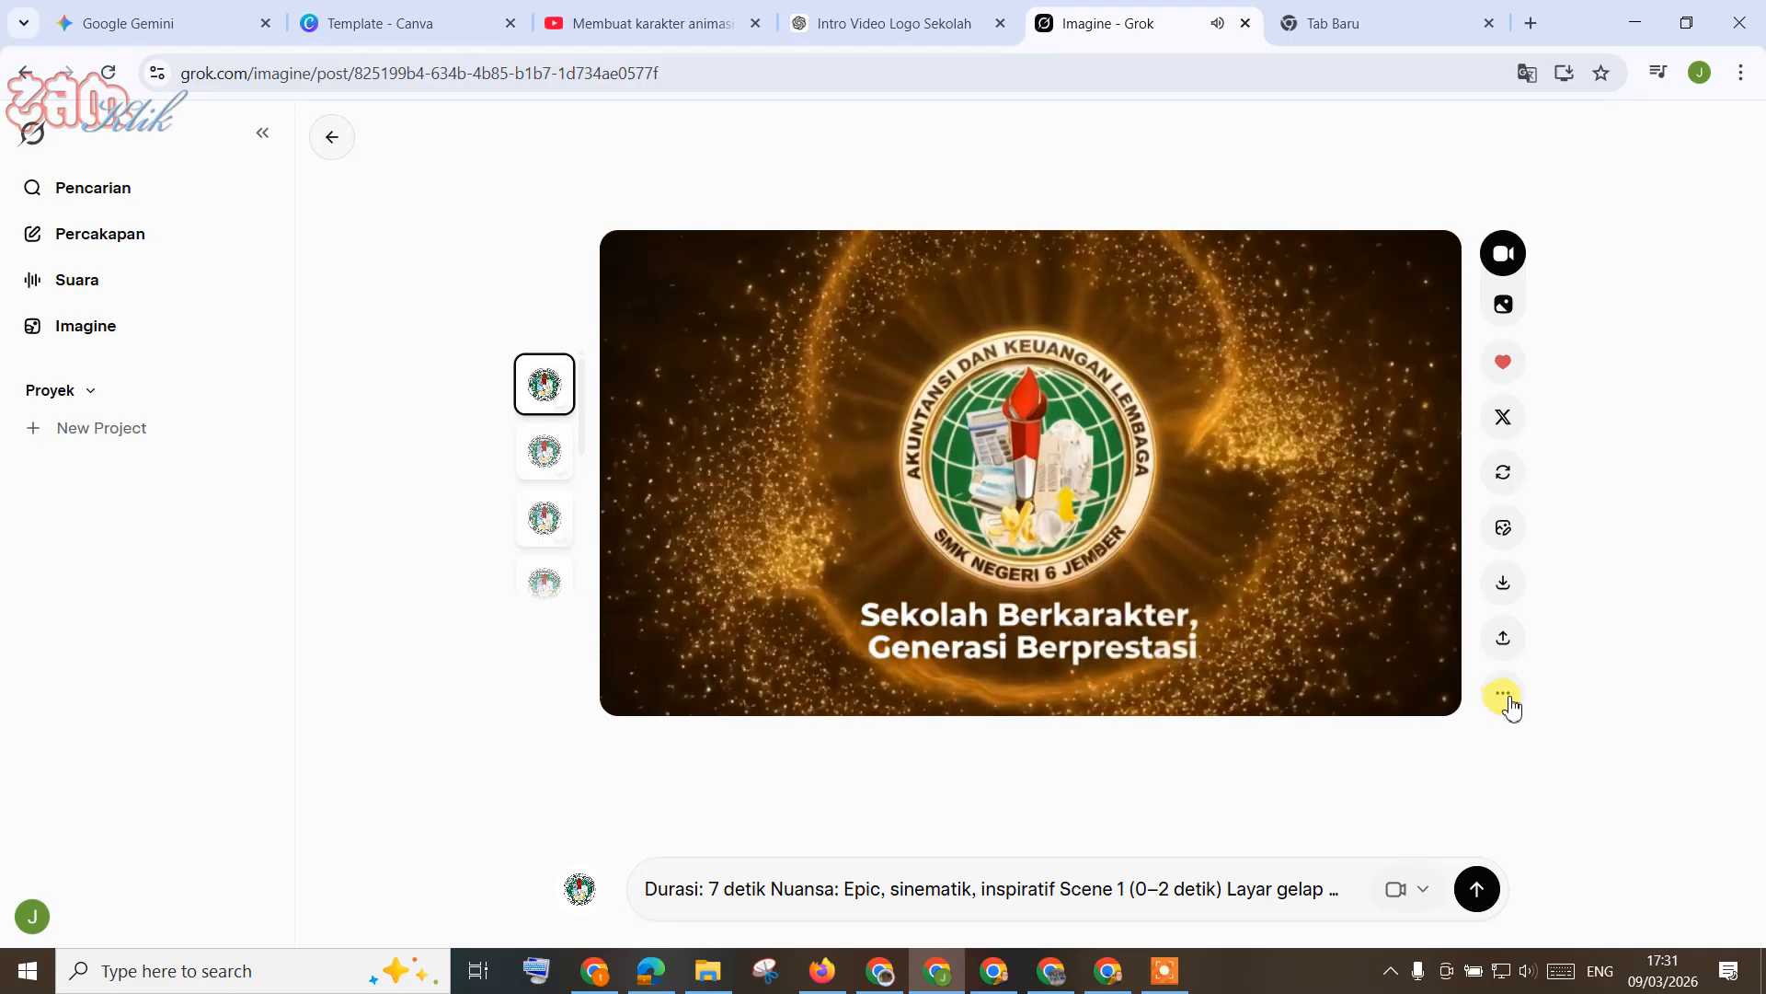
Step: Extend the golden "Sekolah Berkarakter, Generasi Berprestasi" logo video by 6 seconds without adding an extension prompt
click(1507, 698)
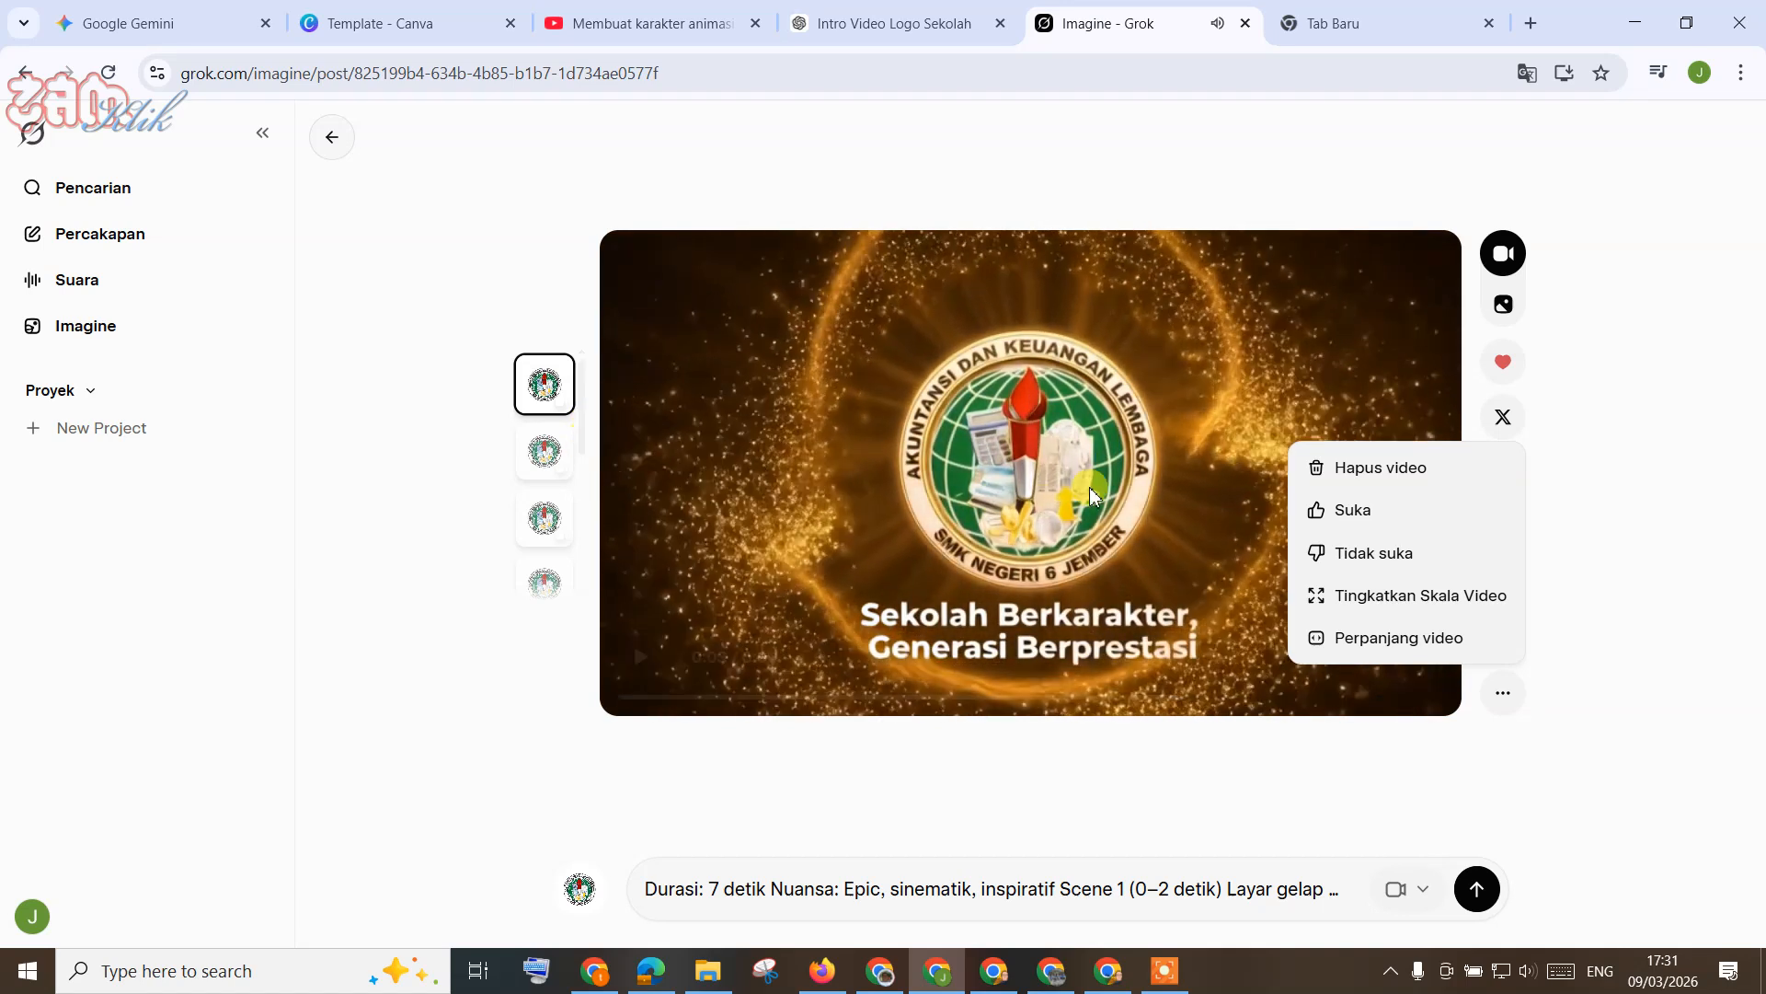
click(1735, 417)
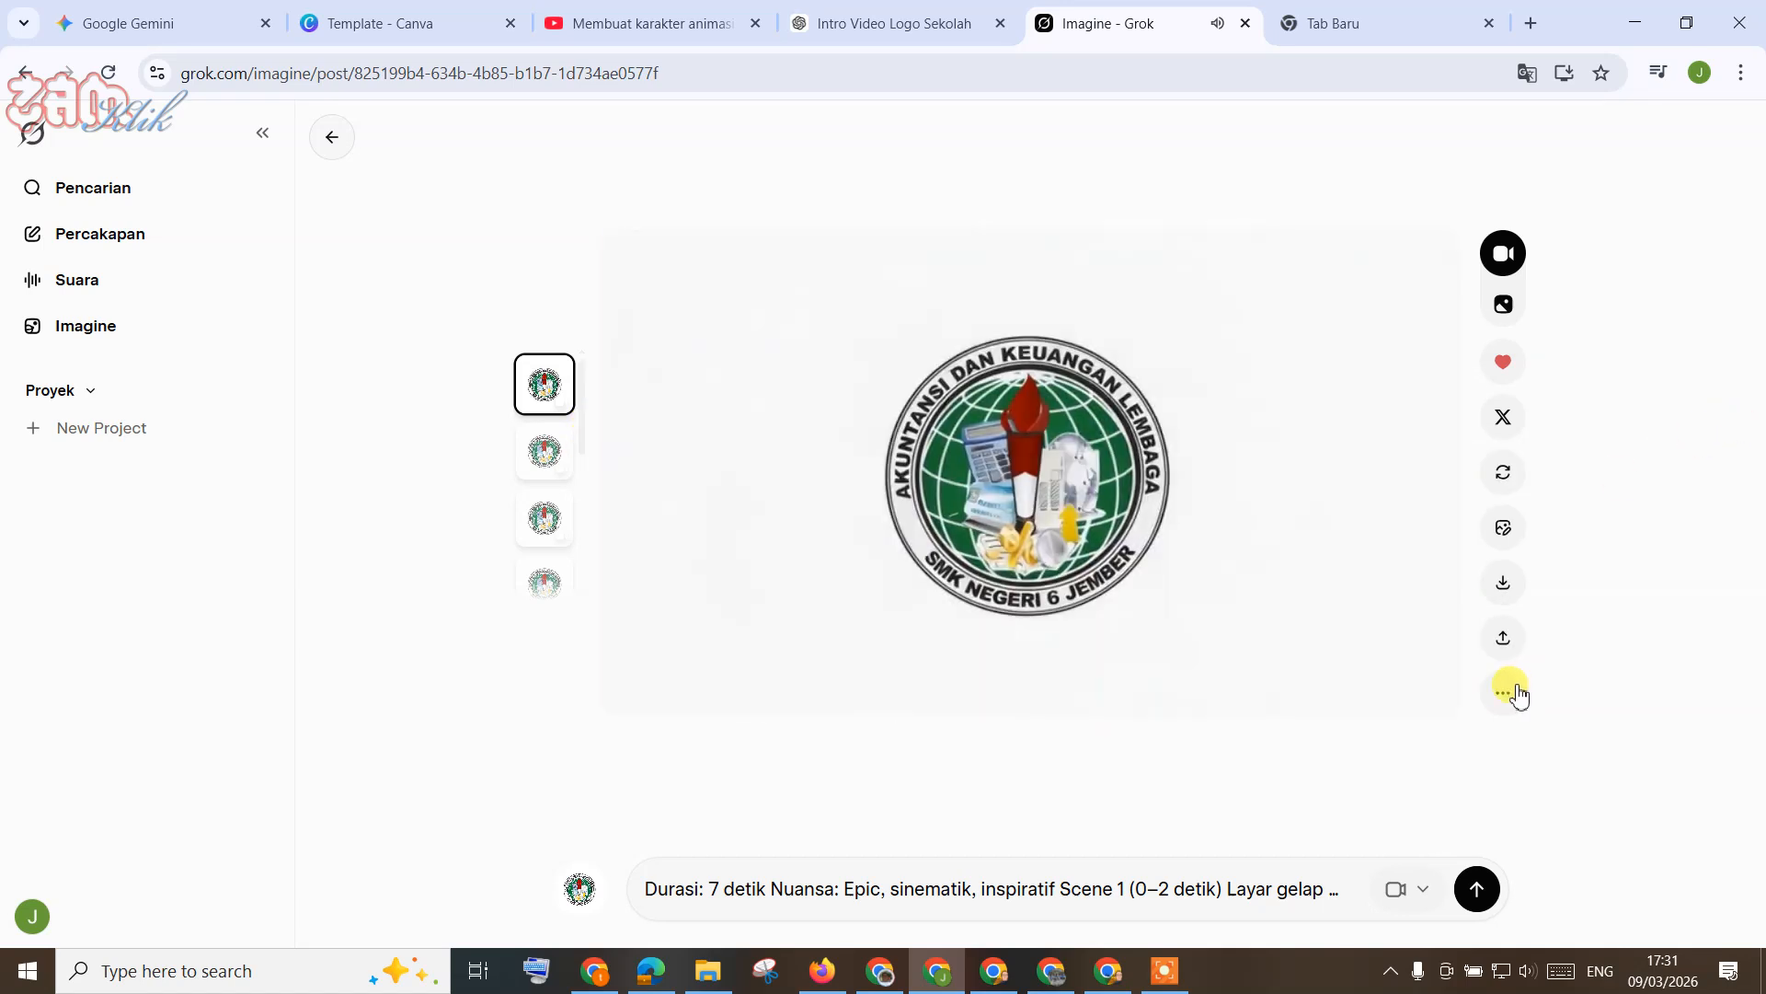
click(1503, 693)
click(1453, 649)
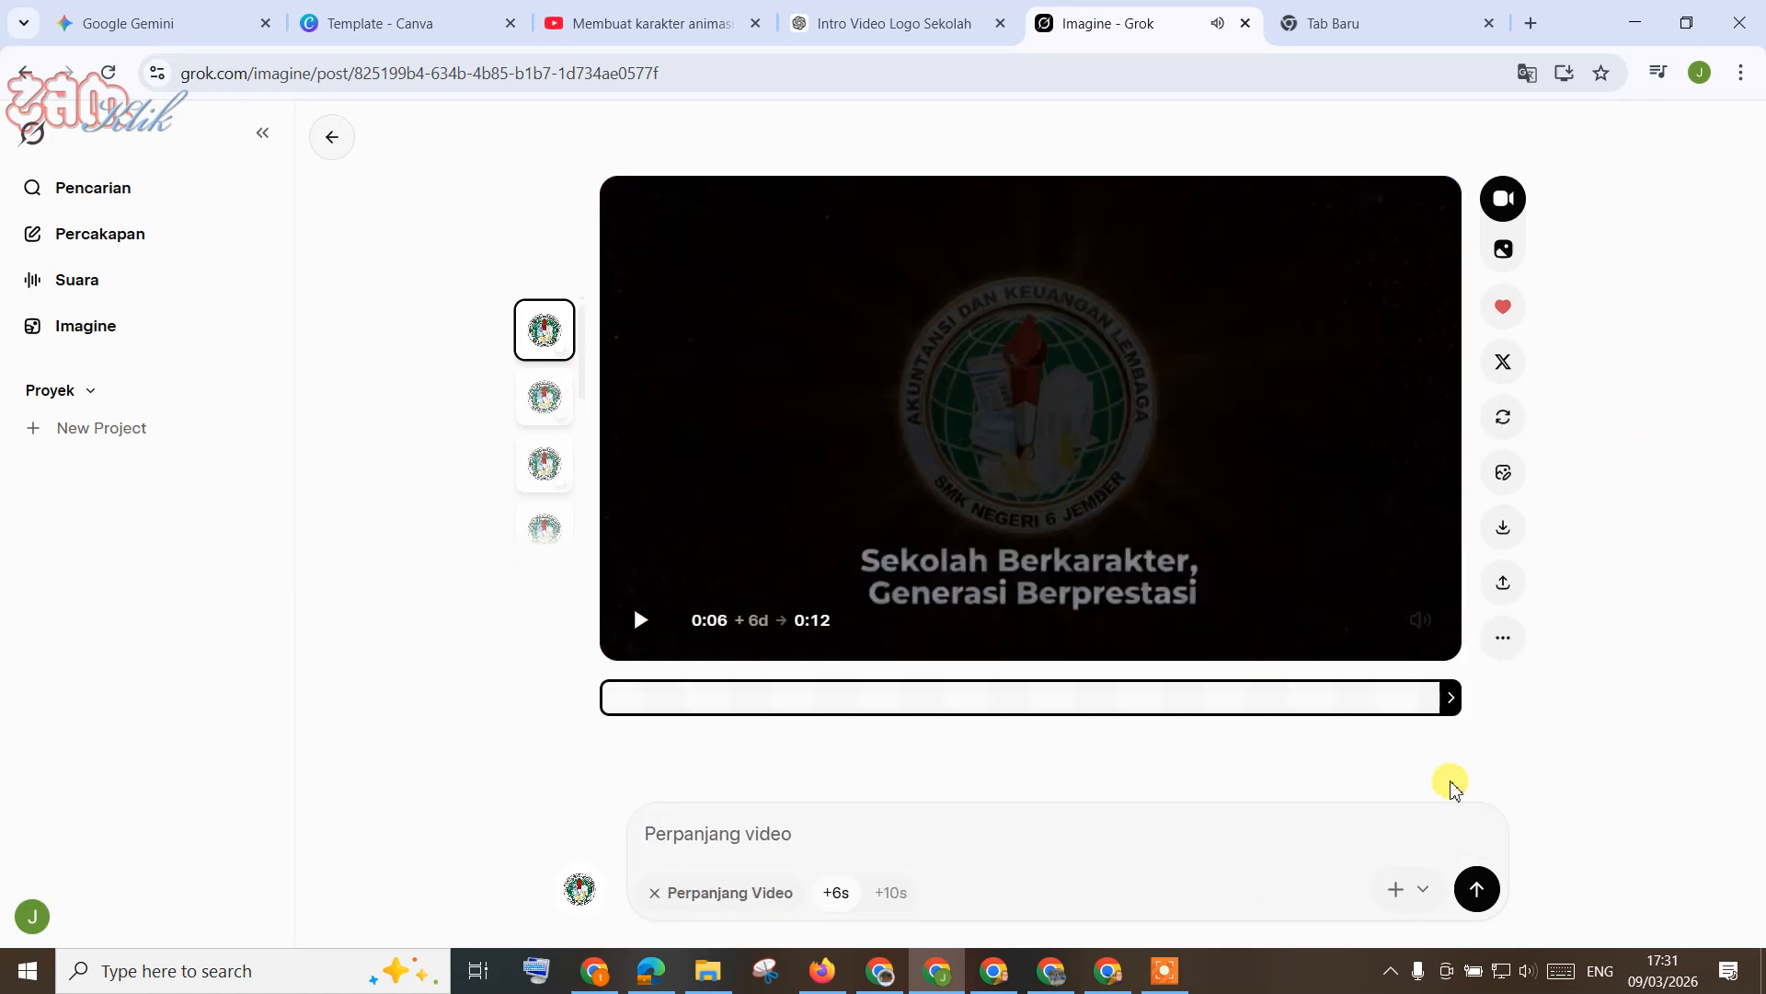
click(1477, 891)
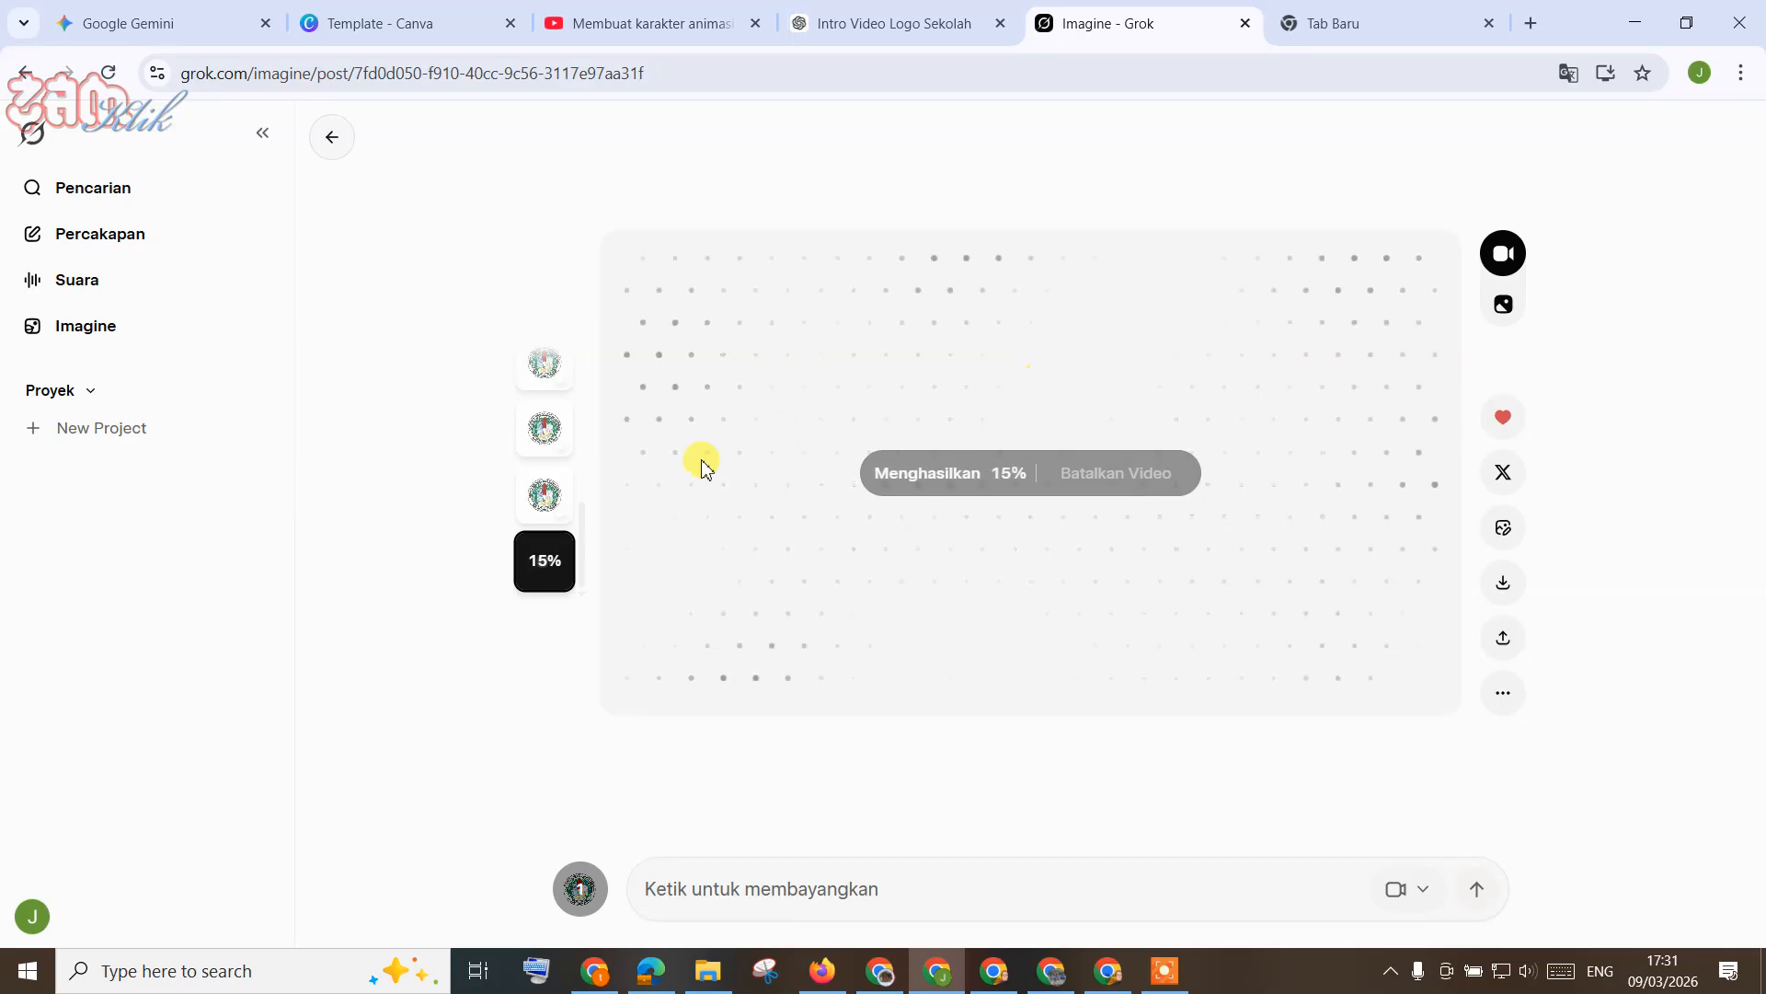
Step: Open the new blue-and-gold logo video, check its request in ChatGPT, and mute the video in Grok
click(544, 511)
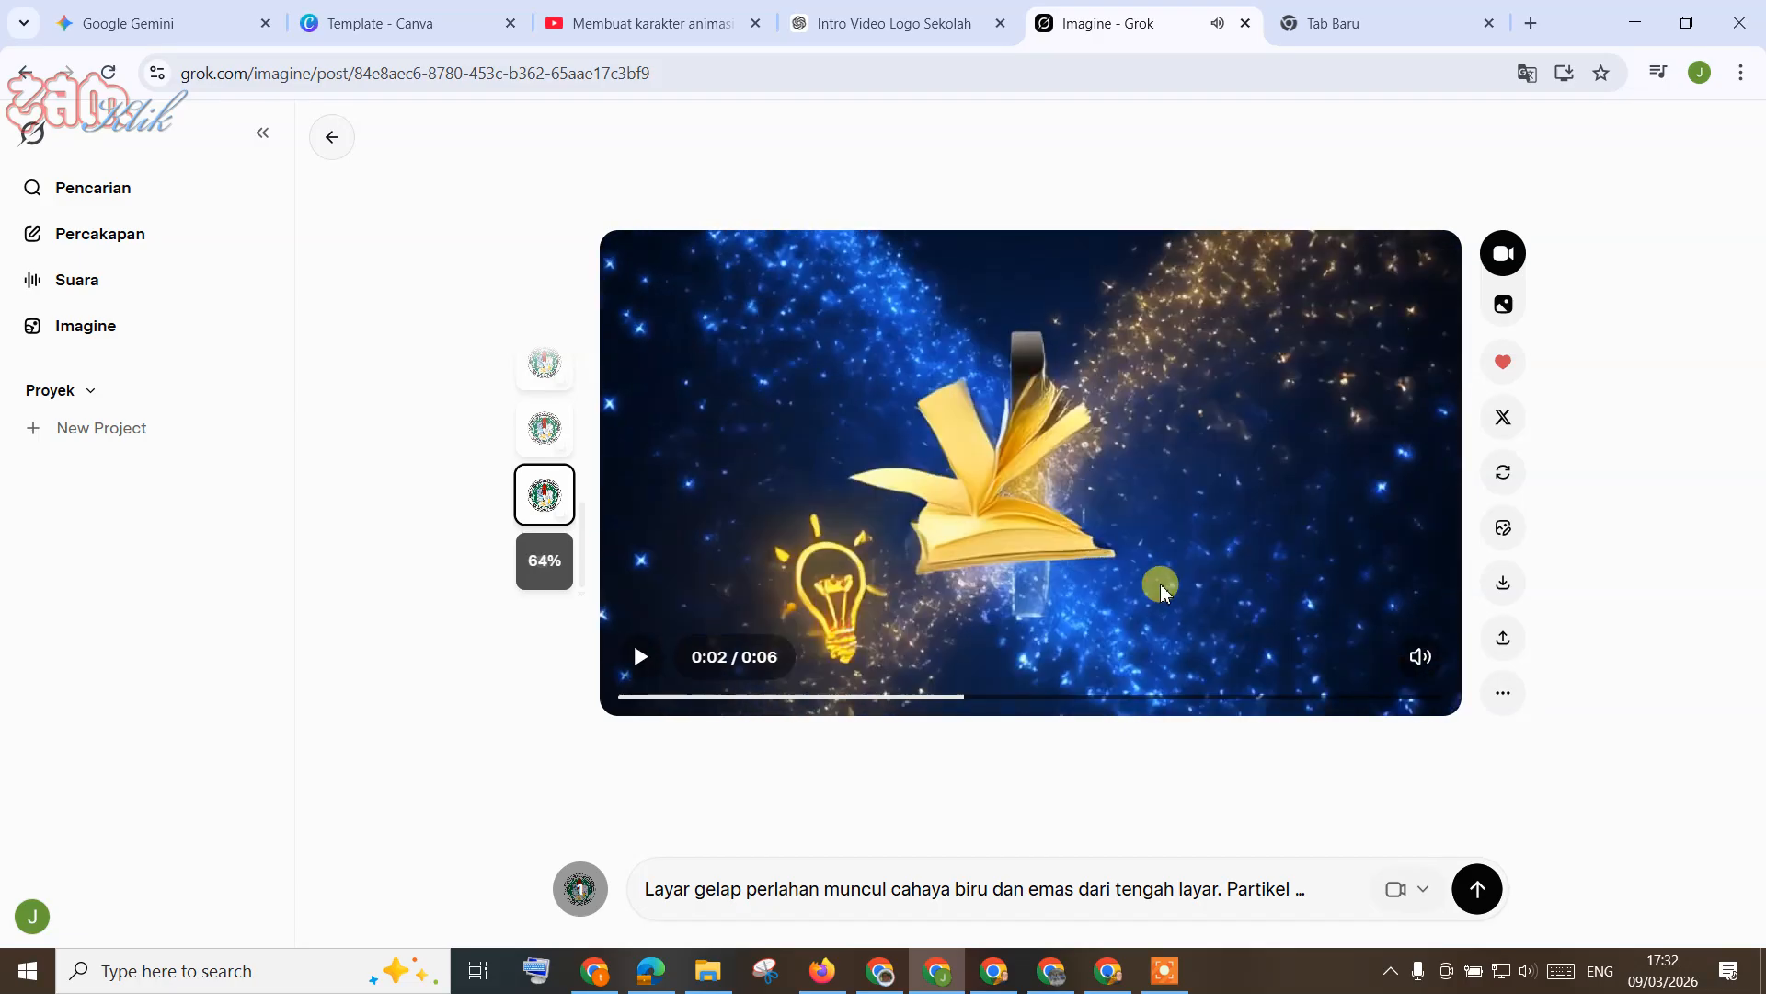
click(898, 23)
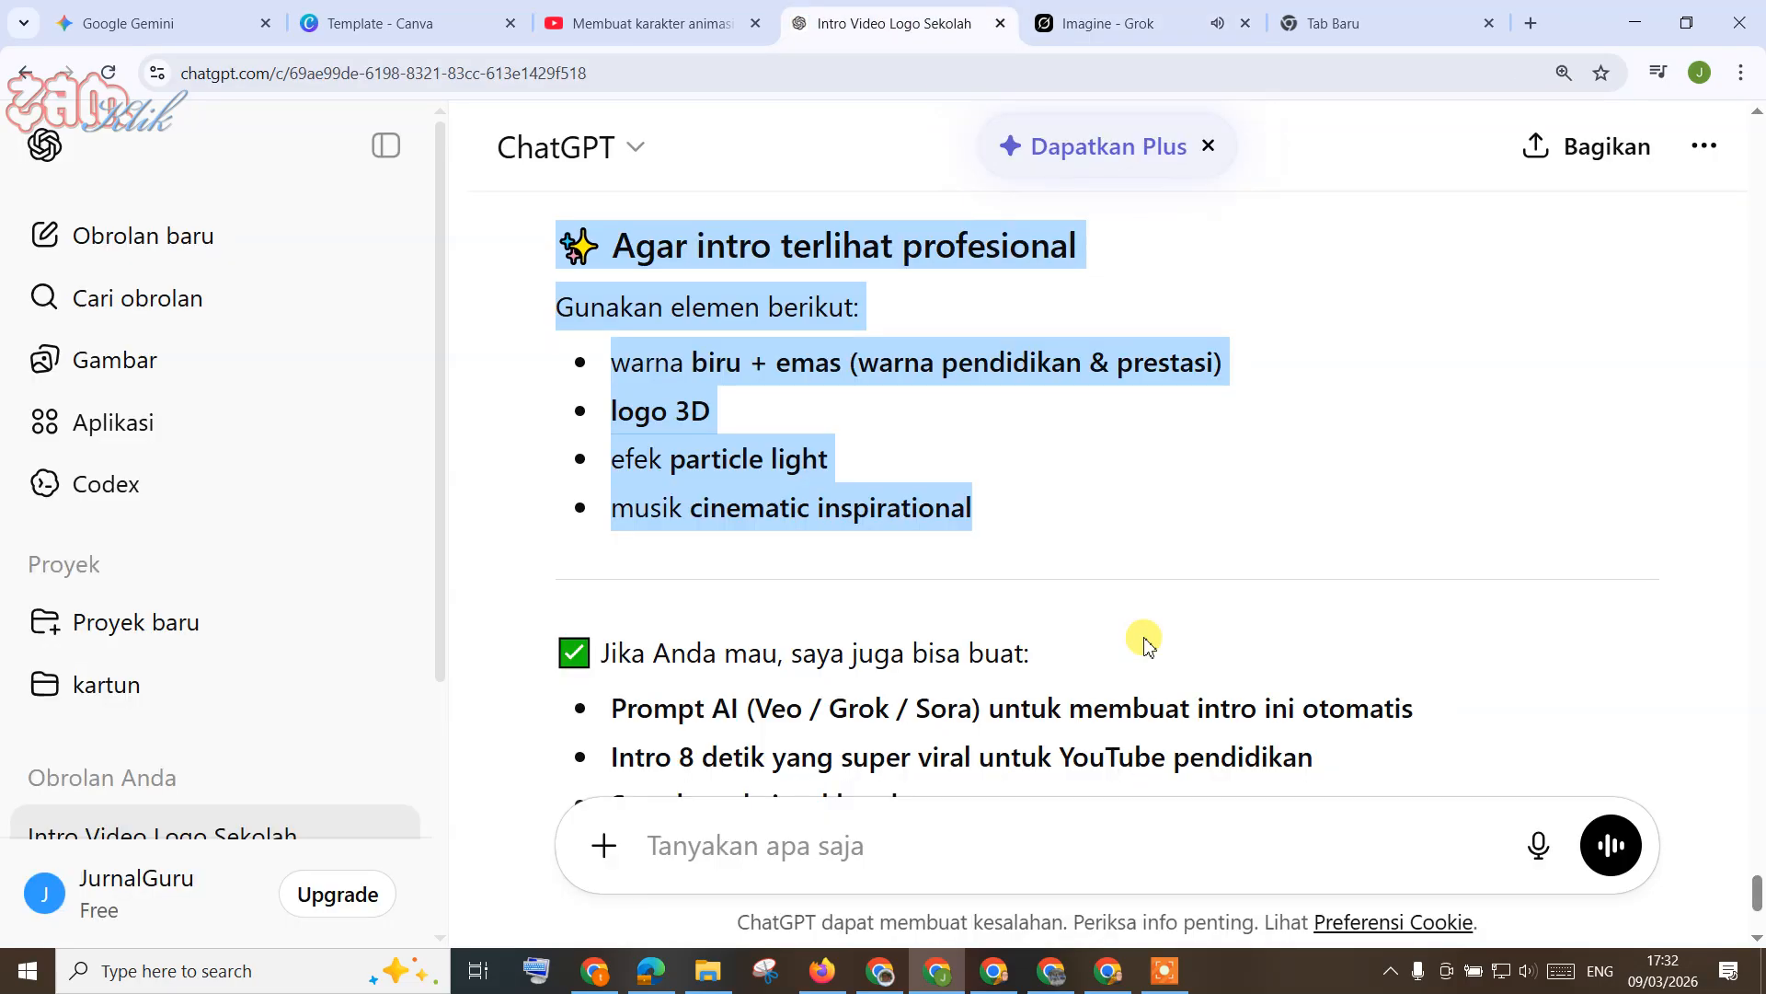
scroll(1146, 642, up, 20)
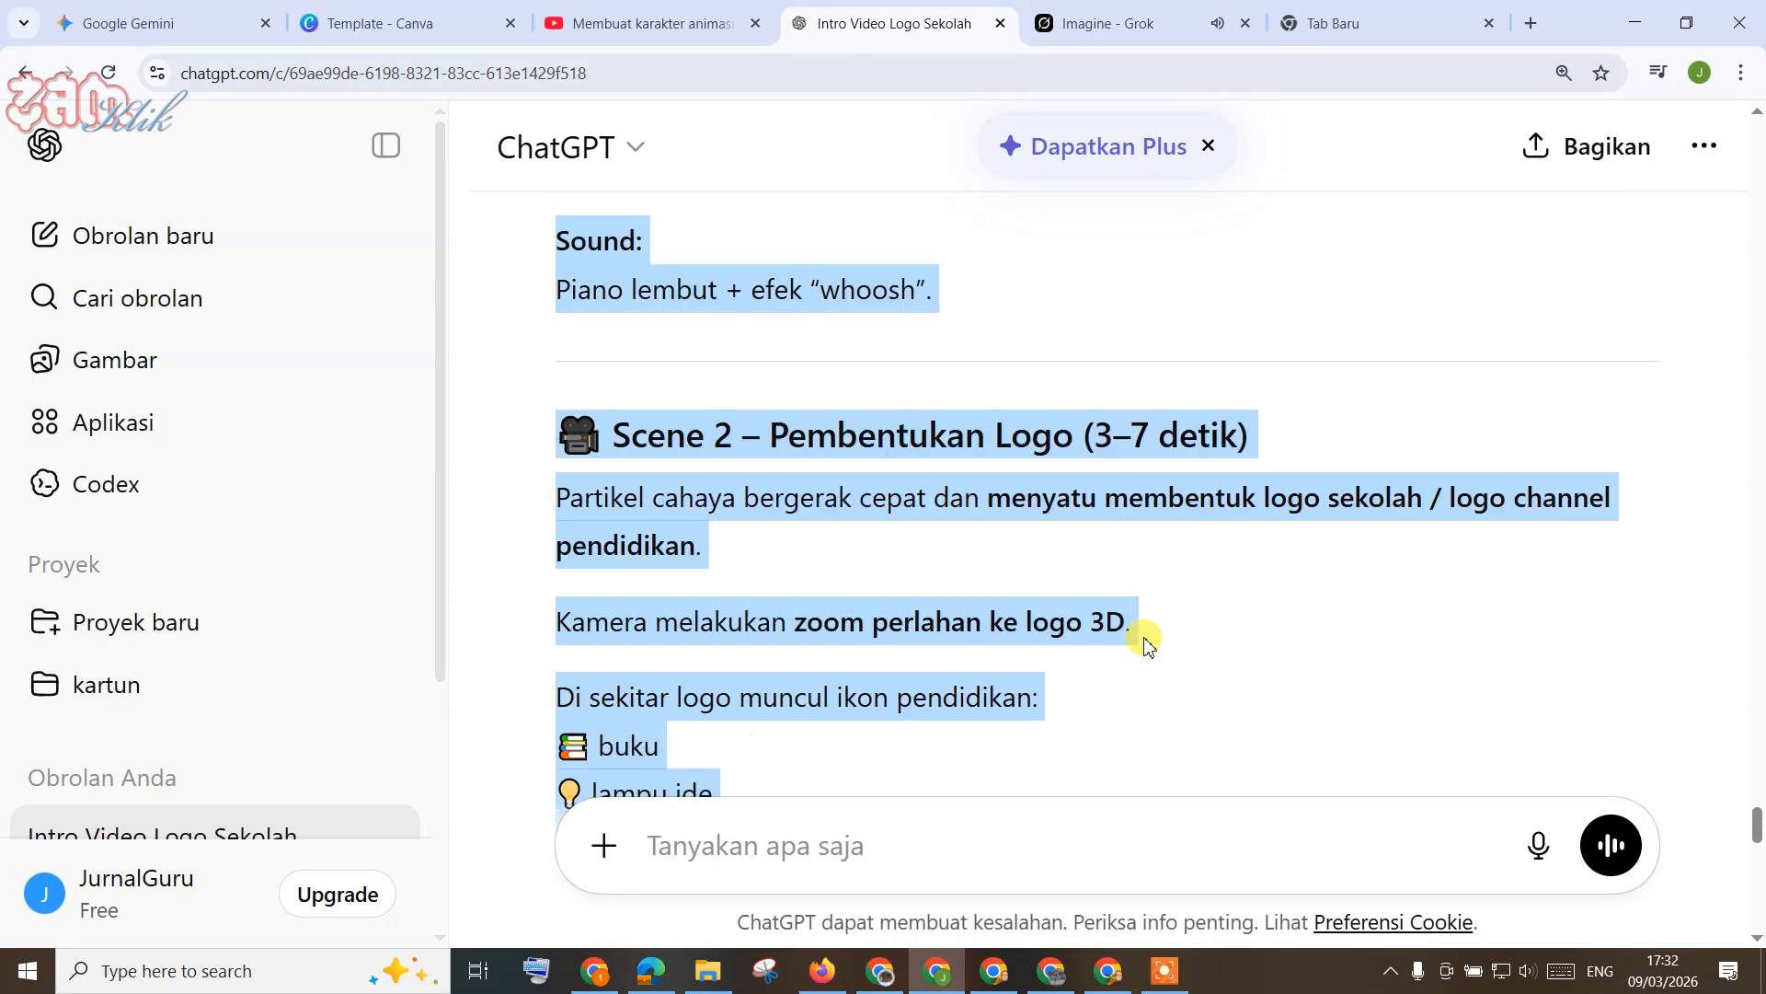
scroll(1146, 641, up, 6)
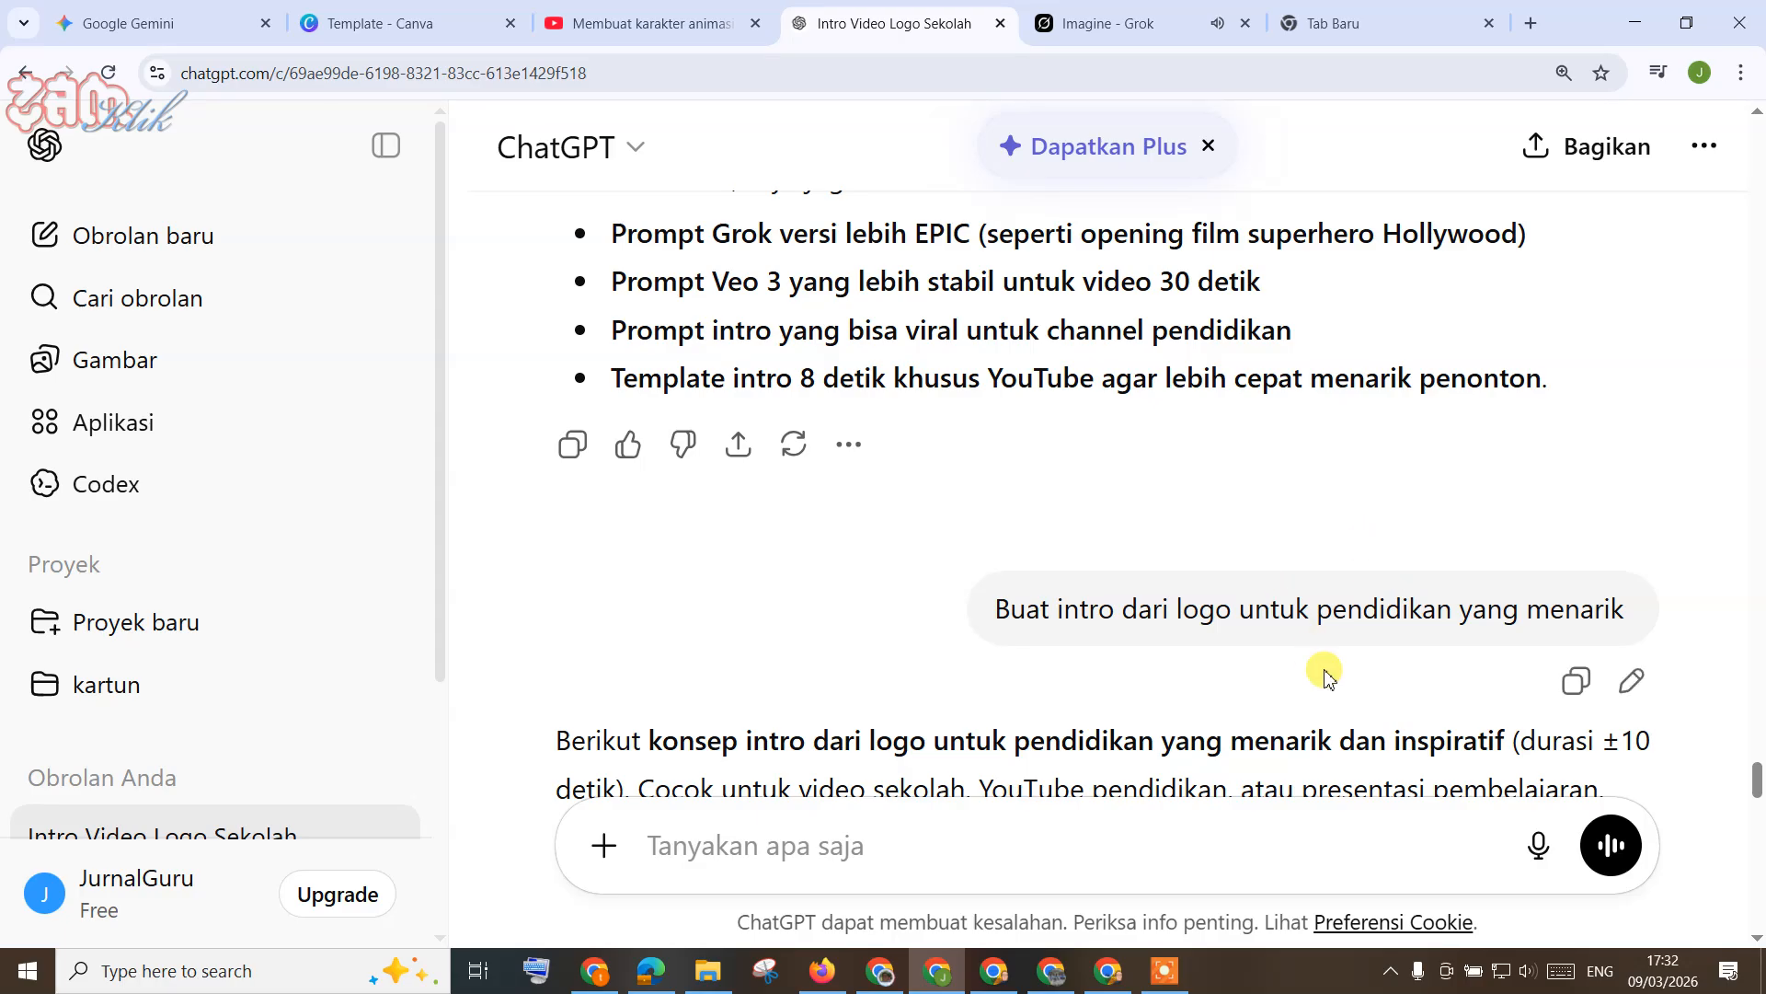
click(1141, 23)
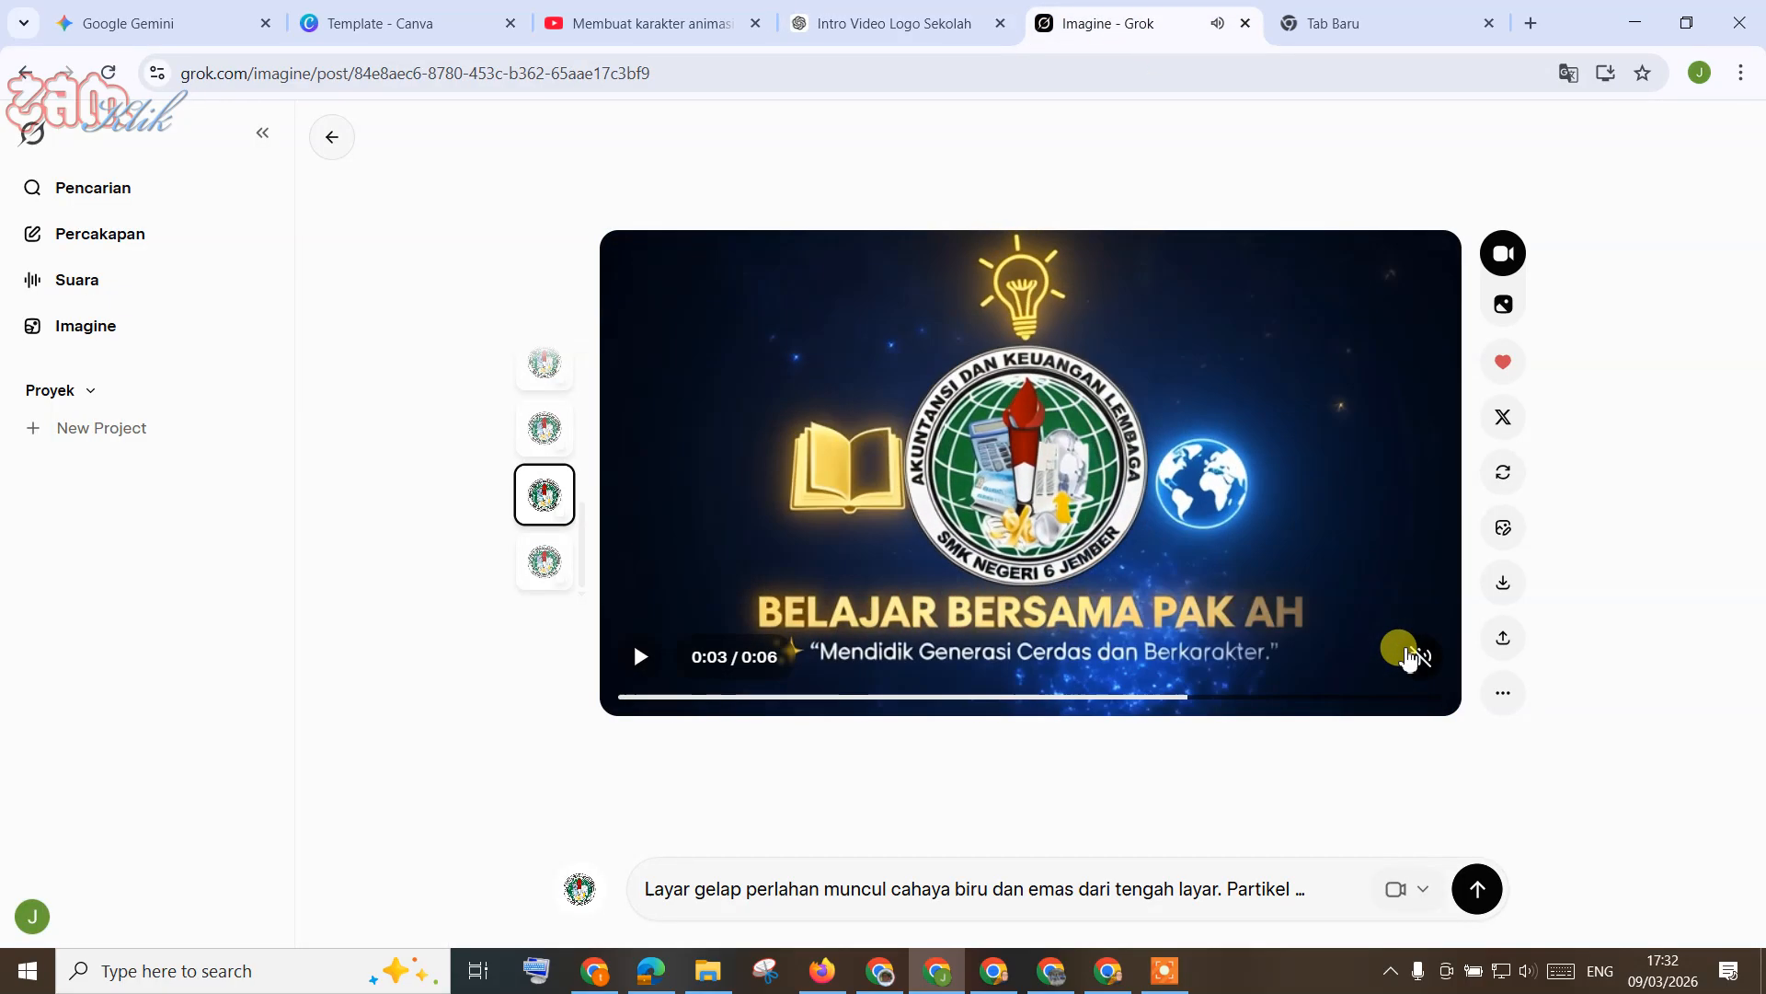
click(1408, 656)
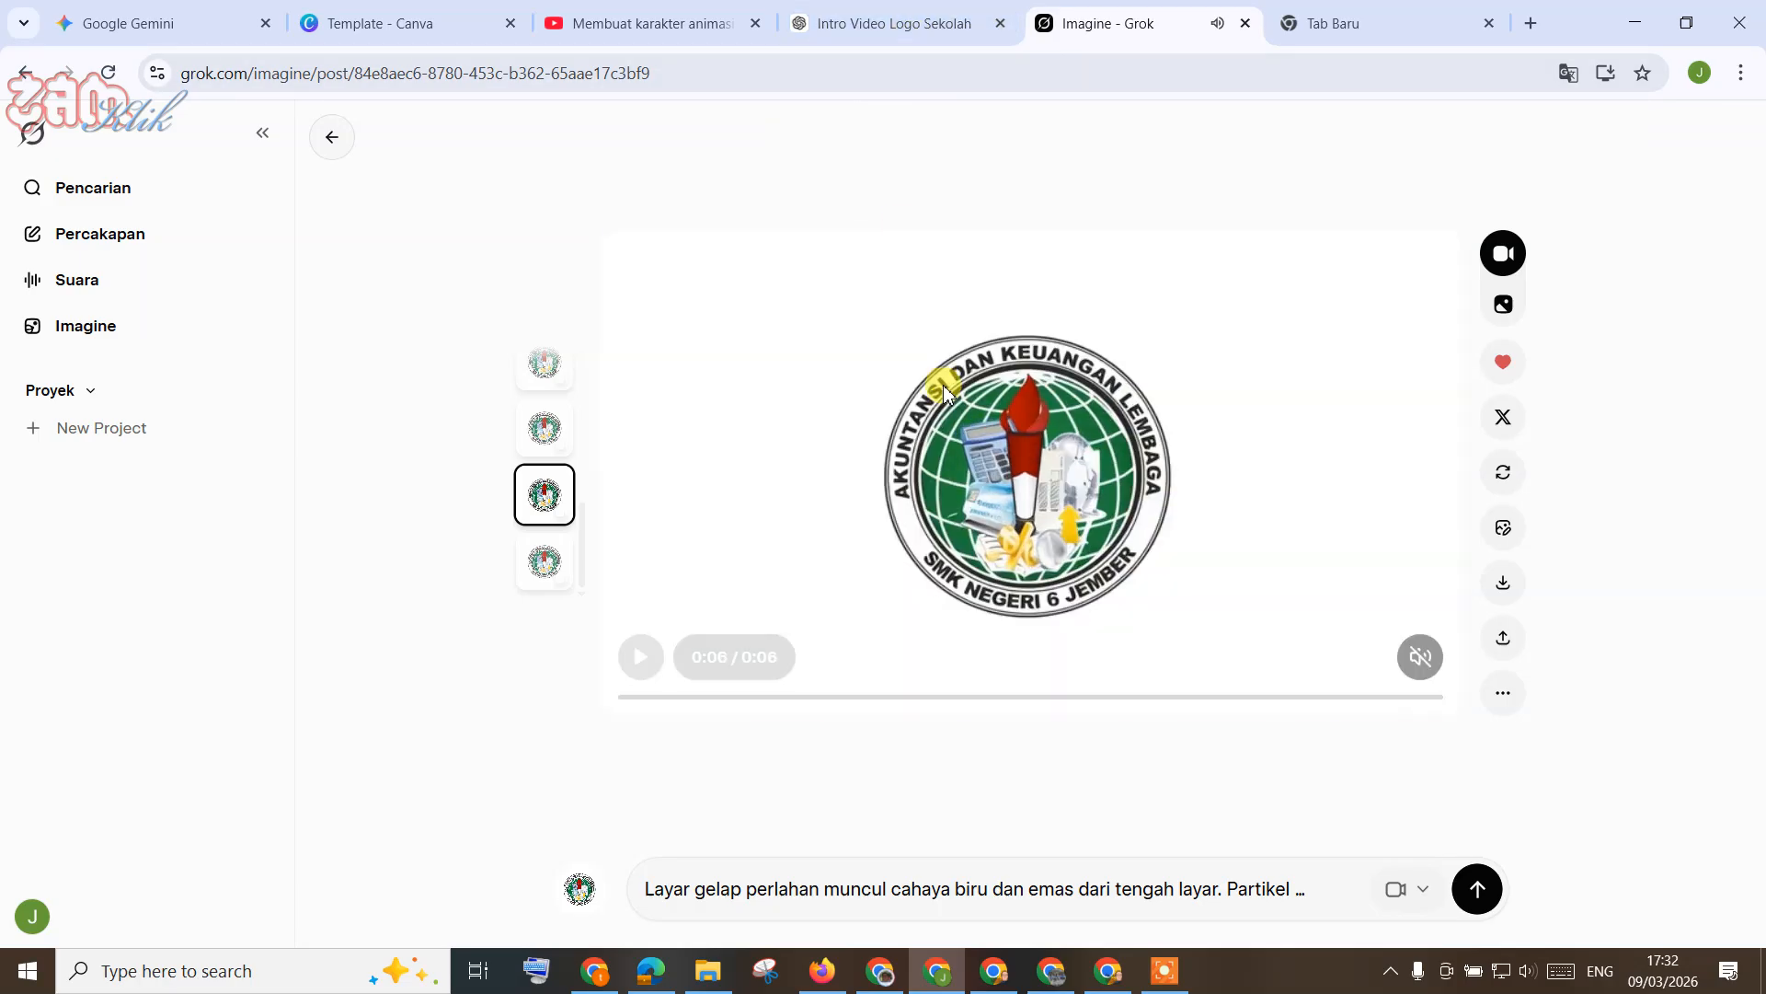
Step: Review the earlier 30-second Grok prompt and the short education intro script in the ChatGPT conversation
click(915, 31)
scroll(1216, 609, up, 2)
scroll(1196, 611, down, 3)
scroll(1171, 533, up, 1)
scroll(1216, 409, up, 2)
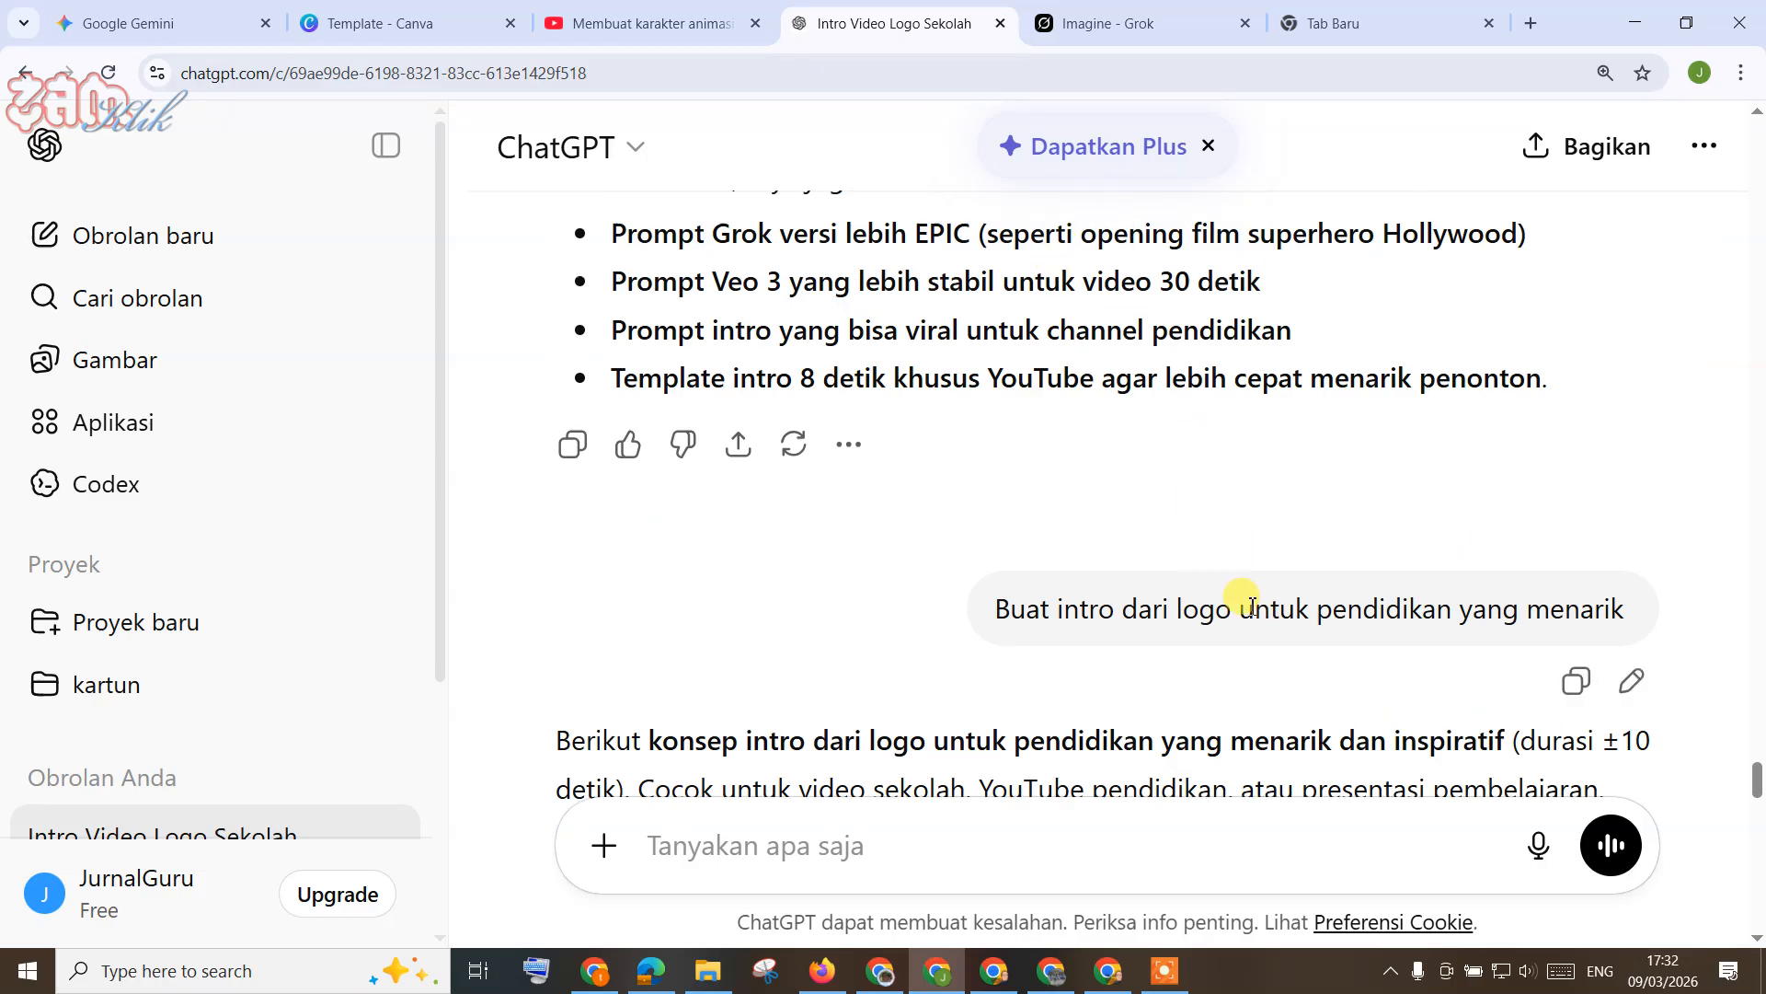
scroll(1278, 313, up, 10)
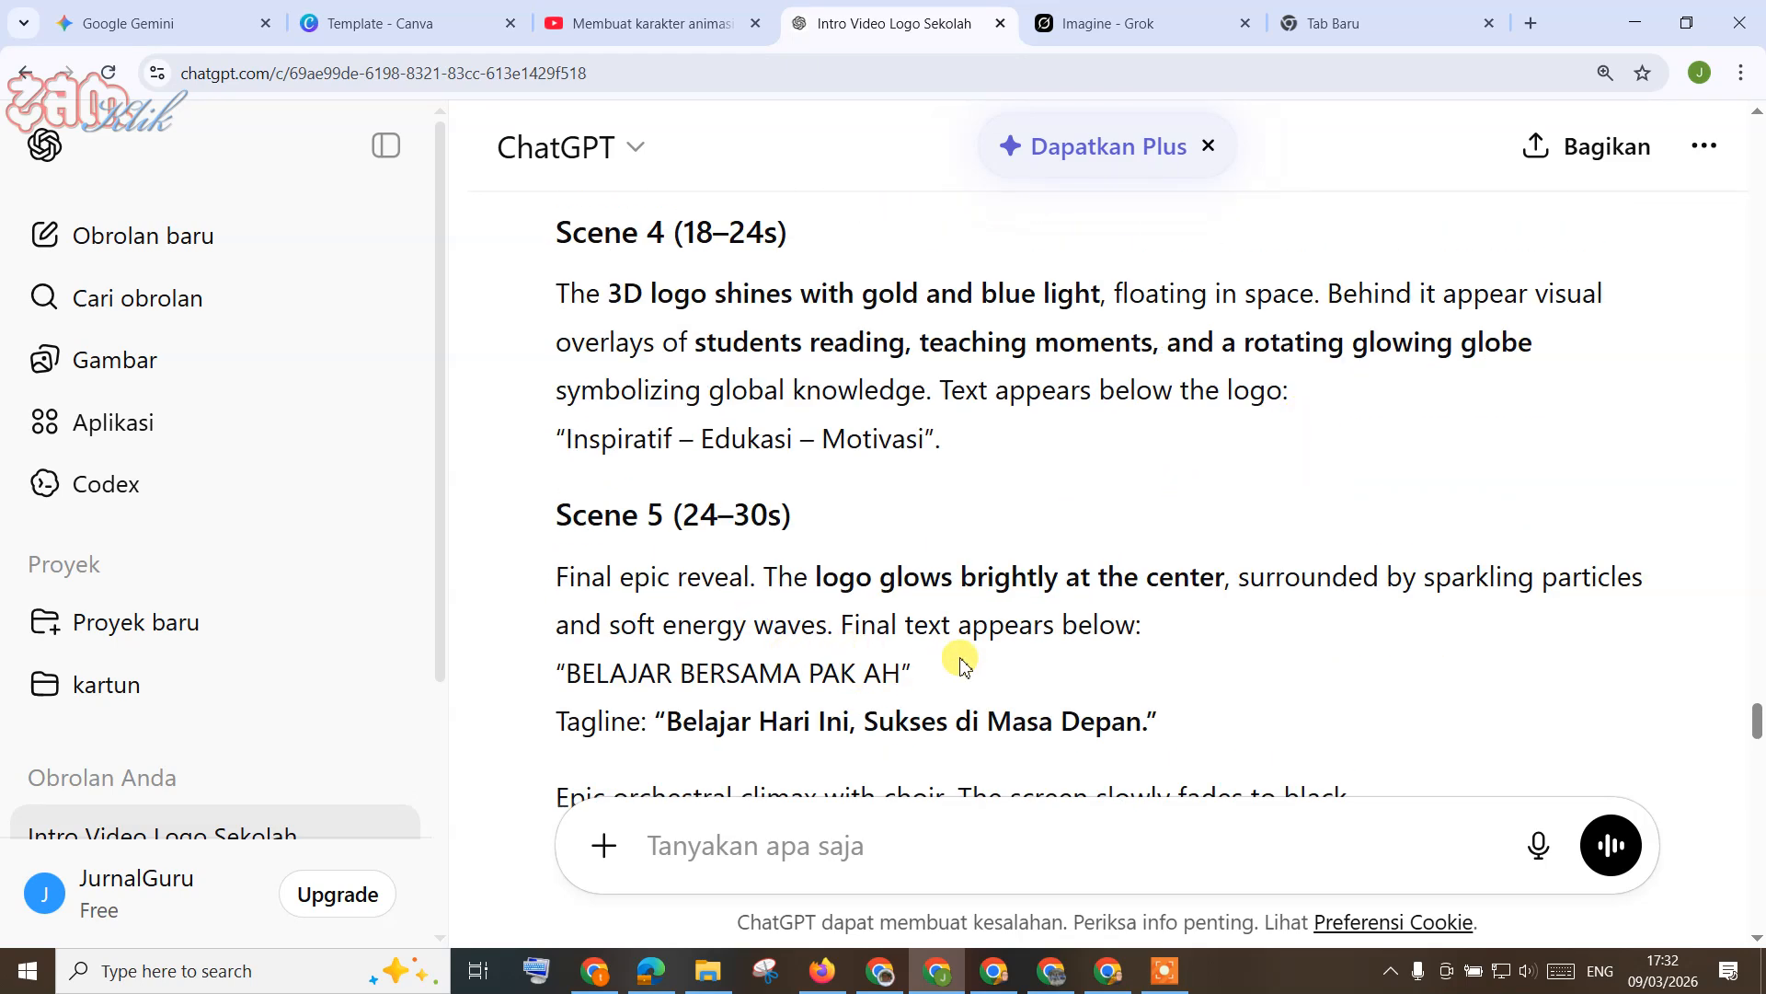
scroll(959, 665, down, 5)
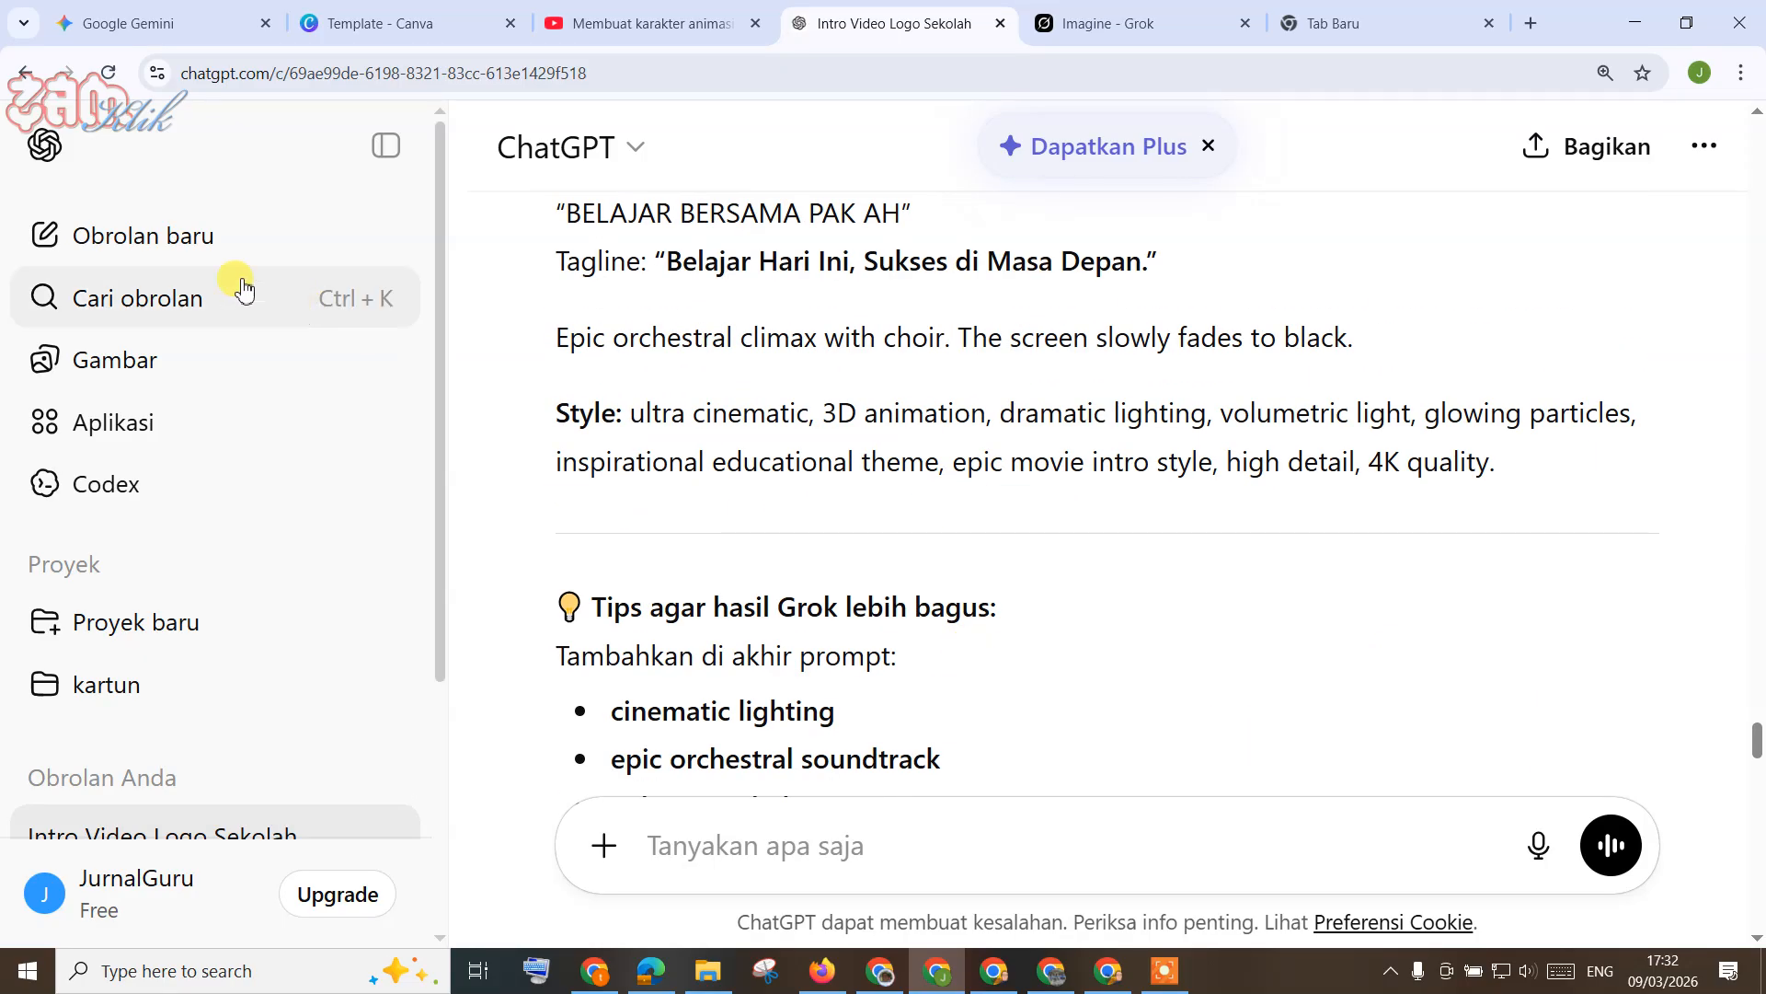
scroll(1215, 340, down, 20)
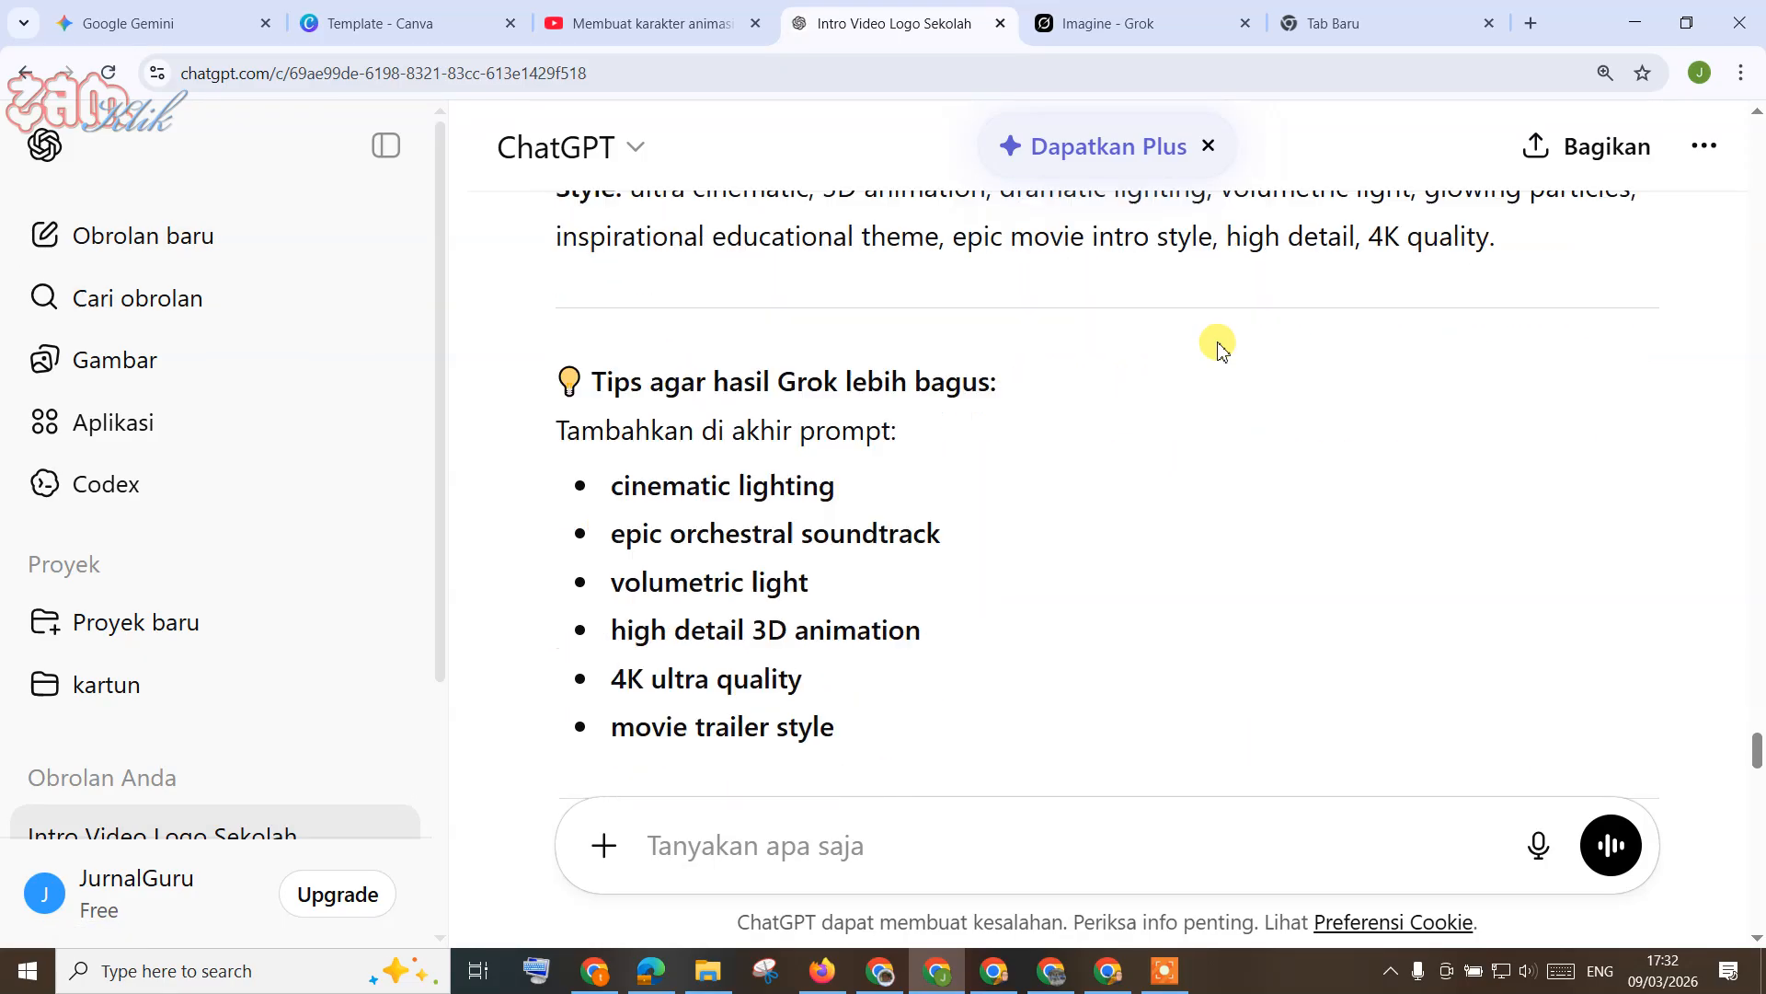
scroll(1229, 384, down, 17)
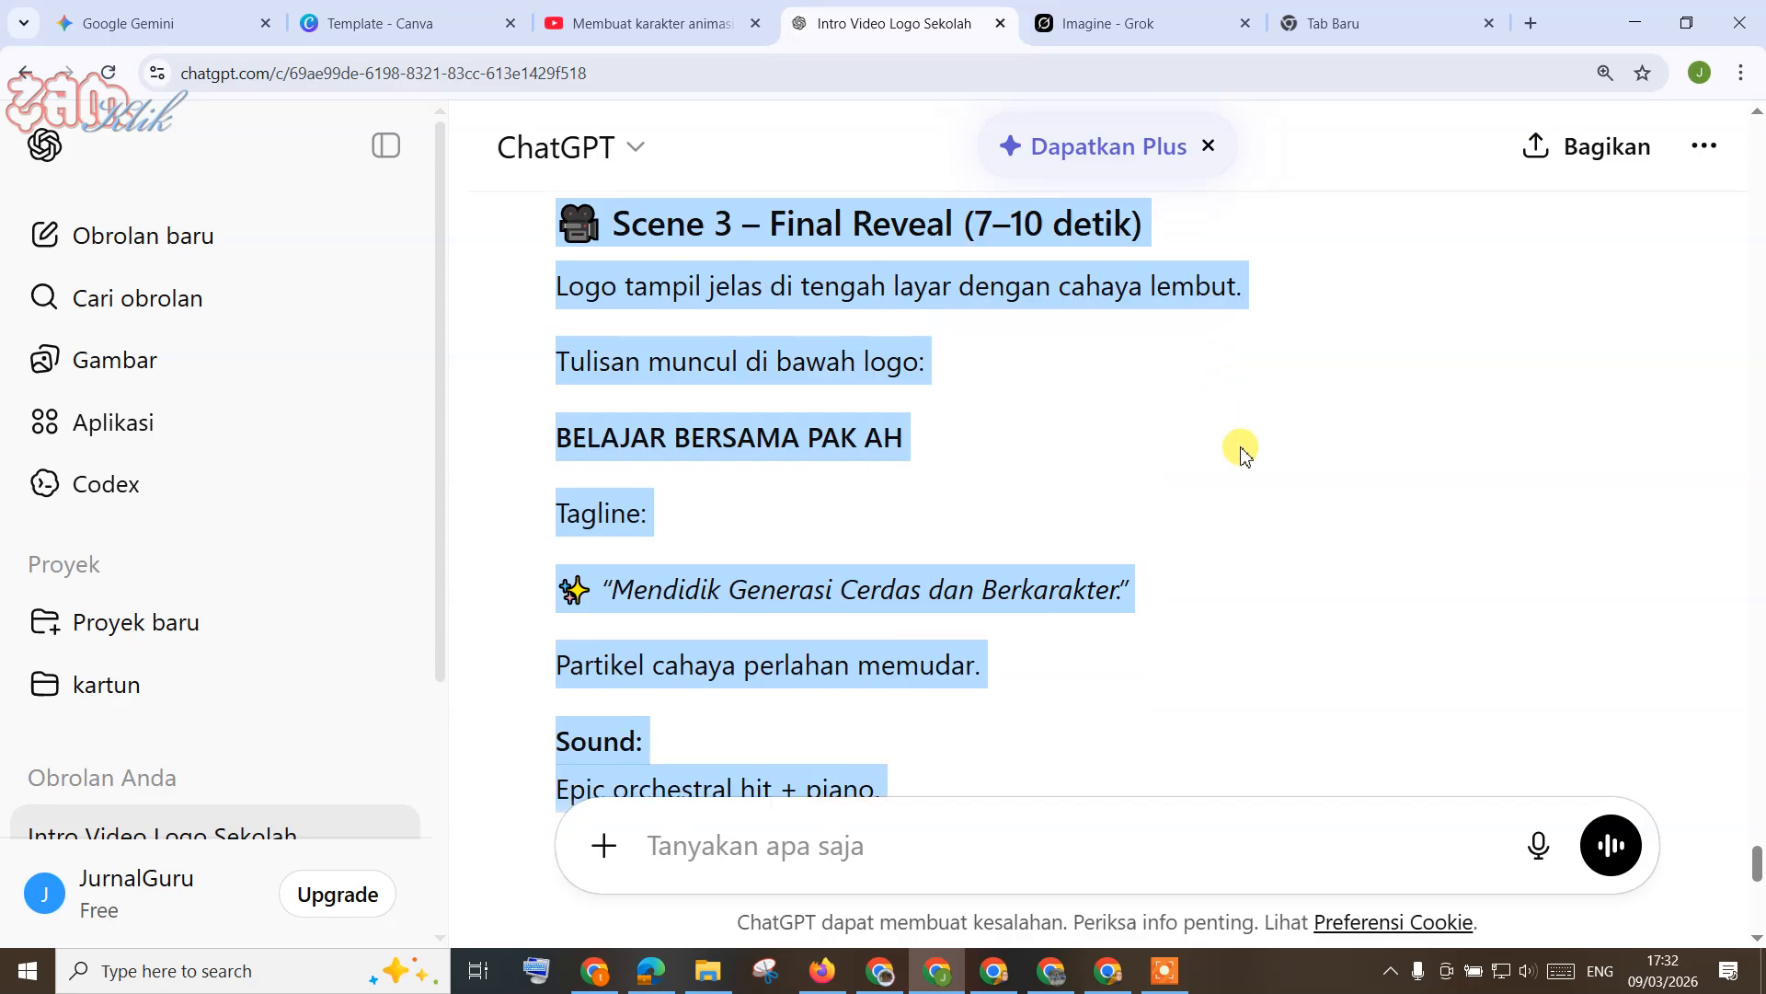
scroll(1247, 575, up, 10)
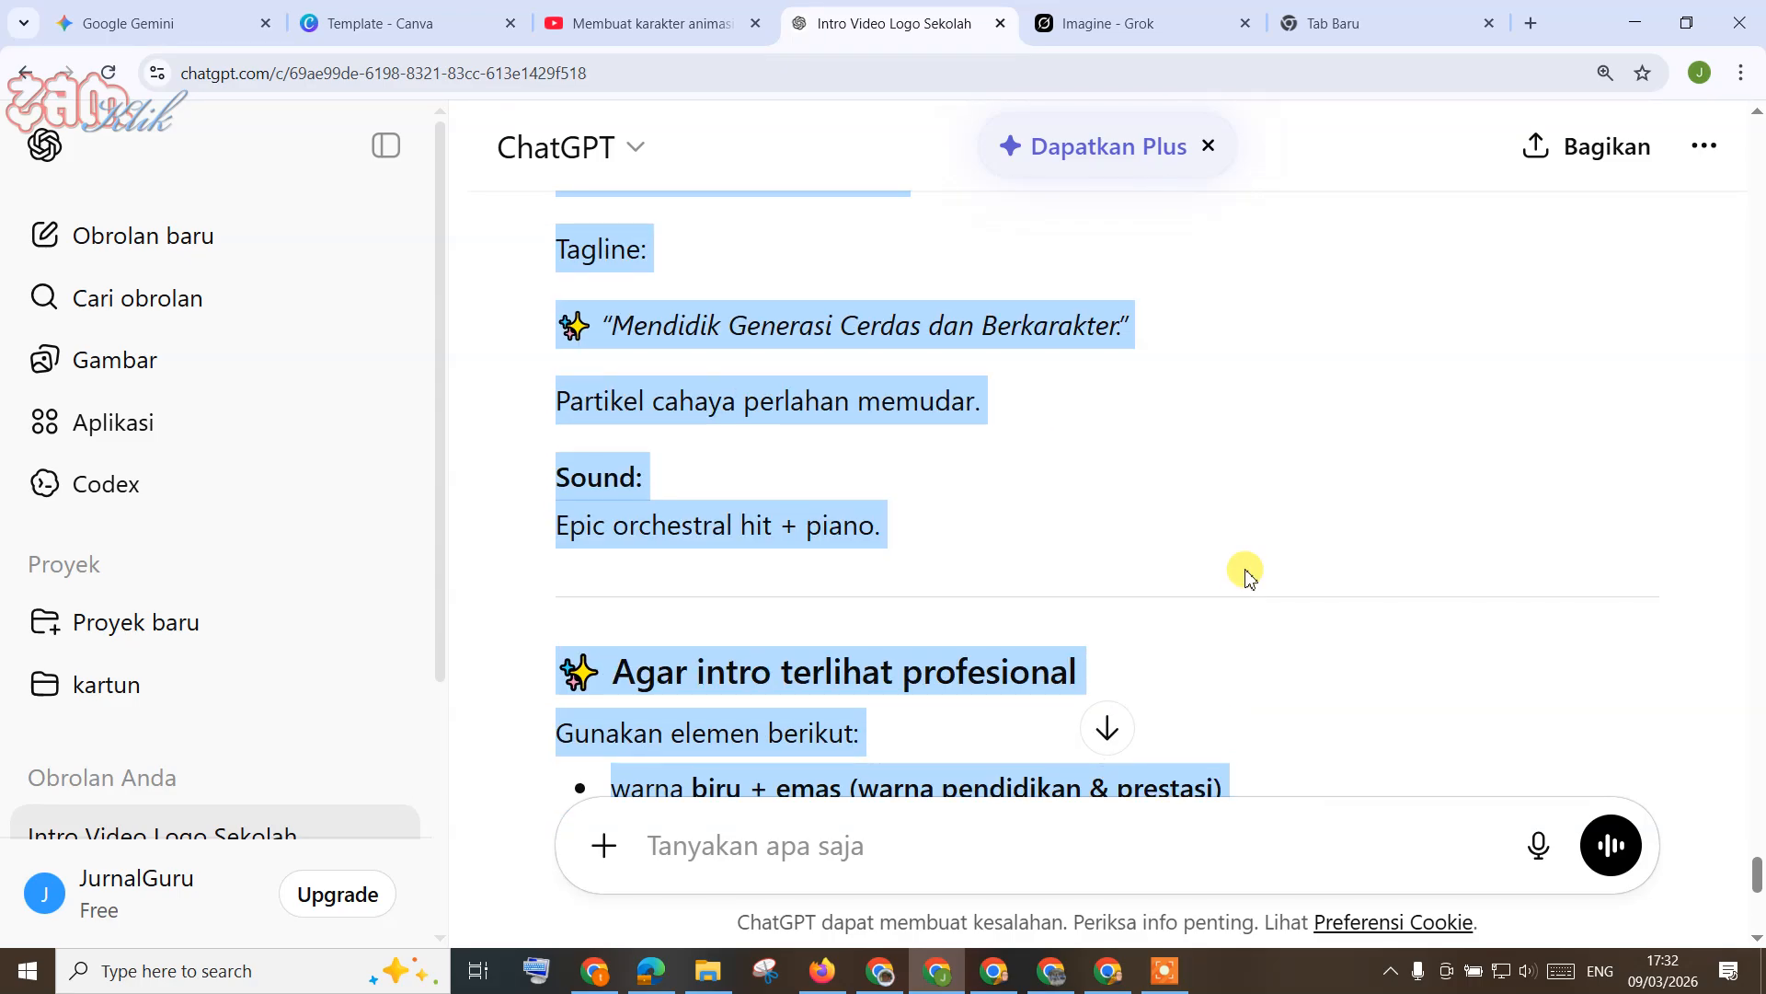
scroll(1134, 452, up, 3)
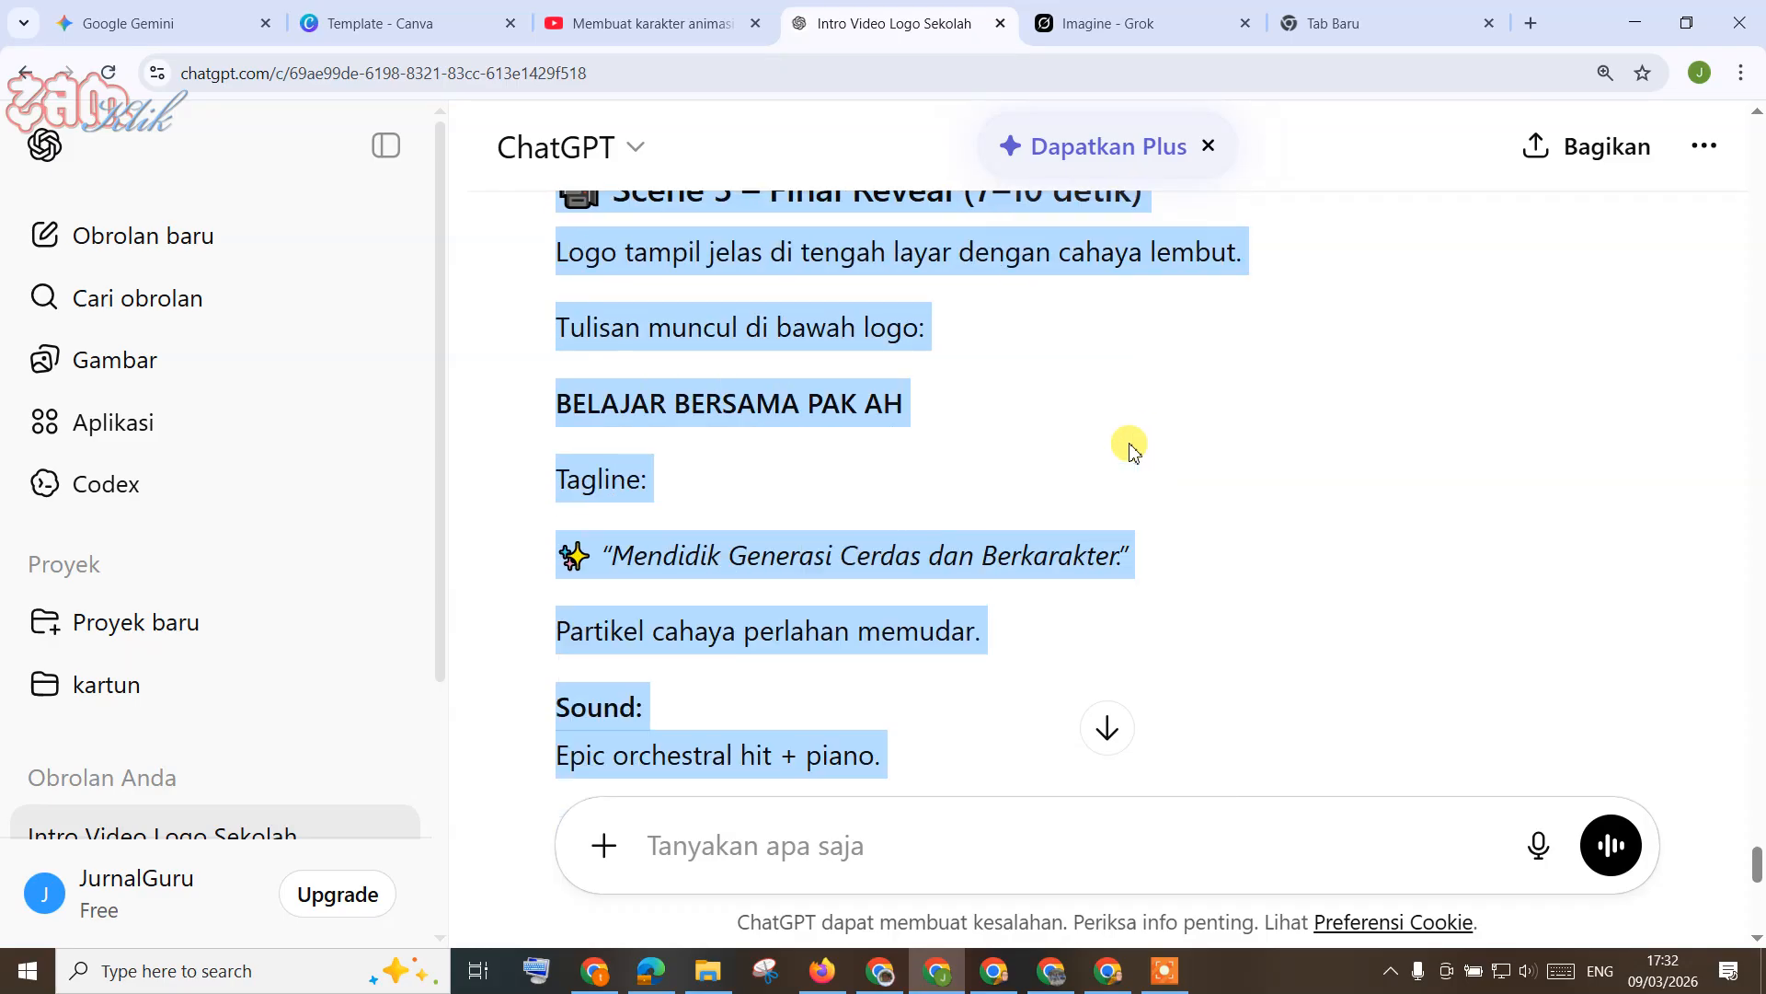
scroll(1134, 451, up, 4)
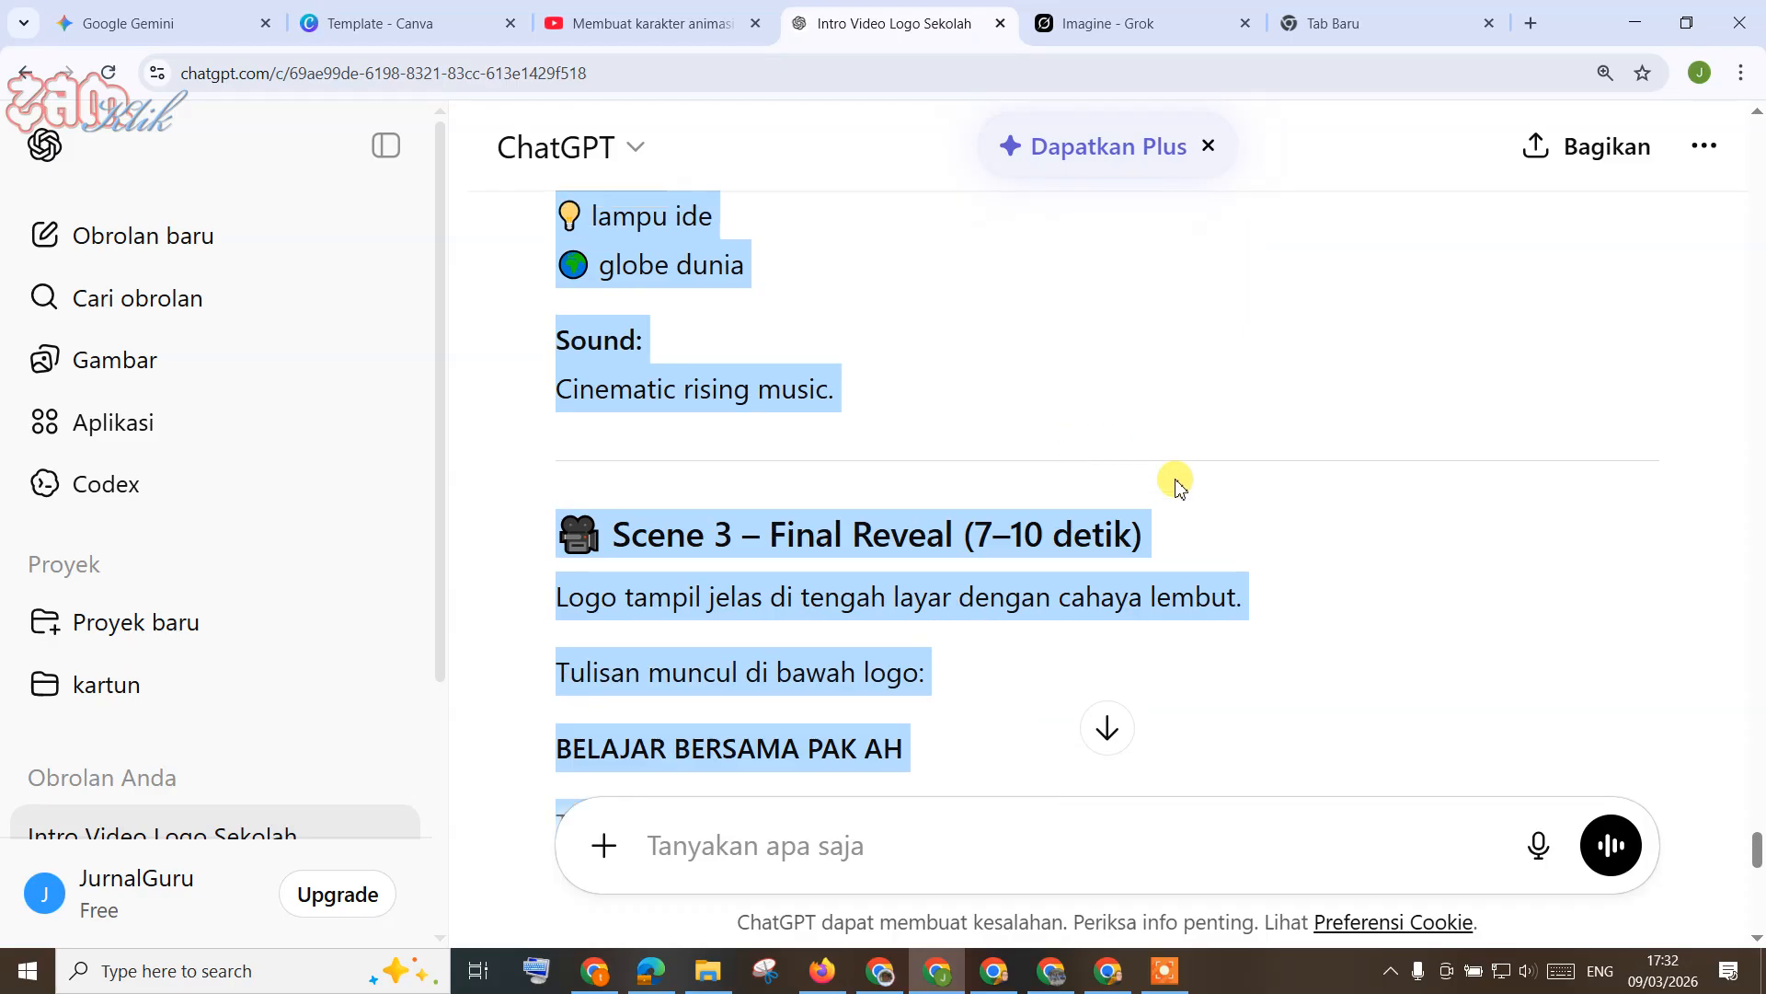
Step: Compare the blue-and-gold logo video in Grok with the ChatGPT request and the start of its script
click(1123, 25)
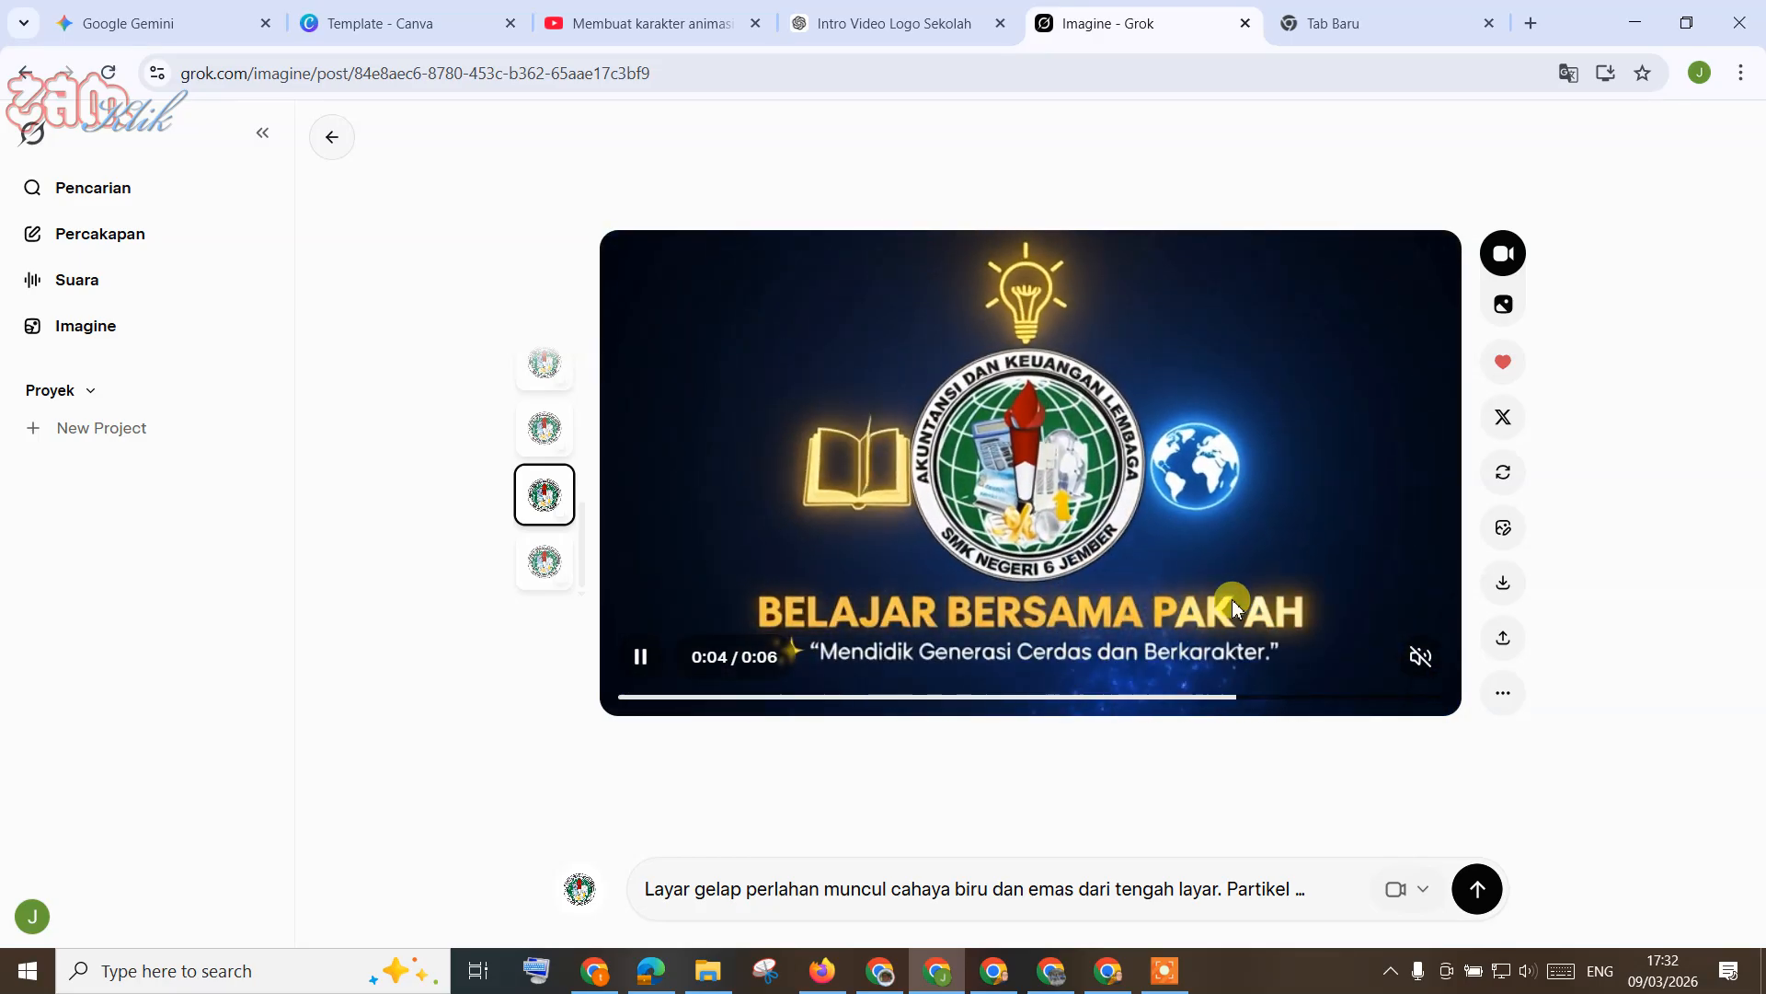
click(886, 27)
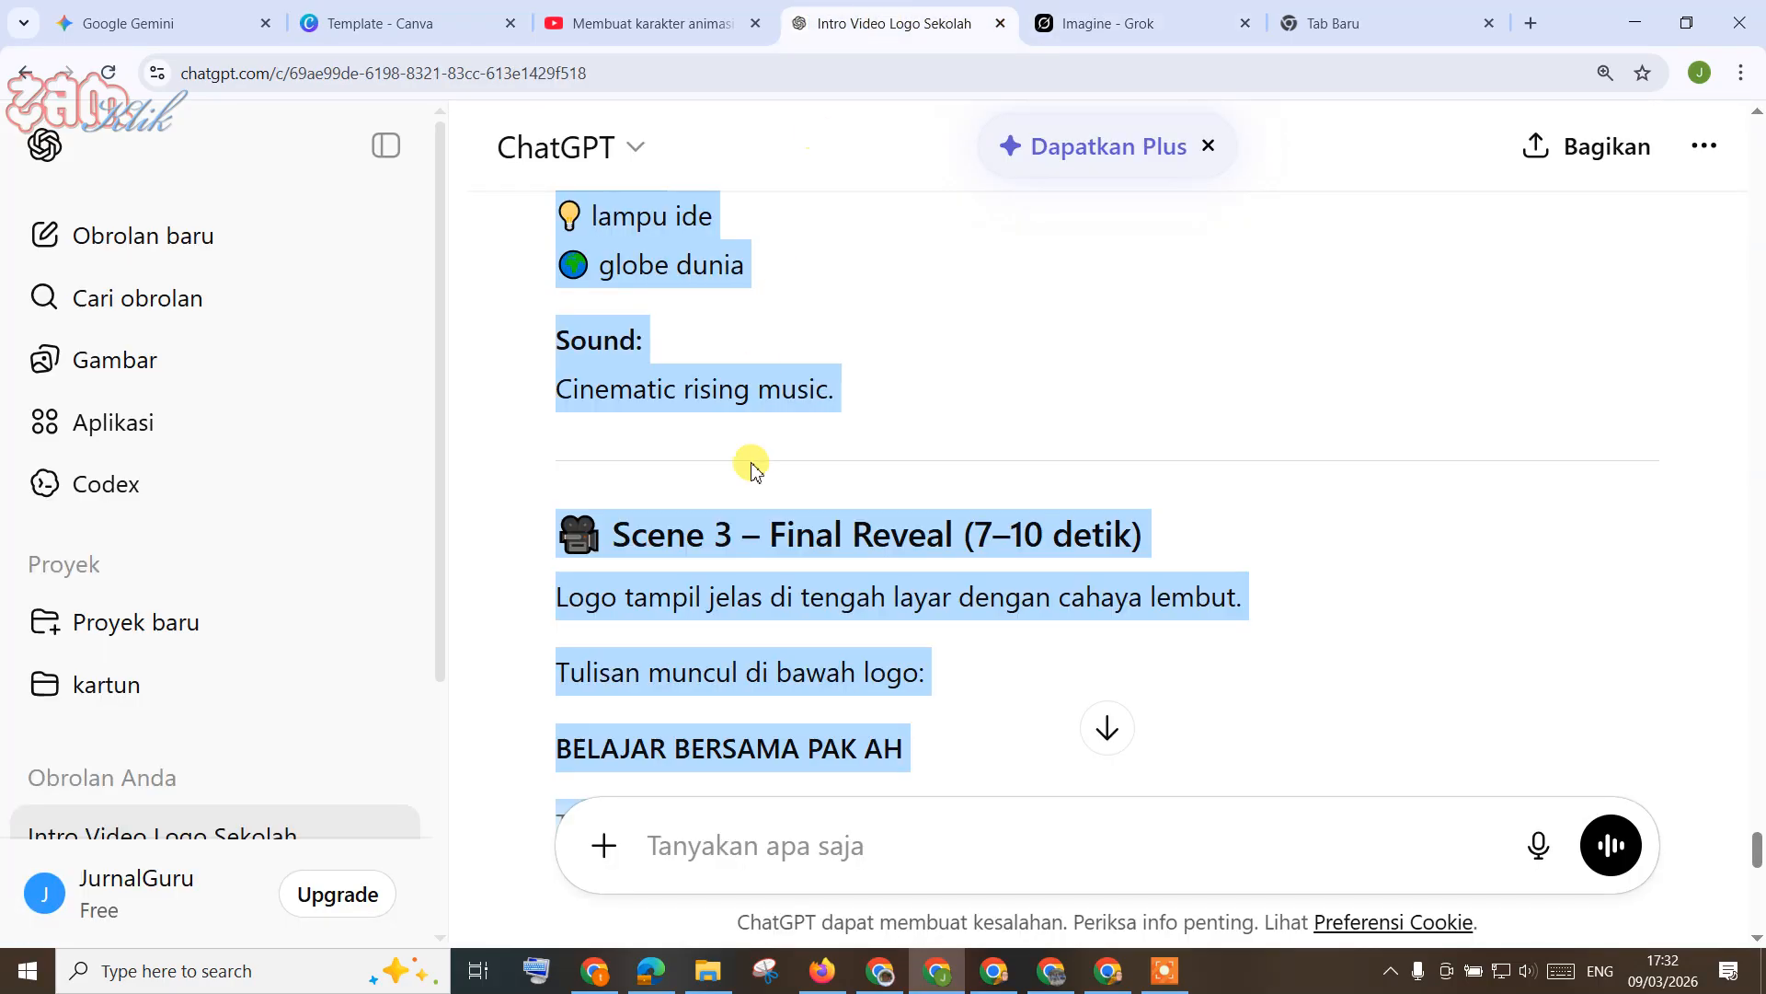
scroll(987, 413, up, 15)
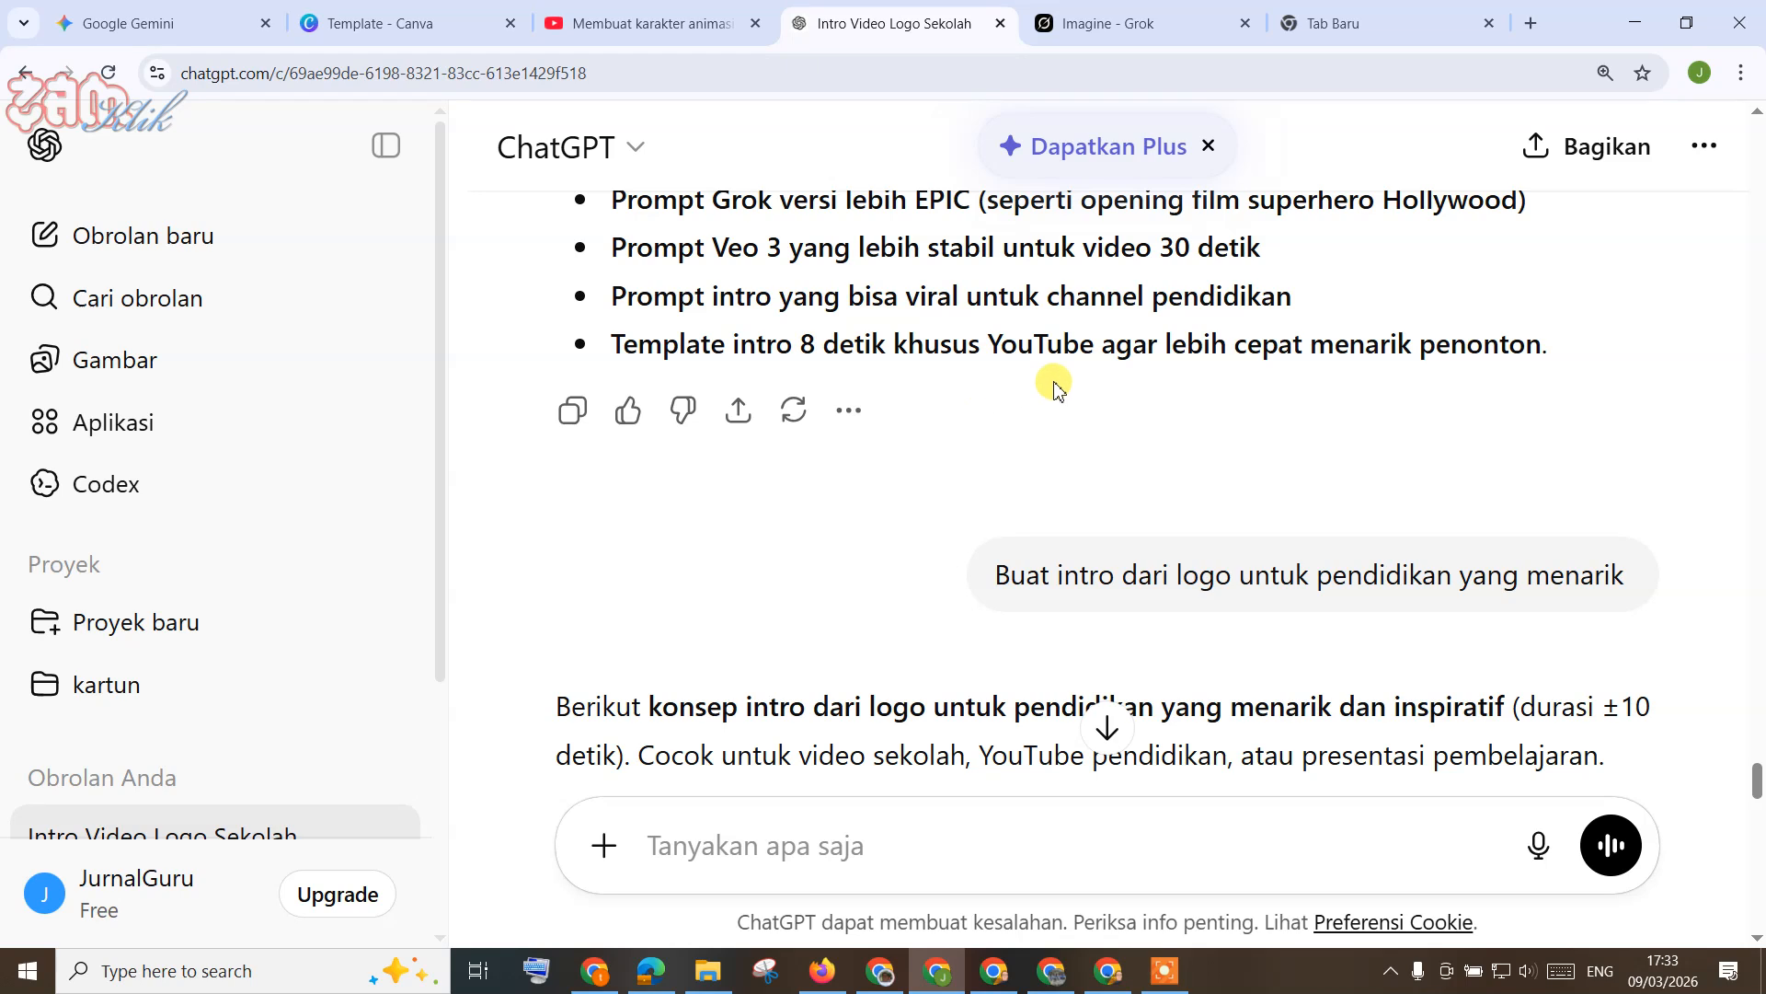
scroll(1283, 658, down, 3)
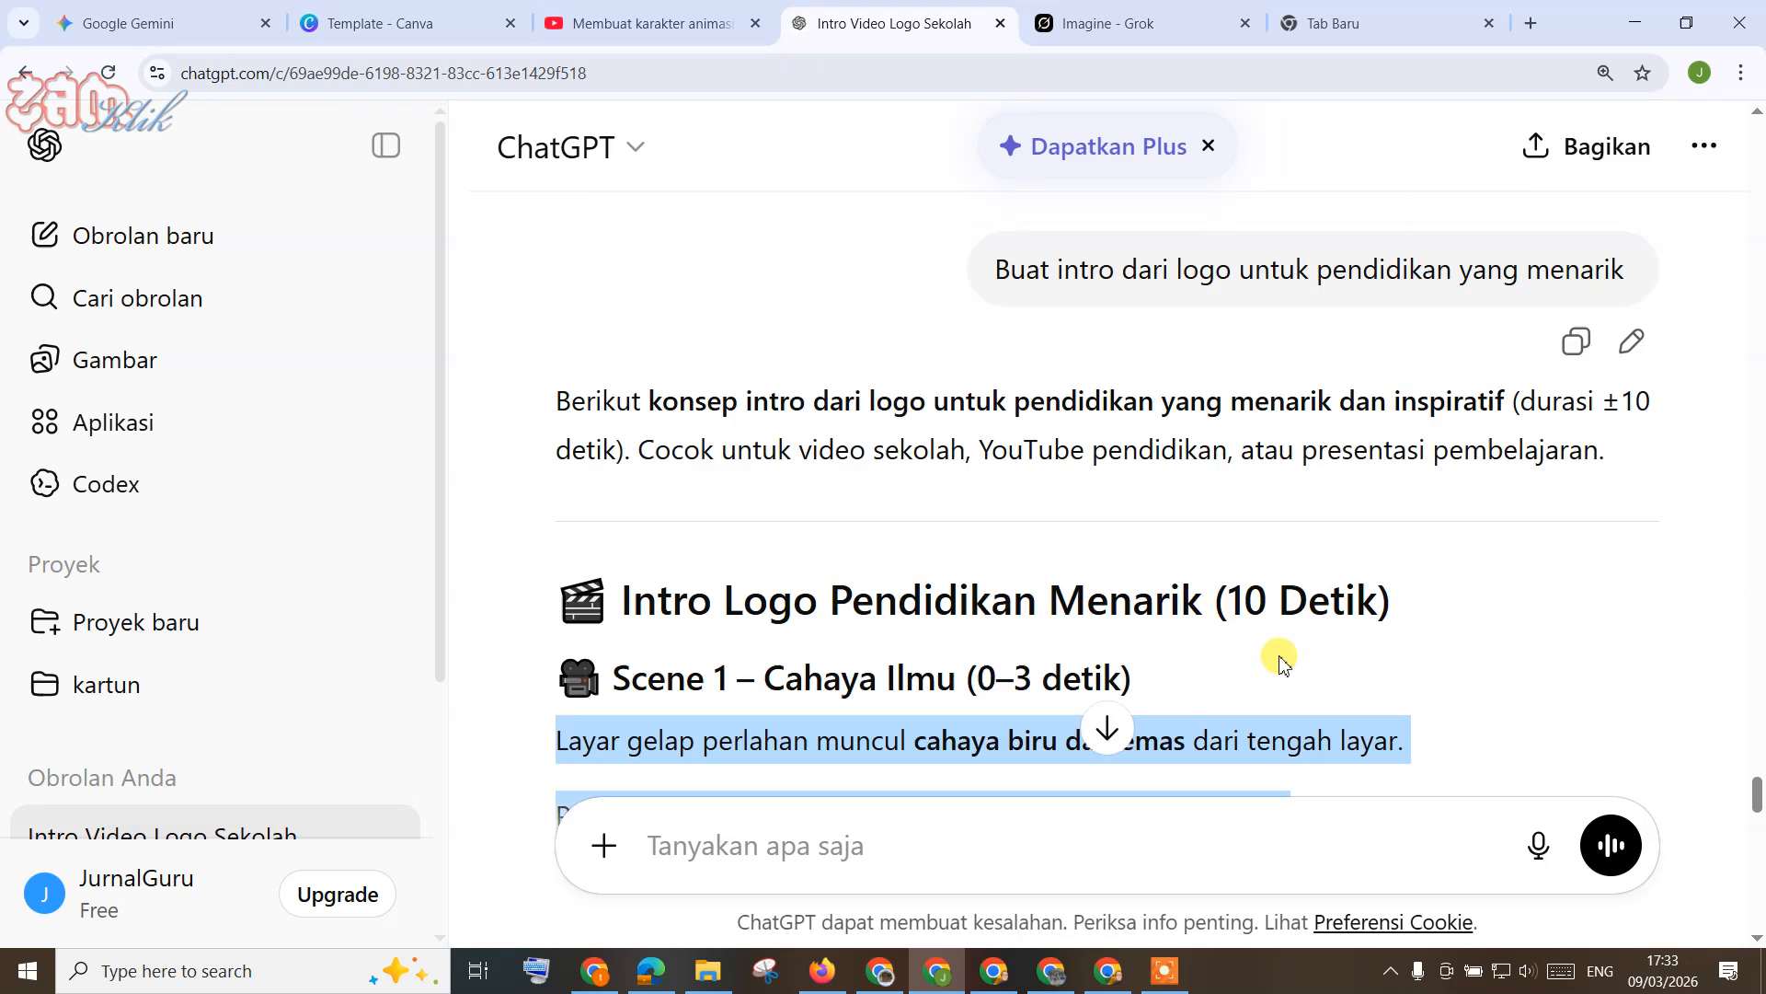
Step: Switch to Grok, open the extended 12-second golden logo video, and play it with sound
click(1112, 33)
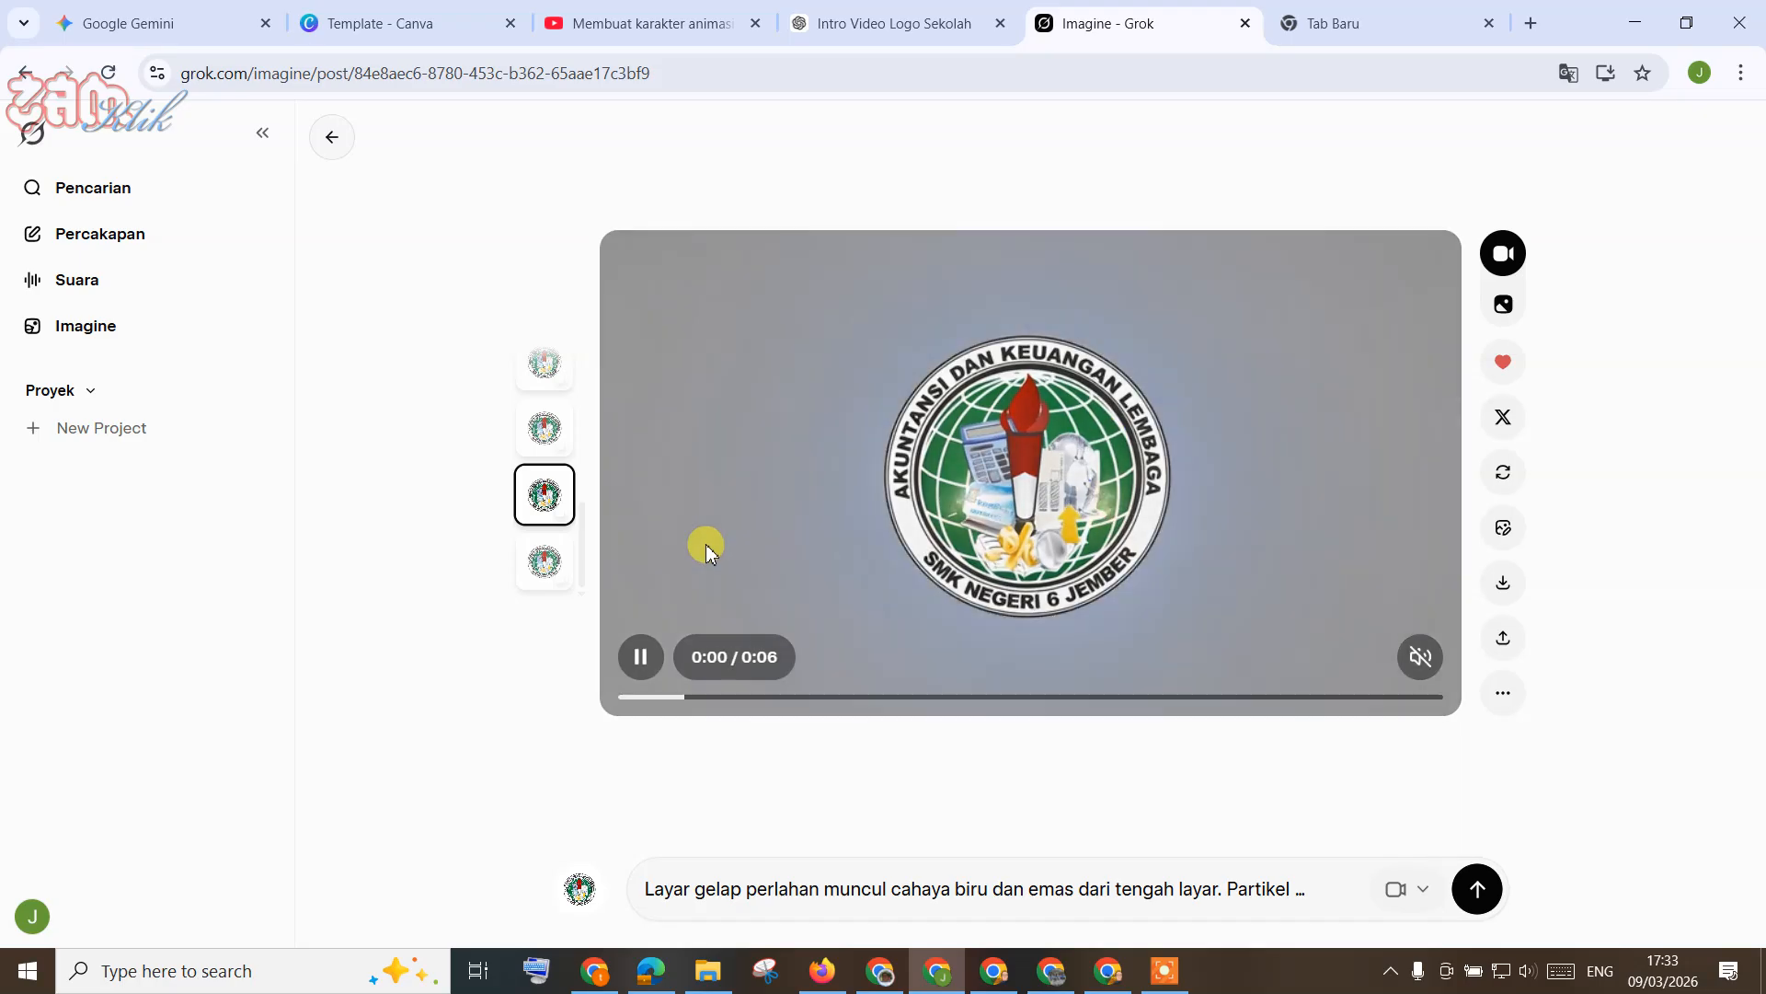
click(552, 569)
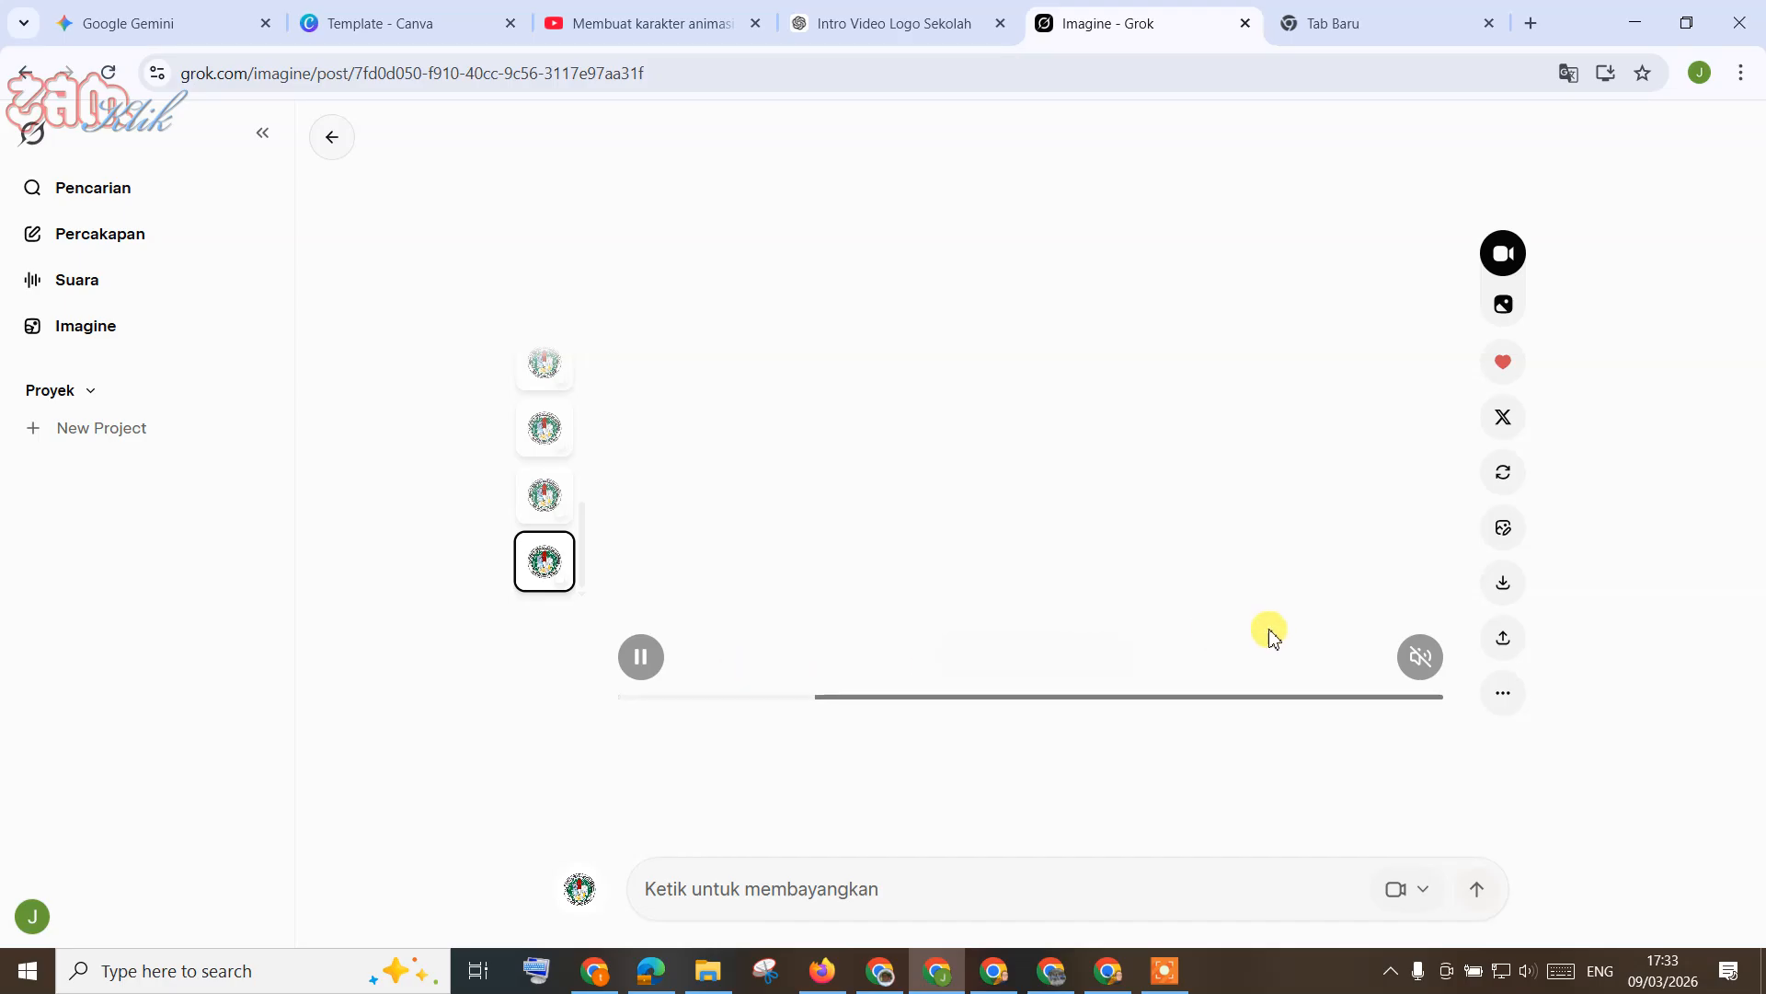
click(1423, 659)
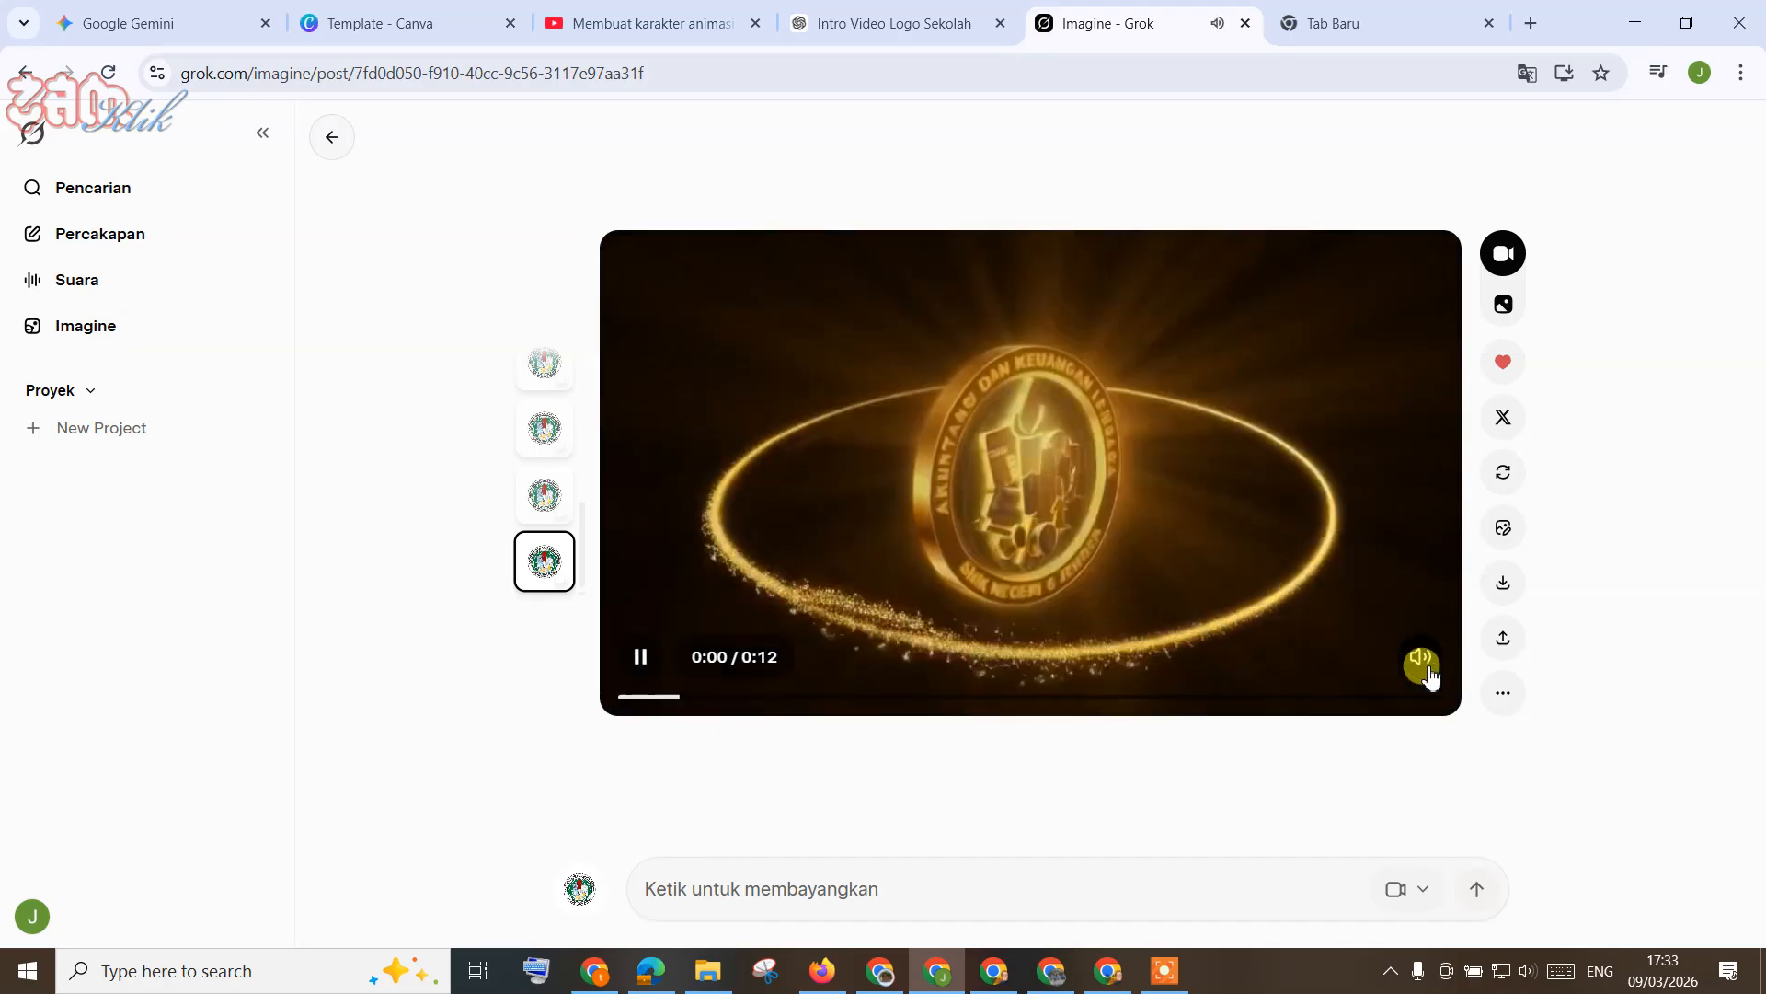